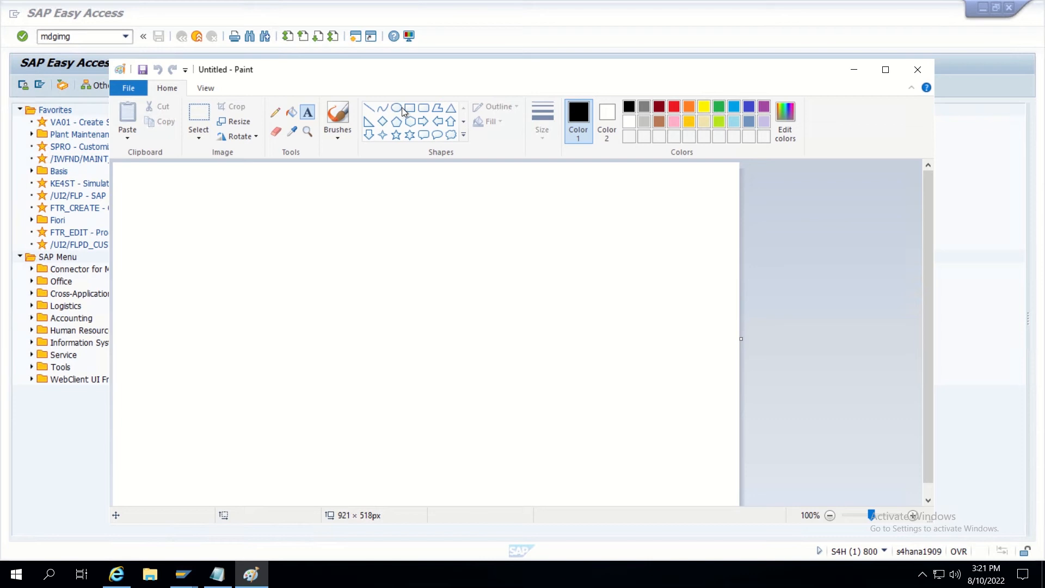
Pick the Rectangle shape to draw boxes on the blank 921 × 518 px canvas.
click(410, 107)
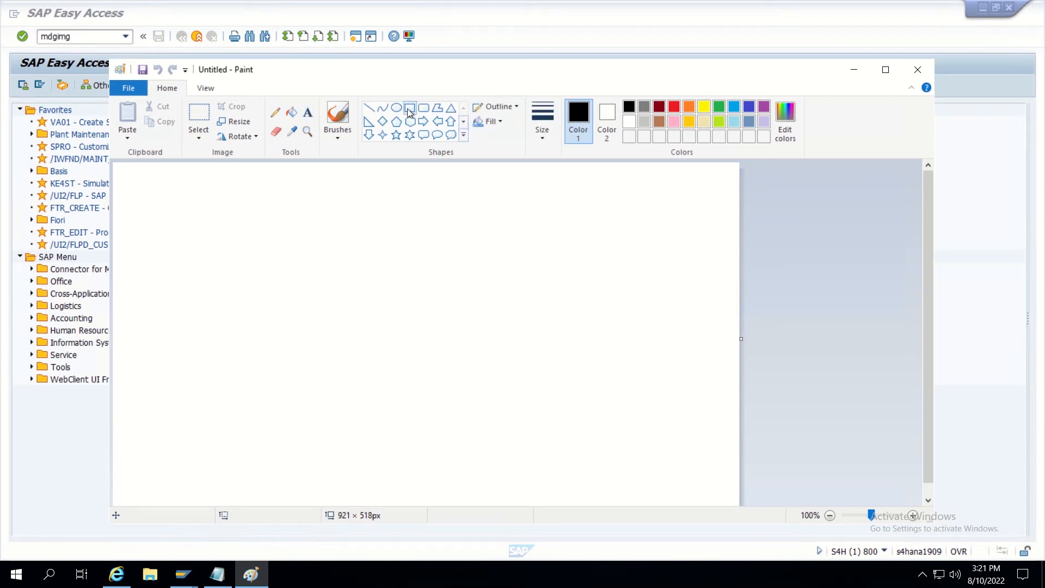
Draw a 115 × 97 px box at the canvas's left and write 'Requestor' inside it.
click(180, 271)
drag(180, 271, 252, 325)
click(309, 112)
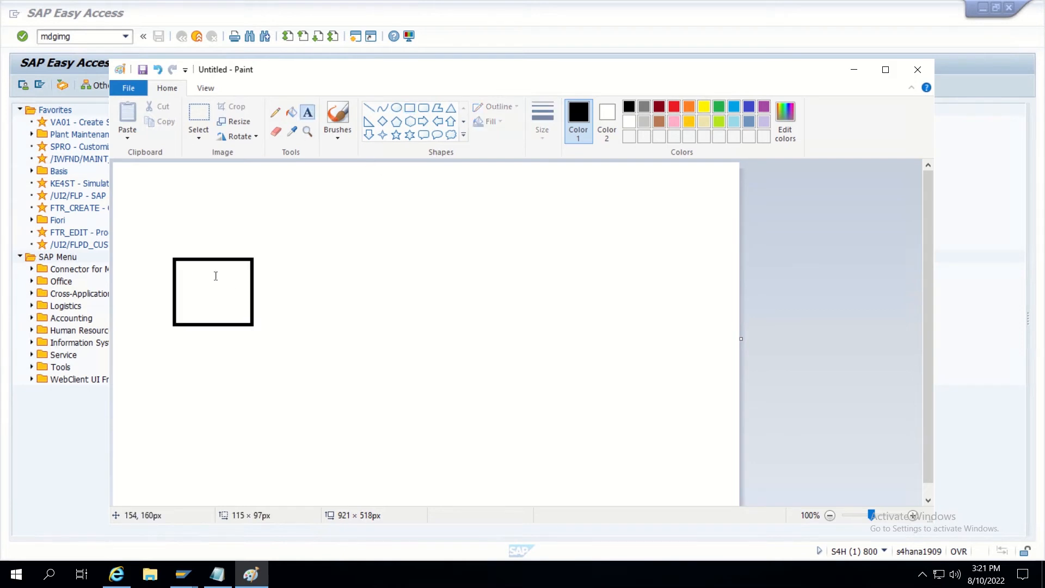
click(184, 290)
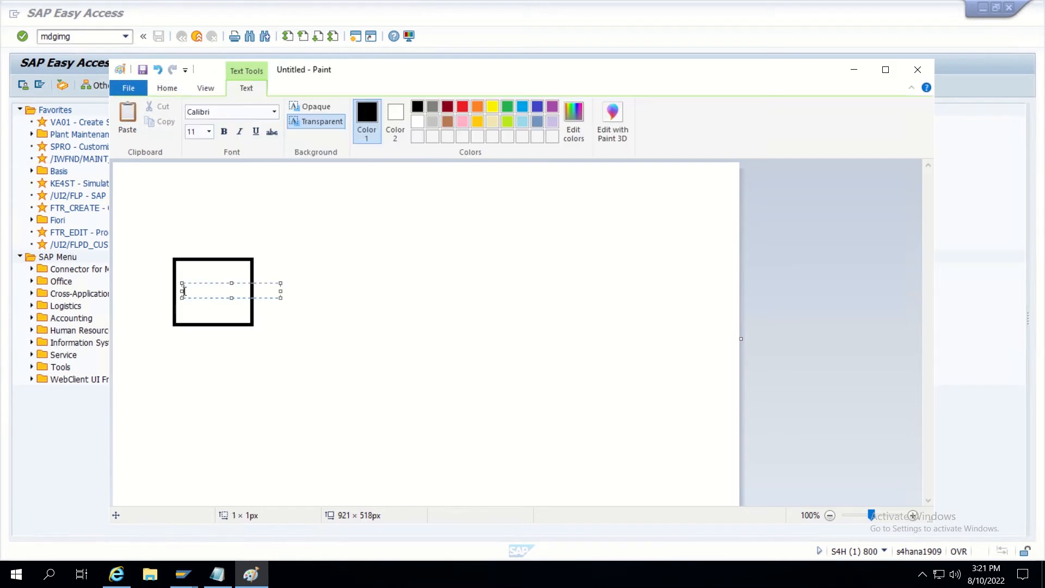
text(Requestor)
click(361, 299)
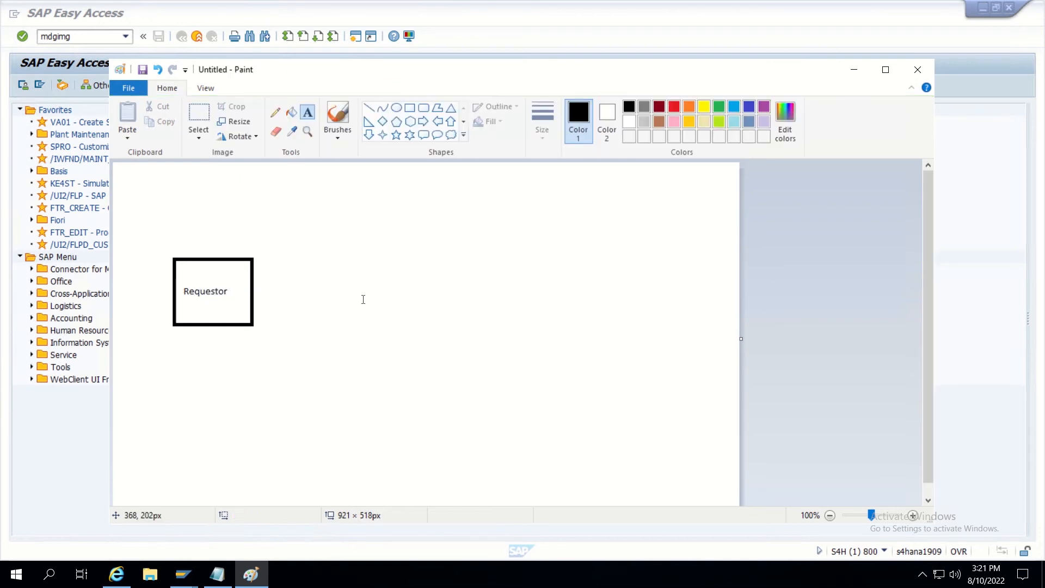
Draw three stacked right arrows, about 109 × 21 px each, out of the Requestor box.
click(423, 120)
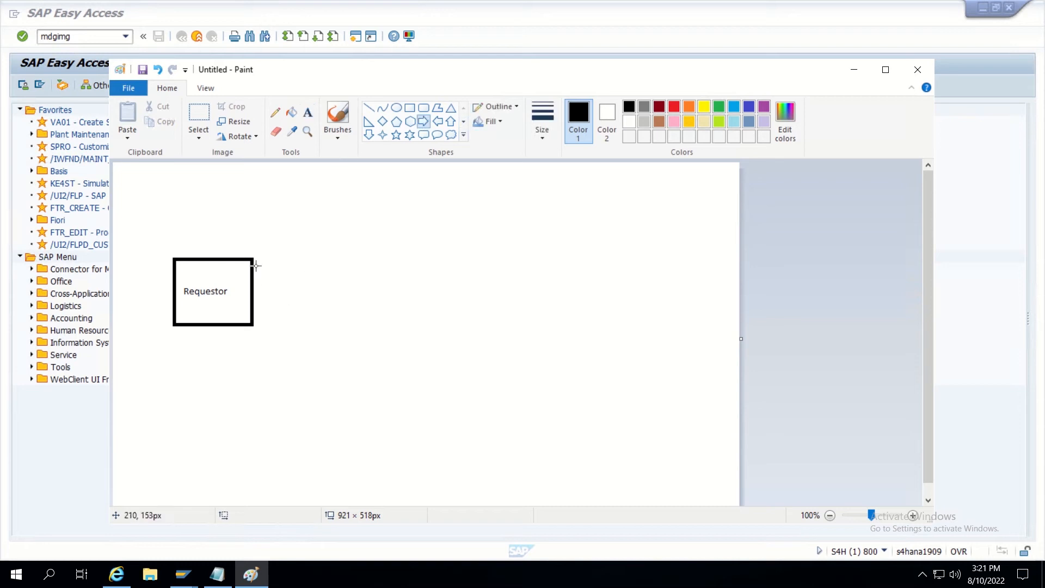
drag(254, 264, 326, 276)
drag(254, 290, 327, 304)
click(281, 357)
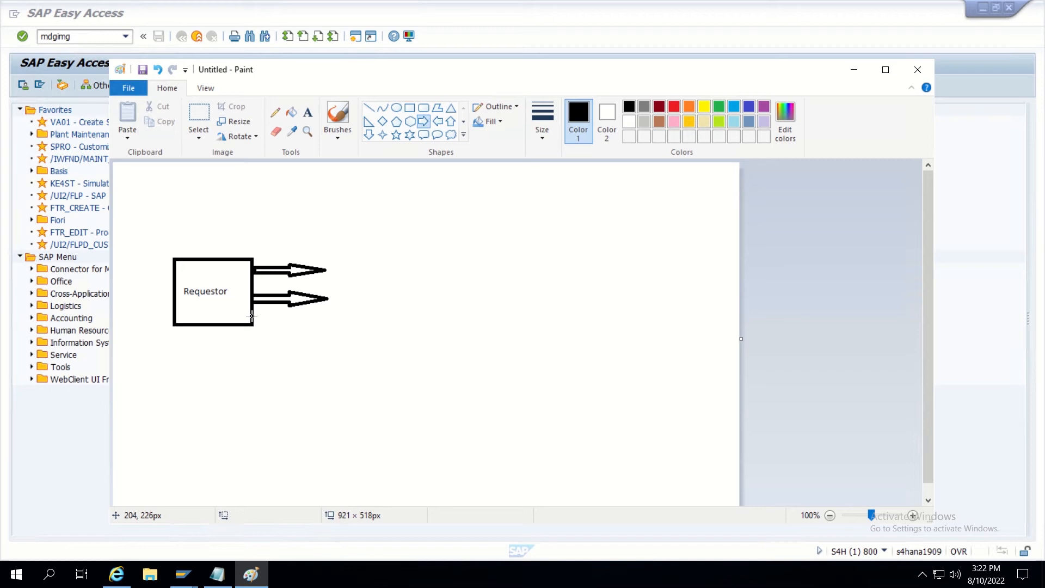
drag(251, 316, 325, 329)
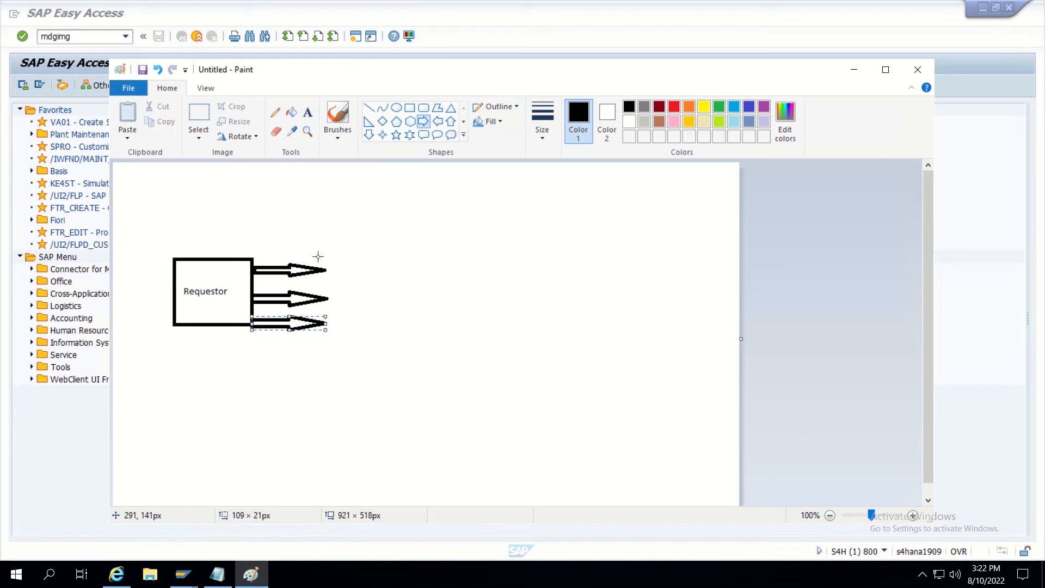
click(412, 108)
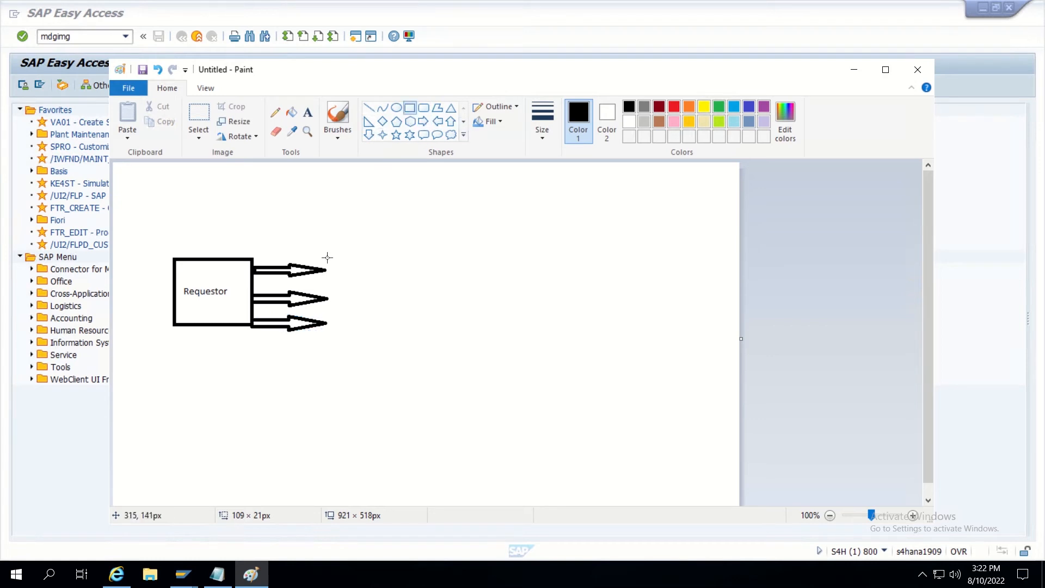
Draw empty boxes at the three arrow tips and a larger 113 × 58 px box further right.
drag(322, 253, 402, 279)
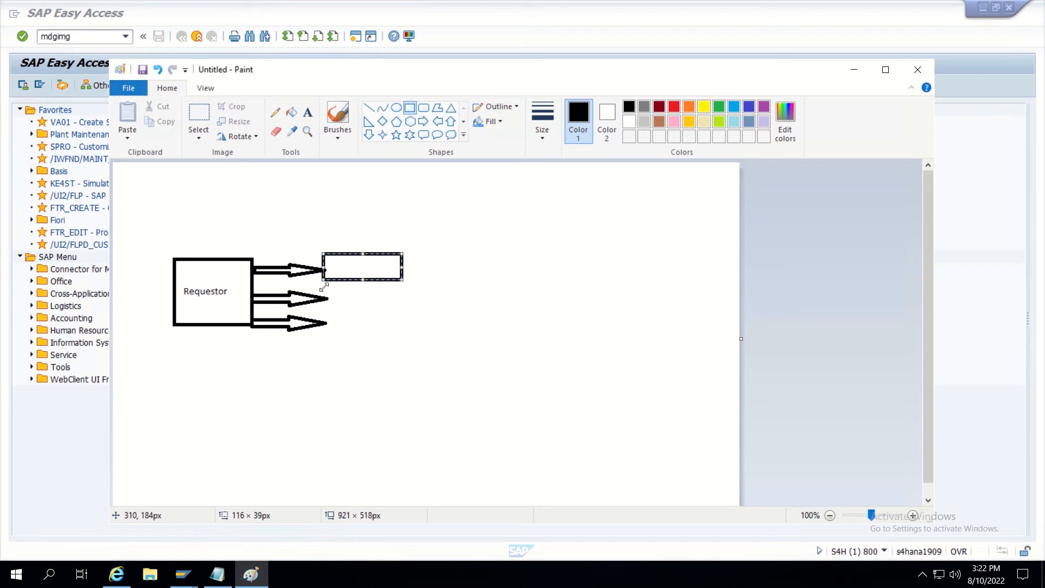
click(353, 300)
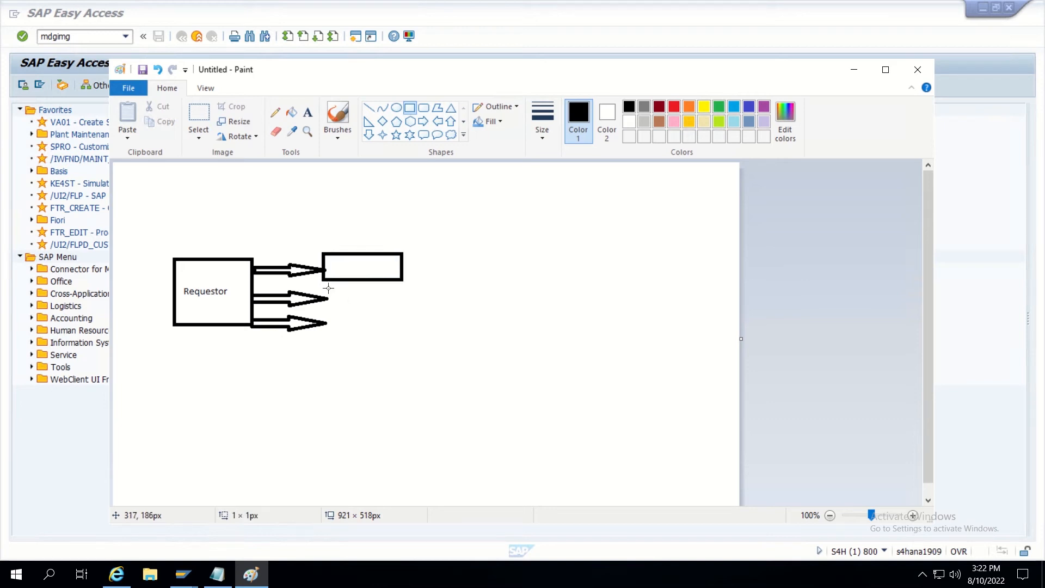
drag(328, 288, 399, 310)
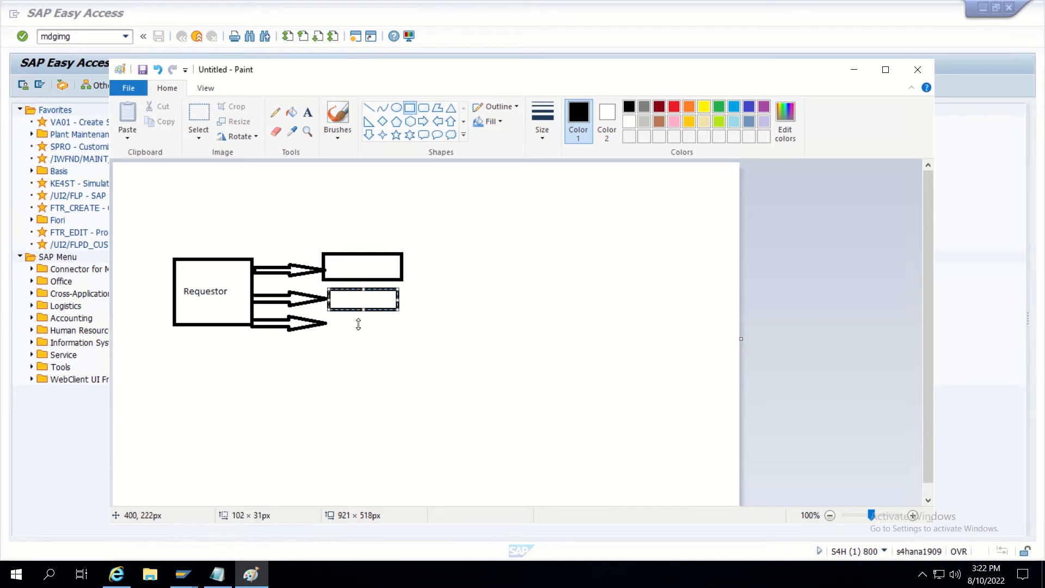
click(334, 333)
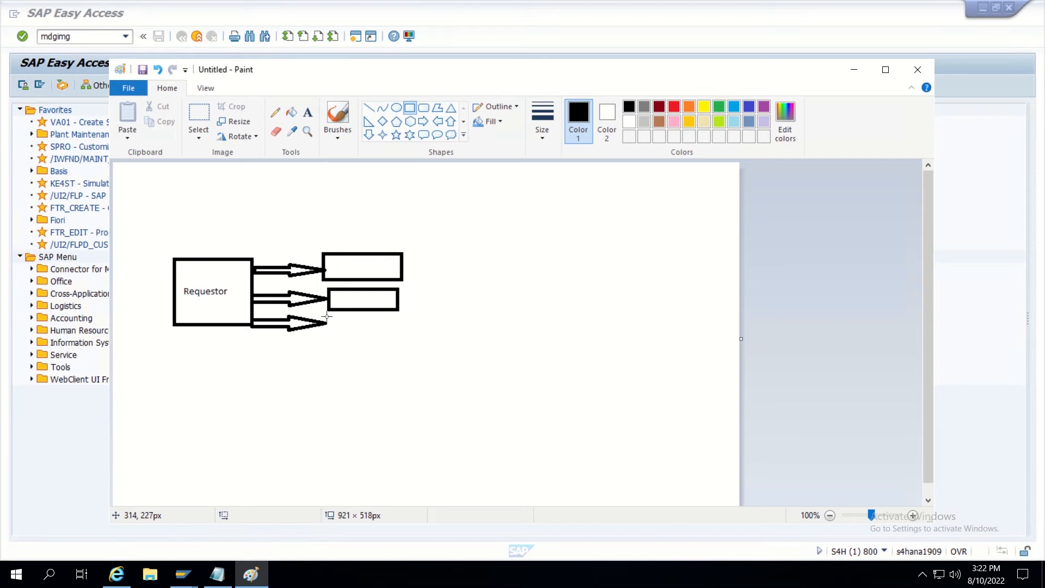
drag(327, 316, 399, 343)
click(468, 320)
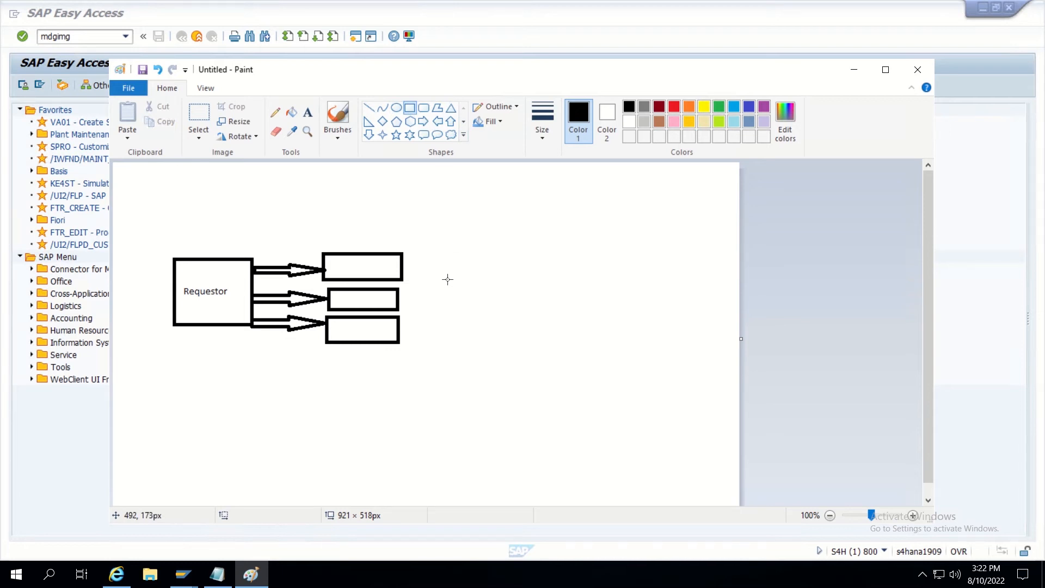
drag(448, 279, 526, 320)
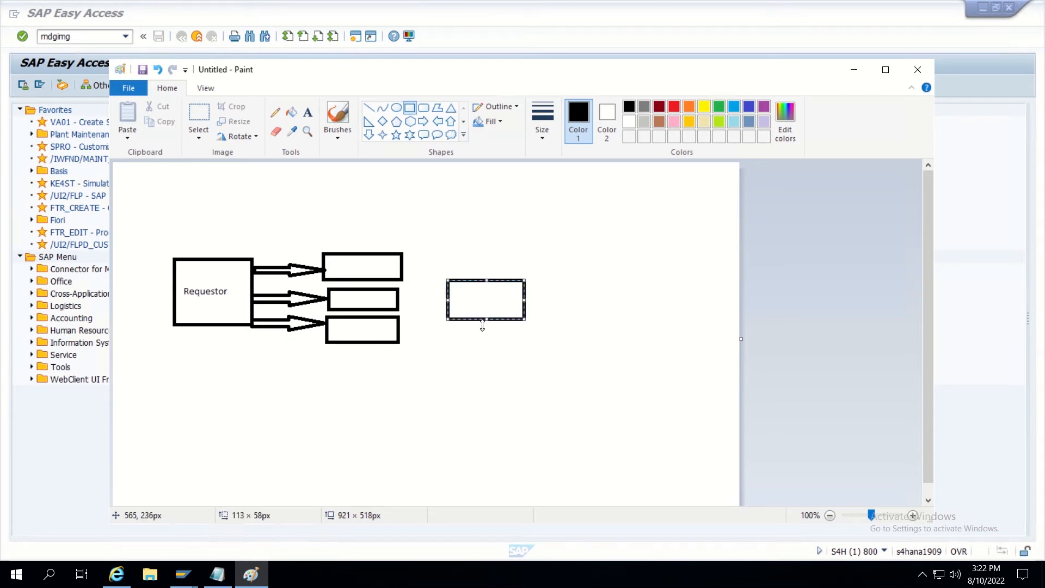
click(363, 383)
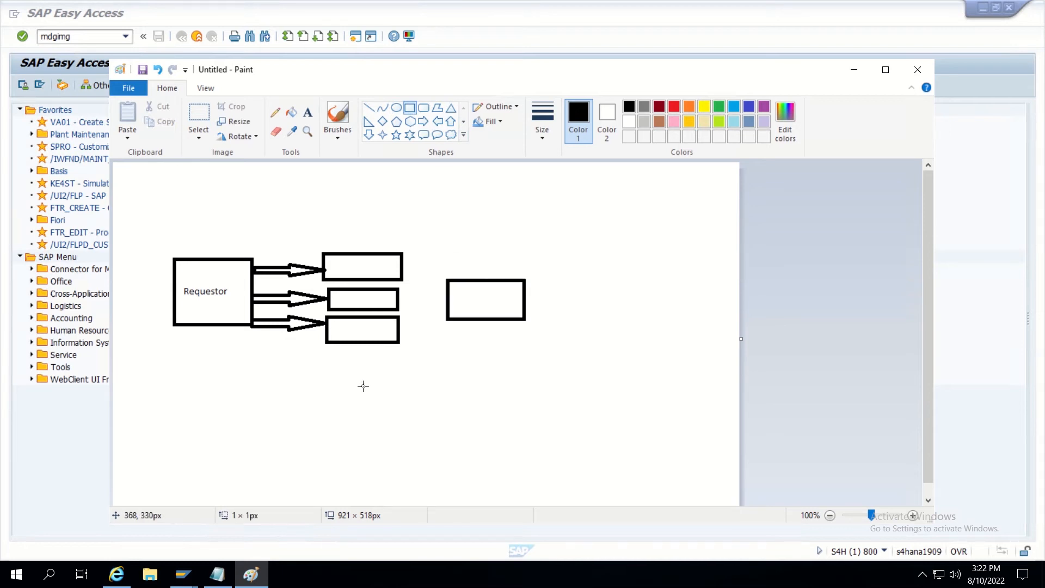
Draw straight lines joining the top and bottom stacked boxes to the right-hand box.
click(369, 110)
drag(403, 267, 447, 301)
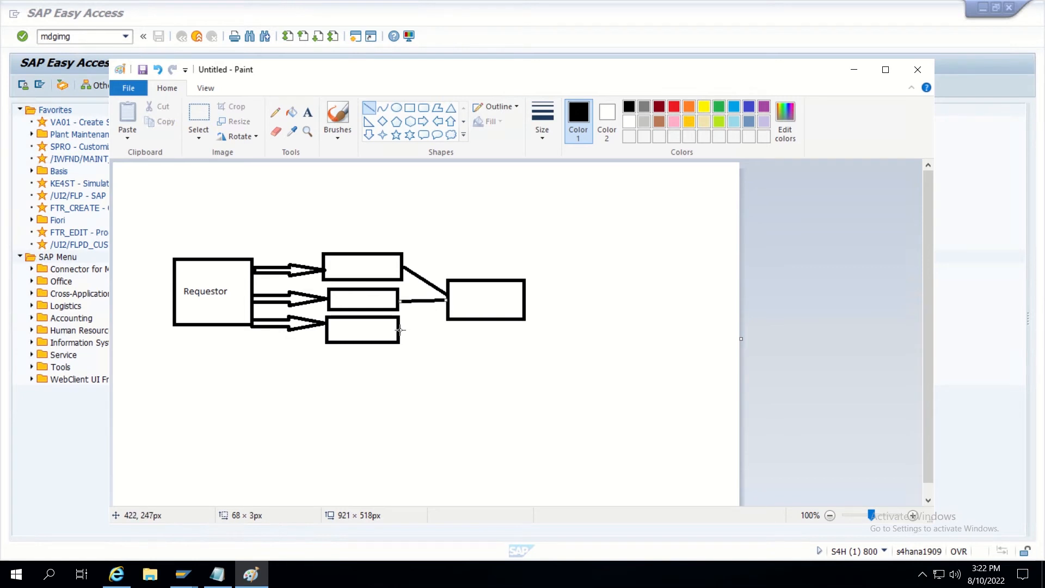
drag(400, 329, 446, 308)
click(487, 278)
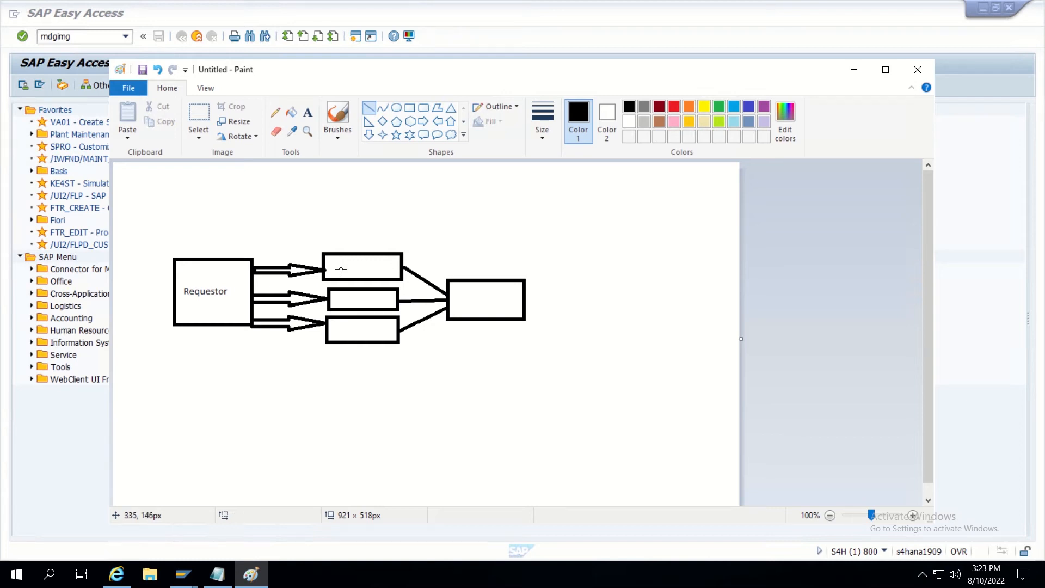
Label the three stacked boxes Apr1, Apr2 and Apr3 from top to bottom.
click(308, 114)
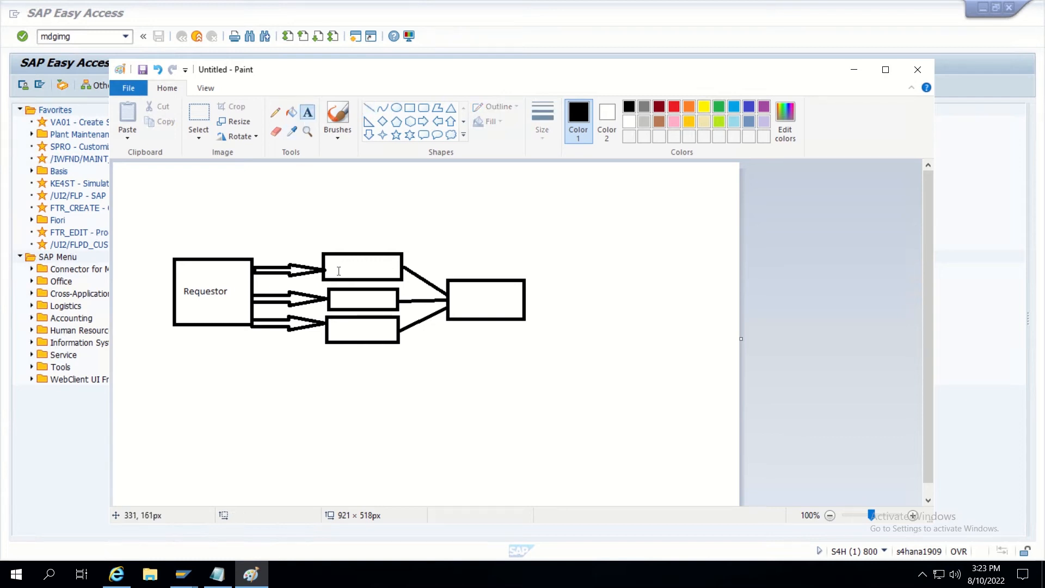
click(340, 267)
text(Apr1)
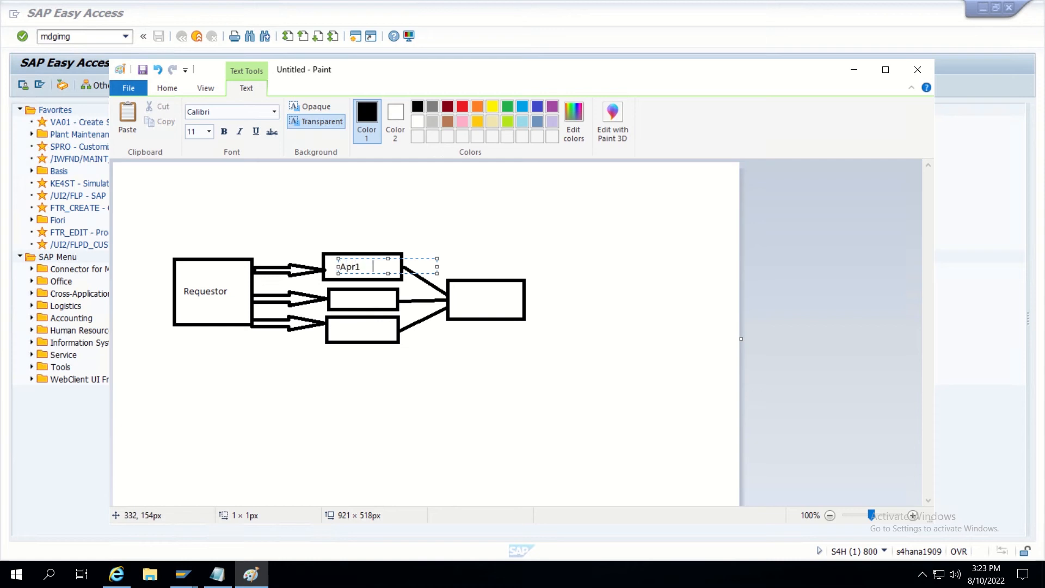
click(345, 300)
click(345, 301)
text(Apr2)
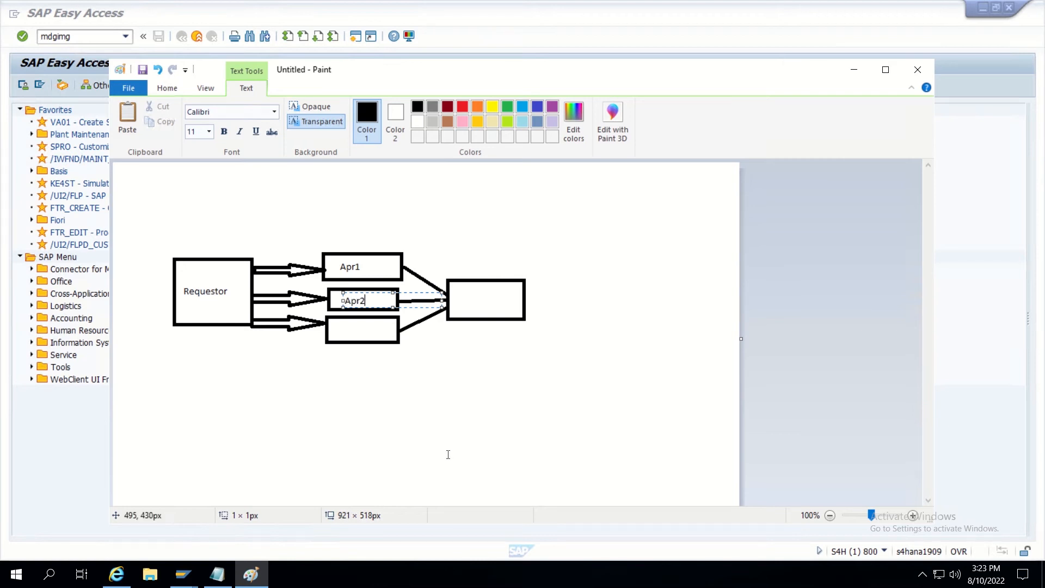
click(342, 329)
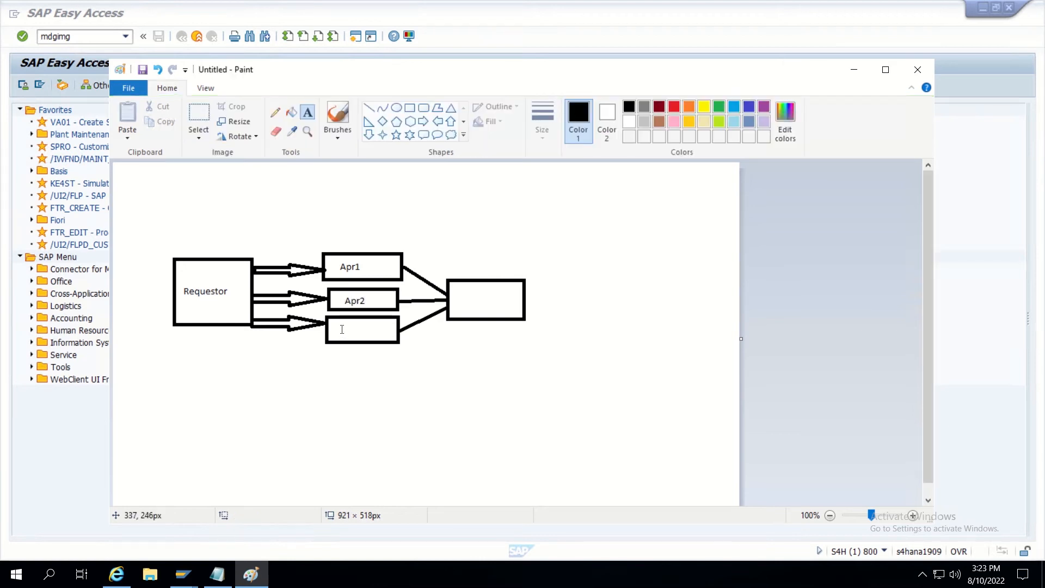
click(342, 330)
text(Apr3)
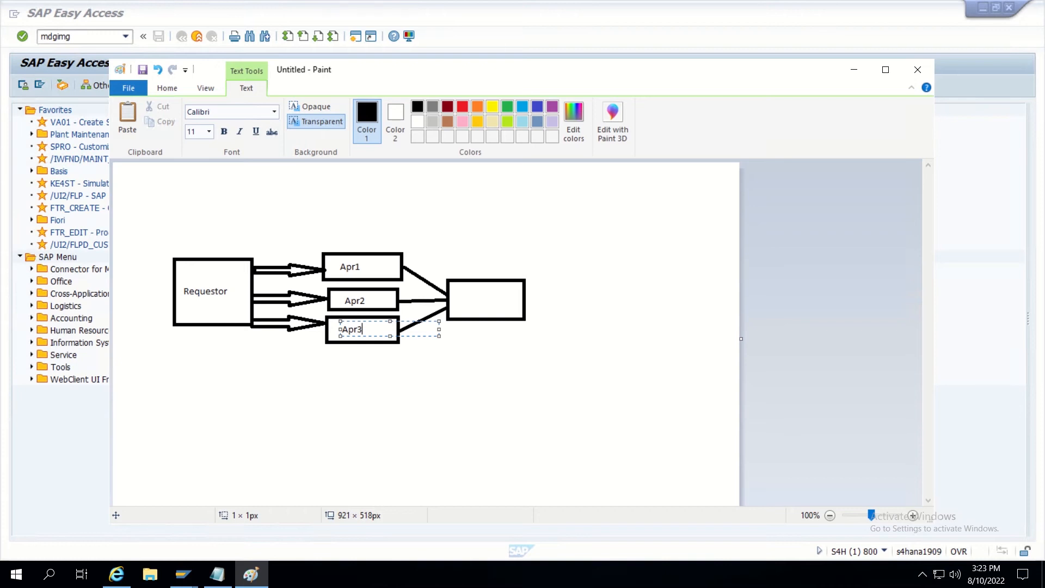
click(365, 396)
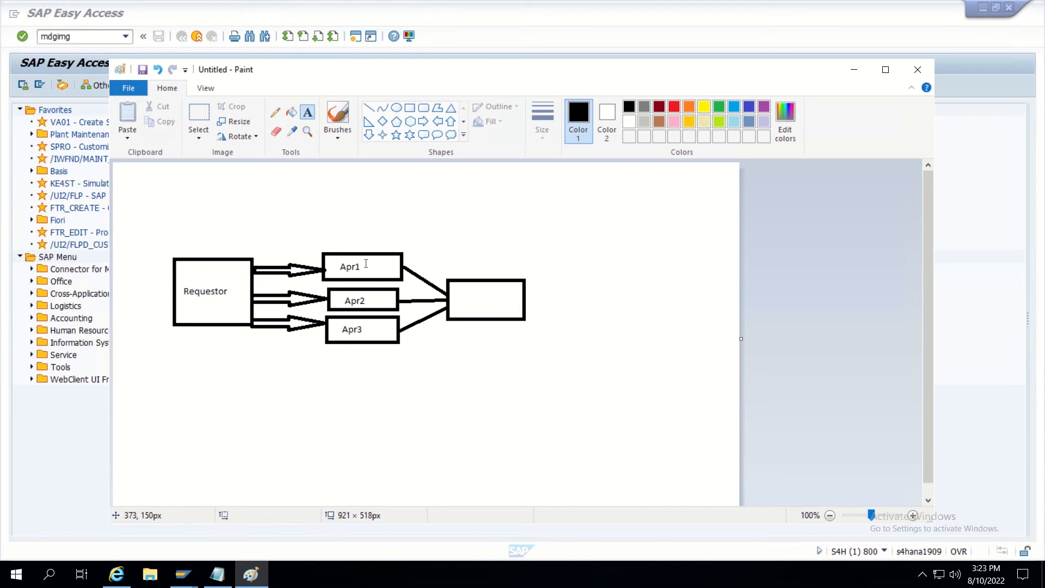
Write 'Approved/reject' inside the right-hand box and position it within the box.
click(461, 296)
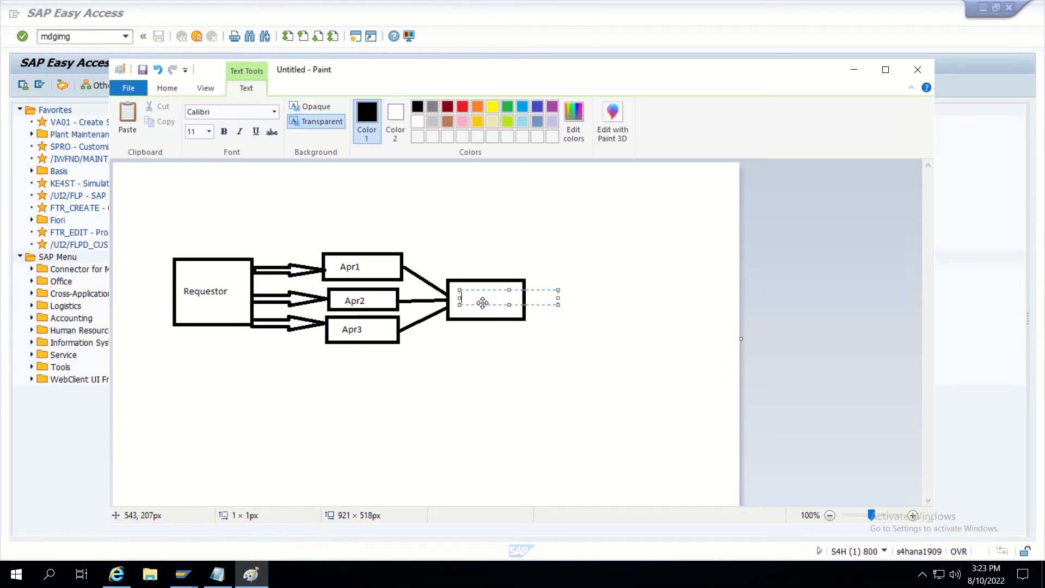
text(Approved/reject)
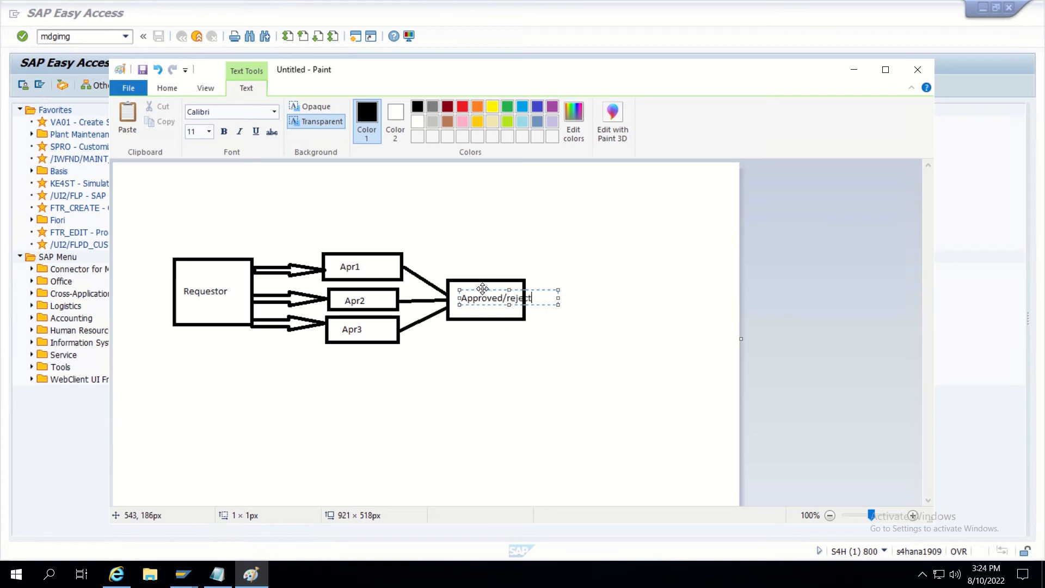
drag(483, 288, 474, 296)
click(473, 344)
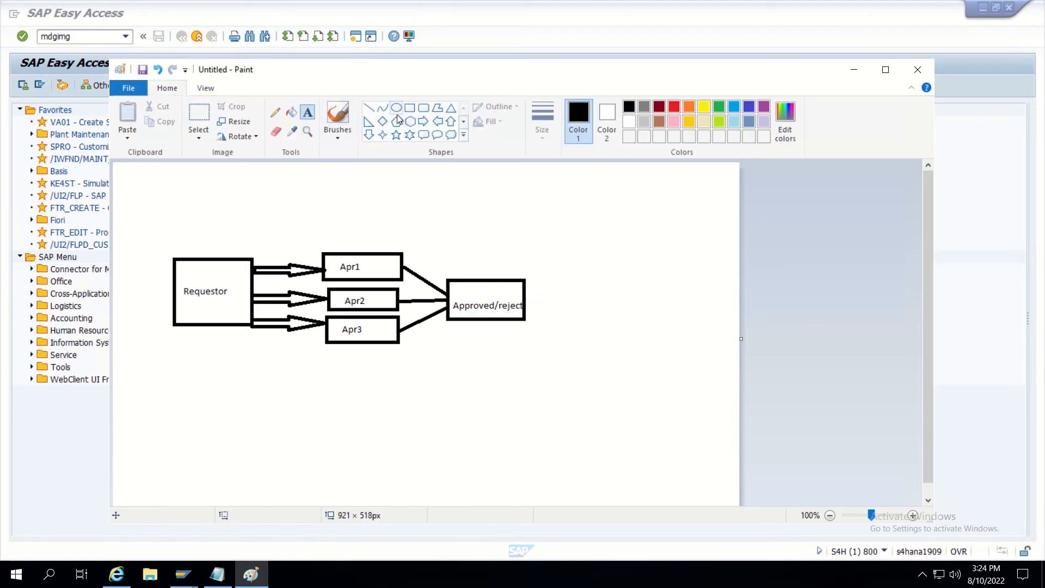
Draw a down arrow below the Approved/reject box with an ellipse beneath it.
click(370, 136)
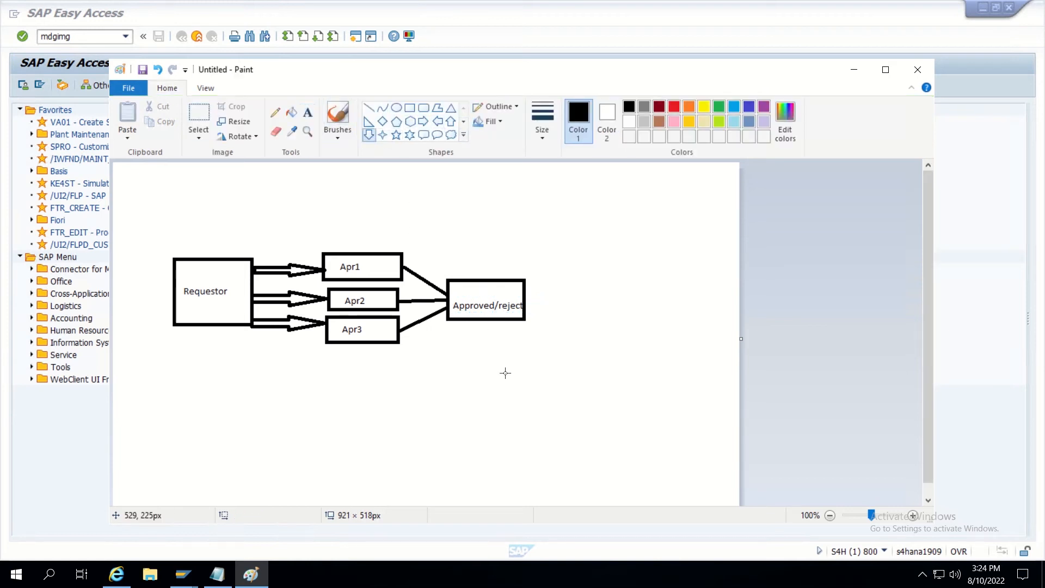
drag(475, 320, 493, 345)
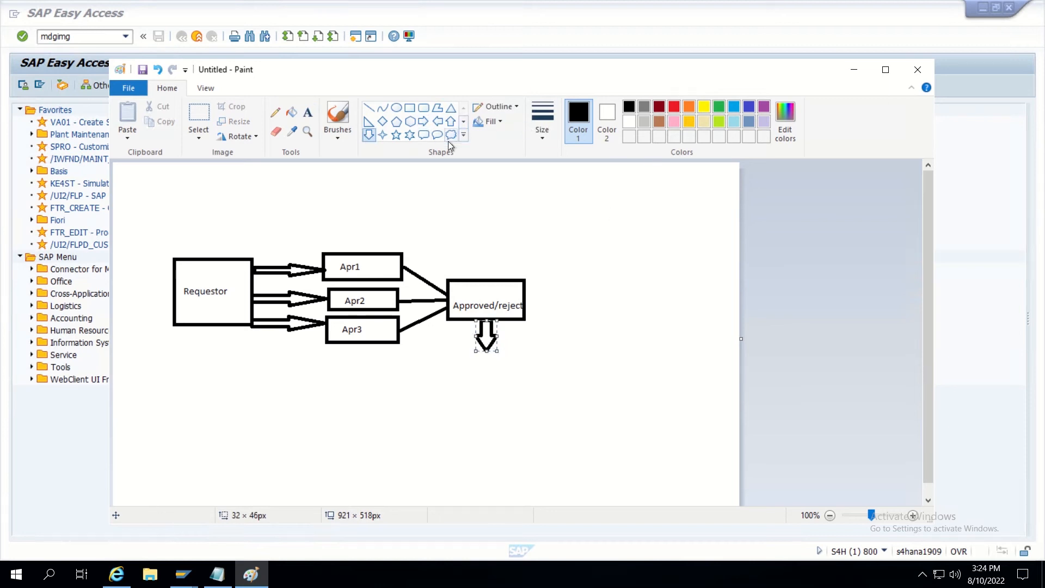
click(308, 112)
click(396, 107)
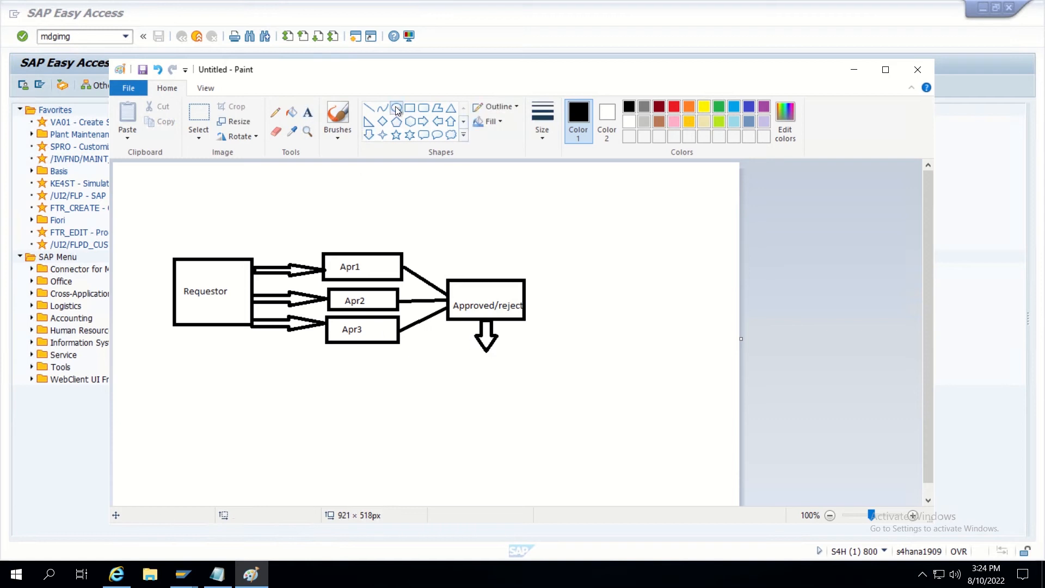
drag(454, 355, 523, 398)
Write 'STOP' inside the ellipse and 'Rej' beside the down arrow.
click(313, 110)
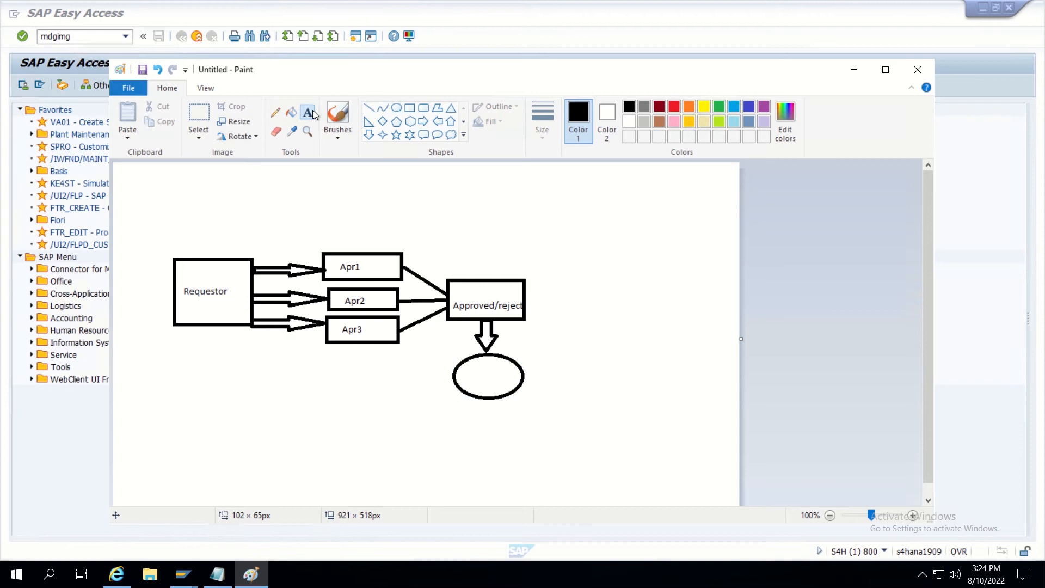
click(472, 378)
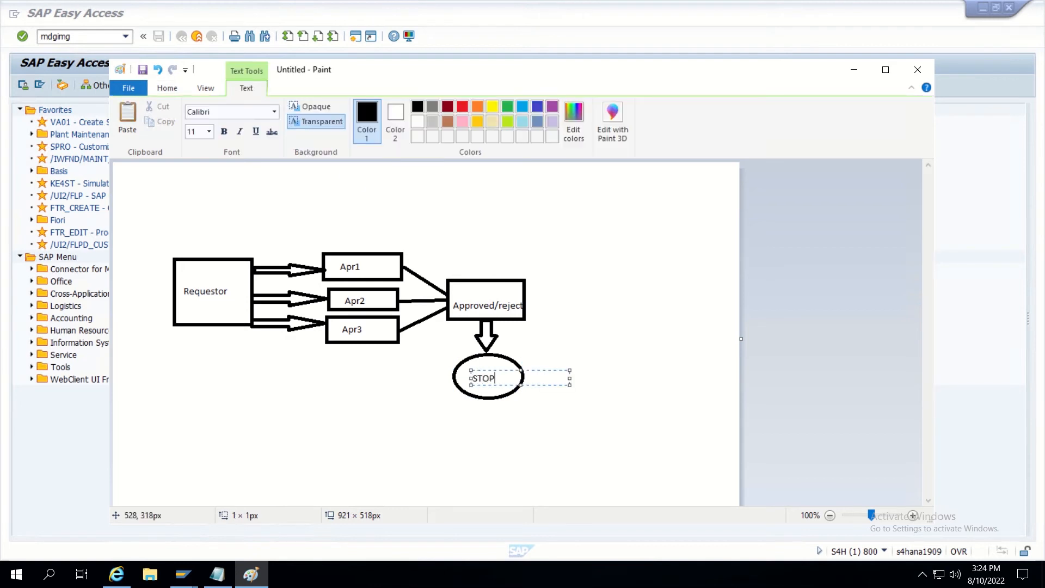
text(STOP)
click(542, 334)
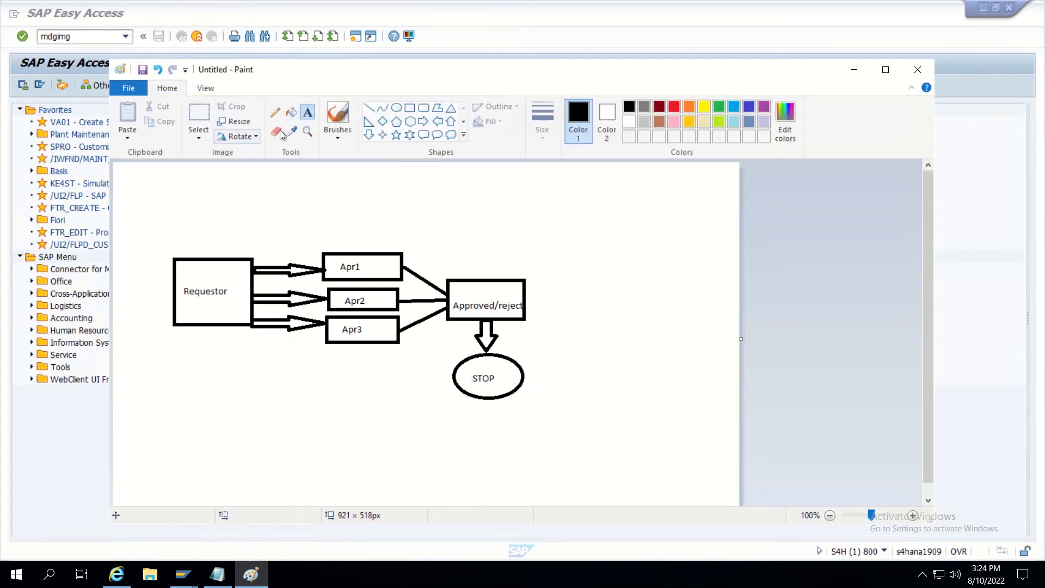
click(498, 343)
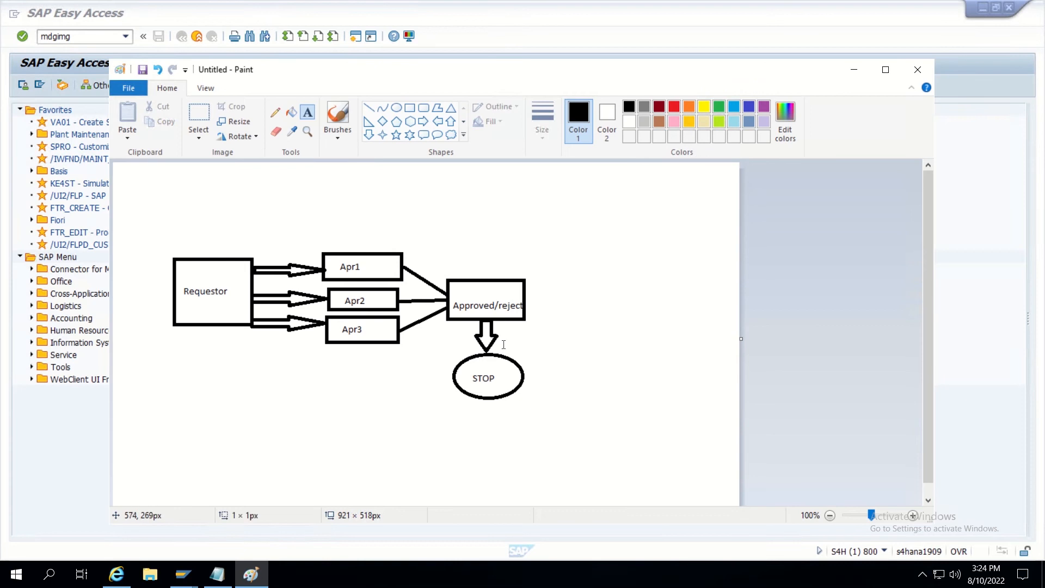
text(Rej)
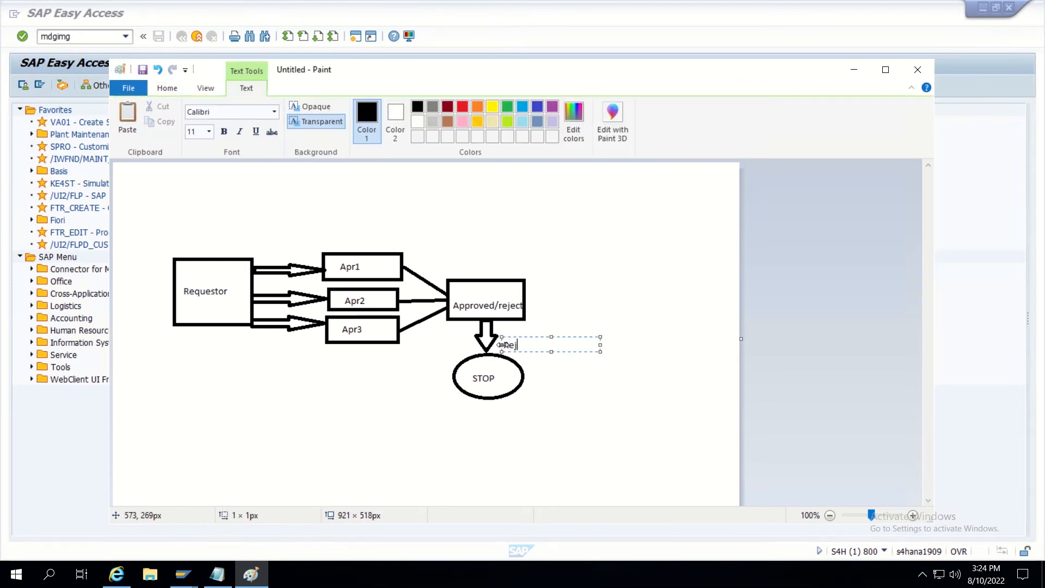
click(519, 218)
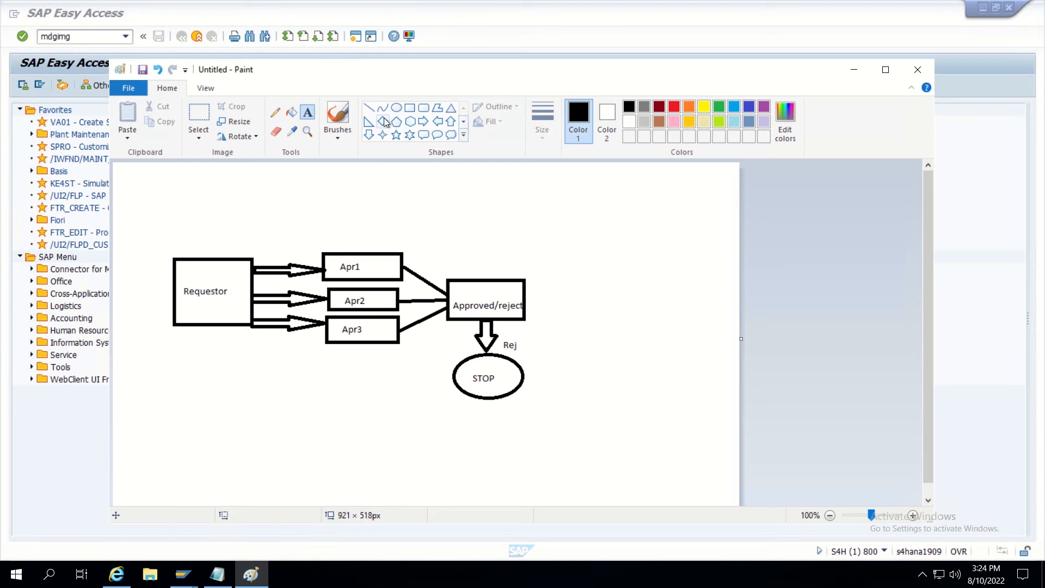
Draw a right arrow from the Approved/reject box leading to a large ellipse.
click(423, 122)
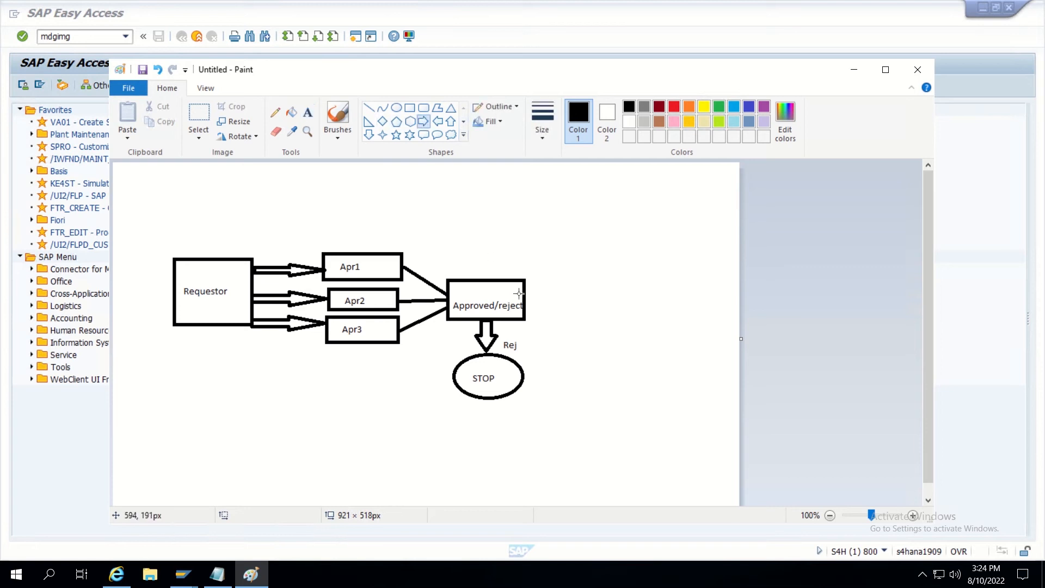
mouse_move(524, 294)
mouse_down()
mouse_move(586, 325)
mouse_move(580, 315)
mouse_up()
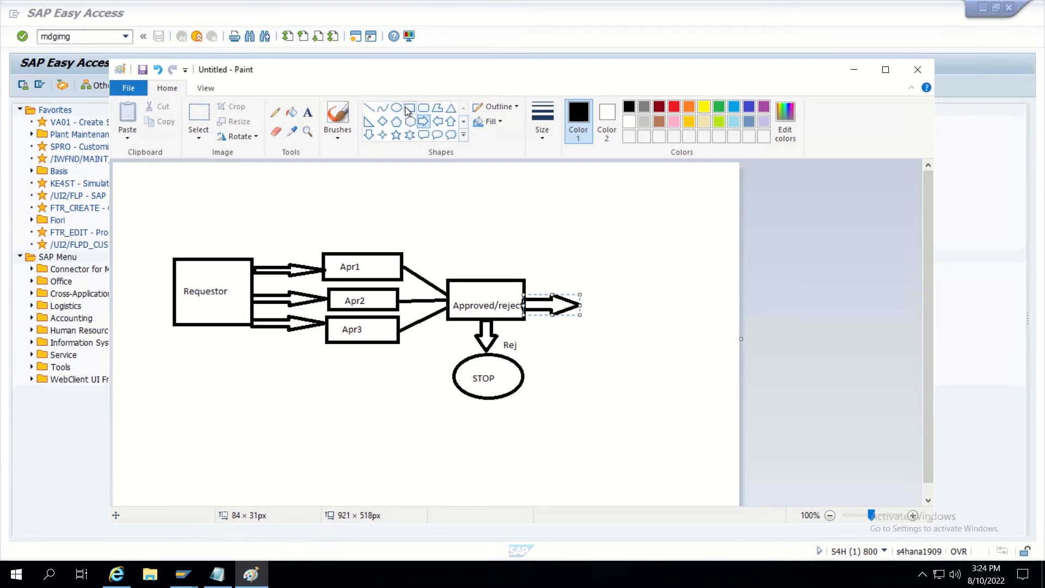
click(409, 107)
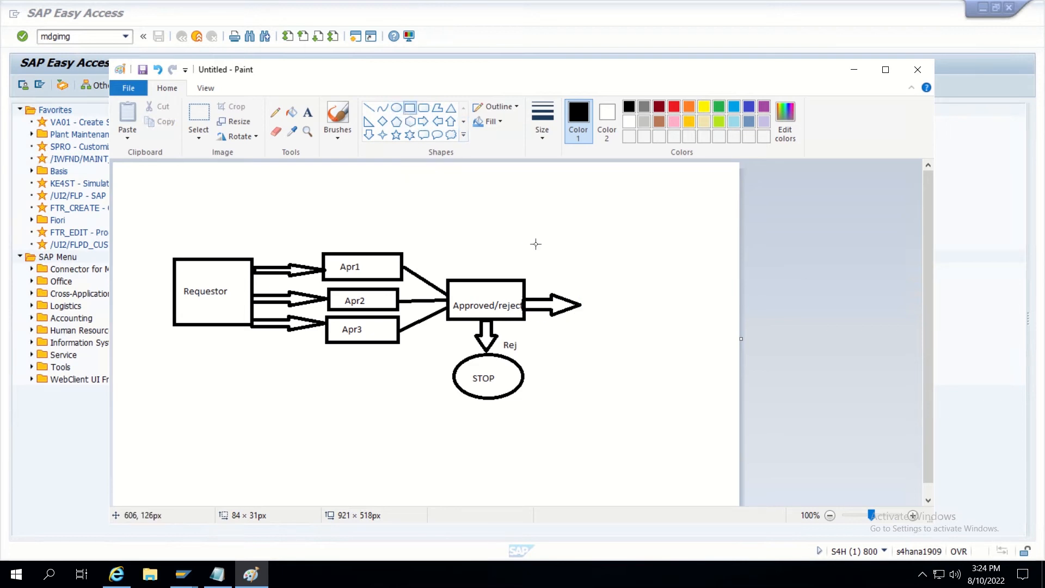
click(397, 108)
drag(581, 258, 697, 353)
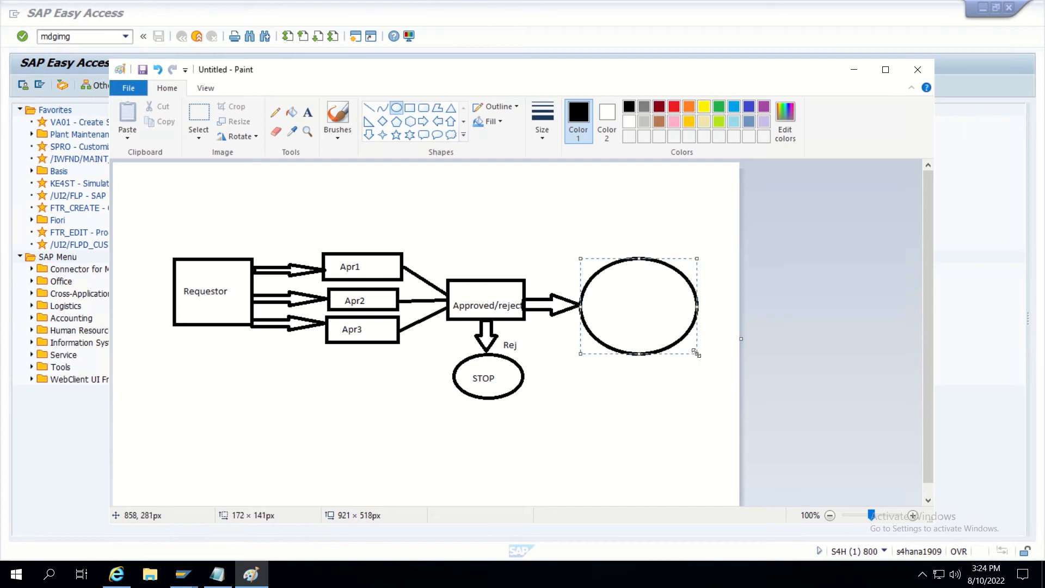
Write 'Final check approved' inside the large ellipse and center it.
click(304, 115)
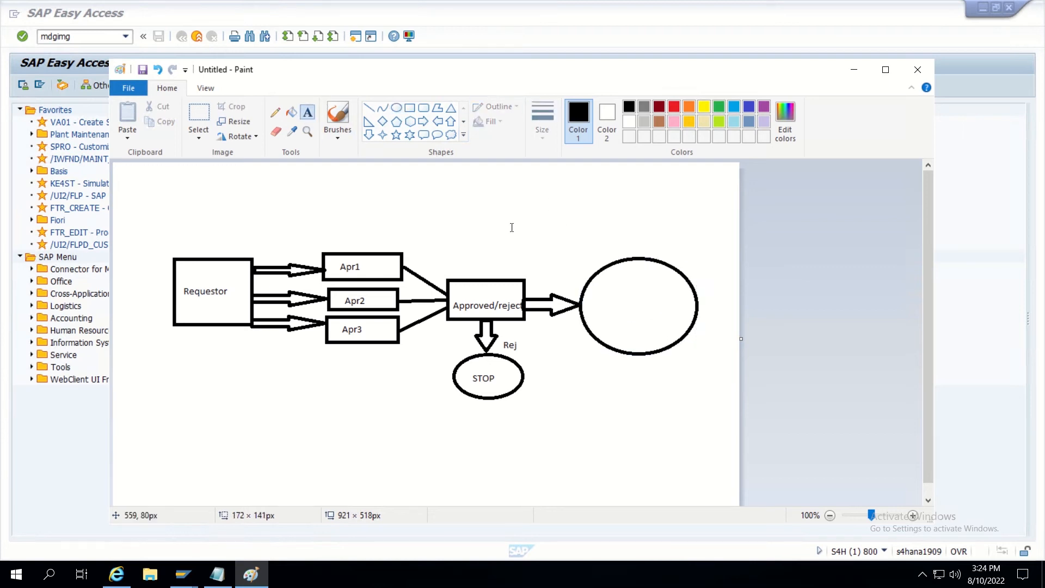
click(604, 299)
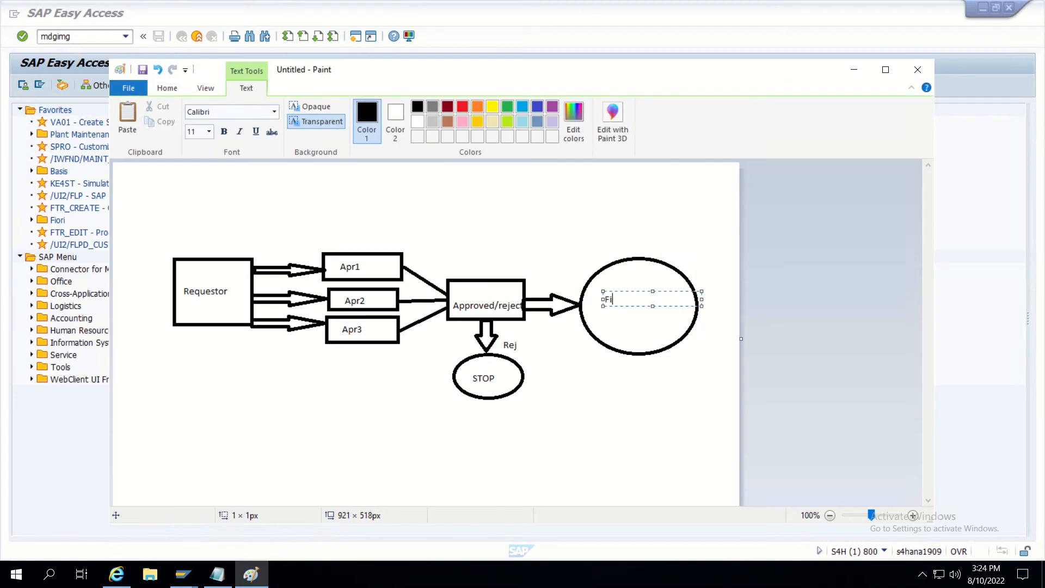
text(nal check approved)
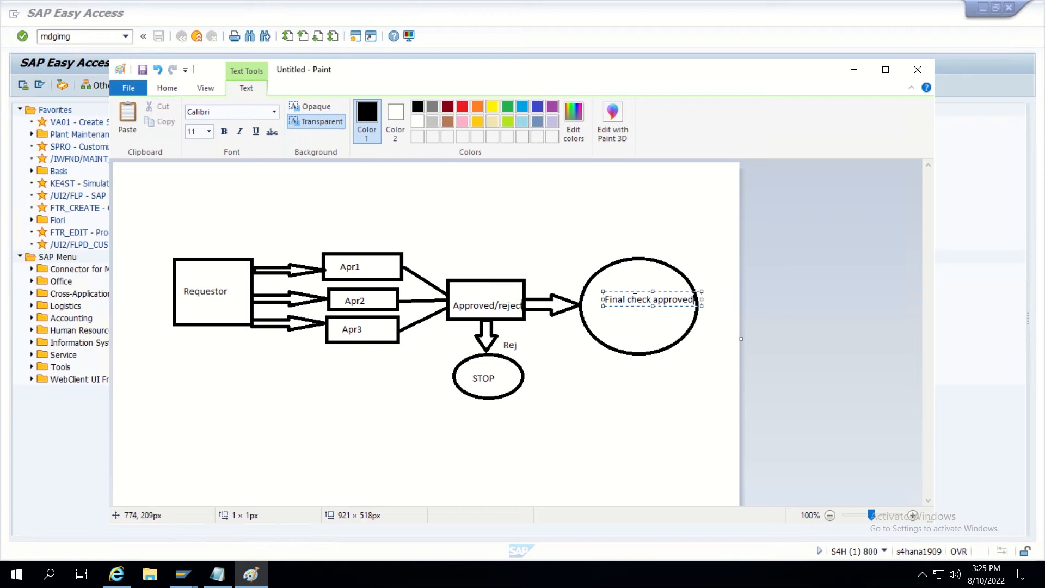
drag(629, 290, 622, 299)
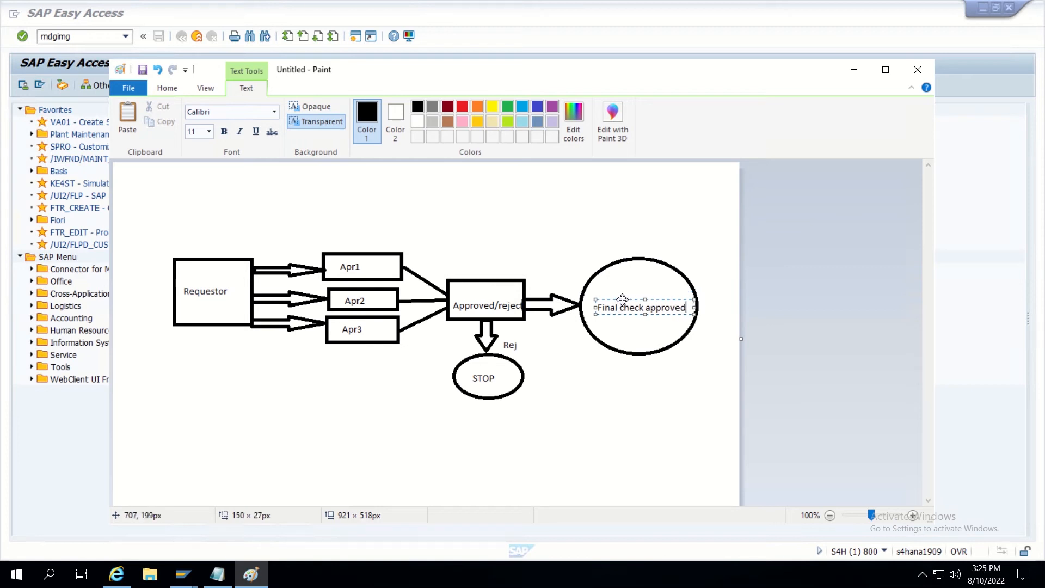
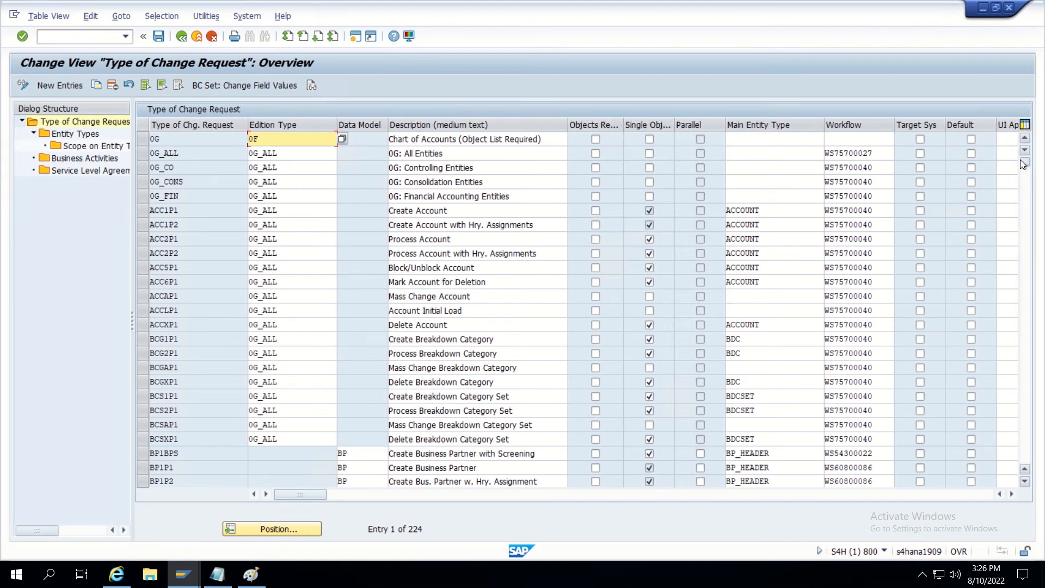
Copy change request type ZCUST1P2 as ZCUST1P1, appending '(Parallel)' to its description.
drag(1023, 163, 1025, 437)
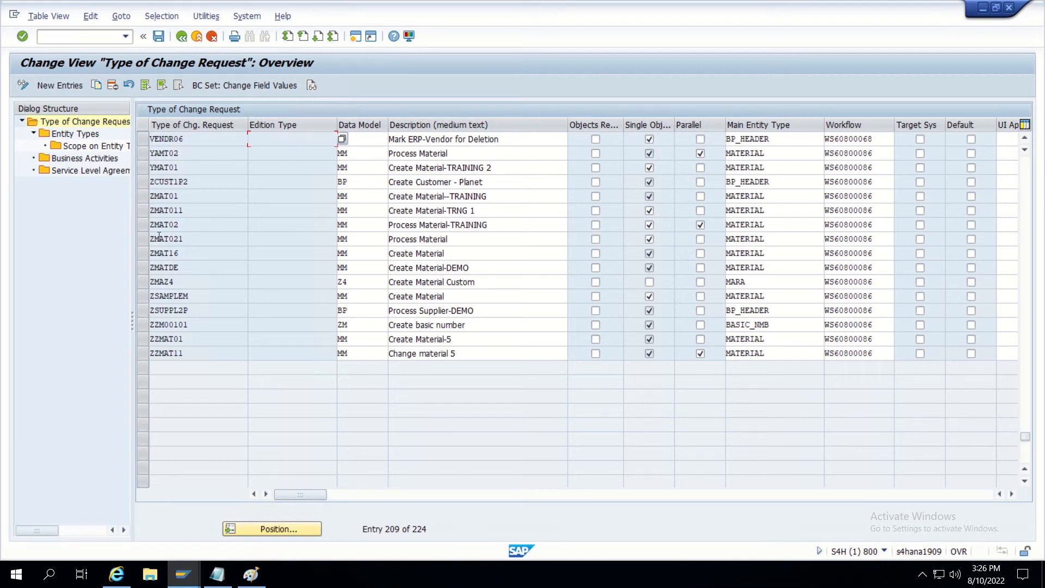
click(143, 181)
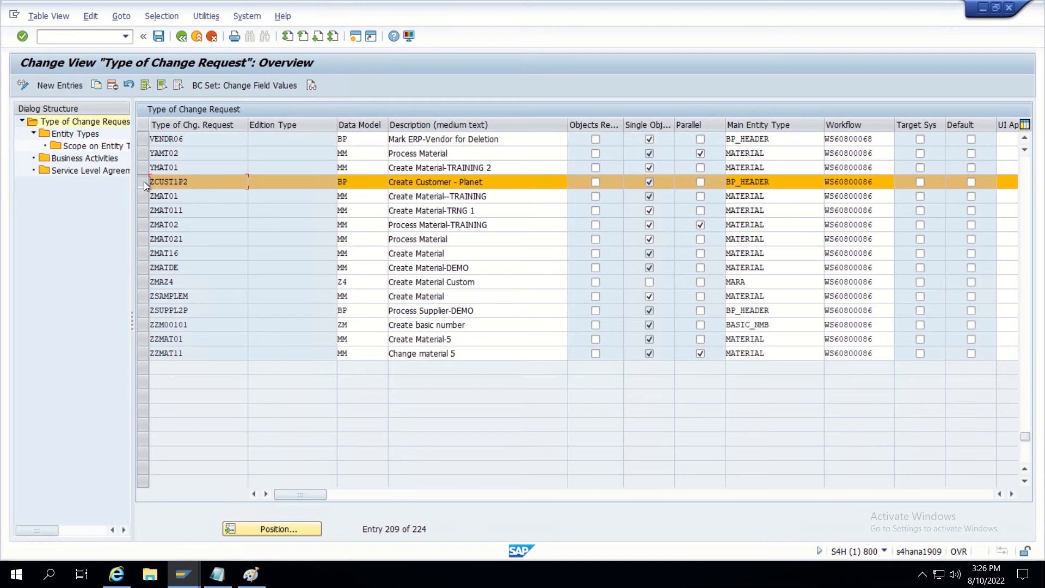
click(99, 86)
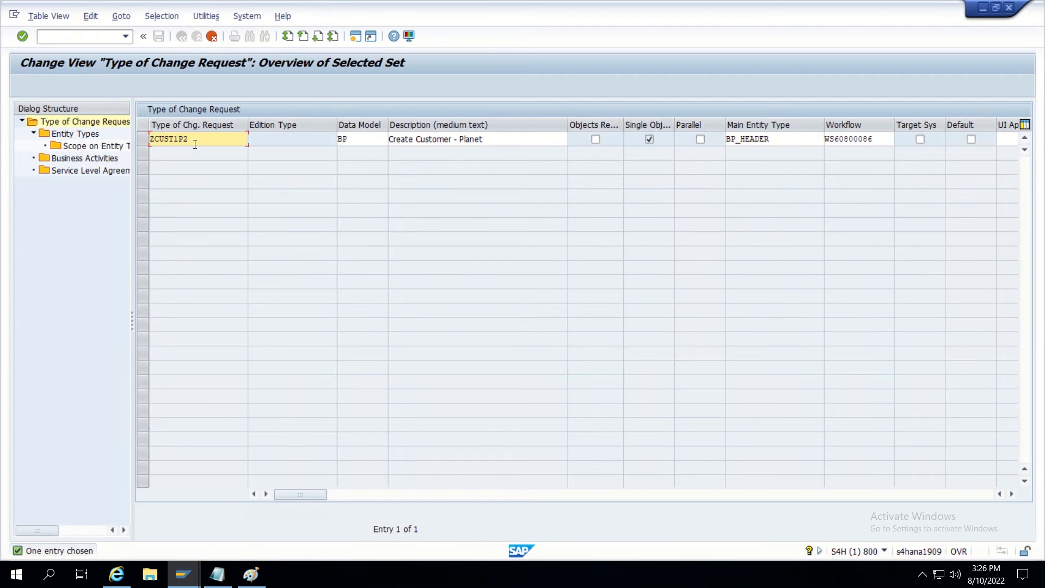
key(BackSpace)
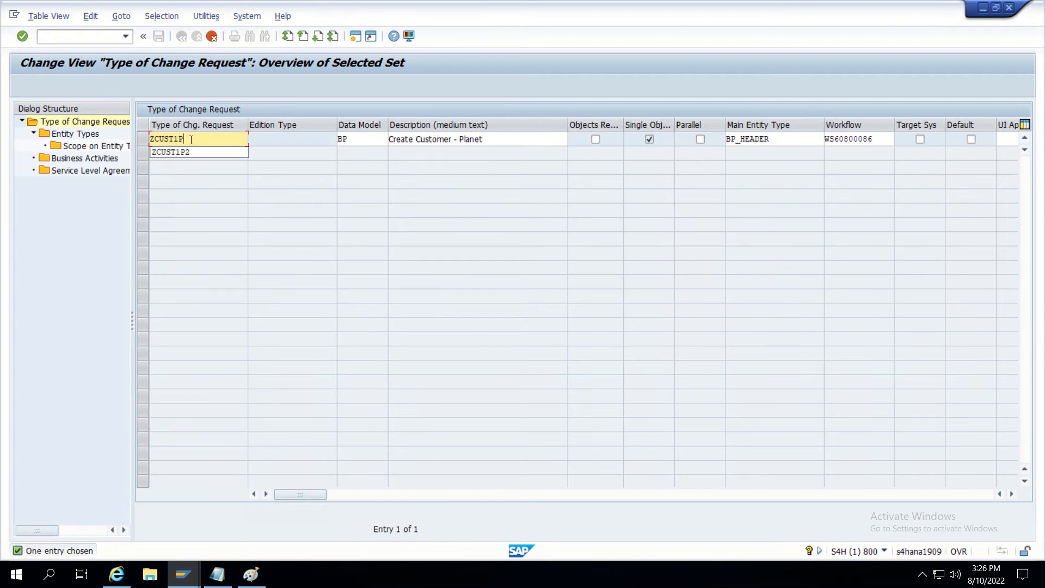
text(1)
click(489, 139)
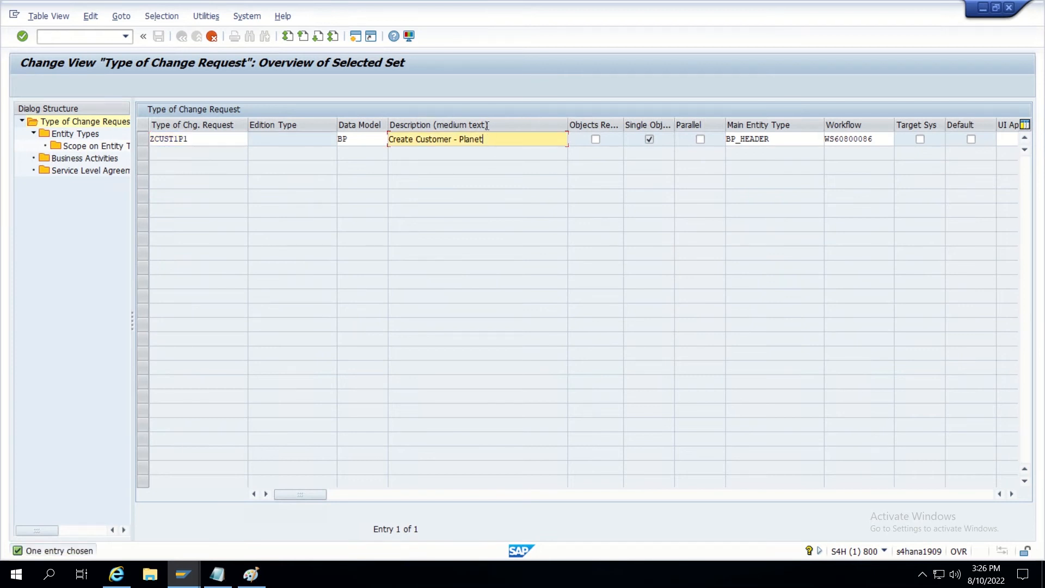
text((P)
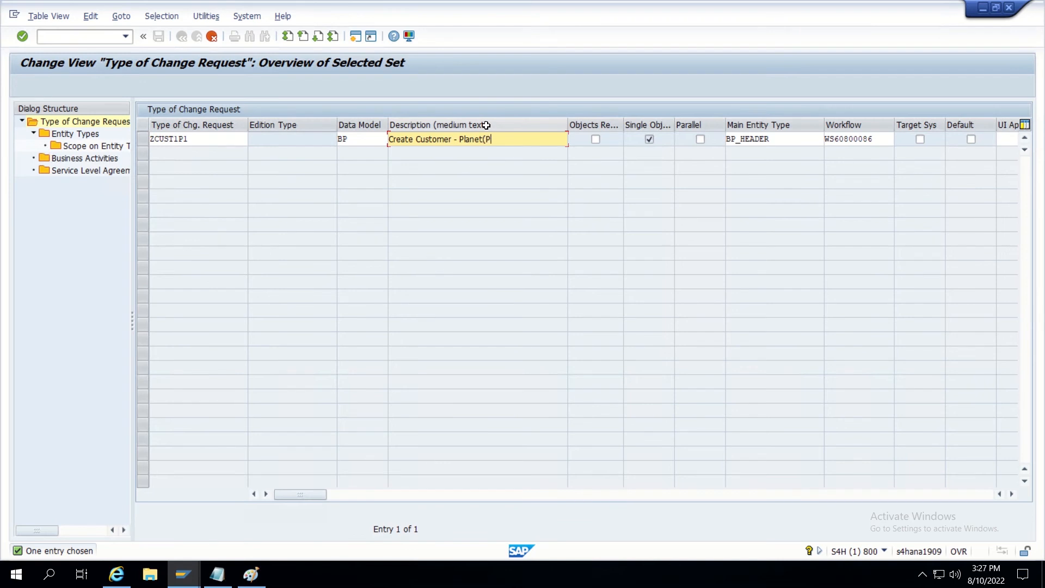
text(arallel))
key(Return)
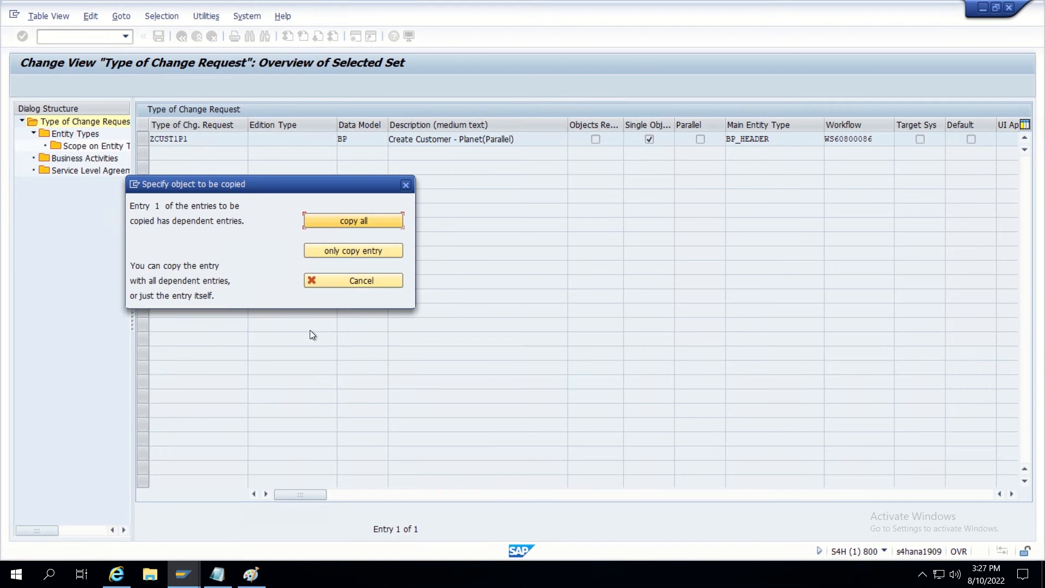
Copy all dependent entries and acknowledge the four-entries-copied message.
click(359, 227)
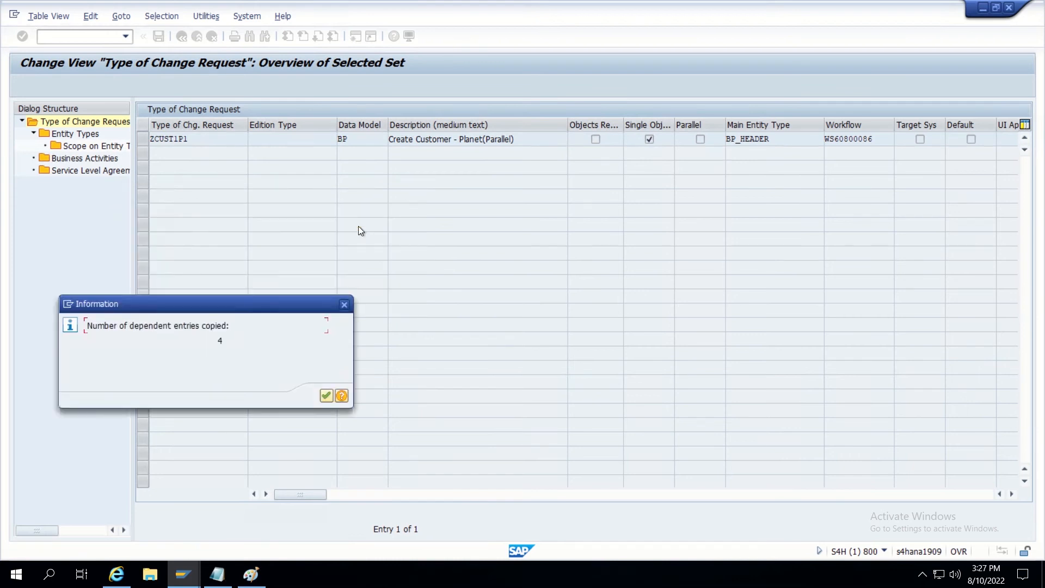
click(325, 397)
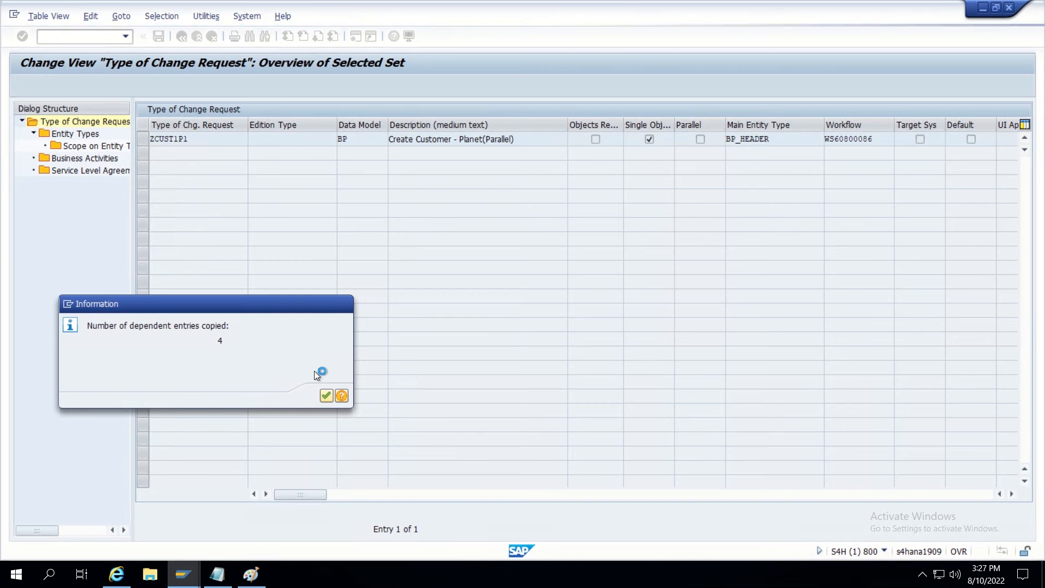
key(Return)
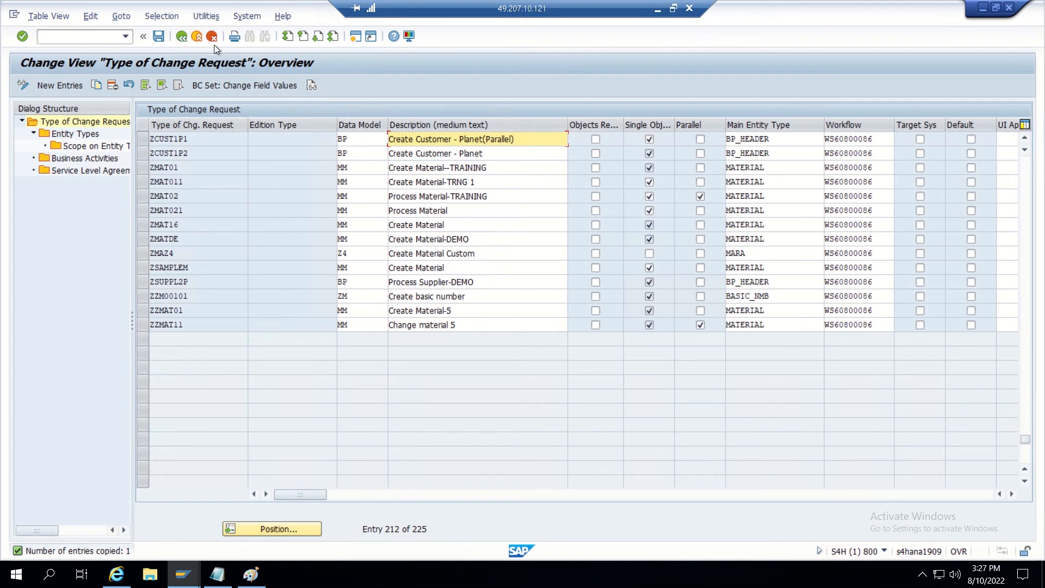
Save the new ZCUST1P1 change request type to the customizing request despite workflow warnings.
click(182, 37)
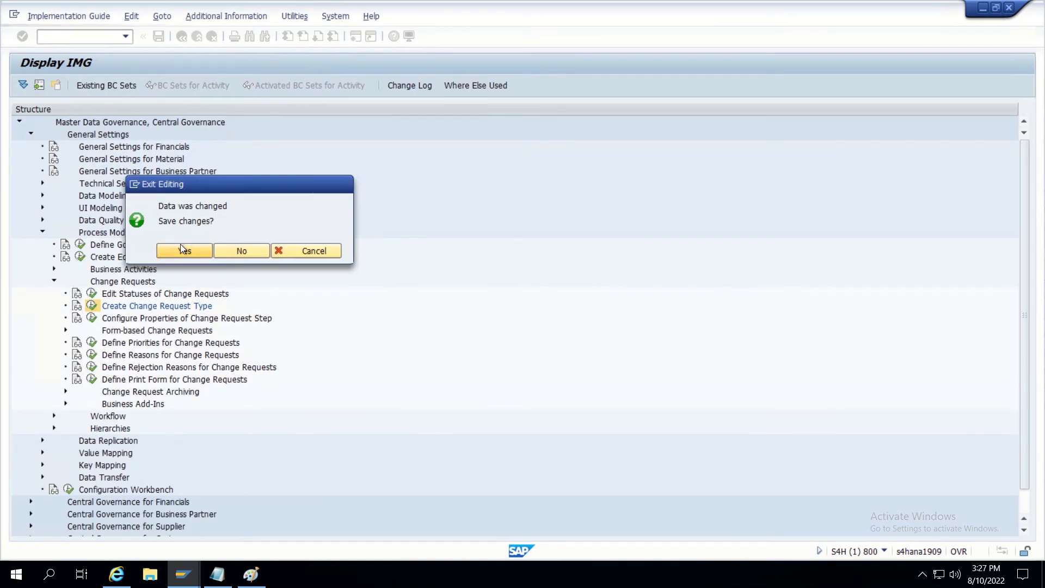
click(181, 247)
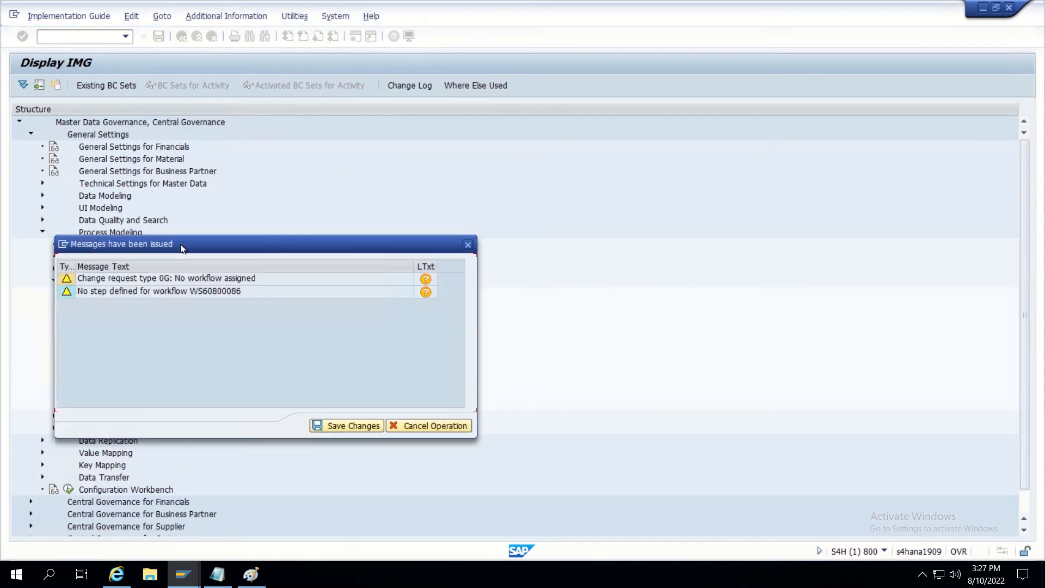
click(344, 428)
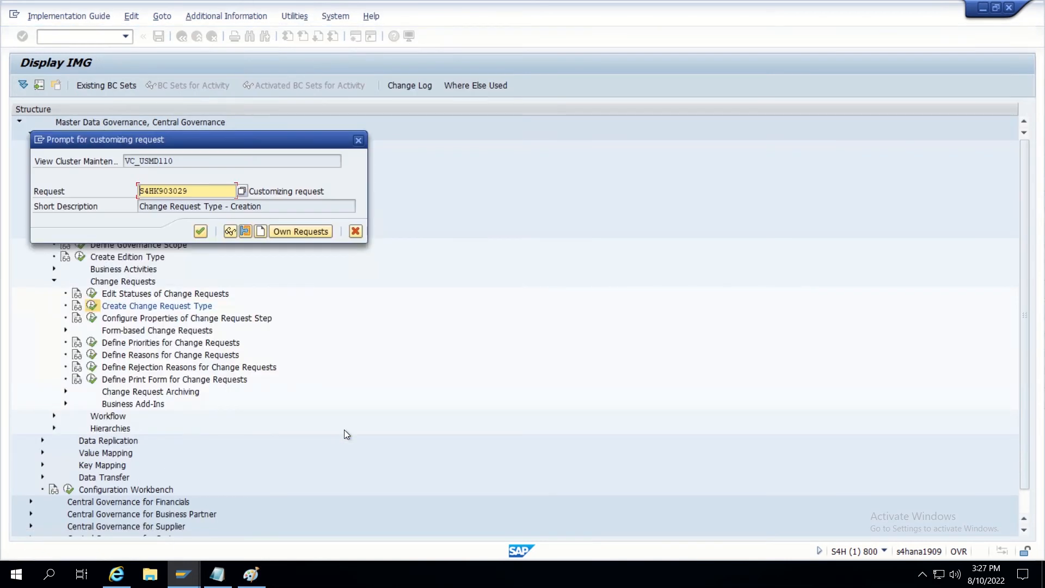
click(201, 231)
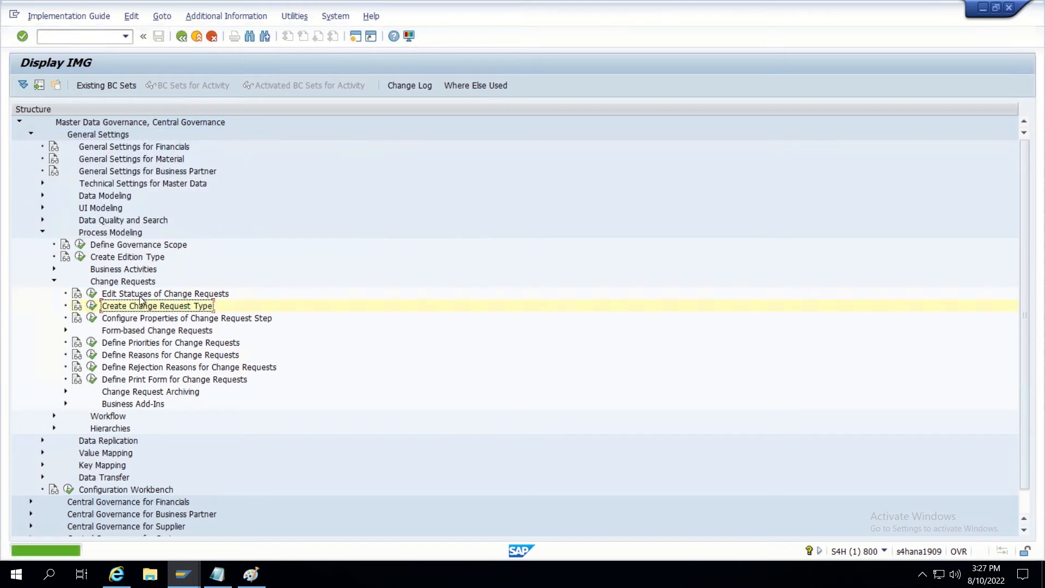
Expand the Workflow and Rule-Based Workflow activities in the IMG.
scroll(129, 345, down, 1)
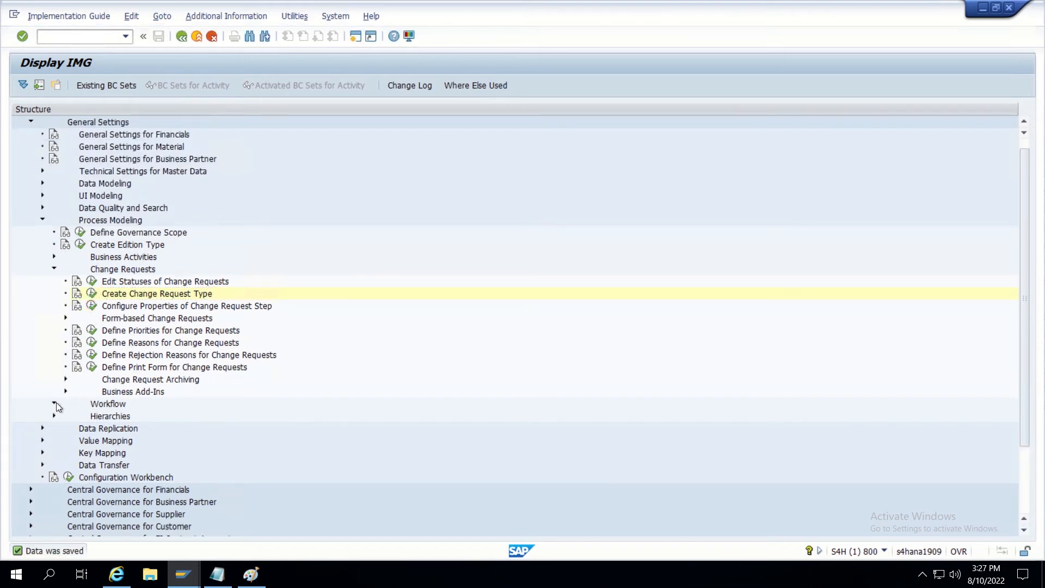
click(55, 404)
scroll(129, 425, down, 1)
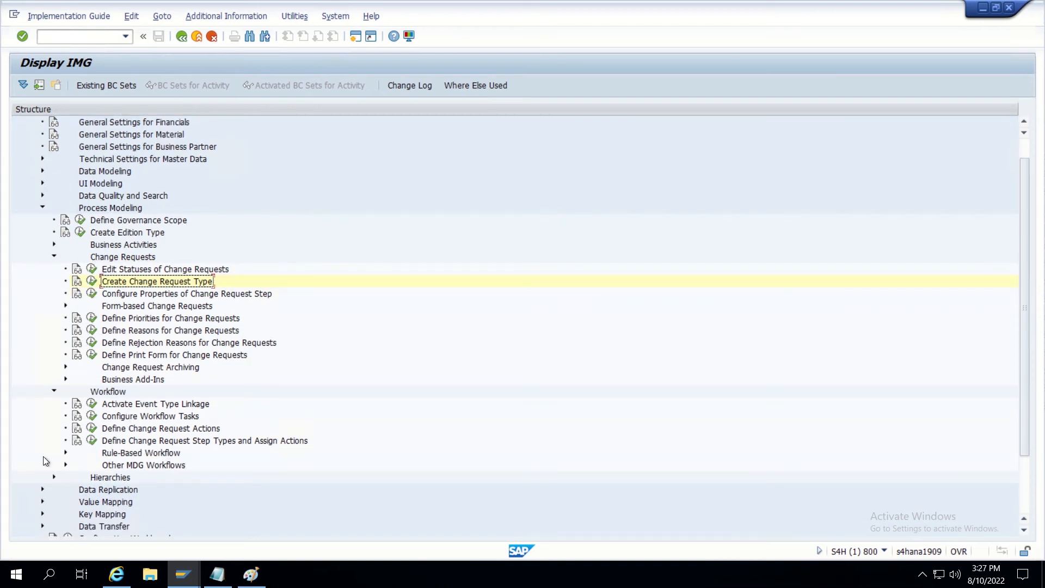
click(65, 452)
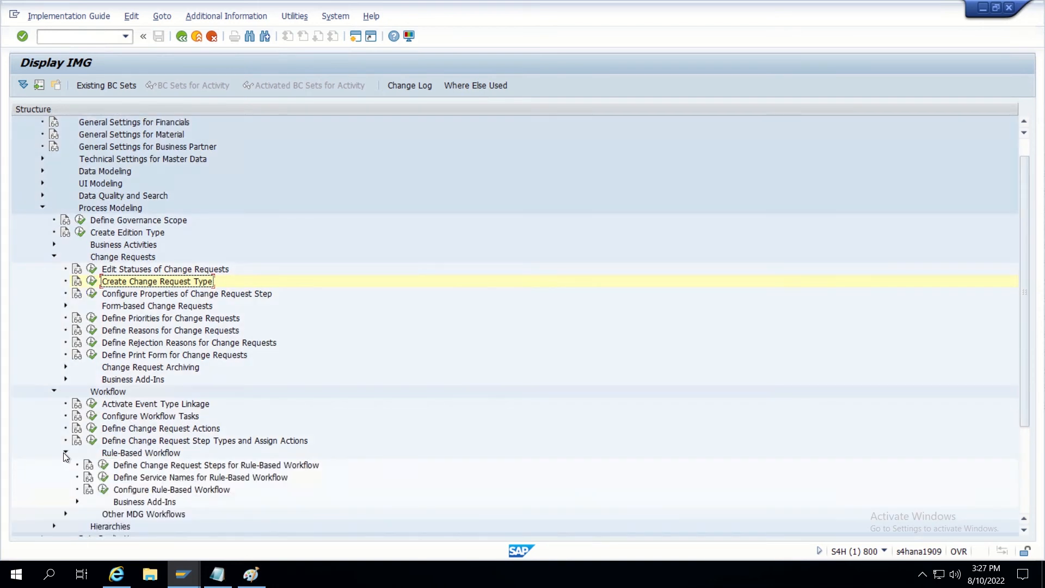
scroll(124, 454, down, 2)
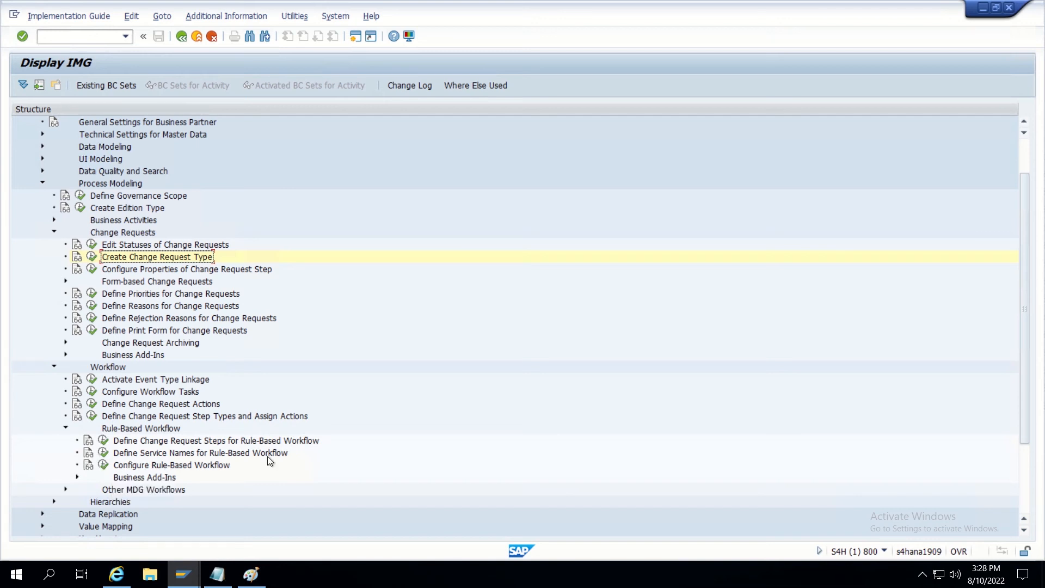
Run Configure Rule-Based Workflow and proceed past the browser certificate warning.
click(105, 466)
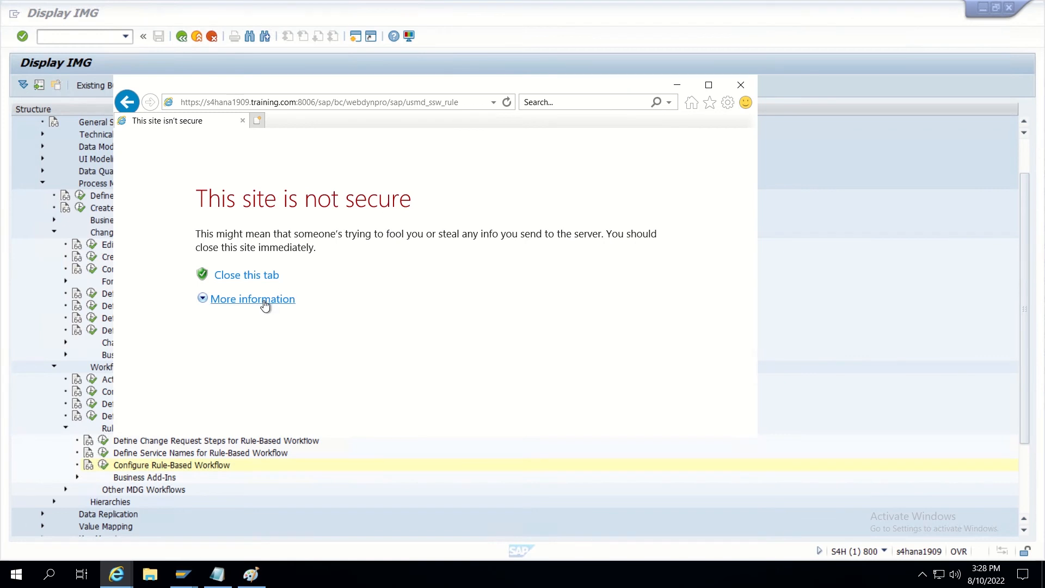
click(265, 301)
click(305, 381)
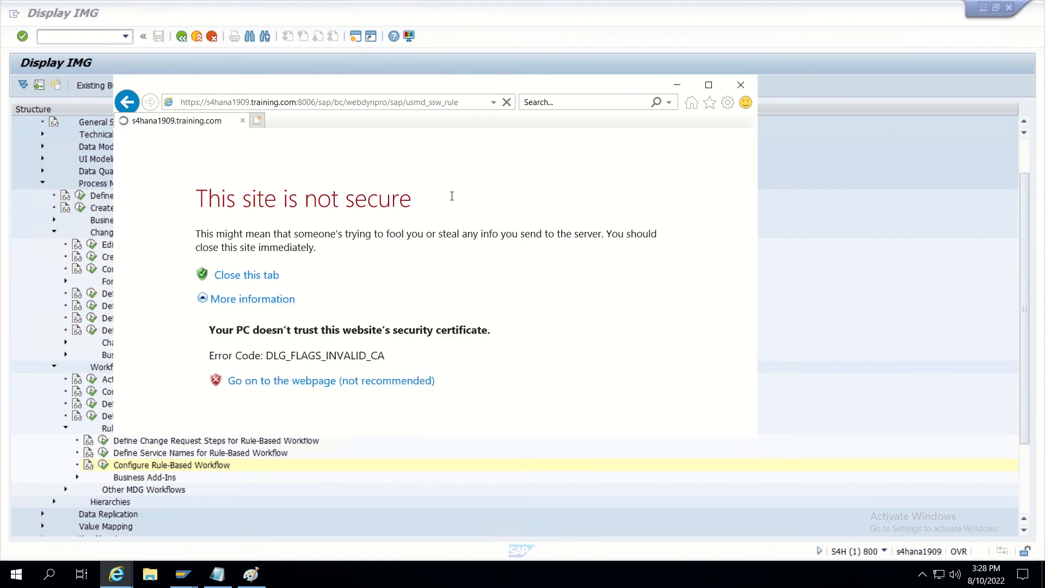
click(709, 85)
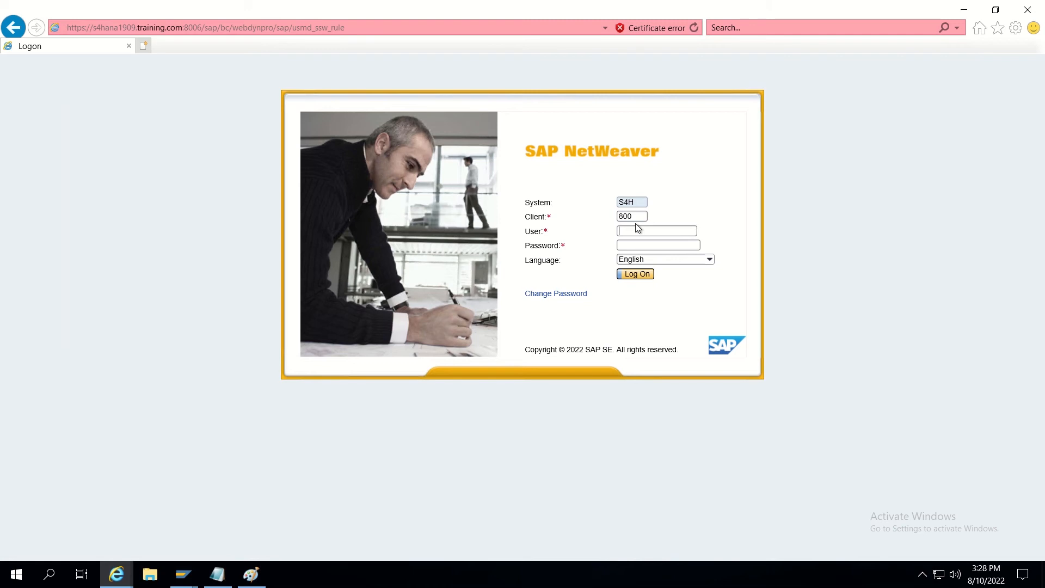
Log on to the SAP system with the saved user.
text(S)
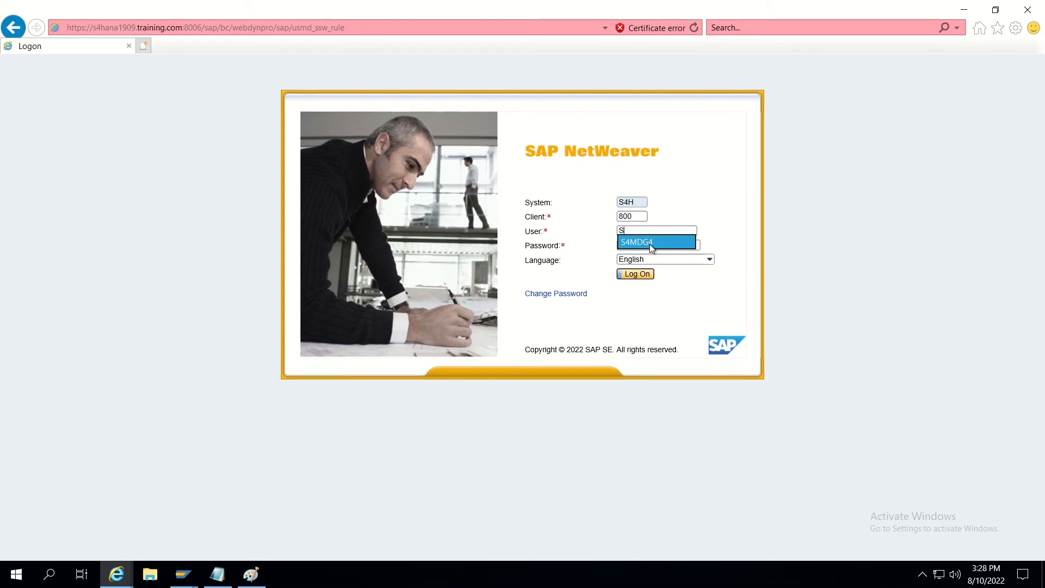
click(649, 244)
click(641, 273)
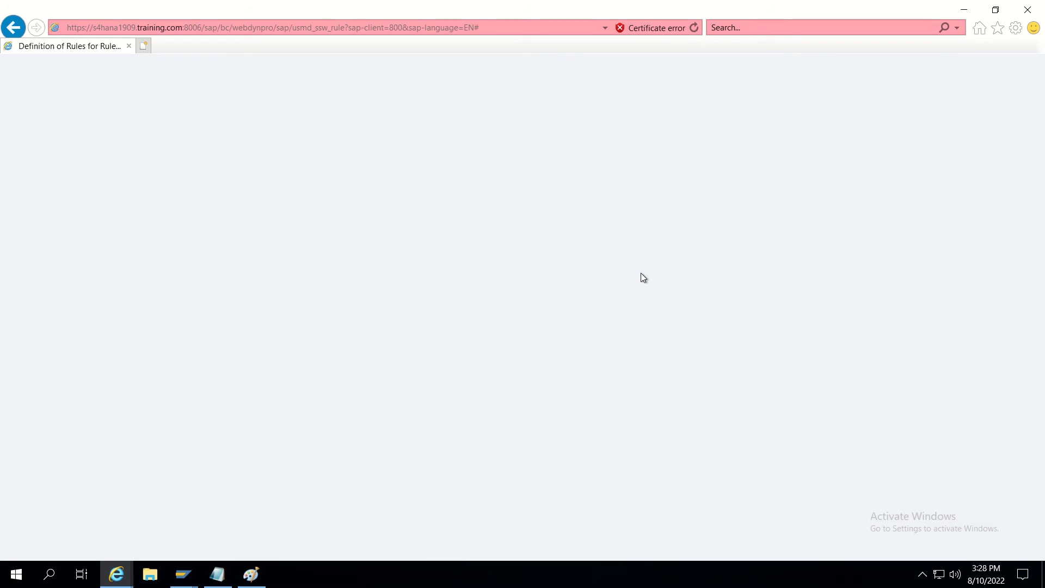
Enter change request type ZCUST1P1, continue, and keep the rules as a local object.
text(Z)
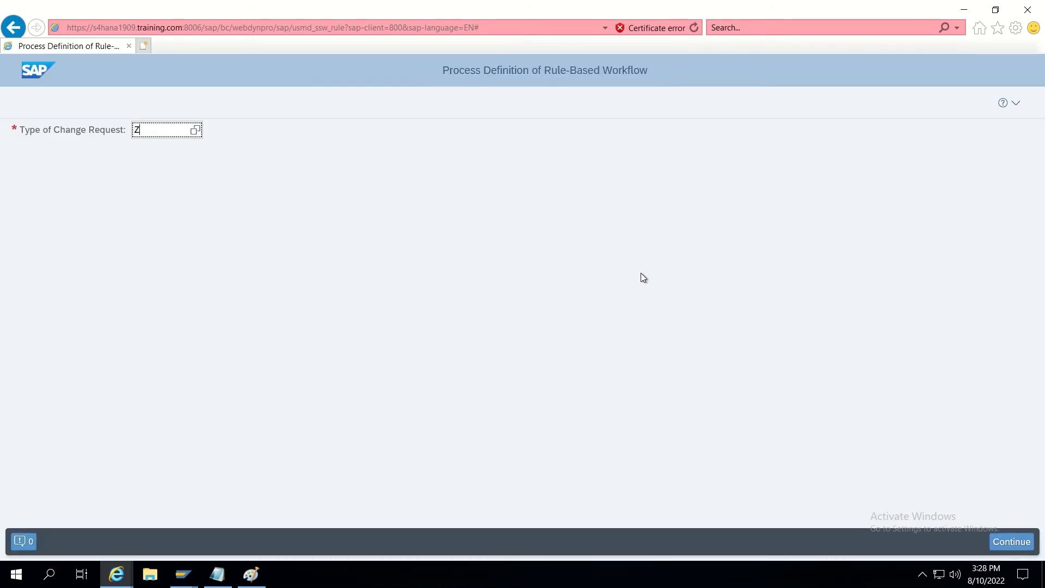
text(CUST1P1)
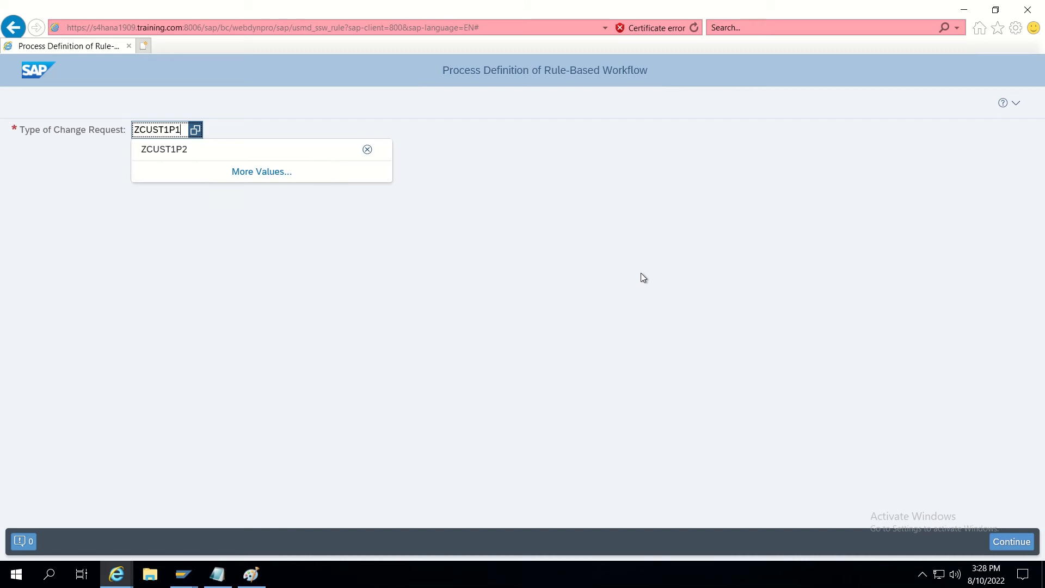
key(Return)
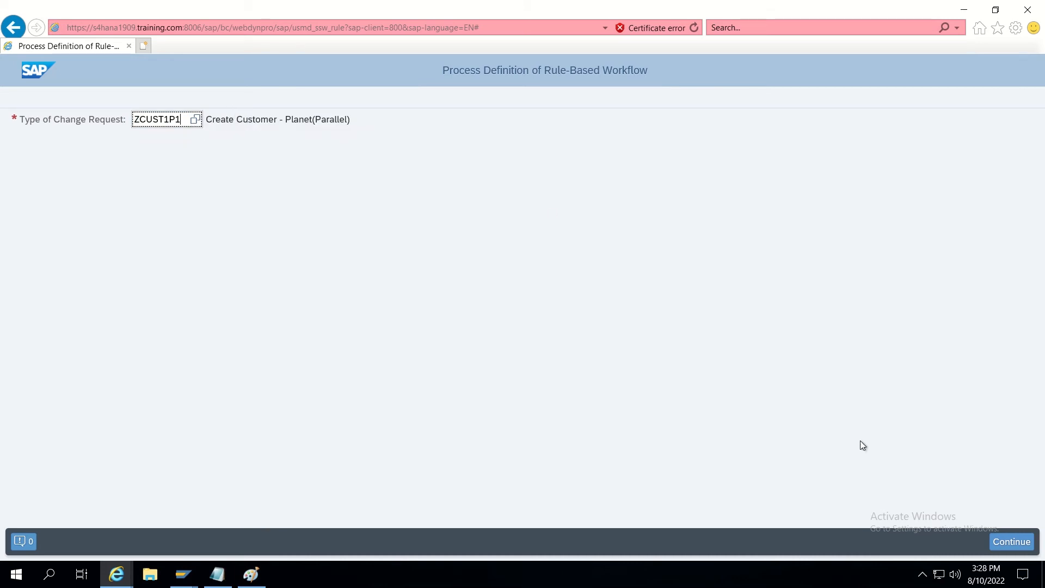
click(1011, 542)
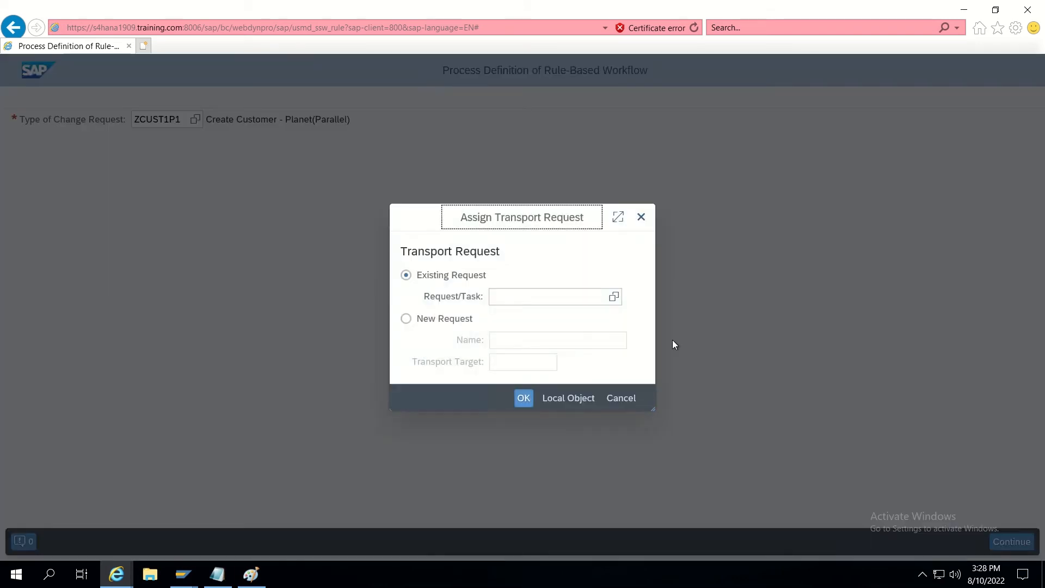
click(569, 399)
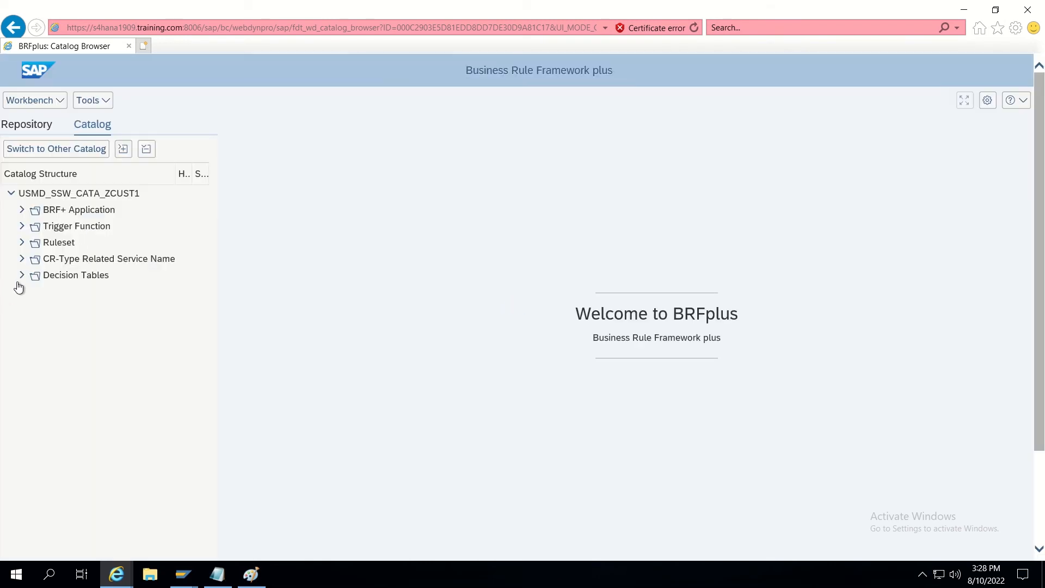
Open DT_SINGLE_VAL_ZCUST1P1 from the Decision Tables folder and switch it to edit mode.
click(22, 274)
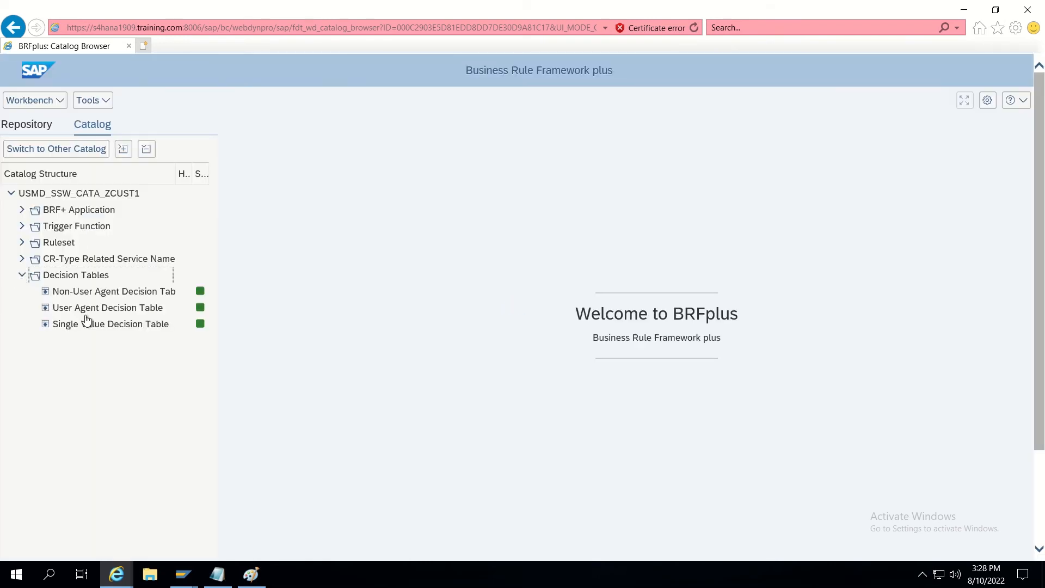
click(120, 325)
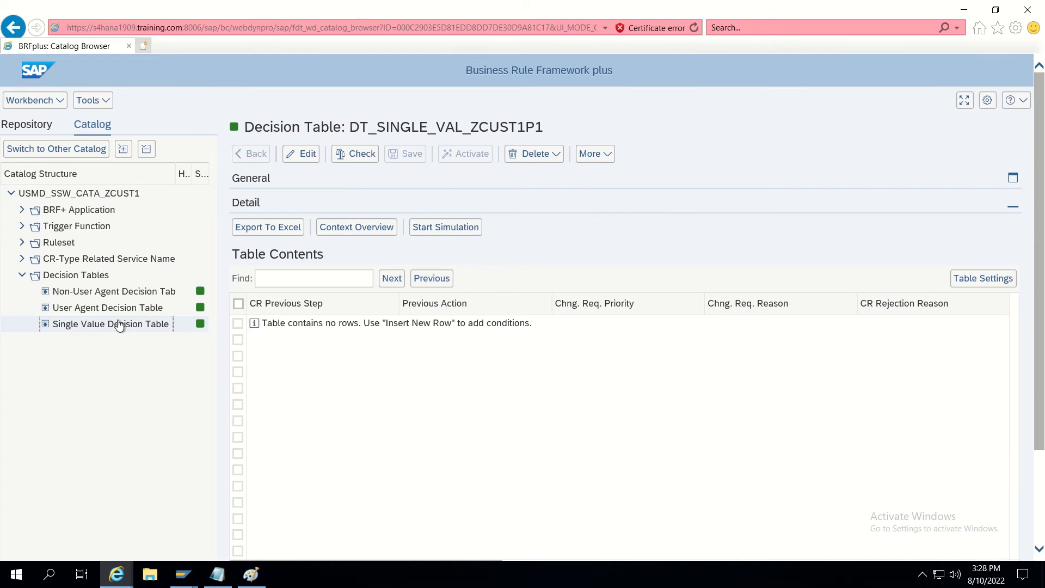
click(303, 154)
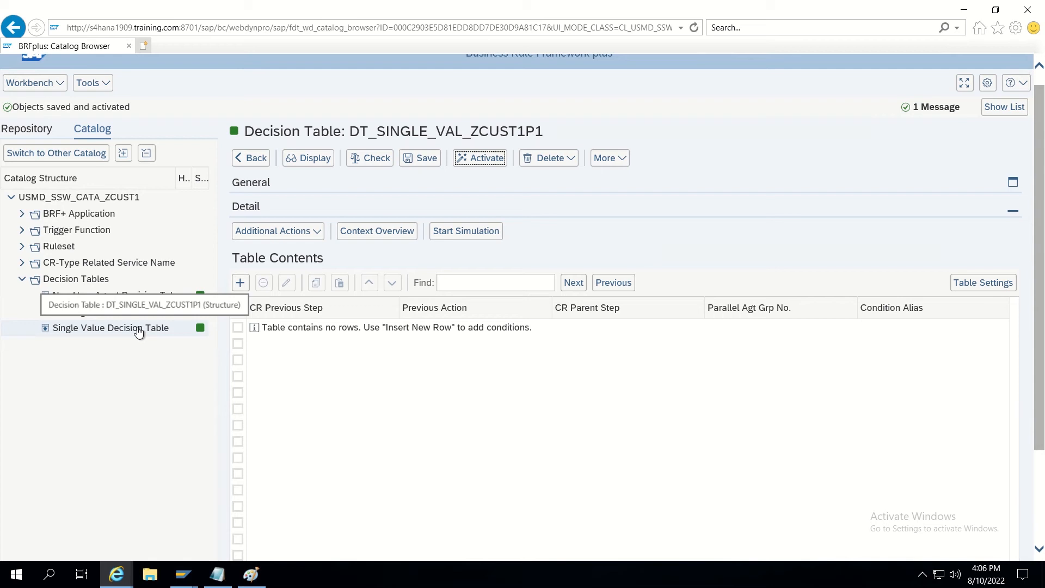
click(108, 330)
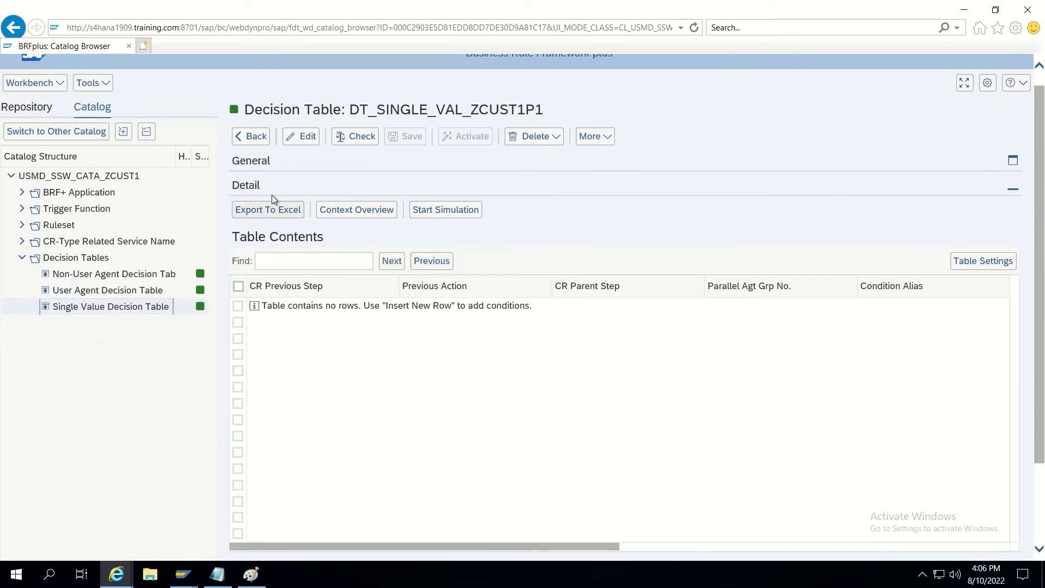
click(299, 139)
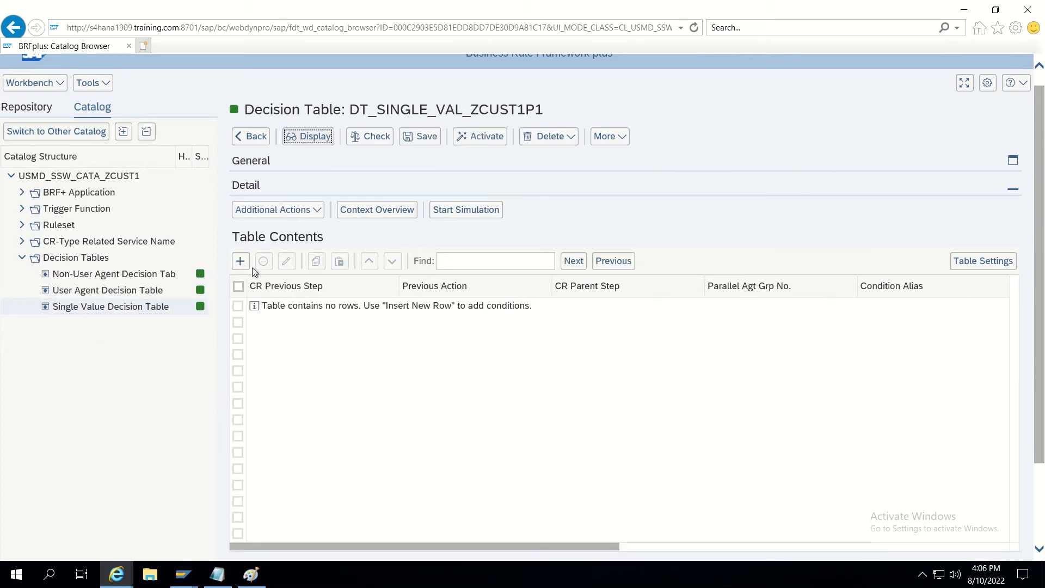
Insert a new row with CR Previous Step equal to 00 and Condition Alias 1.
click(241, 262)
click(252, 308)
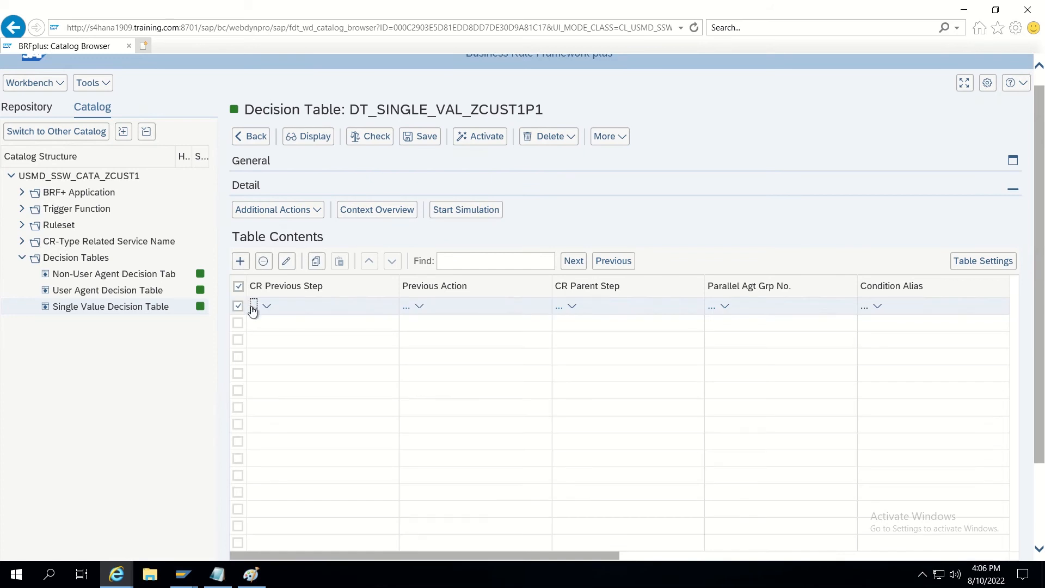
text(00)
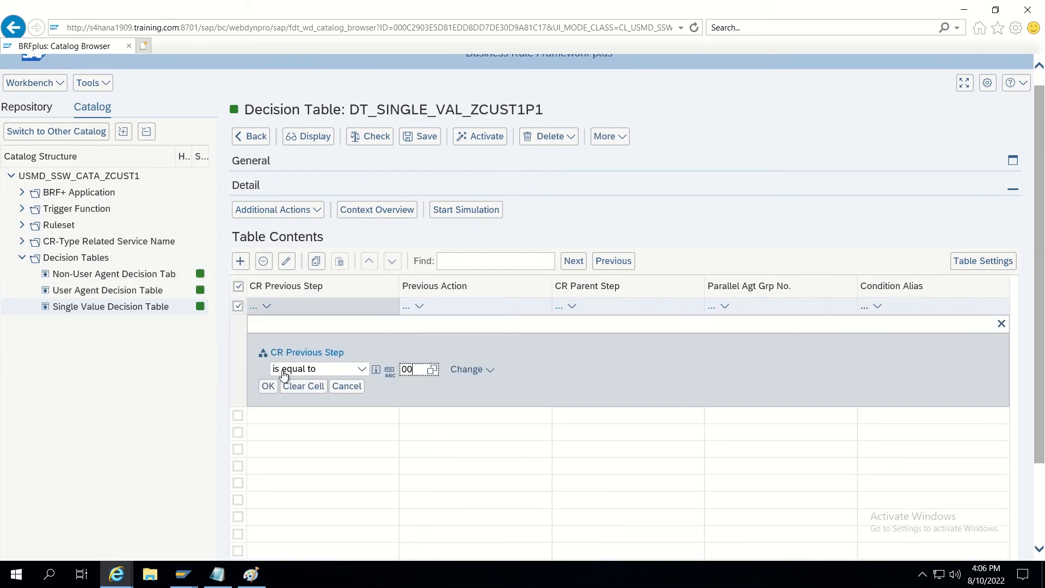
click(267, 387)
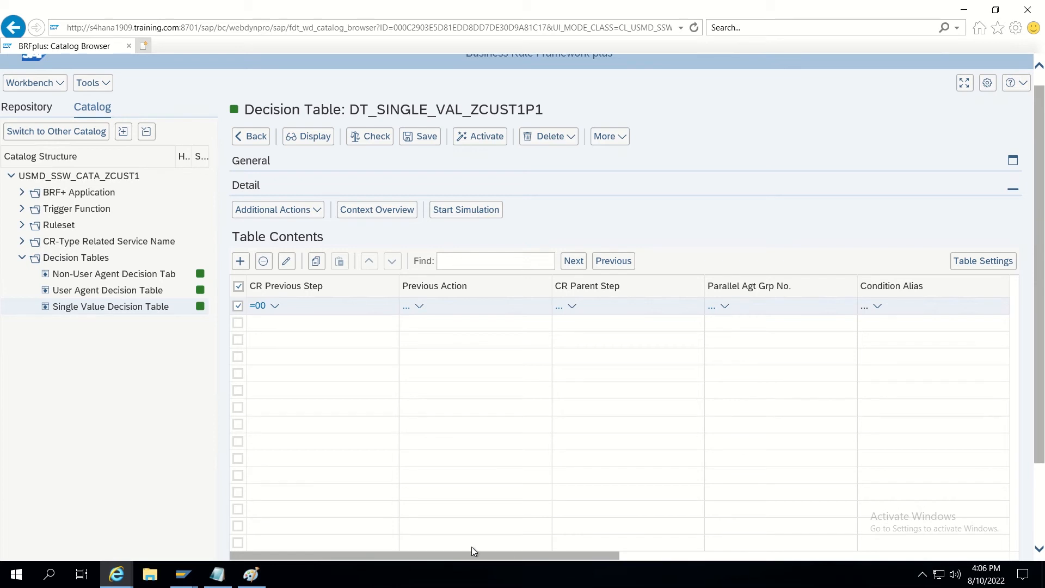
click(864, 308)
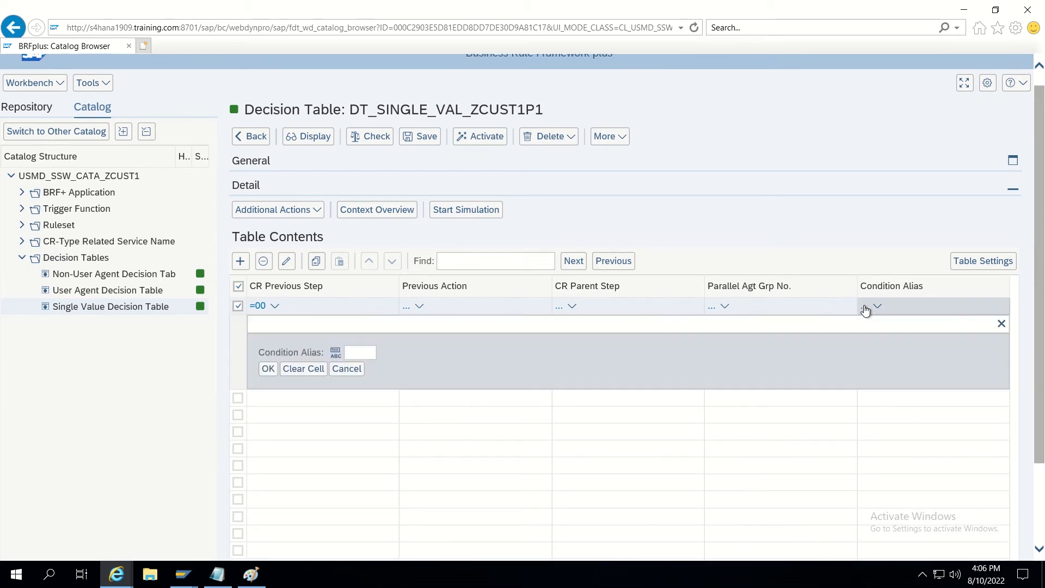
text(1)
click(271, 370)
drag(438, 557, 619, 549)
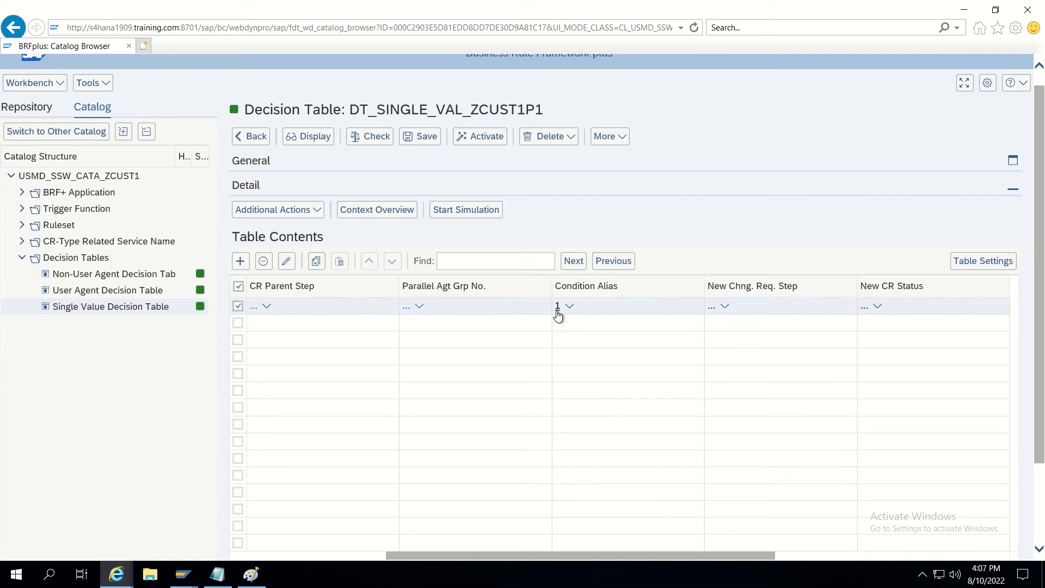
drag(630, 557, 846, 561)
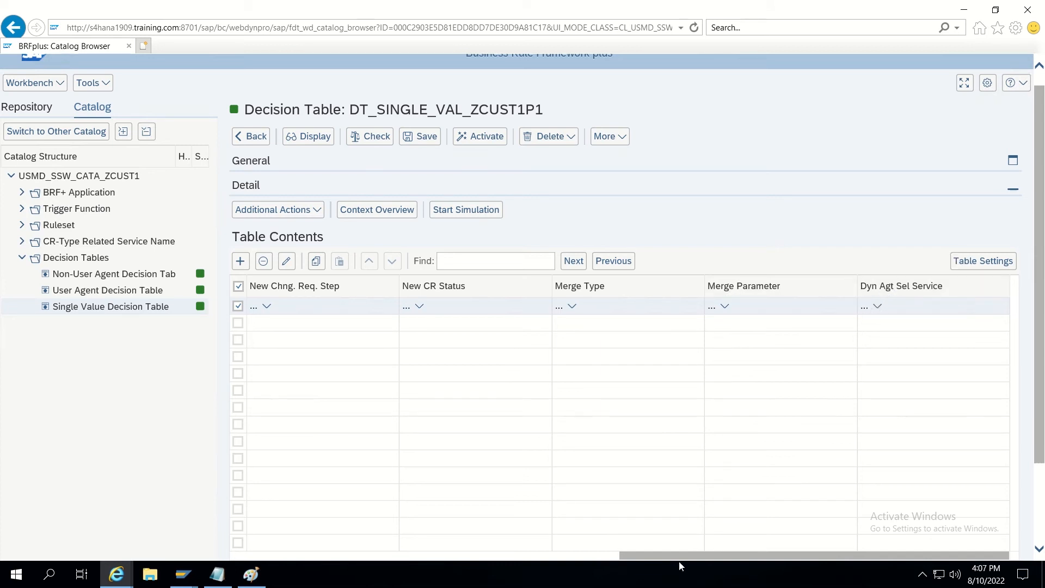
drag(651, 554, 495, 553)
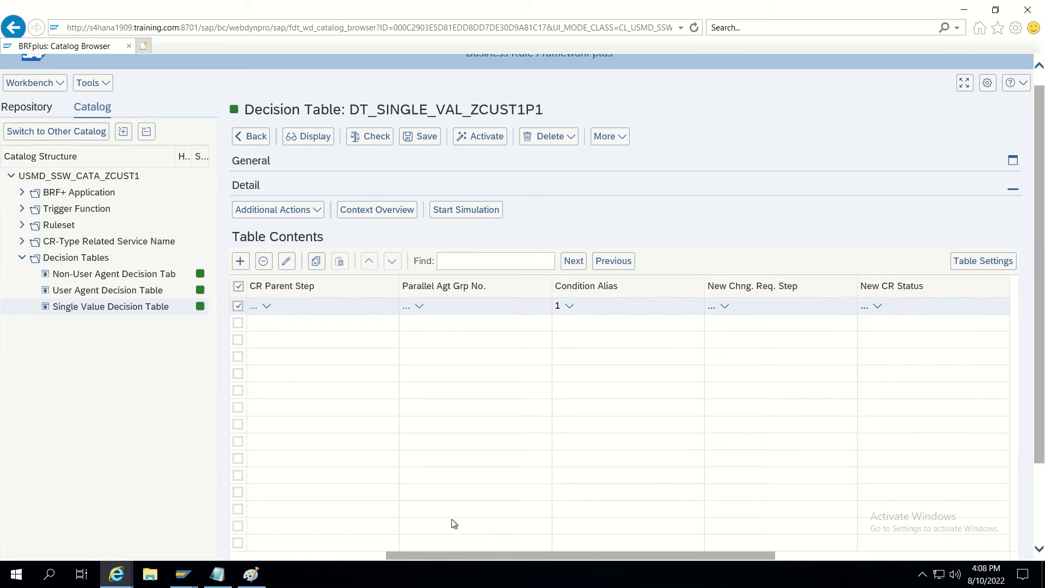
click(251, 575)
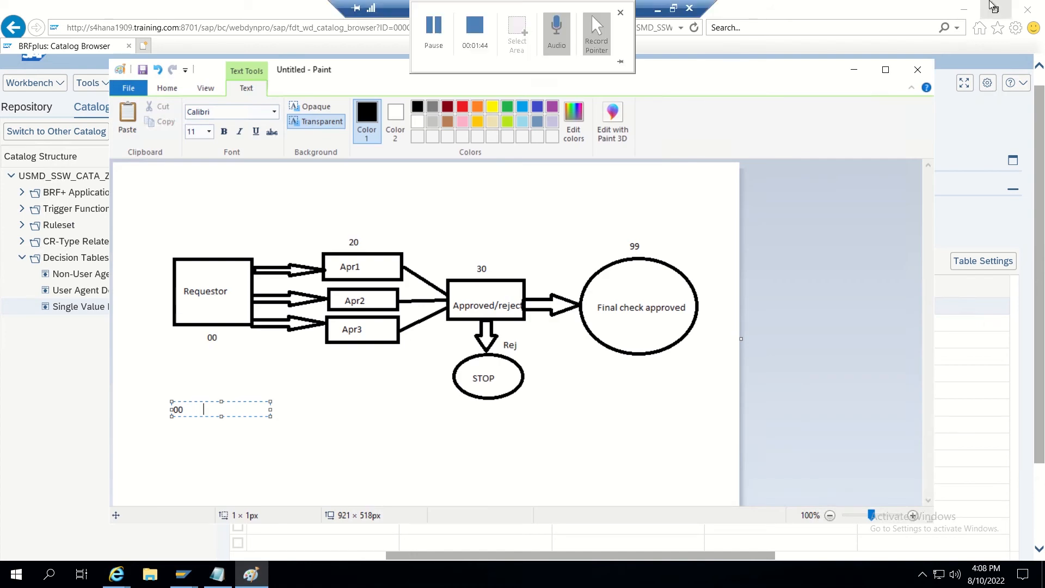
click(852, 70)
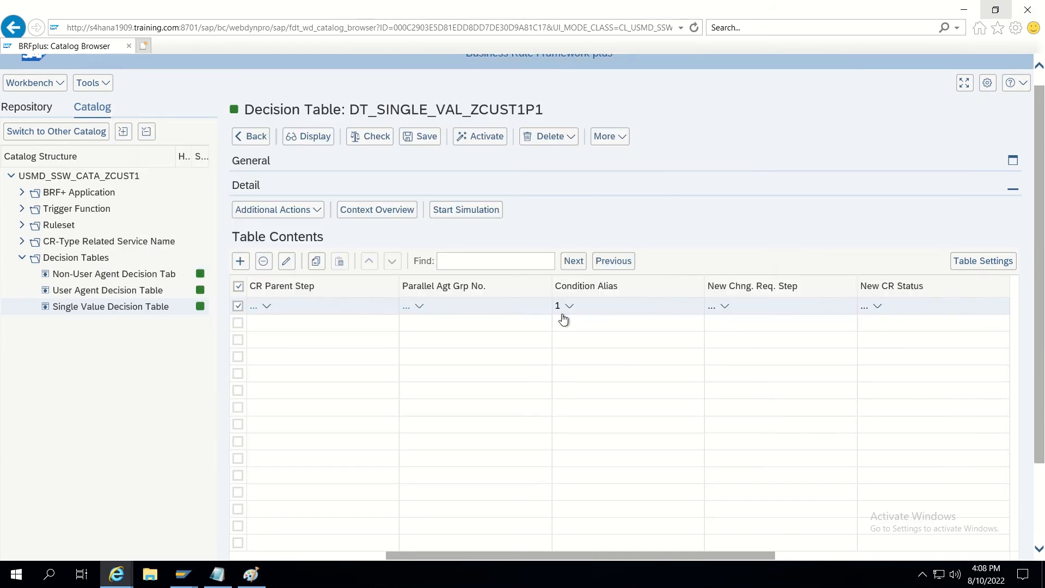
Set the row's New Chng. Req. Step to 20.
click(712, 306)
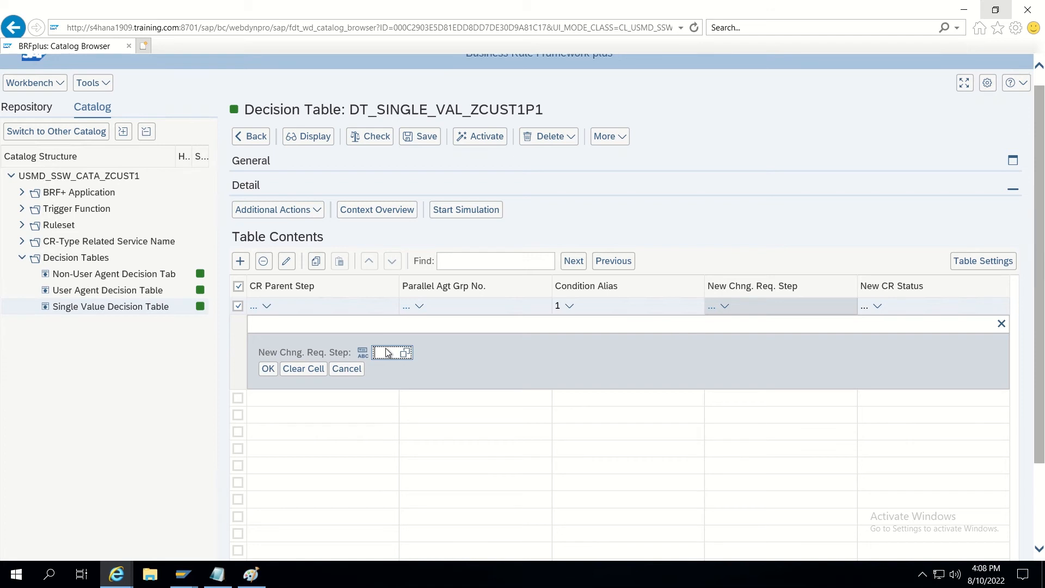
text(20)
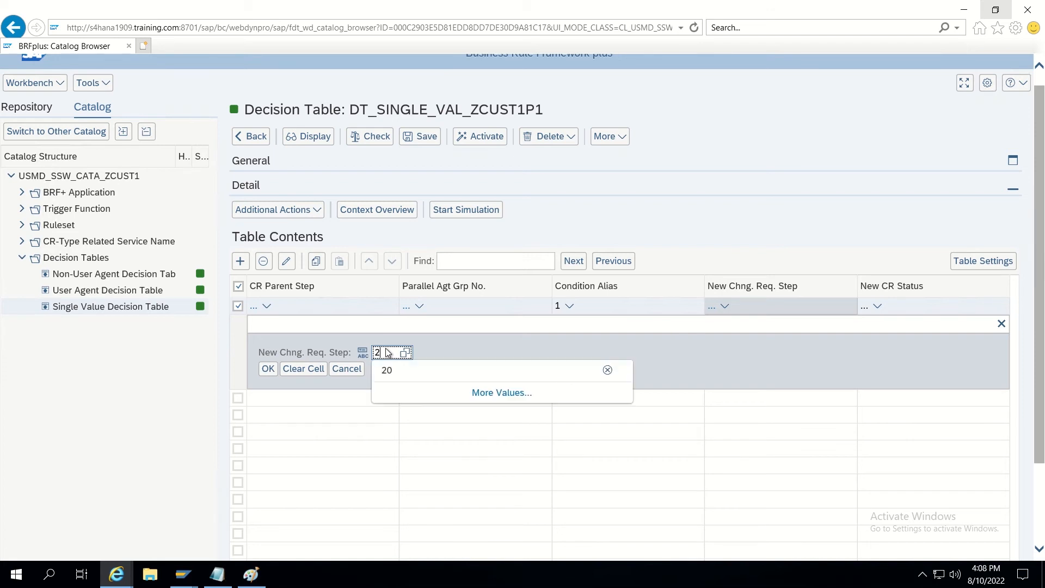
click(269, 370)
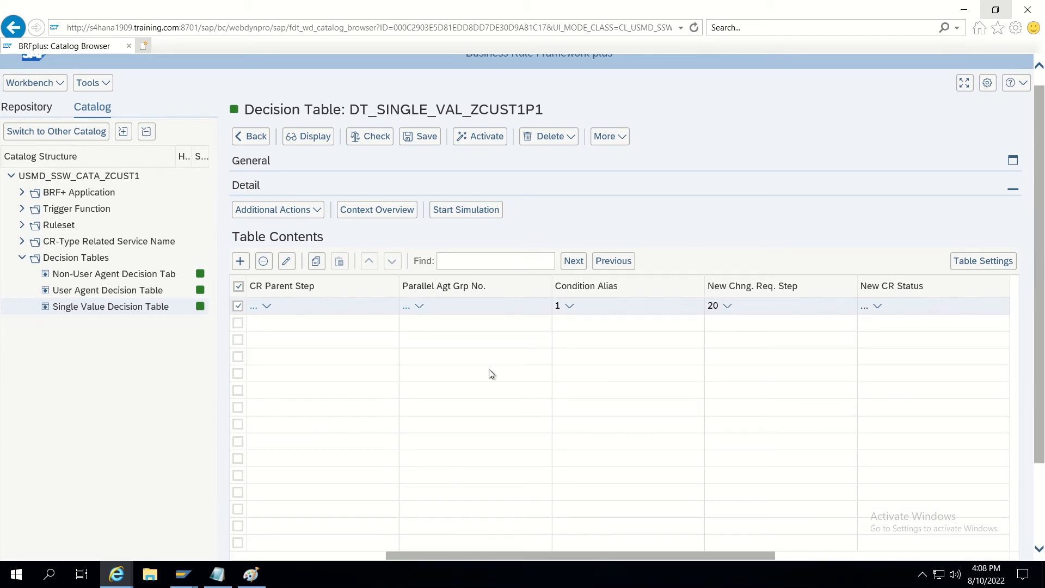
Set New CR Status to 15, To be approved by Data Steward.
click(865, 309)
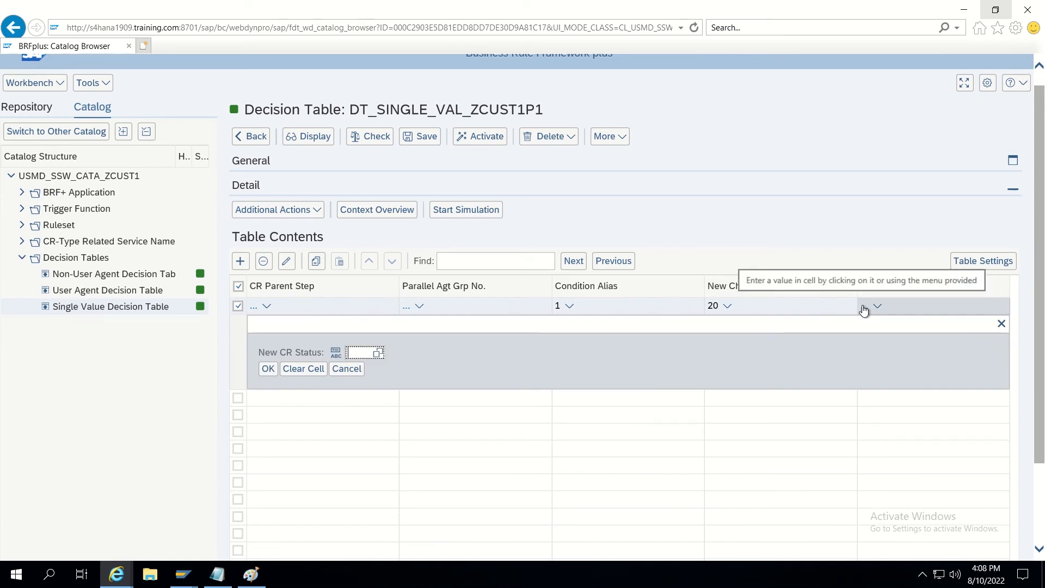
click(377, 354)
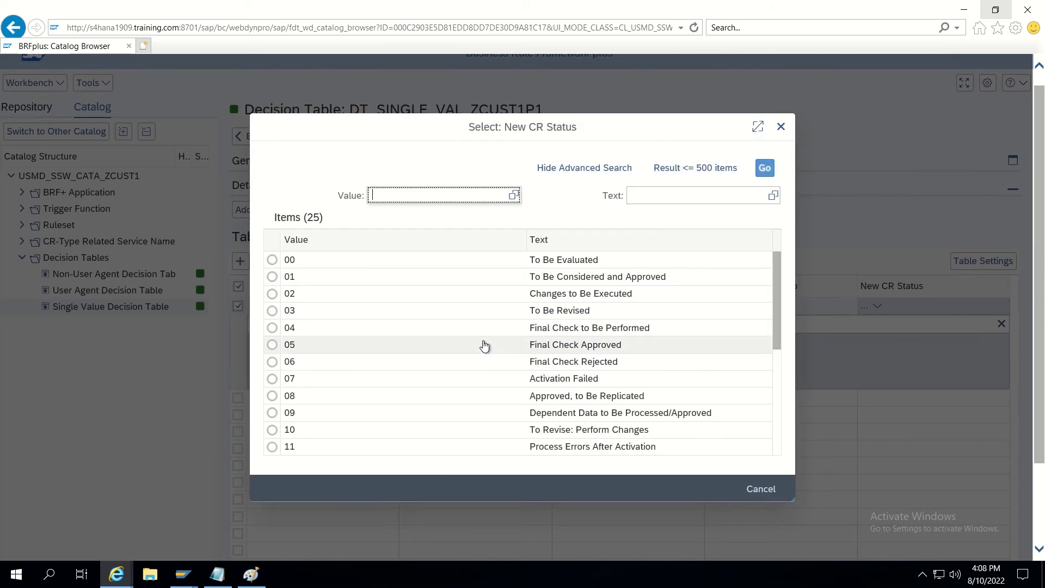
scroll(484, 346, down, 5)
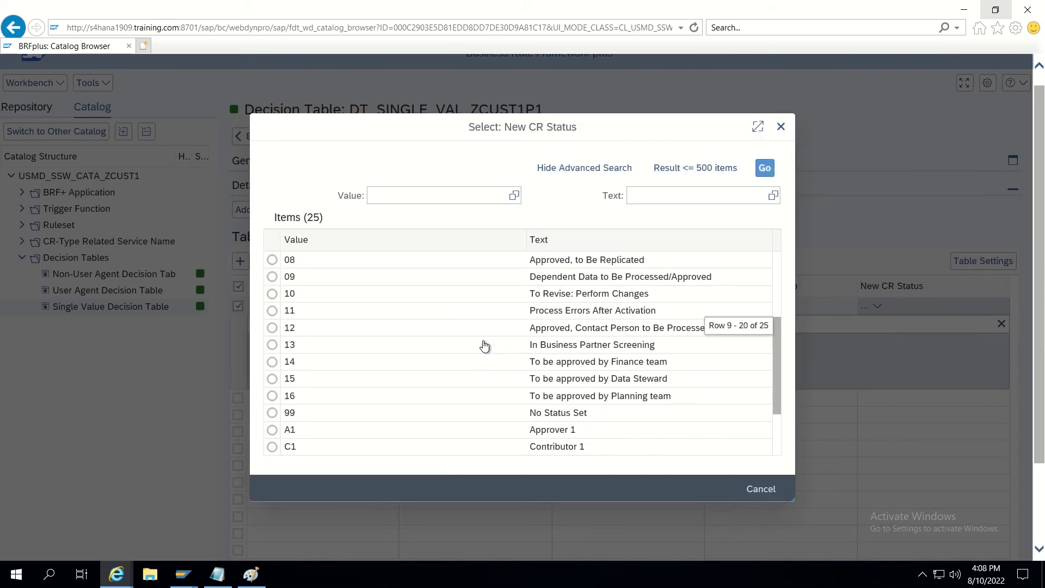
click(272, 378)
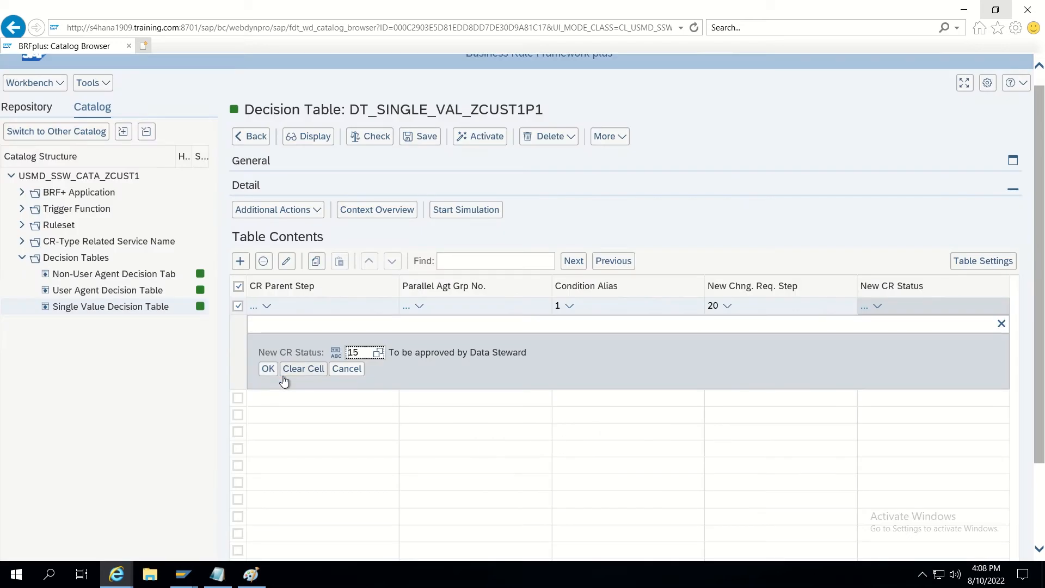
click(270, 369)
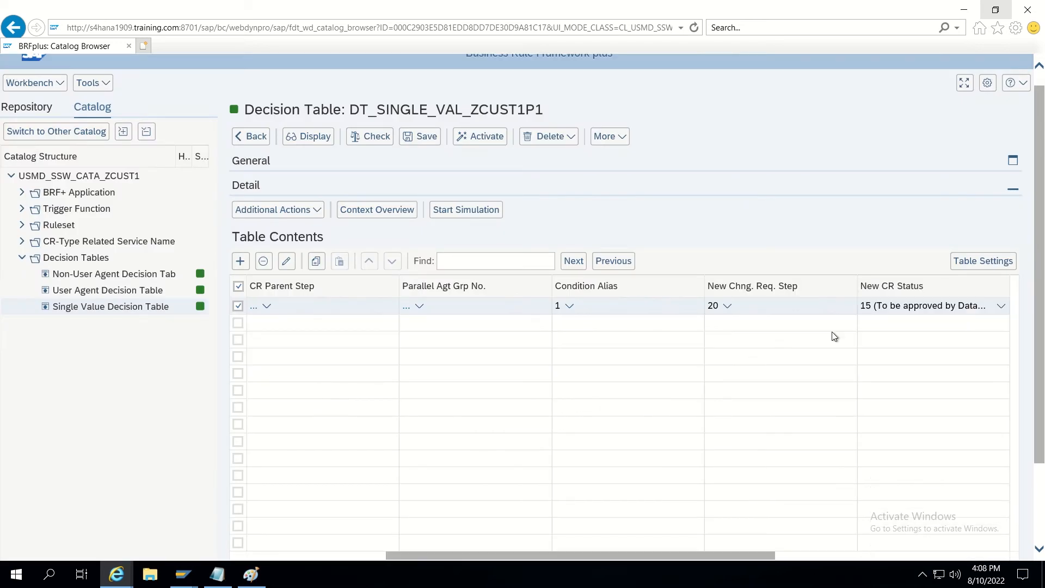
drag(629, 552, 785, 552)
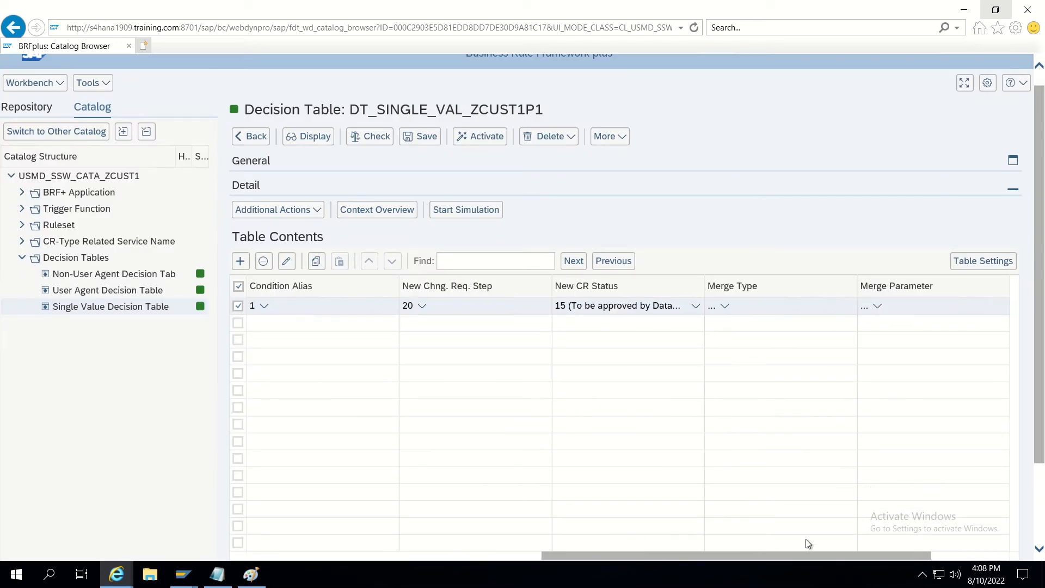
Set the row's Merge Type to B (BAdI) from the value help.
click(715, 310)
click(712, 308)
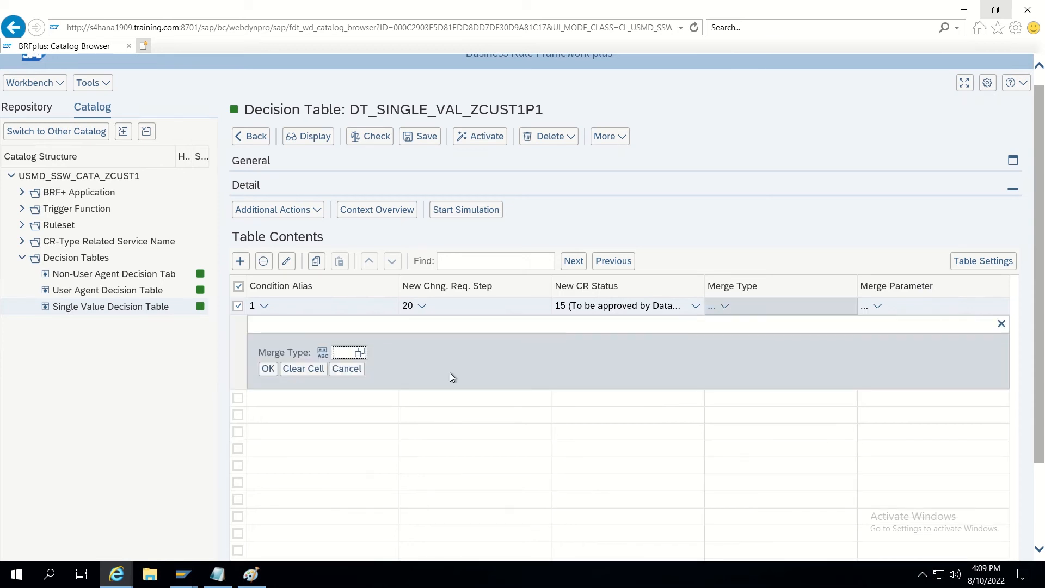
click(360, 353)
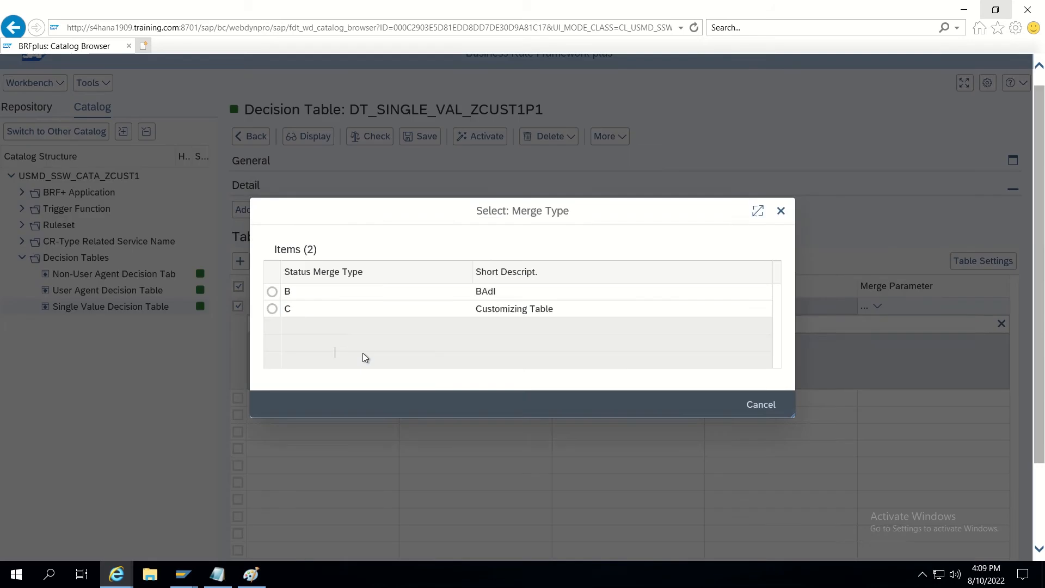
click(273, 292)
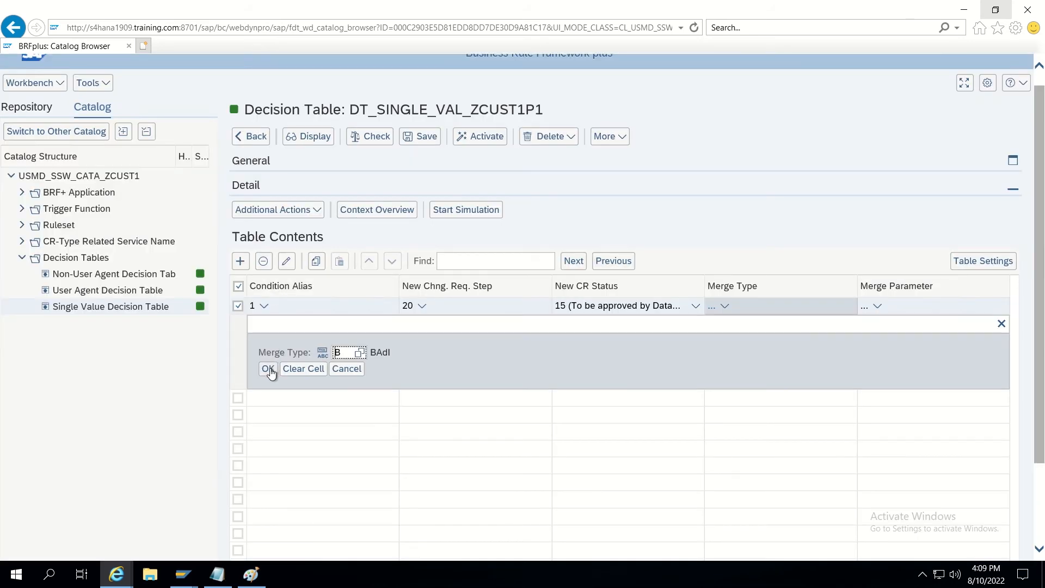
click(269, 369)
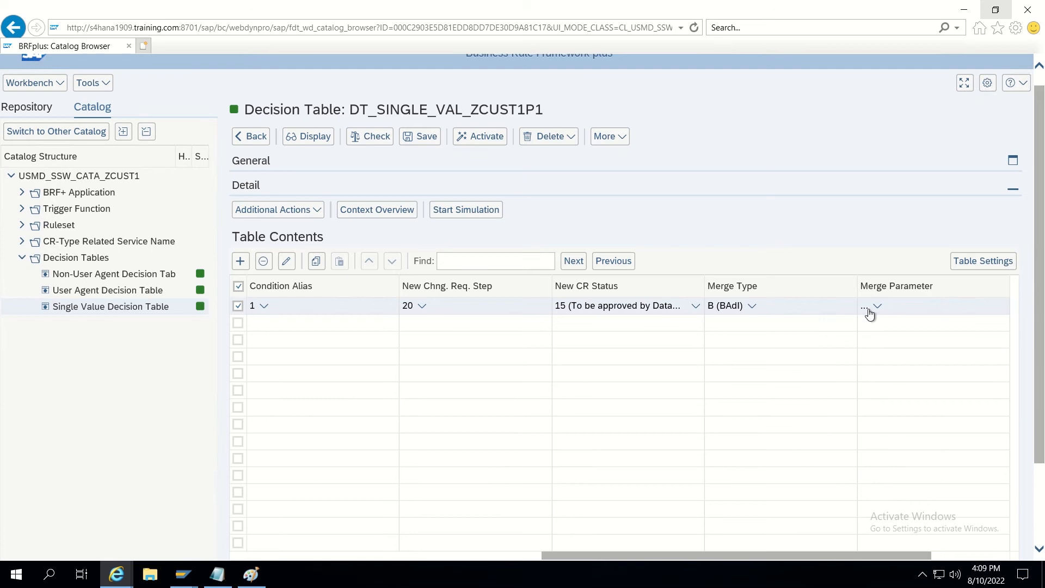
Choose ZMDG_CUST_MERGE as the row's Merge Parameter.
click(865, 308)
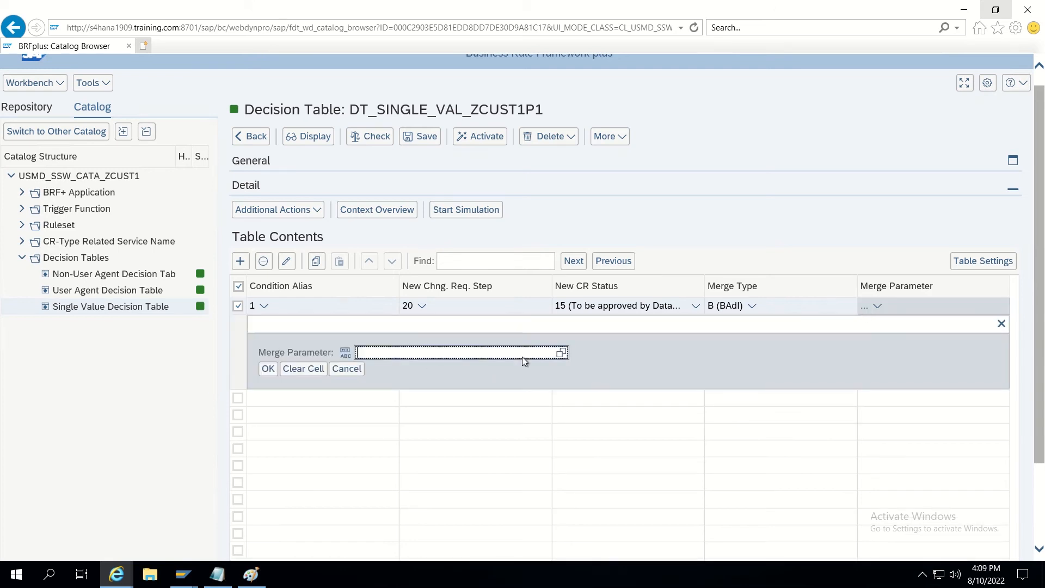
click(558, 357)
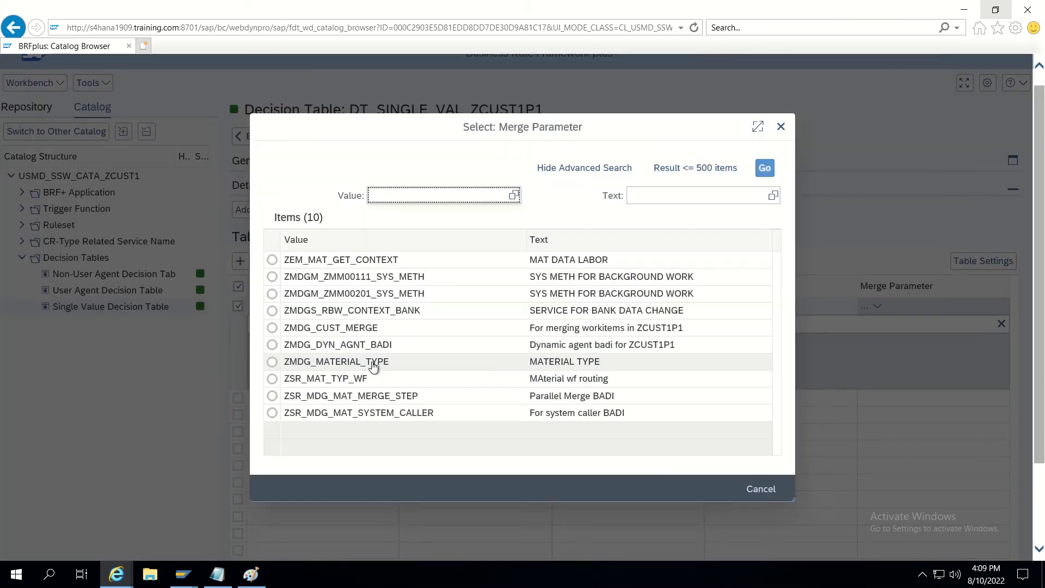
click(318, 330)
click(318, 330)
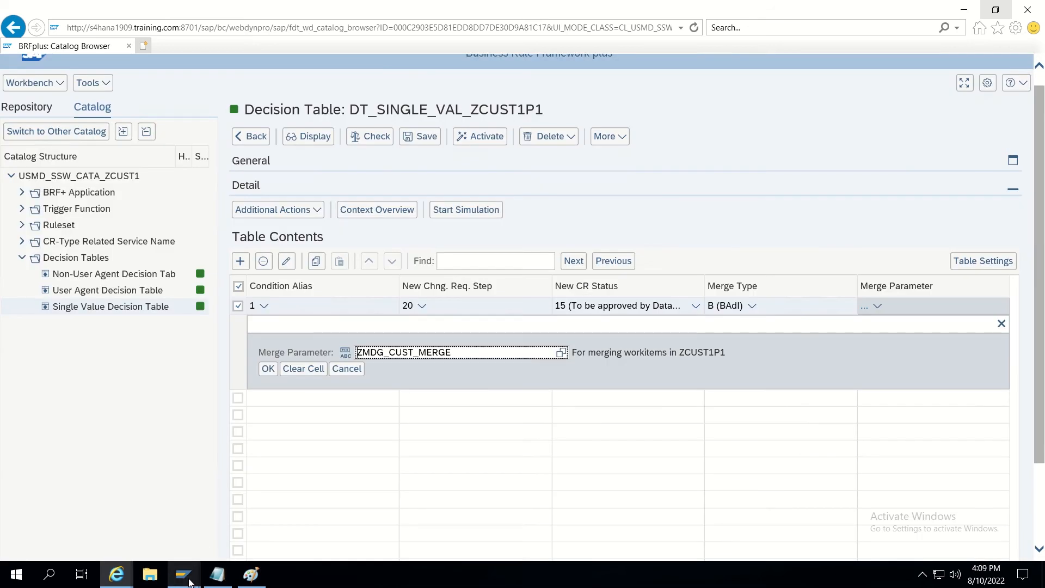
mouse_move(189, 582)
click(188, 543)
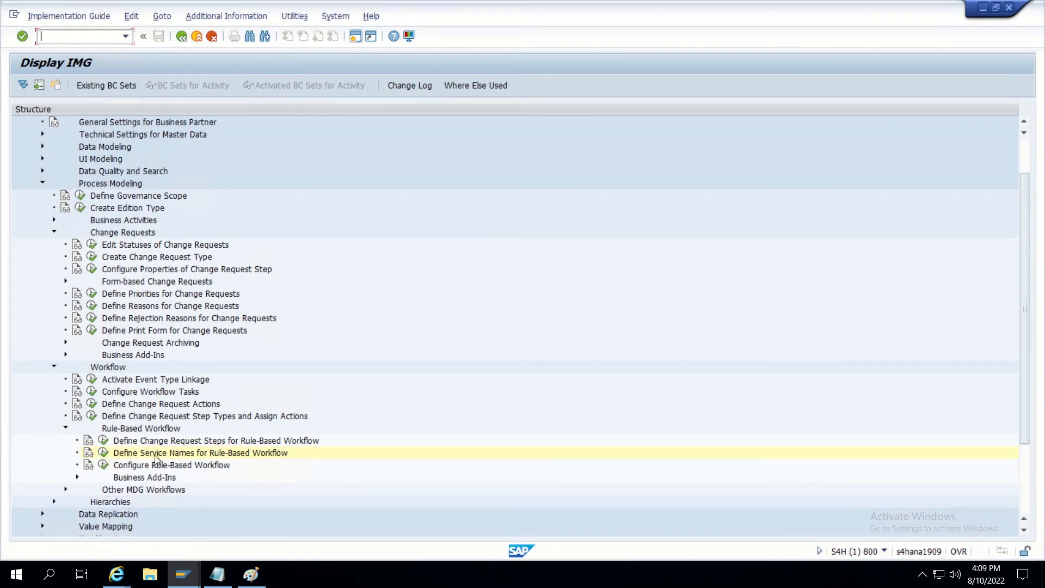
Verify ZMDG_CUST_MERGE in Define Service Names for Rule-Based Workflow, then return to the browser.
click(103, 455)
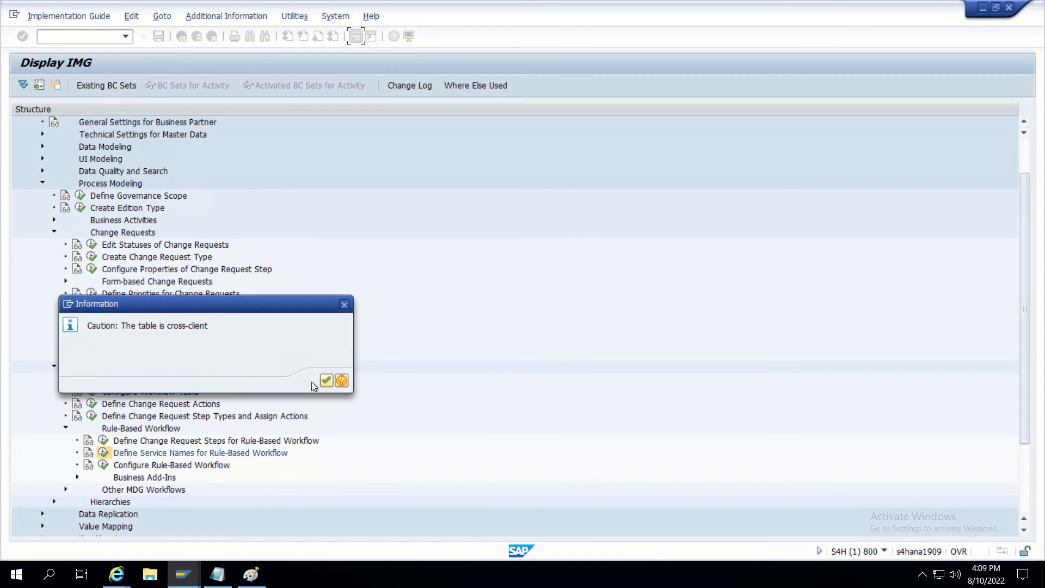
click(326, 380)
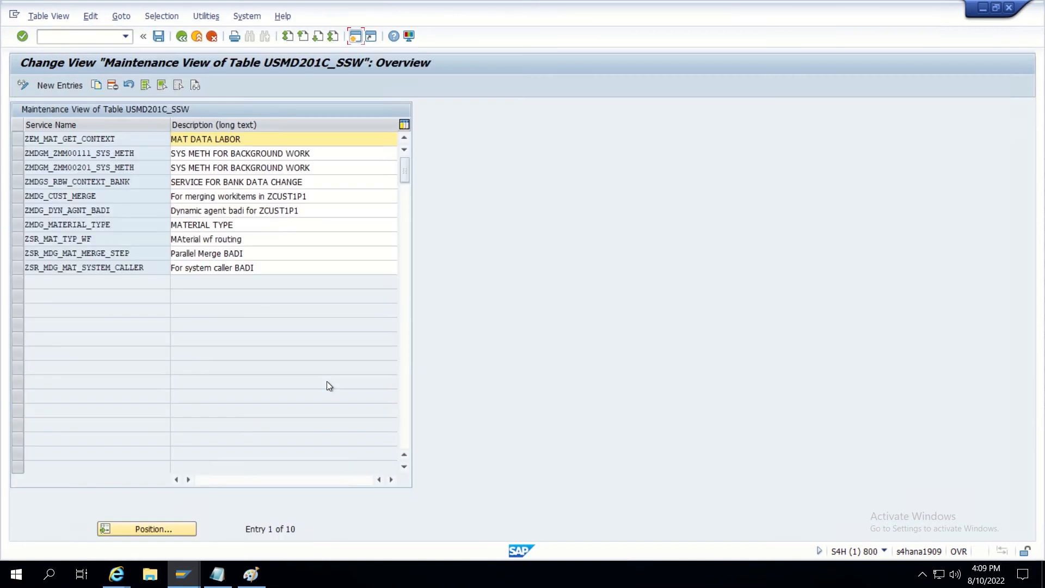
drag(97, 196, 20, 200)
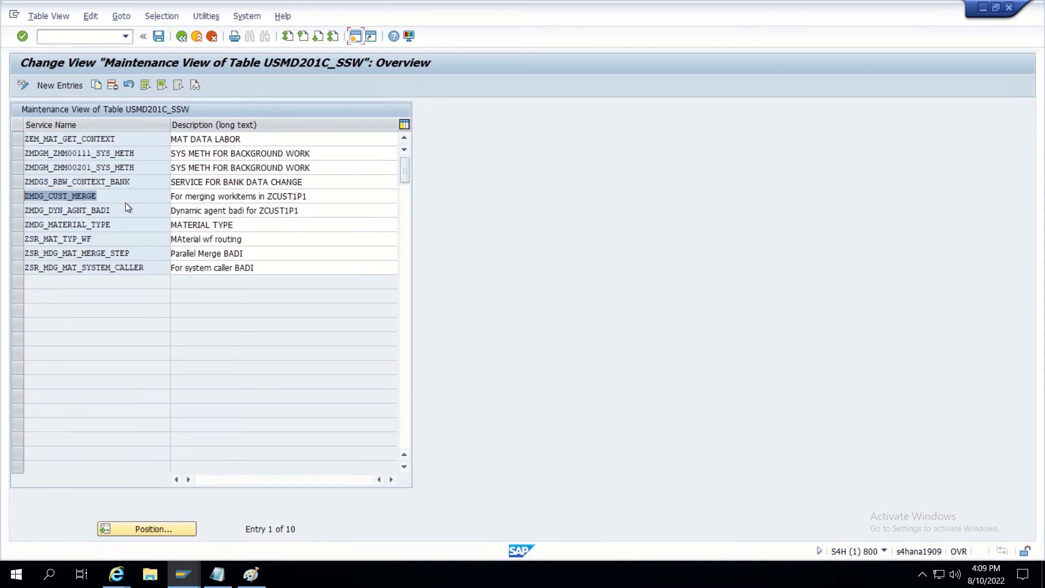
click(182, 35)
key(alt+Tab)
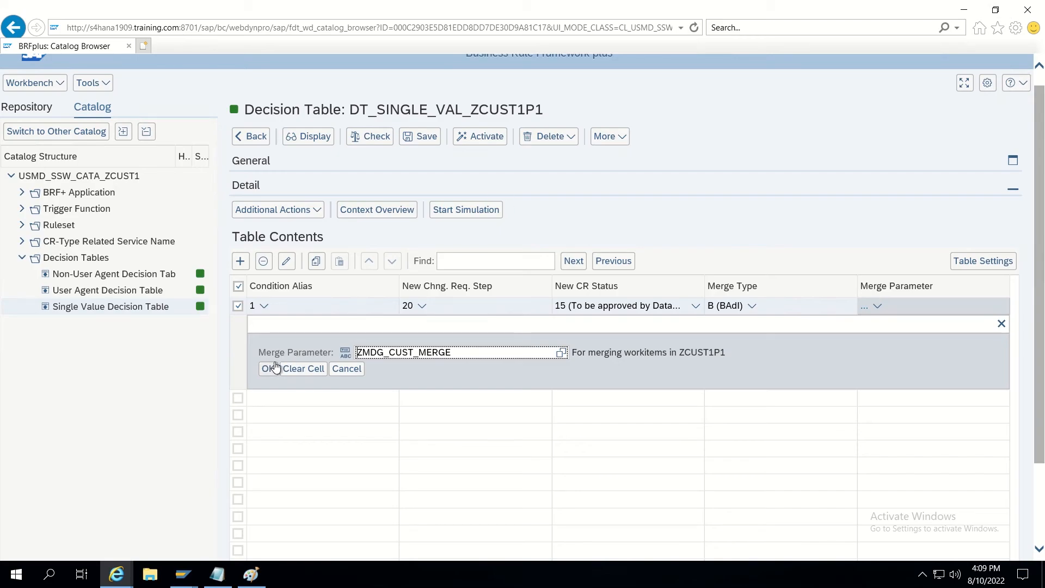
Confirm ZMDG_CUST_MERGE as row 1's merge parameter, review the full row, and deselect it.
click(274, 368)
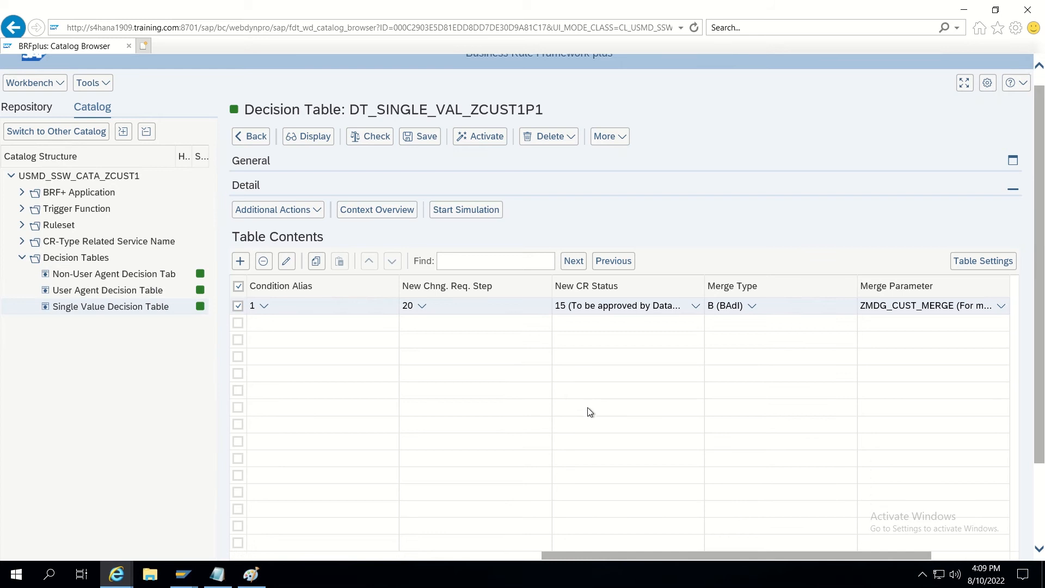
drag(809, 554, 929, 554)
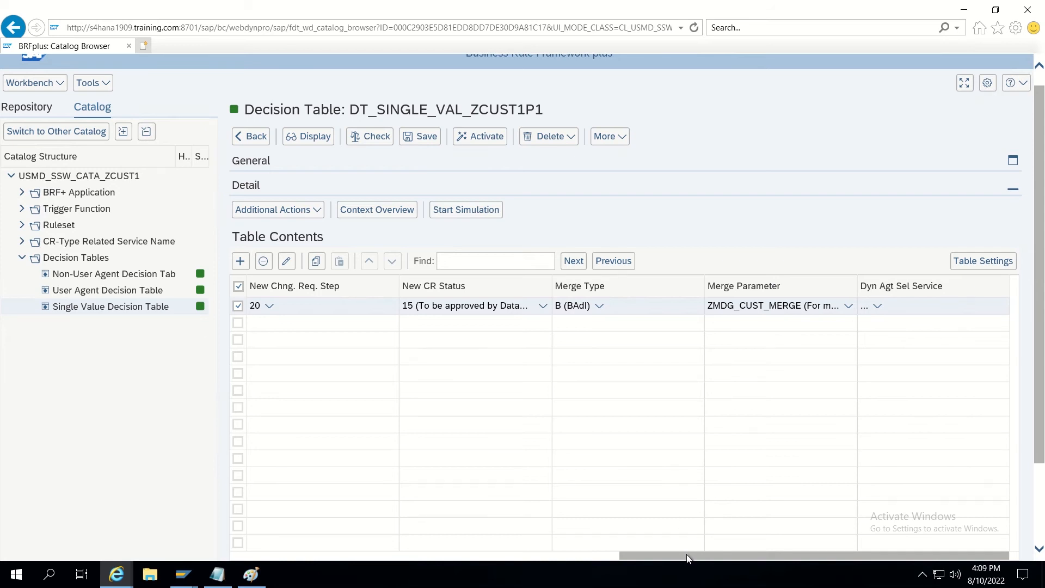
drag(687, 557, 312, 555)
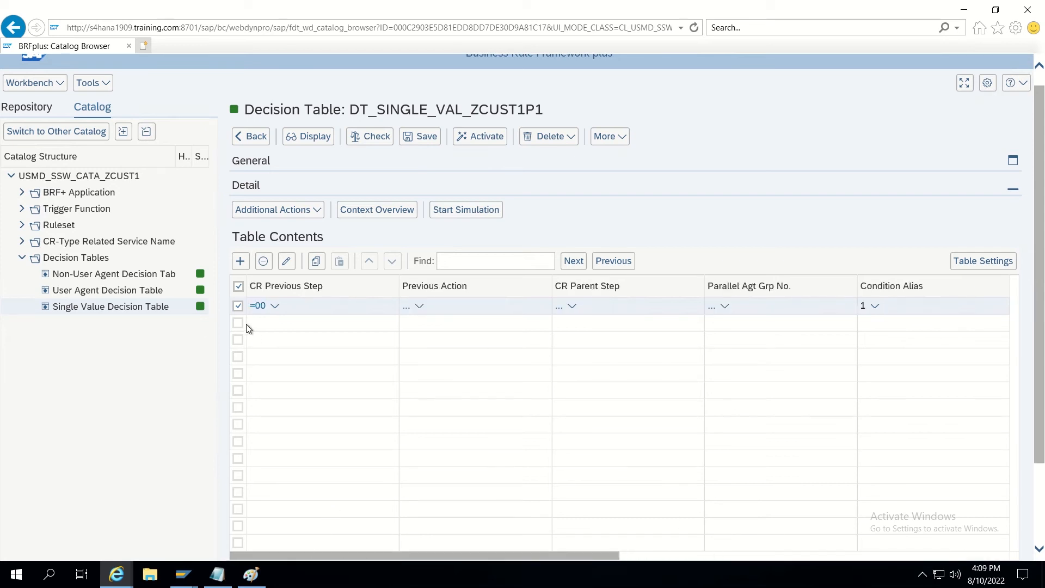
click(238, 306)
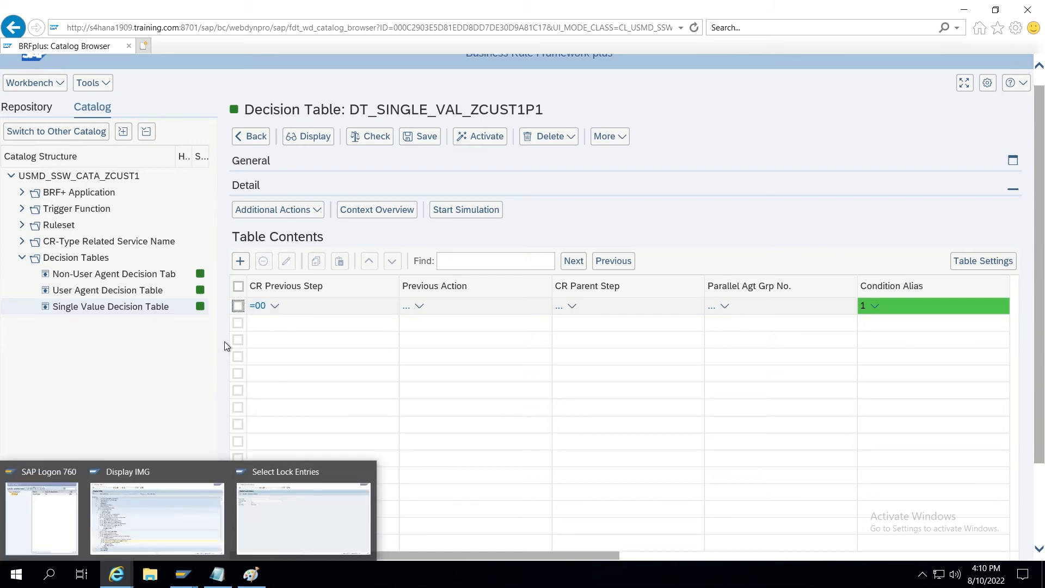
Add a second rule row with CR Previous Step =20.
click(240, 261)
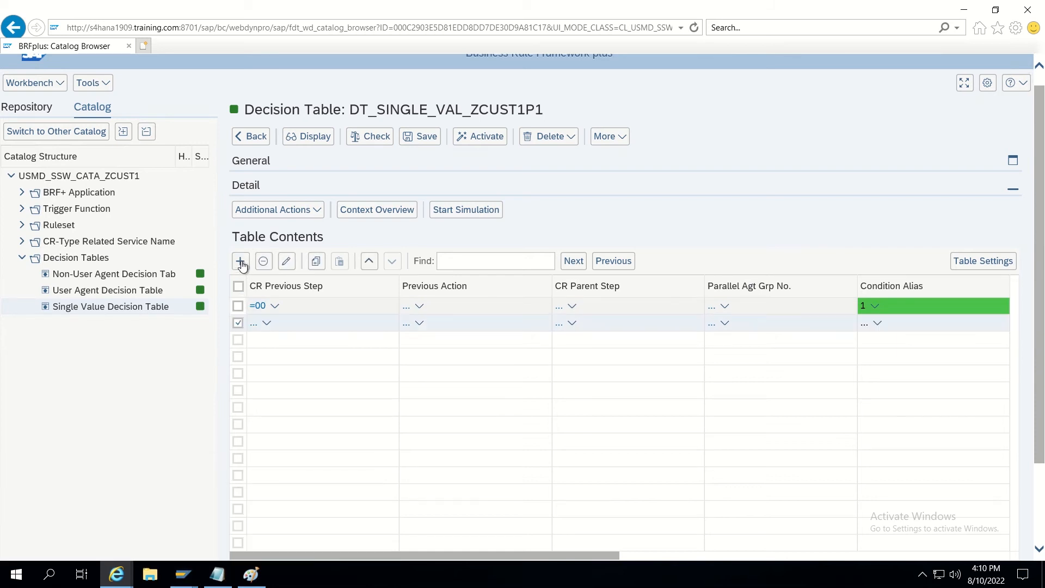
click(253, 327)
text(20)
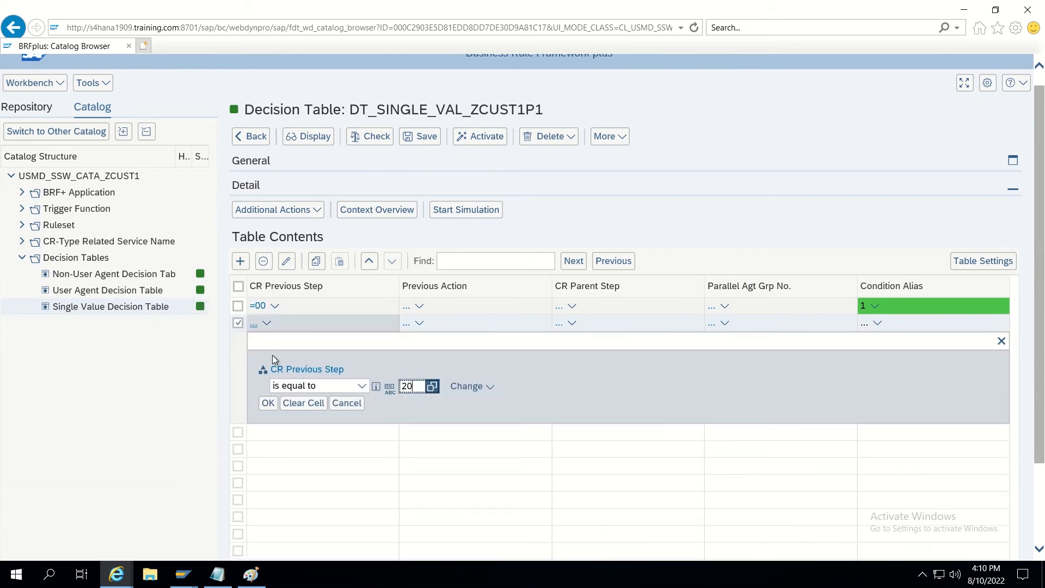
click(268, 403)
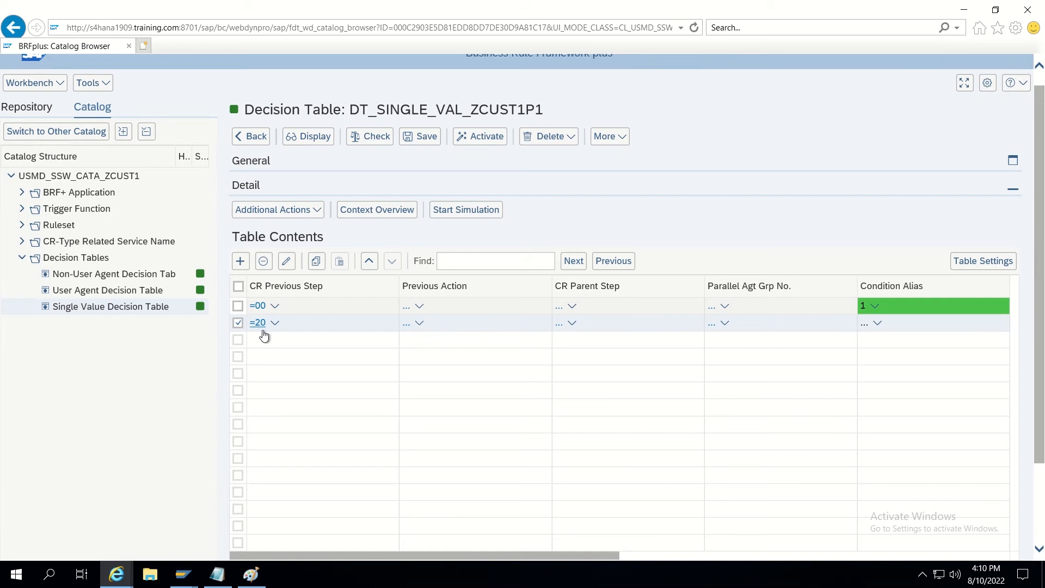
Set row 2's Previous Action to 03 (Approve) or 04 (Reject).
click(407, 323)
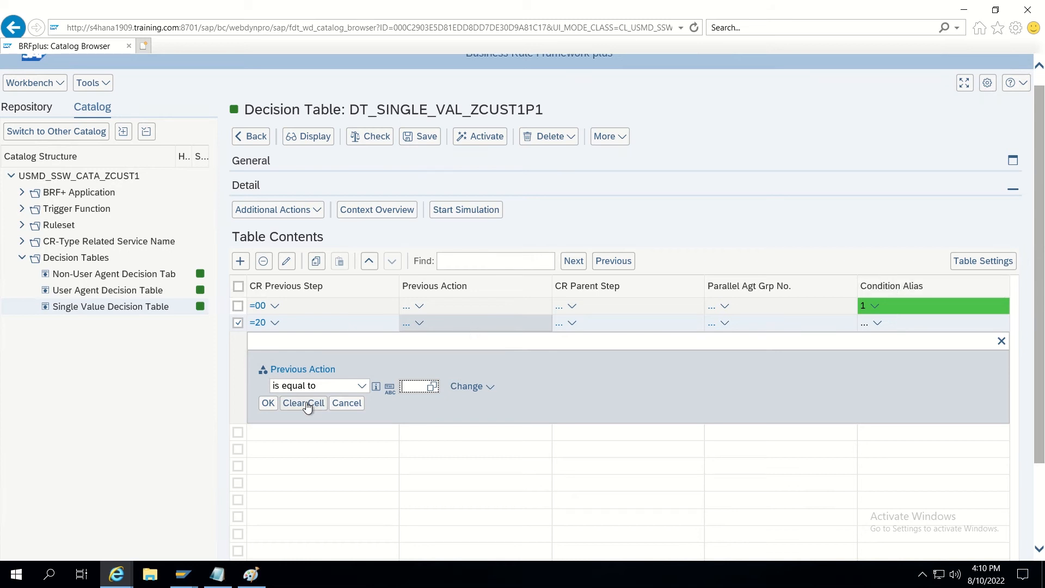
click(407, 388)
text(03)
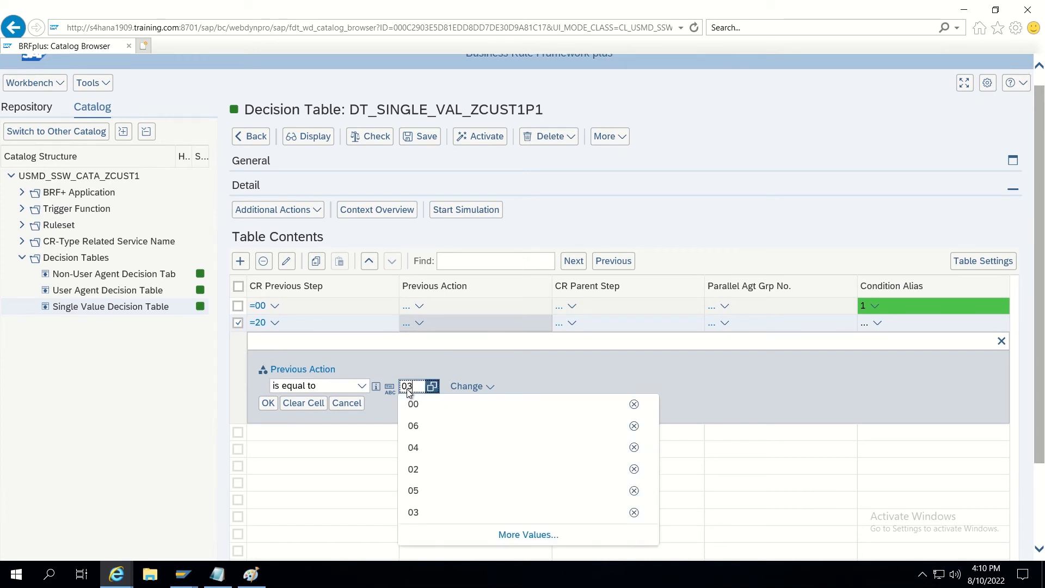
click(472, 387)
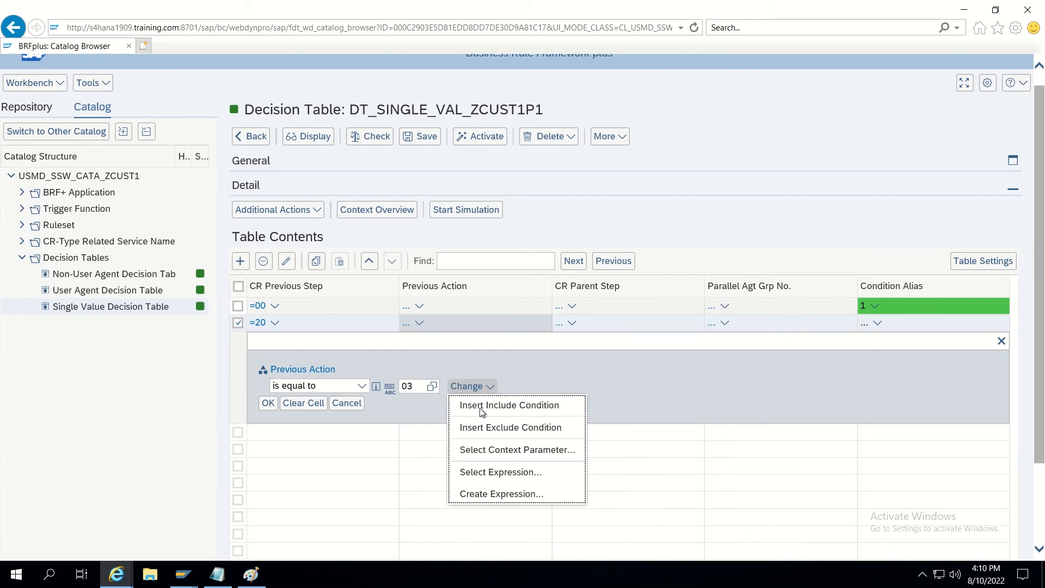
click(479, 405)
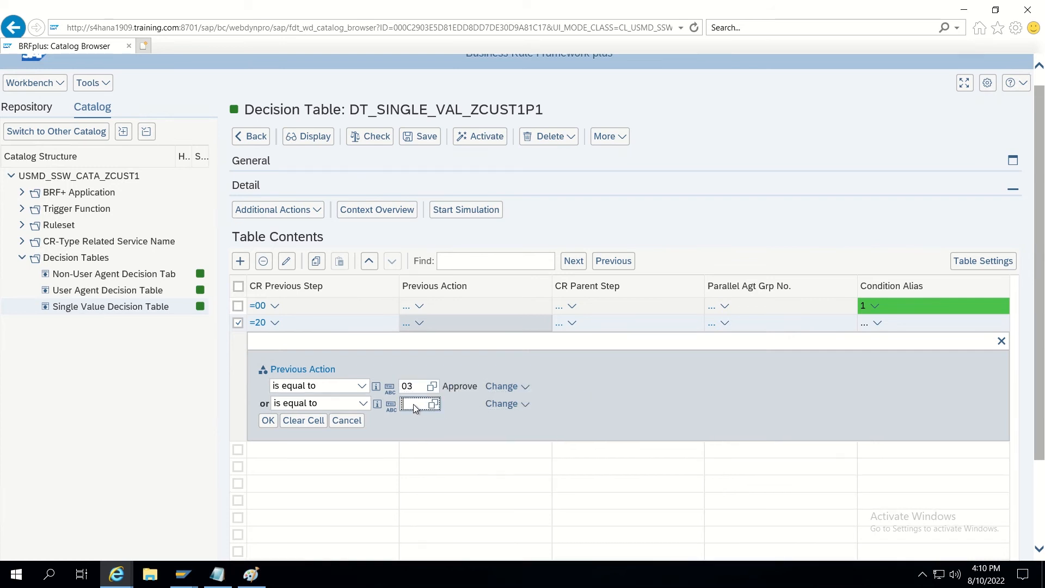
text(04)
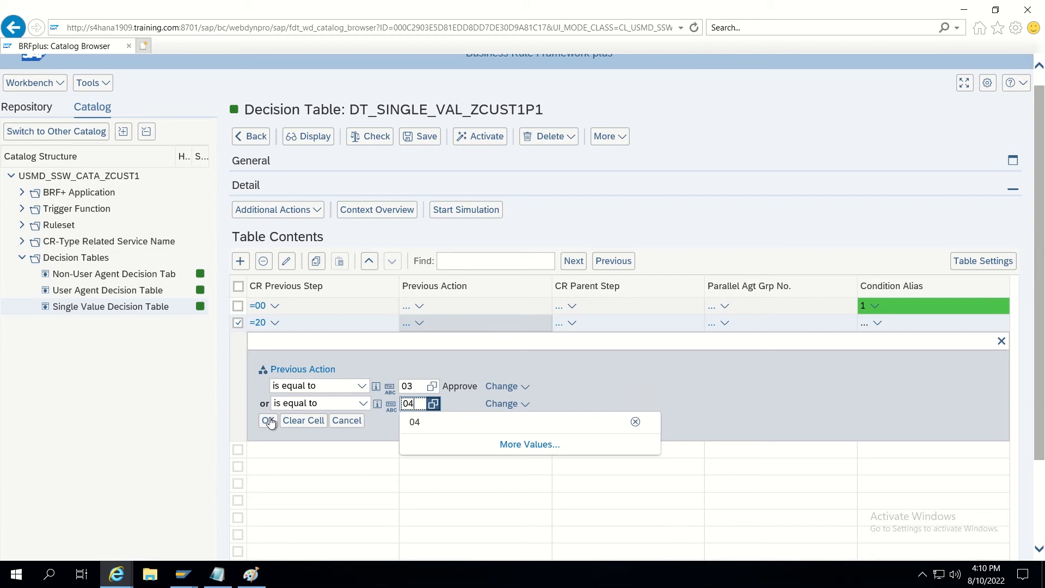
click(270, 421)
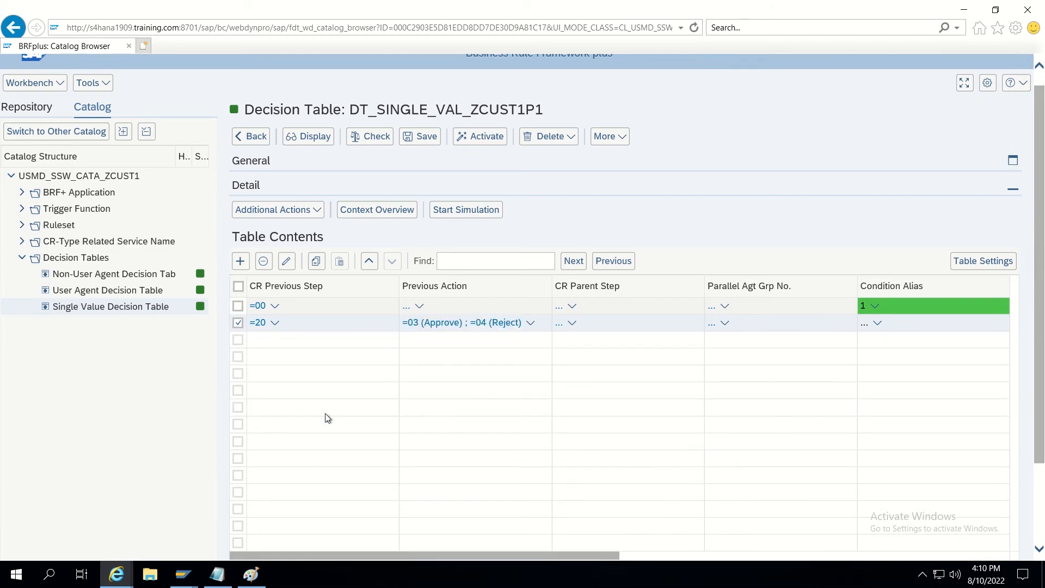
click(559, 328)
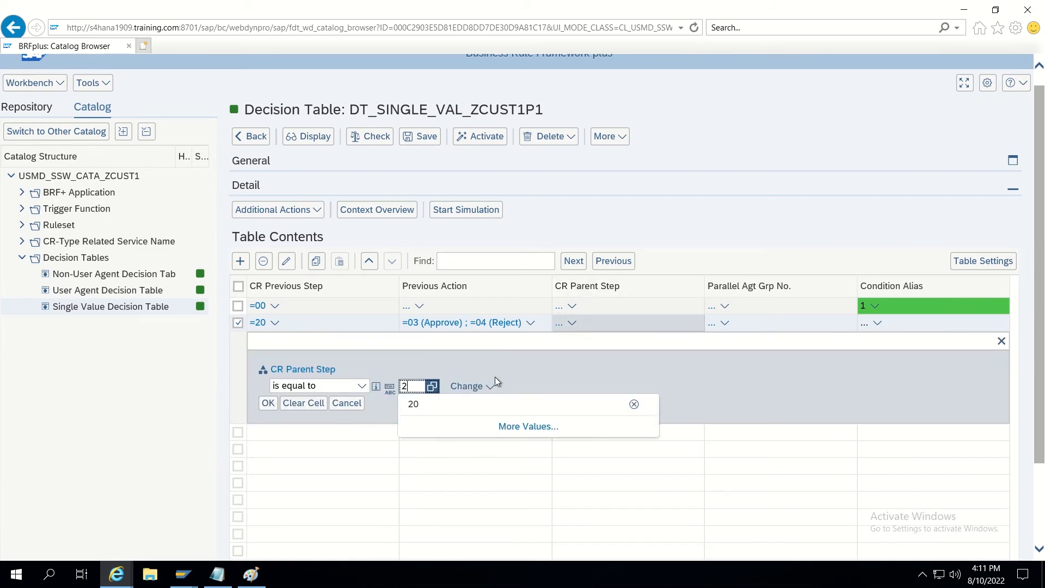
Set row 2's CR Parent Step to =20 and leave Parallel Agt Grp No. empty.
text(0)
click(264, 406)
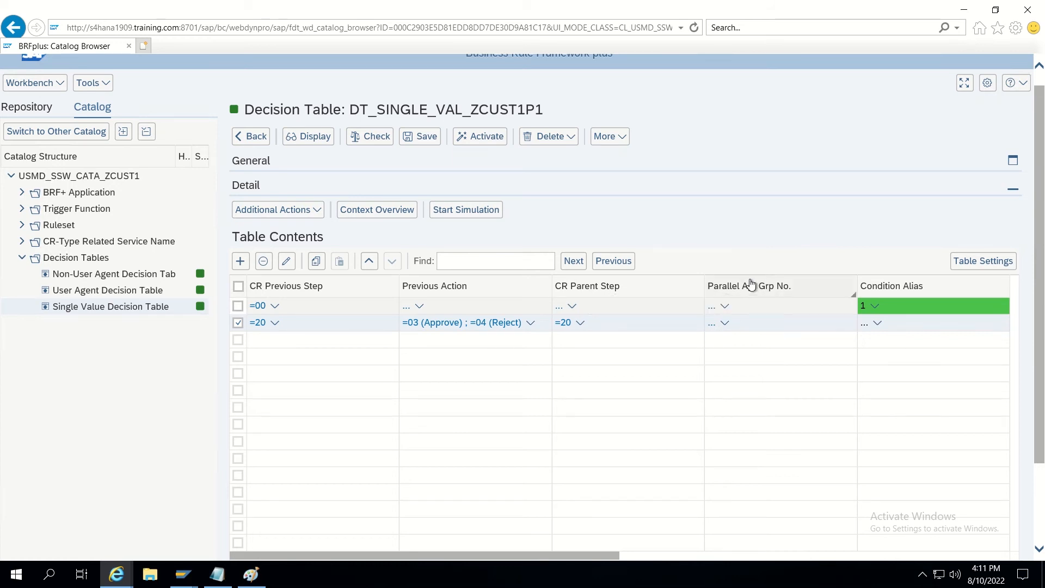
click(712, 324)
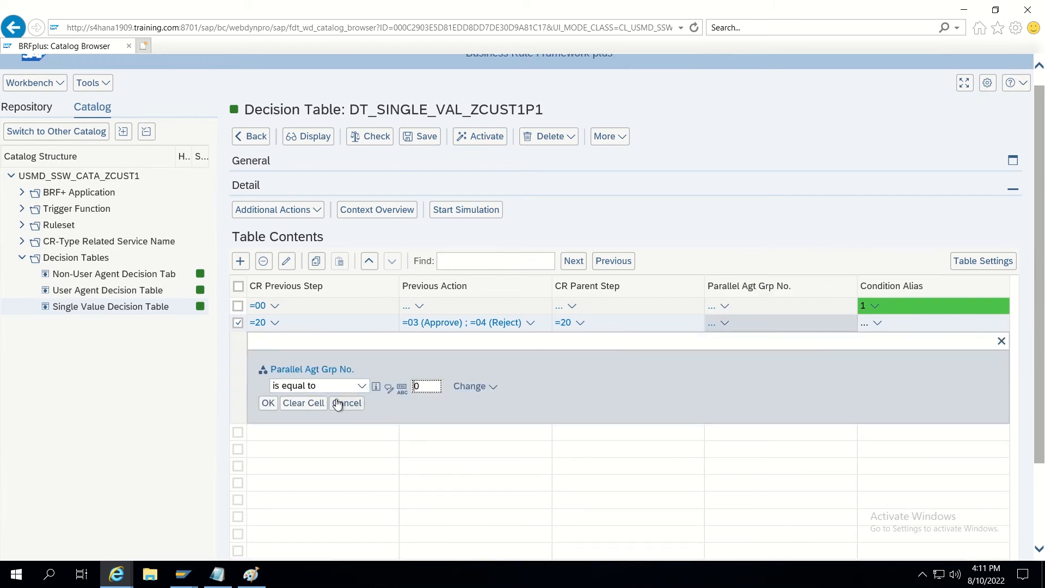
click(269, 403)
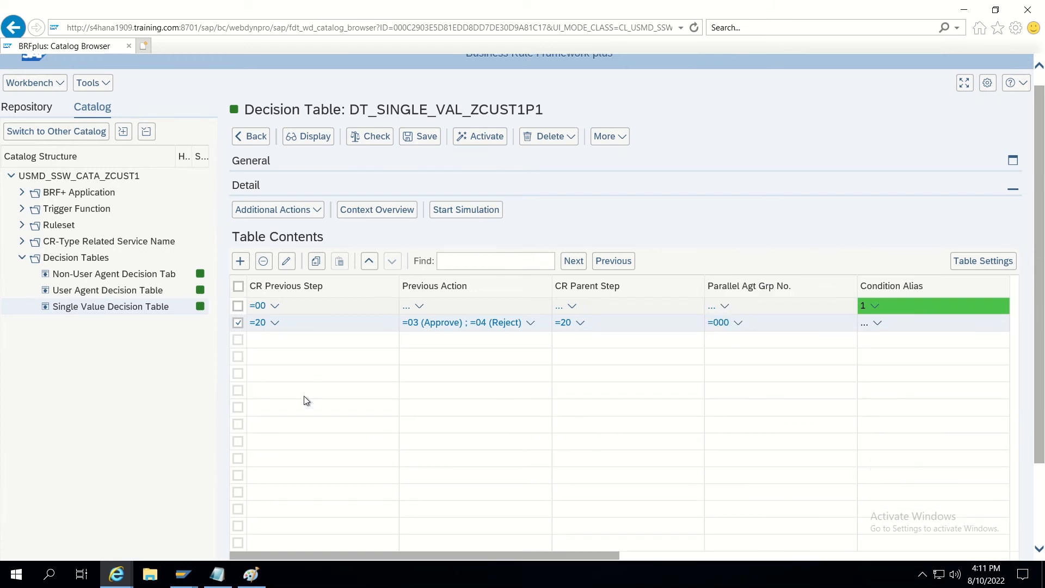
click(719, 324)
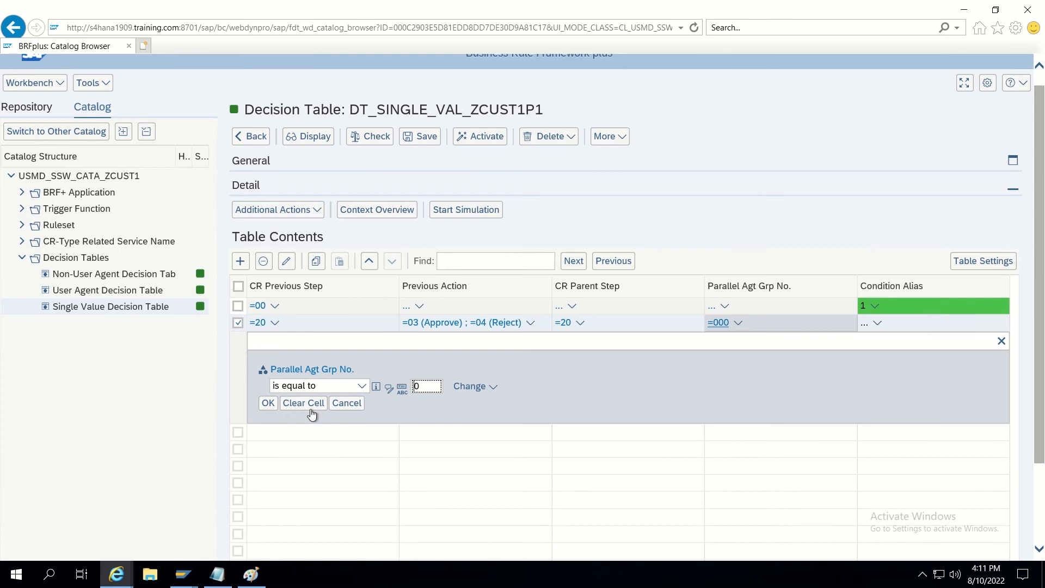
click(304, 404)
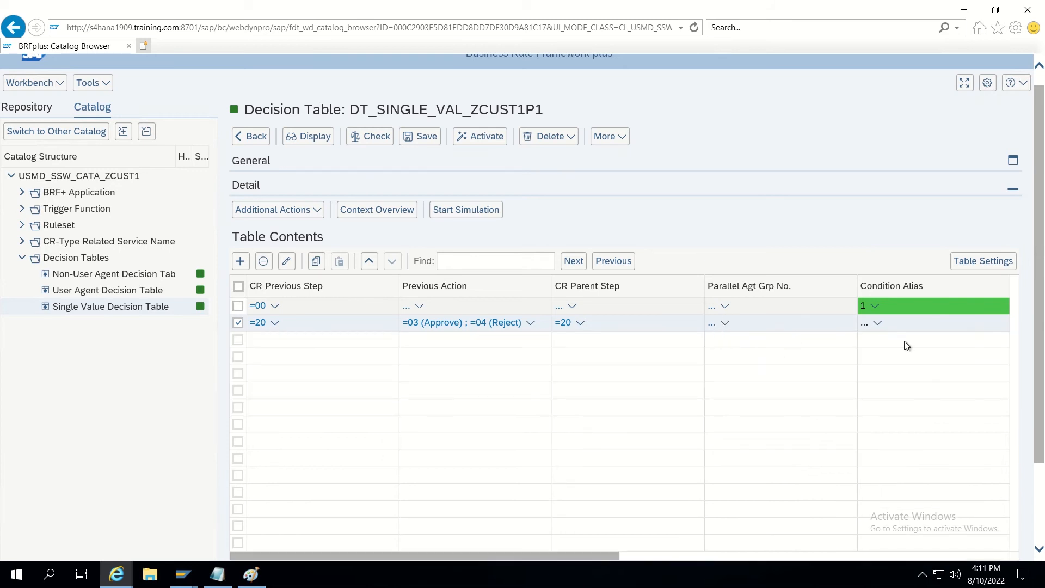
Set row 2's Condition Alias to CMP.
click(864, 323)
text(2)
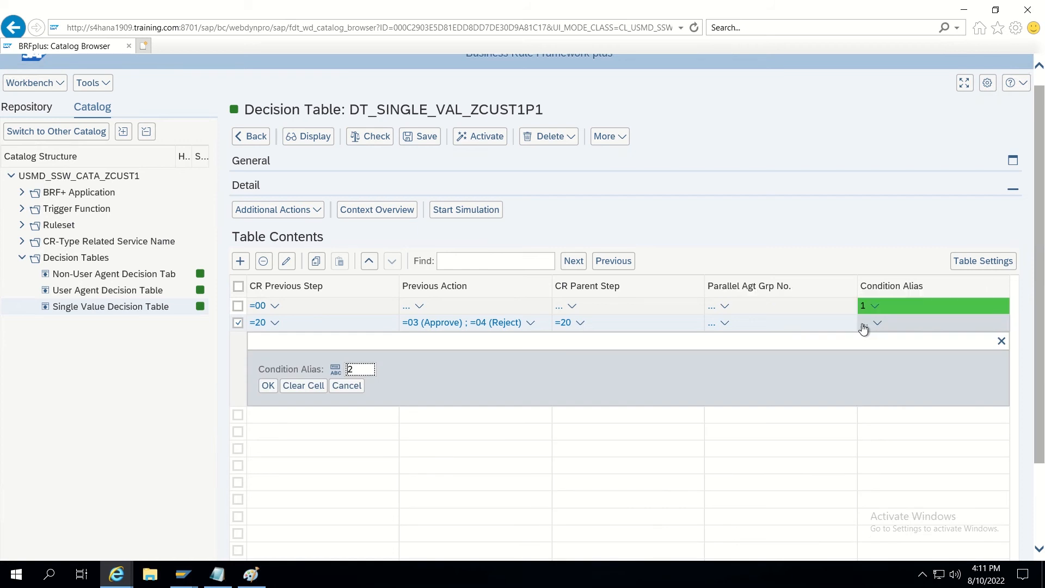
click(268, 385)
click(864, 324)
key(BackSpace)
text(CMP)
click(267, 386)
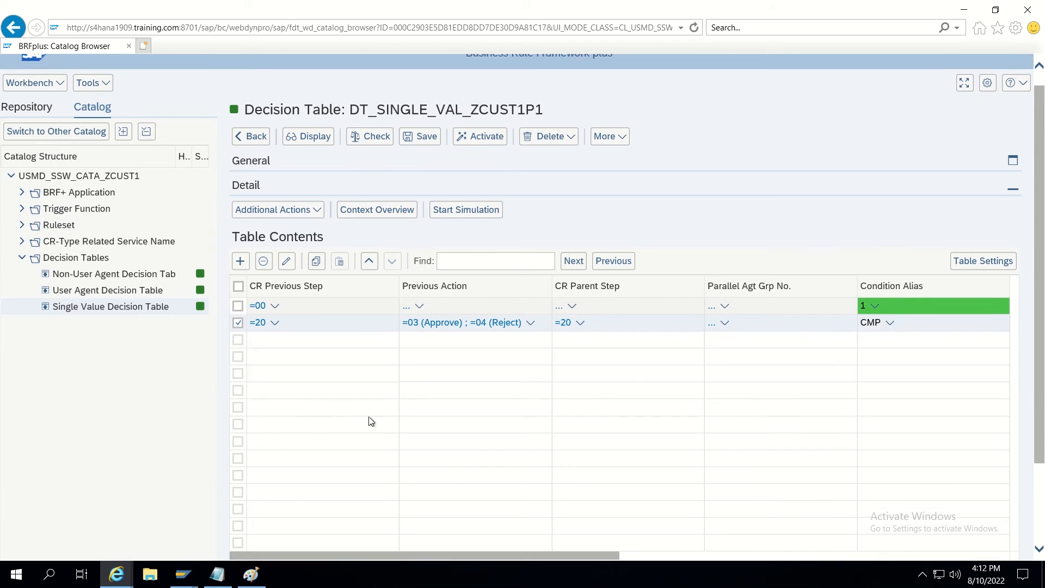
Give row 2 new change request step 99 and New CR Status 02, then deselect it.
drag(539, 559, 694, 559)
click(713, 325)
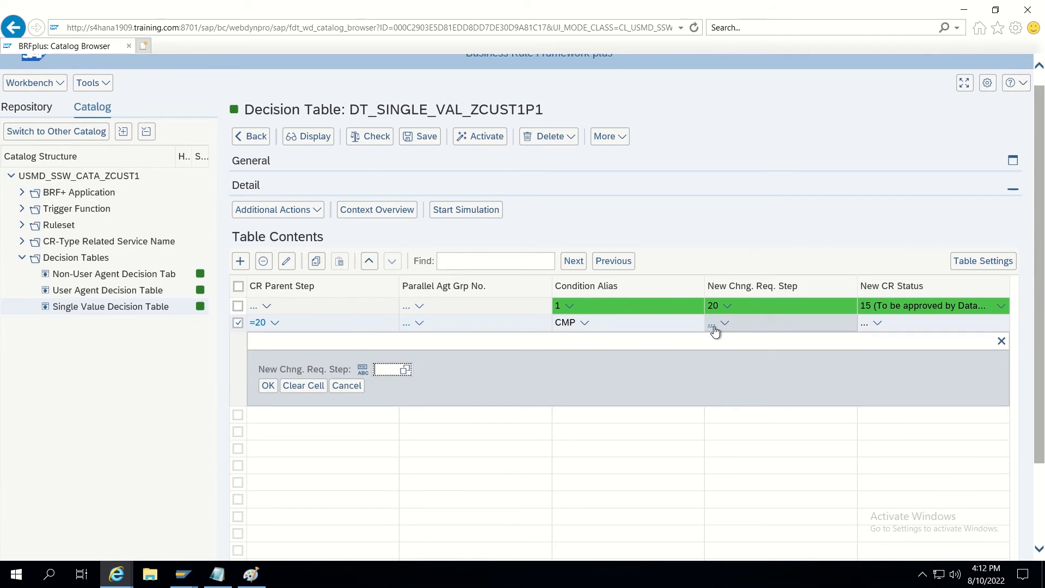
text(99)
click(269, 385)
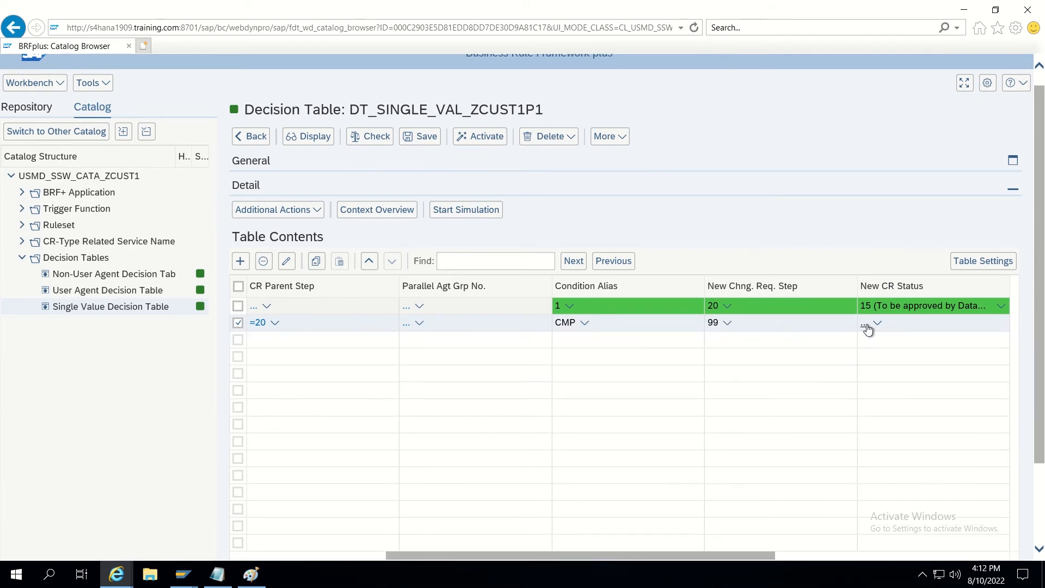
click(865, 325)
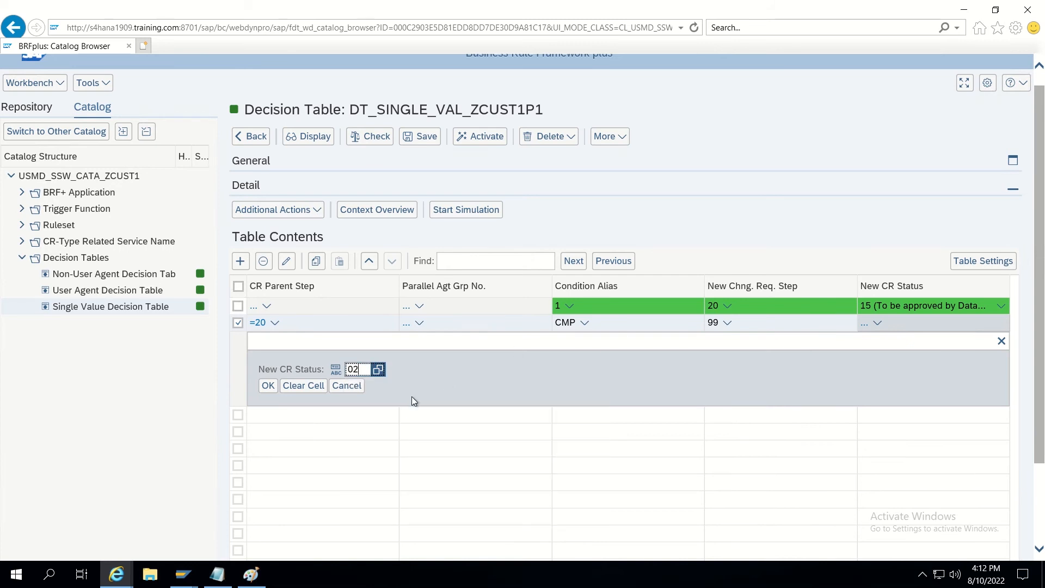
click(266, 388)
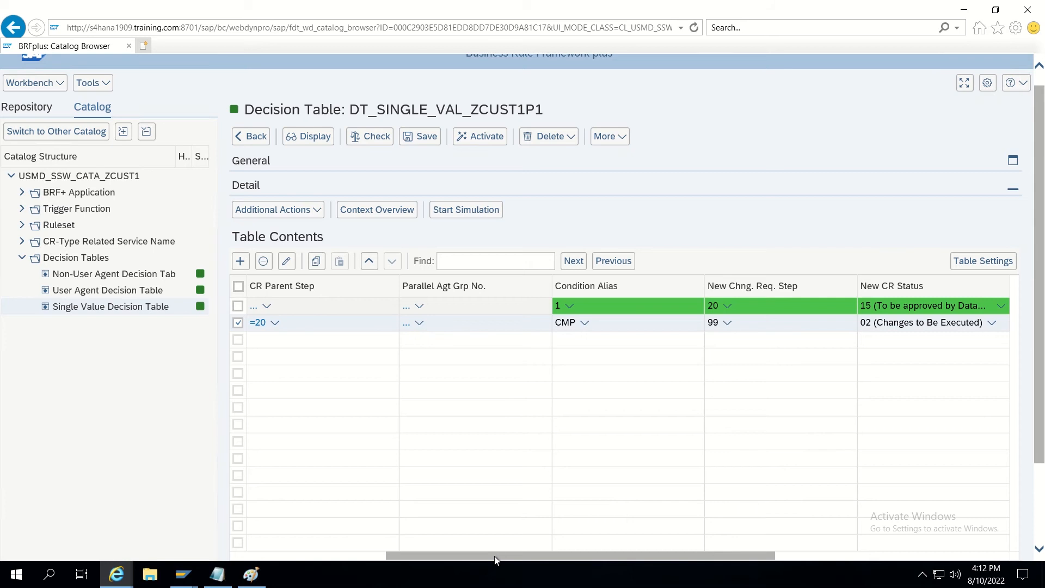
drag(495, 559, 337, 561)
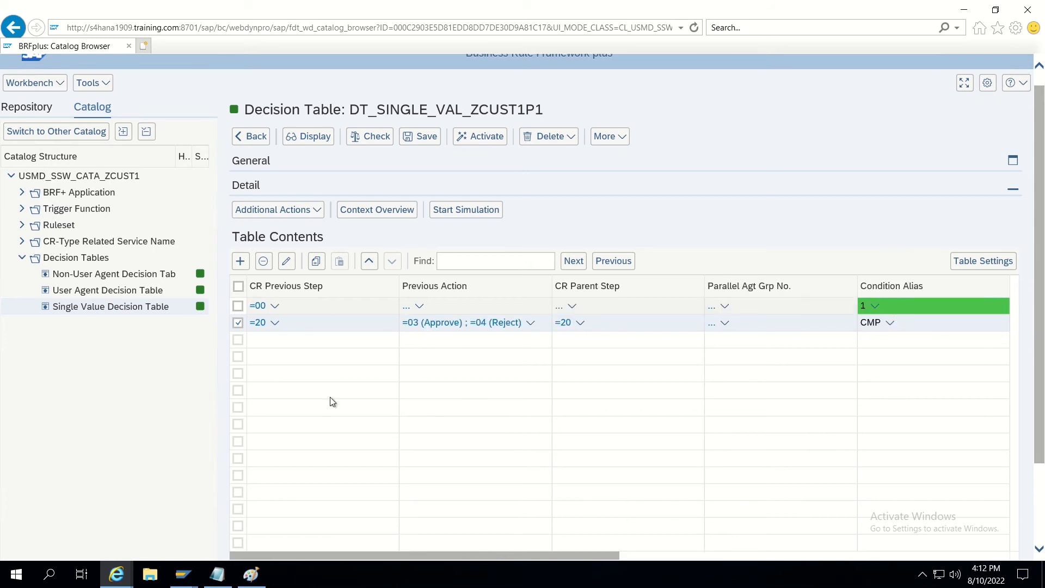
click(237, 323)
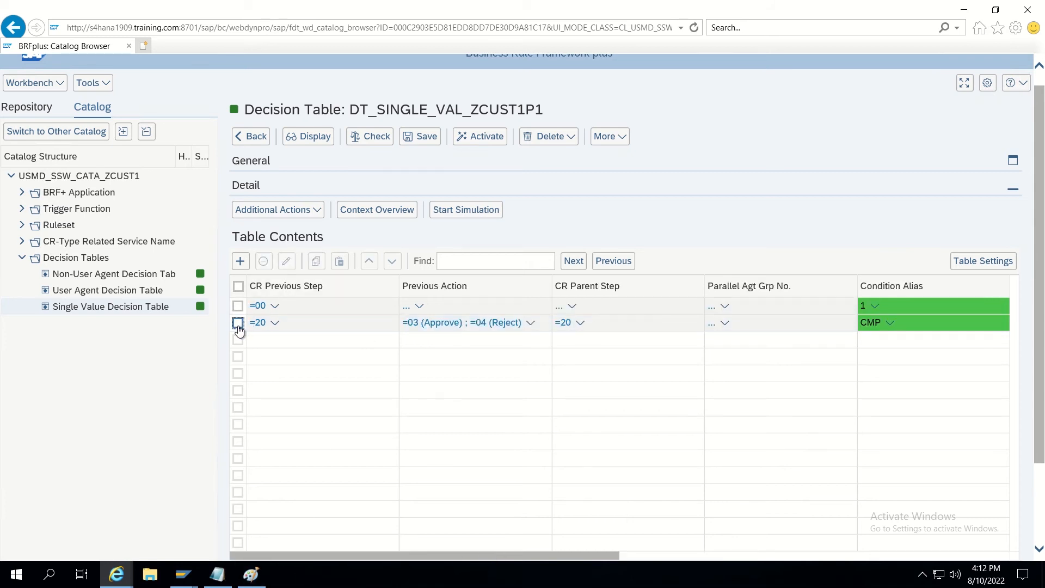
Add a third row with CR Previous Step =30 and Previous Action =03 (Approve).
click(240, 262)
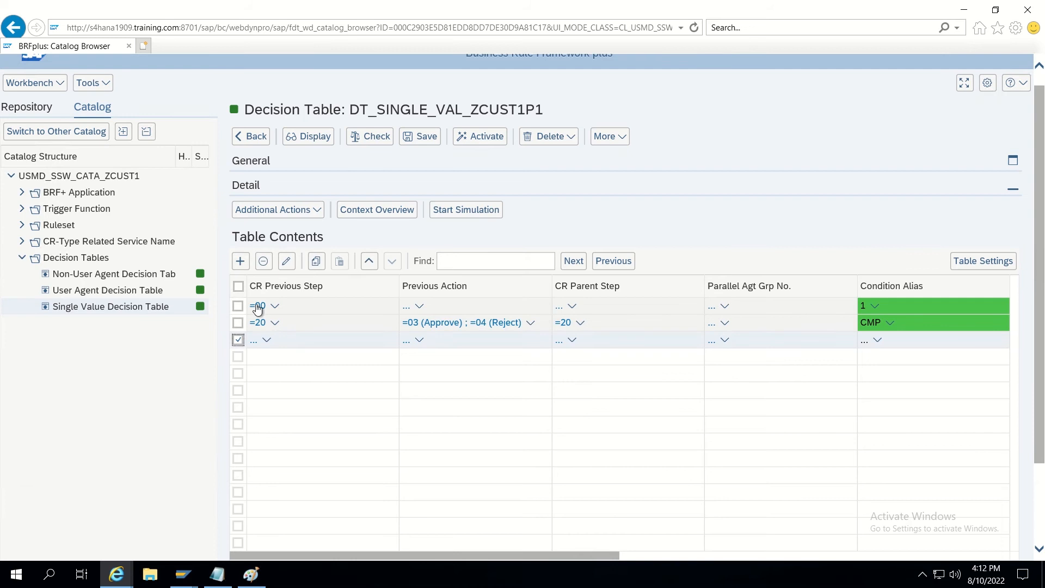
click(253, 342)
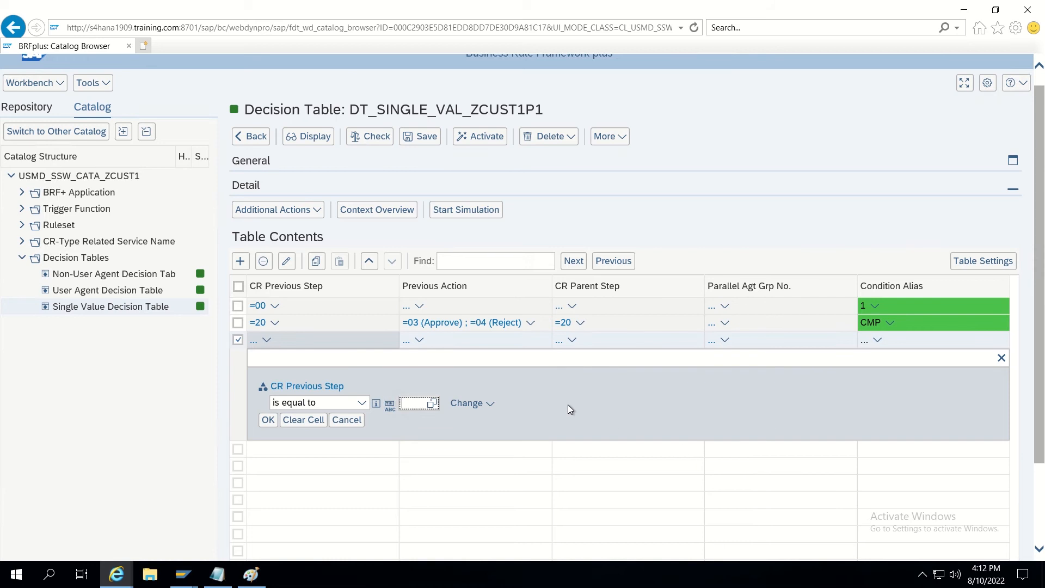
text(30)
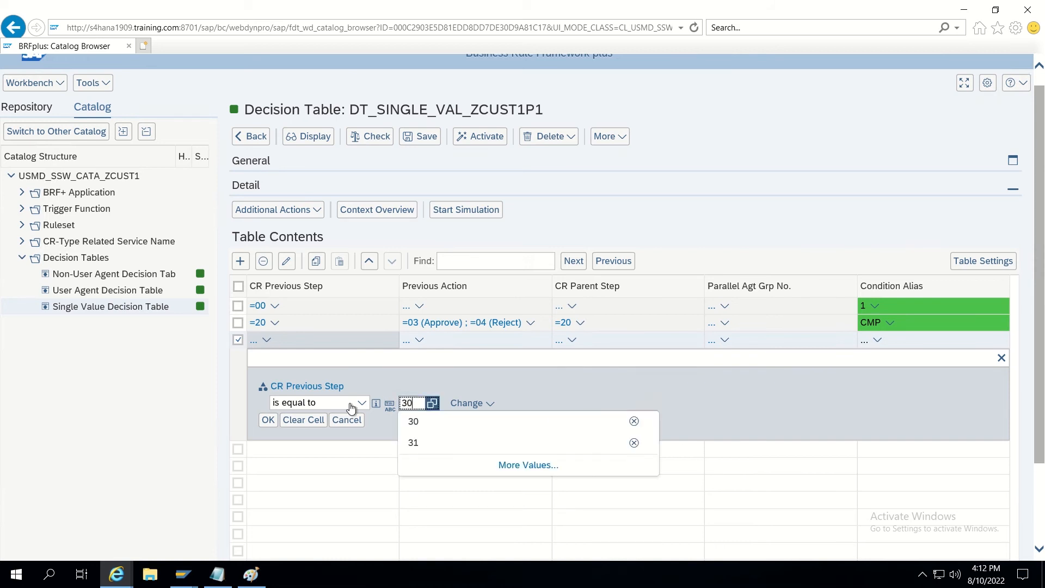
click(268, 420)
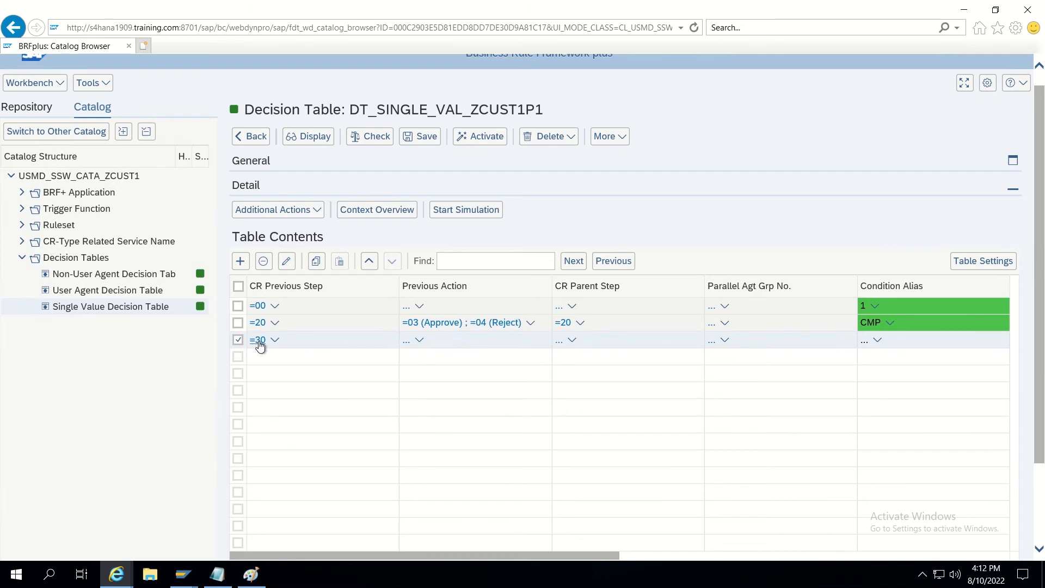
click(407, 342)
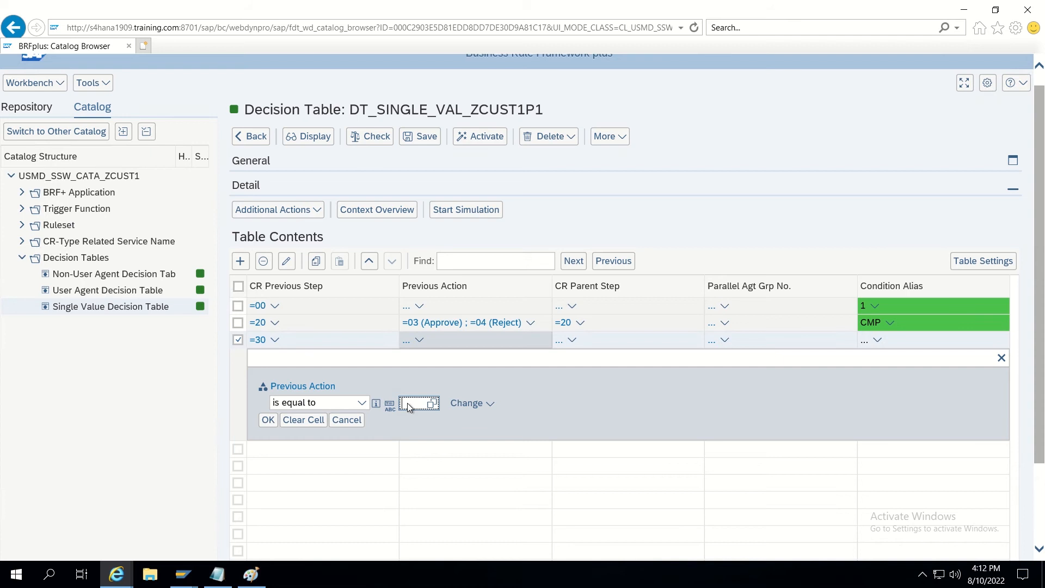
text(03)
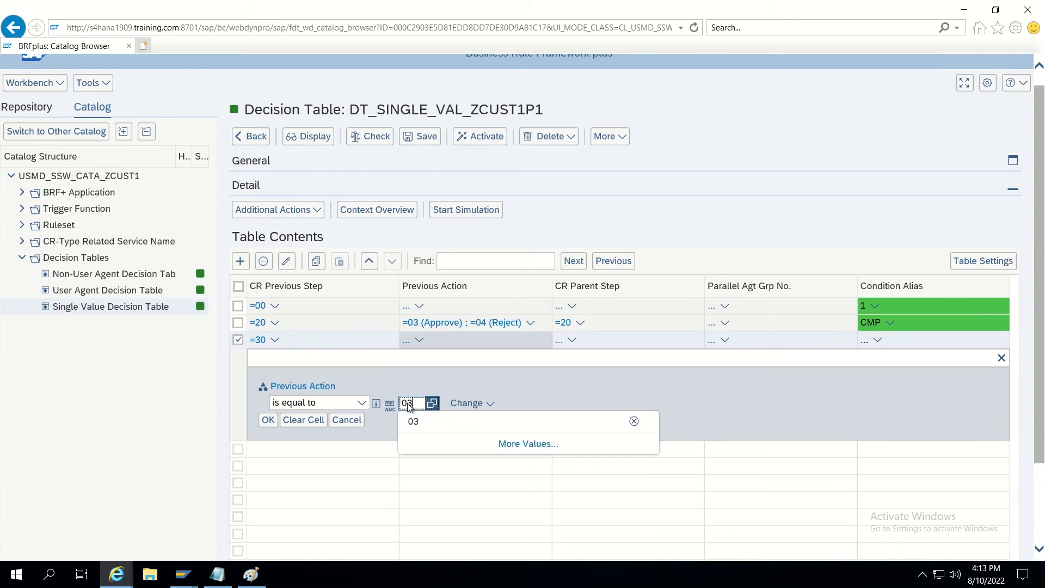
click(269, 420)
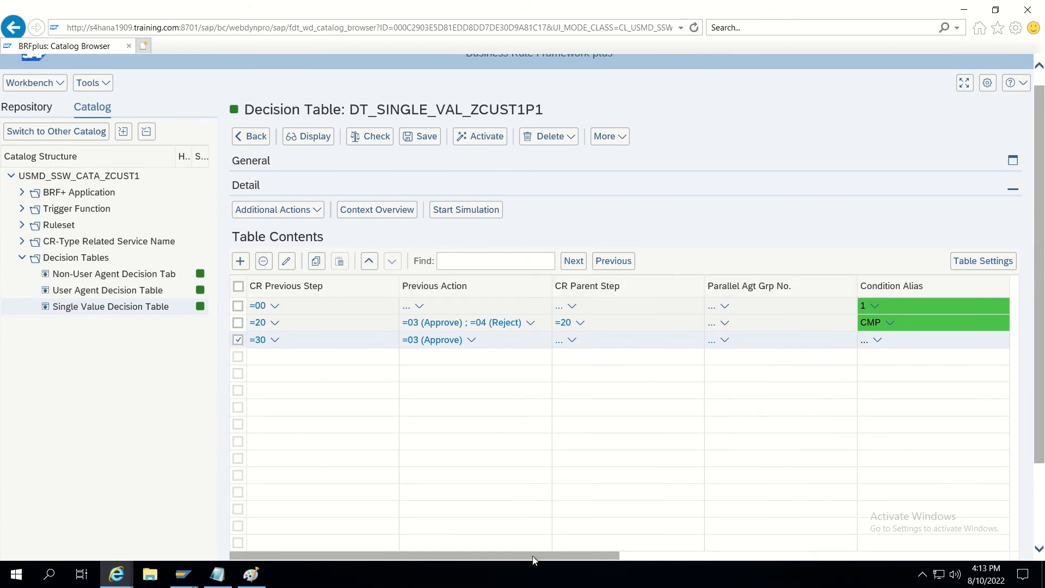
Set row 3's Condition Alias ACT, new step 90 and New CR Status 02, then deselect it.
drag(538, 555, 679, 533)
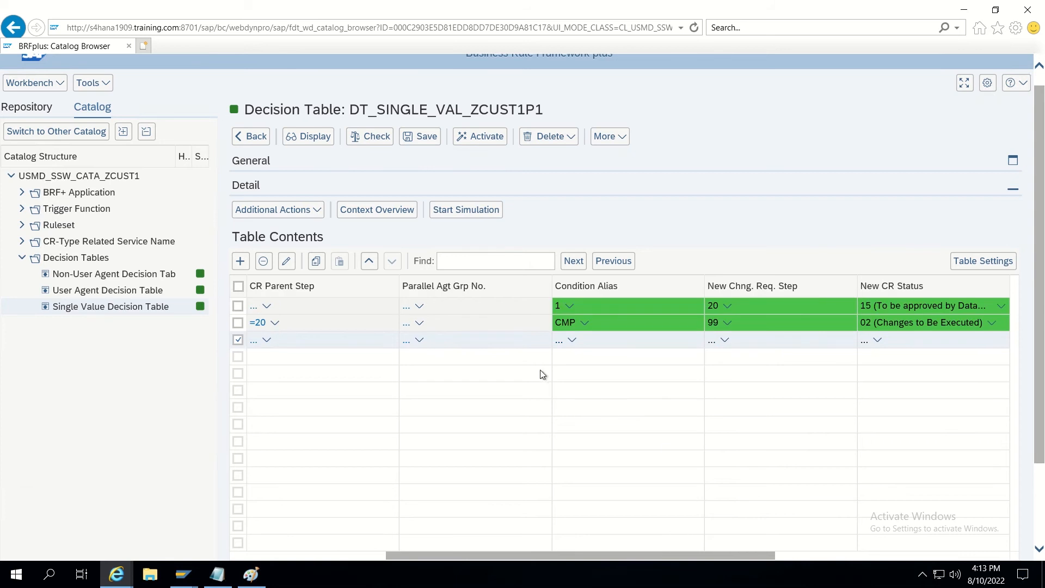
click(560, 345)
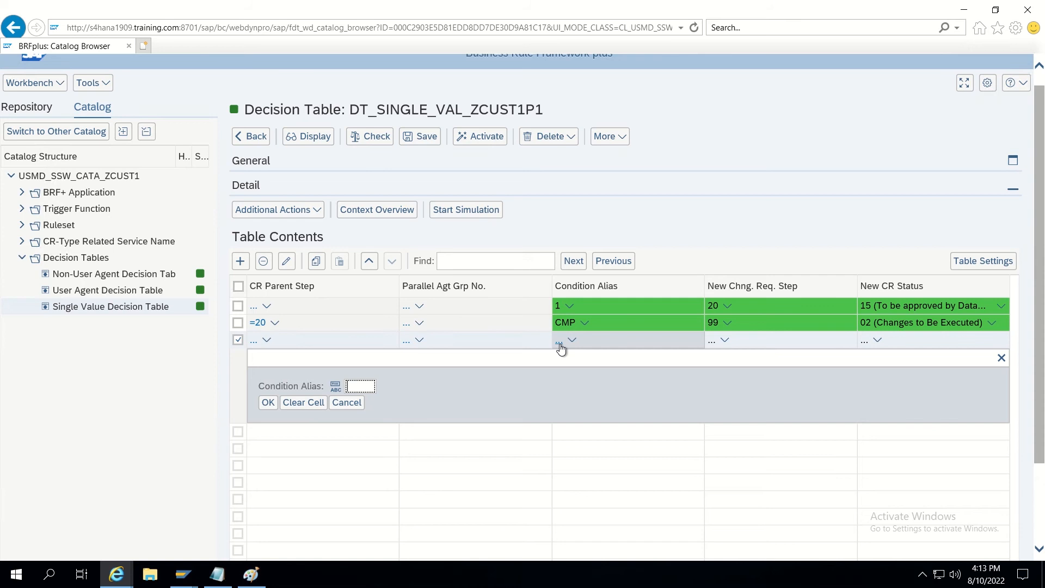
text(ACT)
click(267, 403)
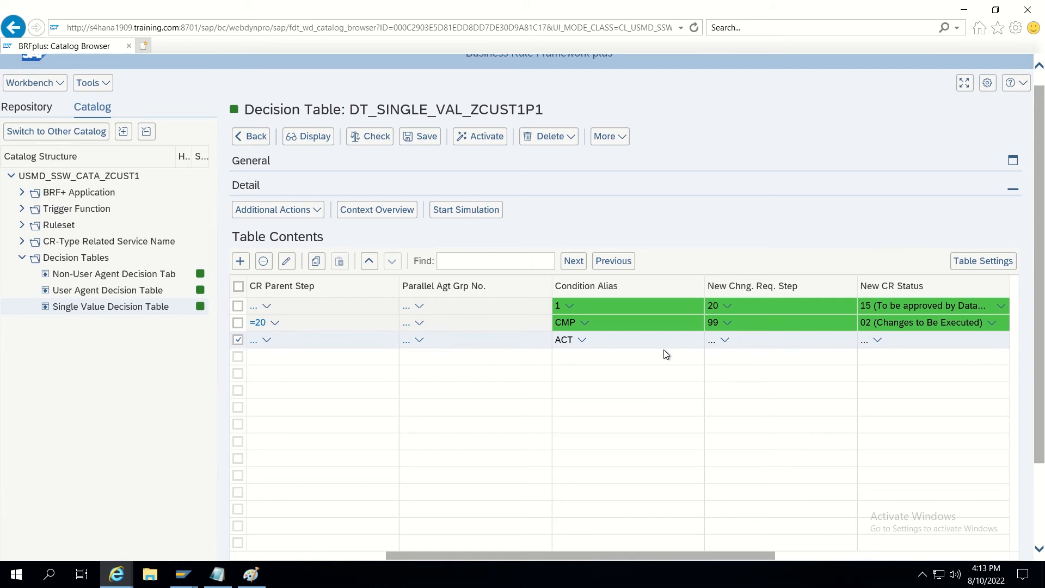
click(711, 340)
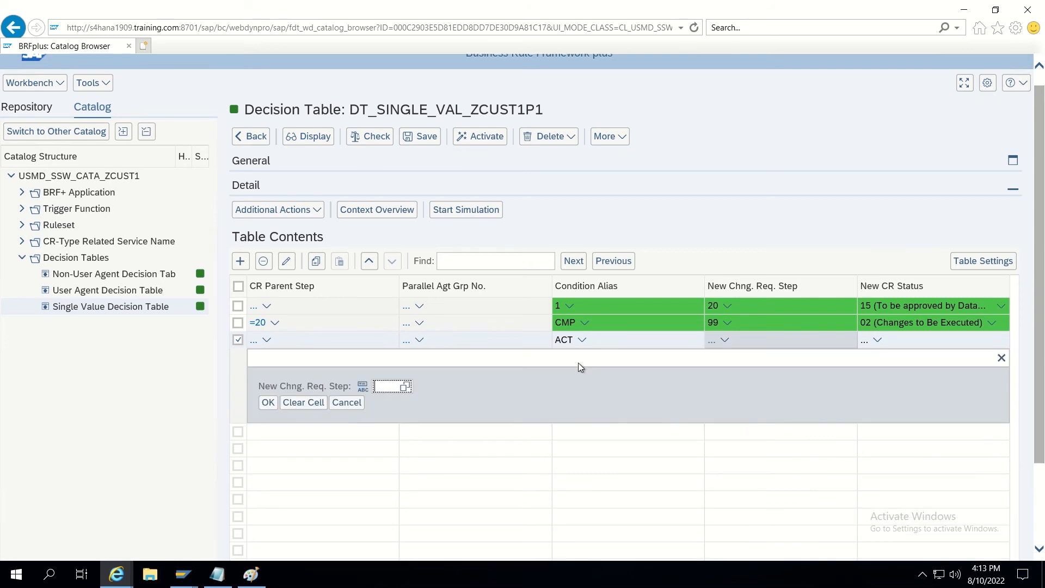
text(90)
click(270, 404)
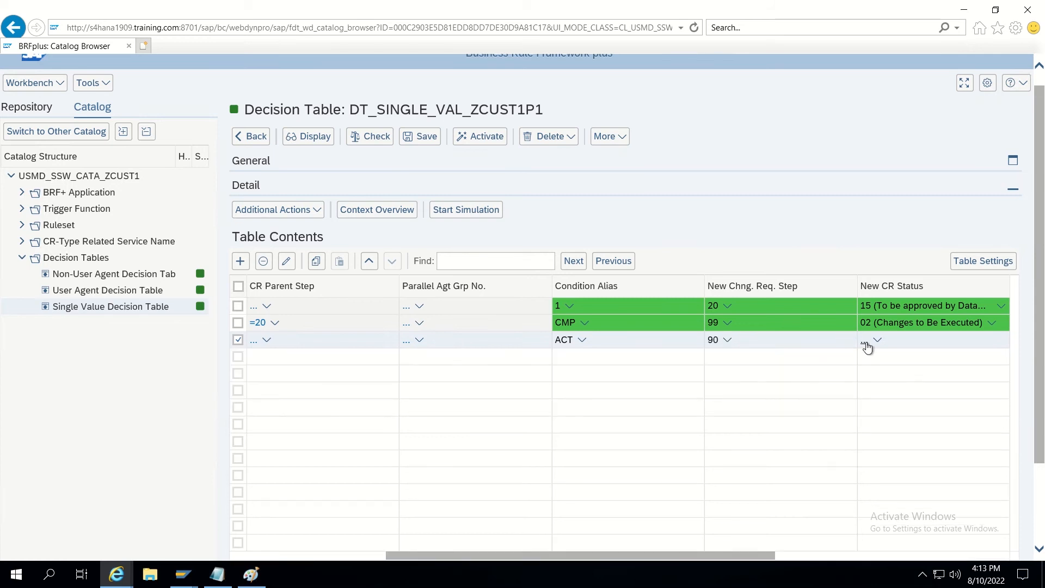
click(865, 340)
text(0)
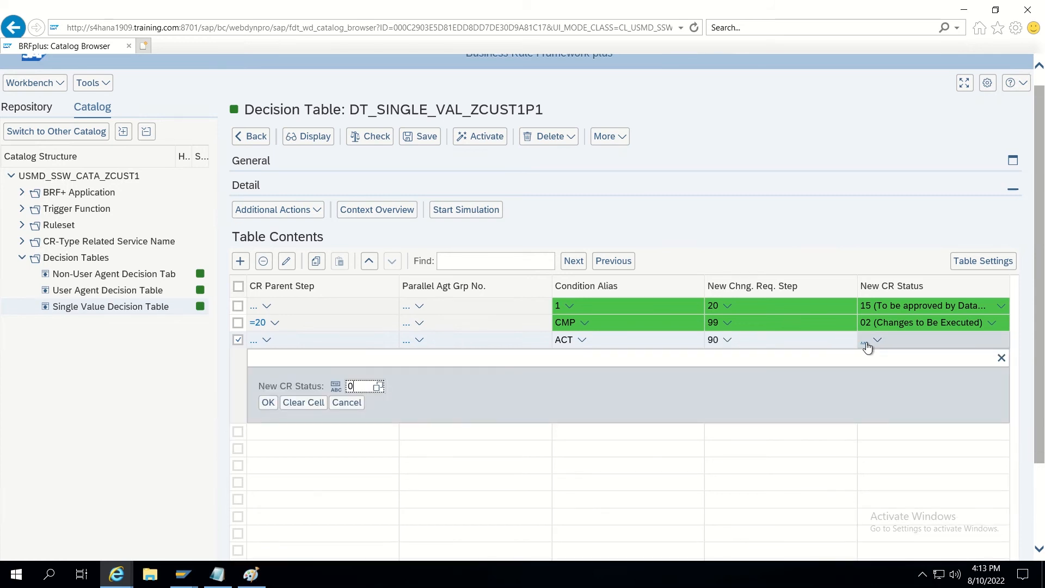
text(2)
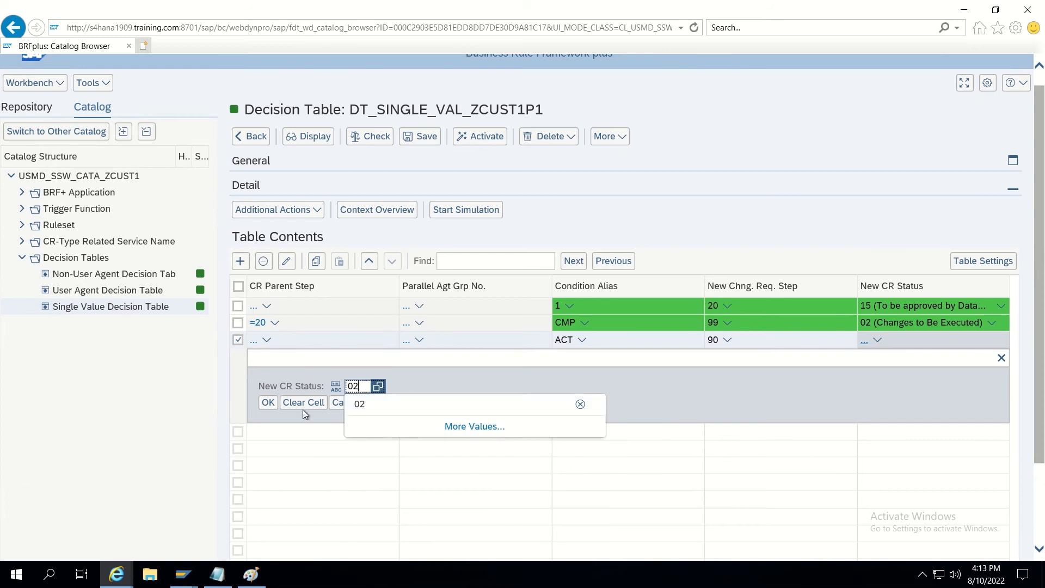
click(267, 404)
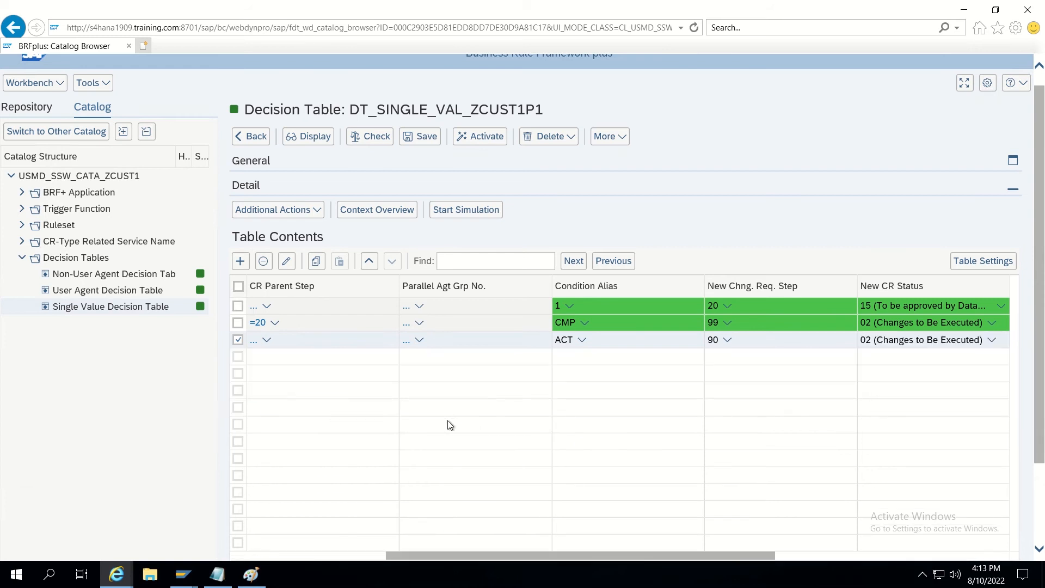
drag(469, 555, 314, 555)
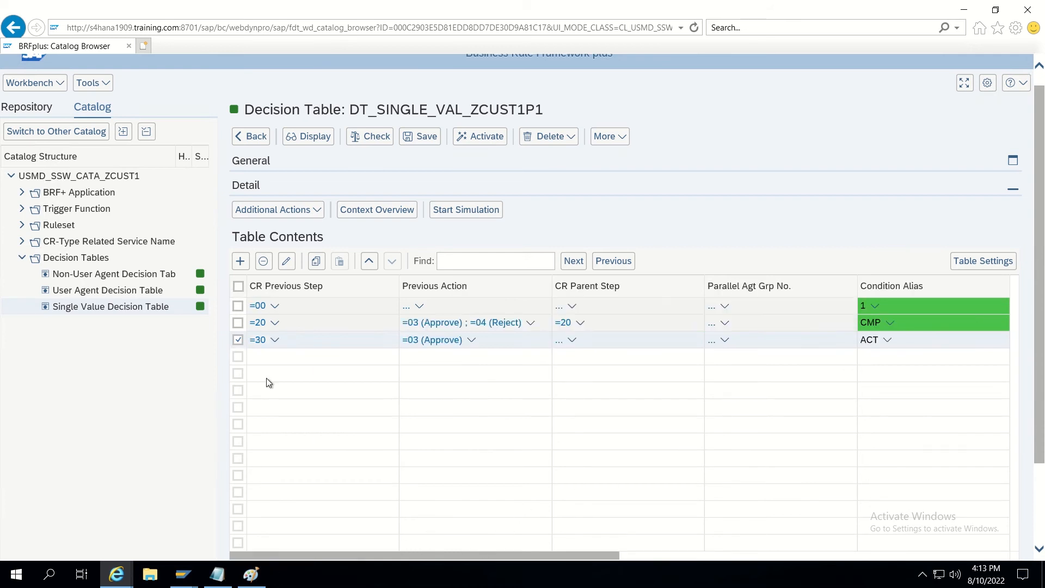
click(245, 343)
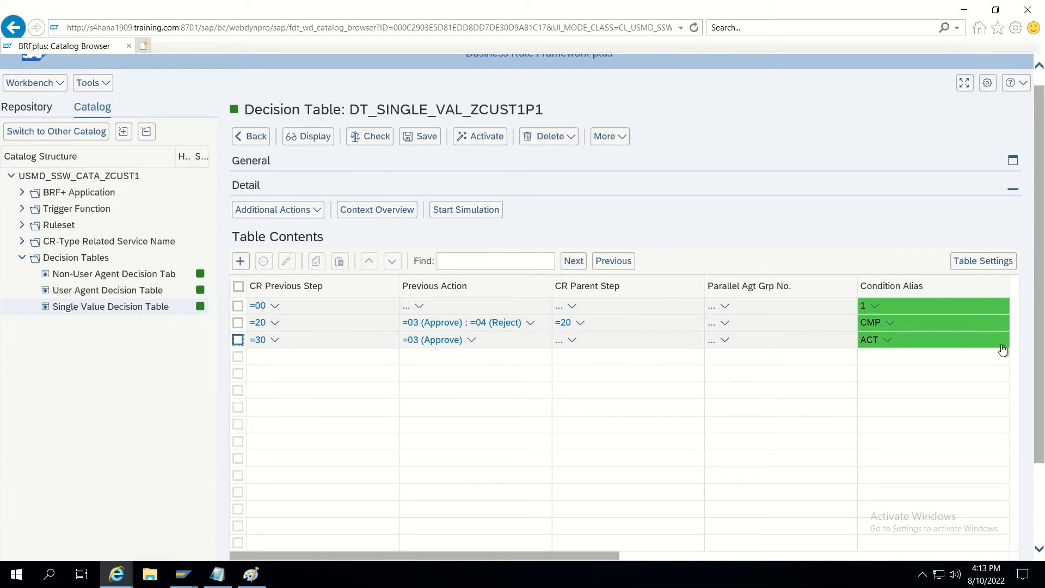
Add a fourth rule row with CR Previous Step =90.
click(242, 265)
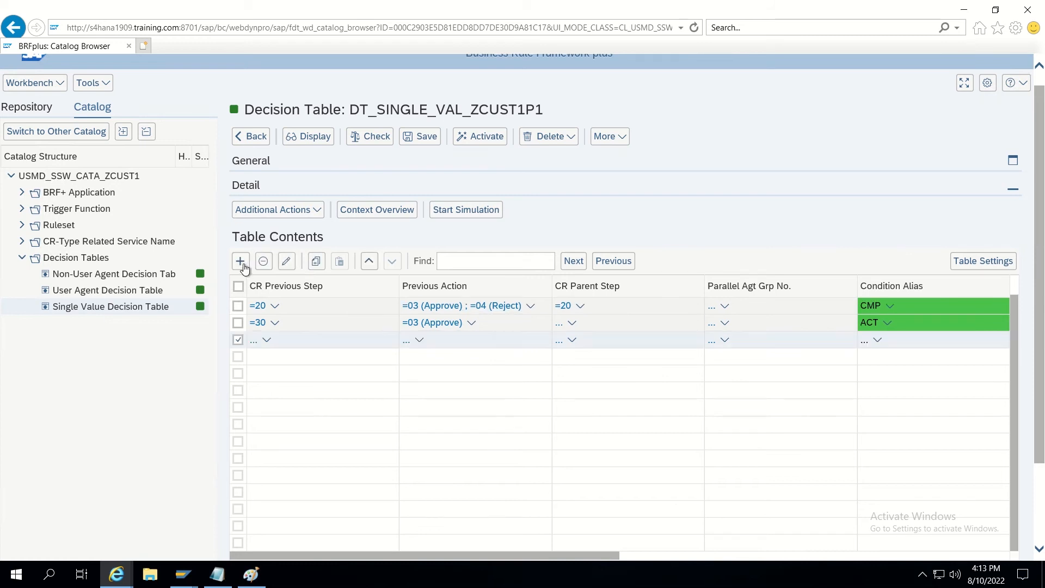
click(254, 343)
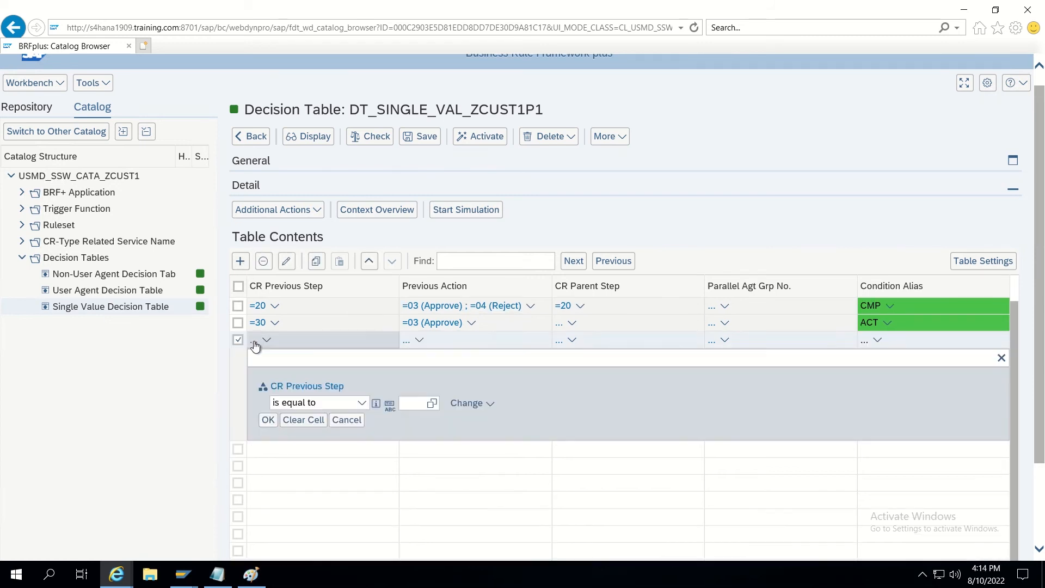
text(90)
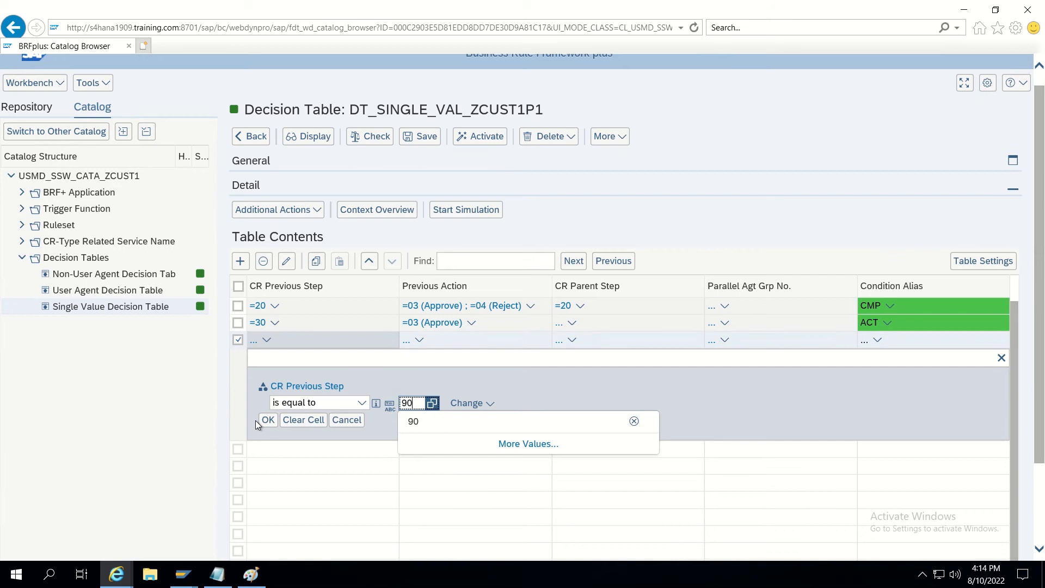
click(267, 420)
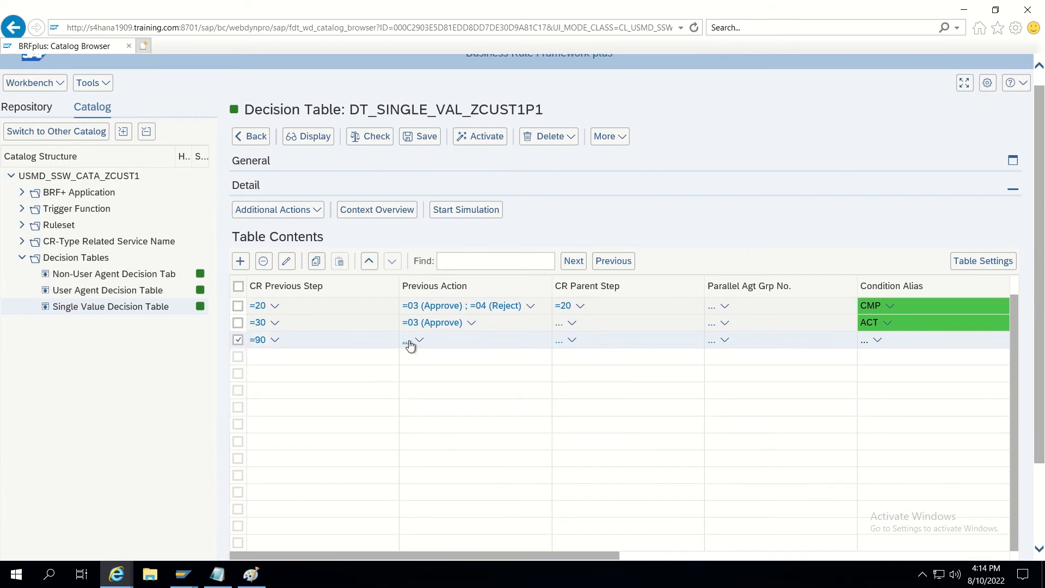
Set the =90 row's Previous Action to 31 (Activation successful) and Condition Alias to CMP.
click(409, 341)
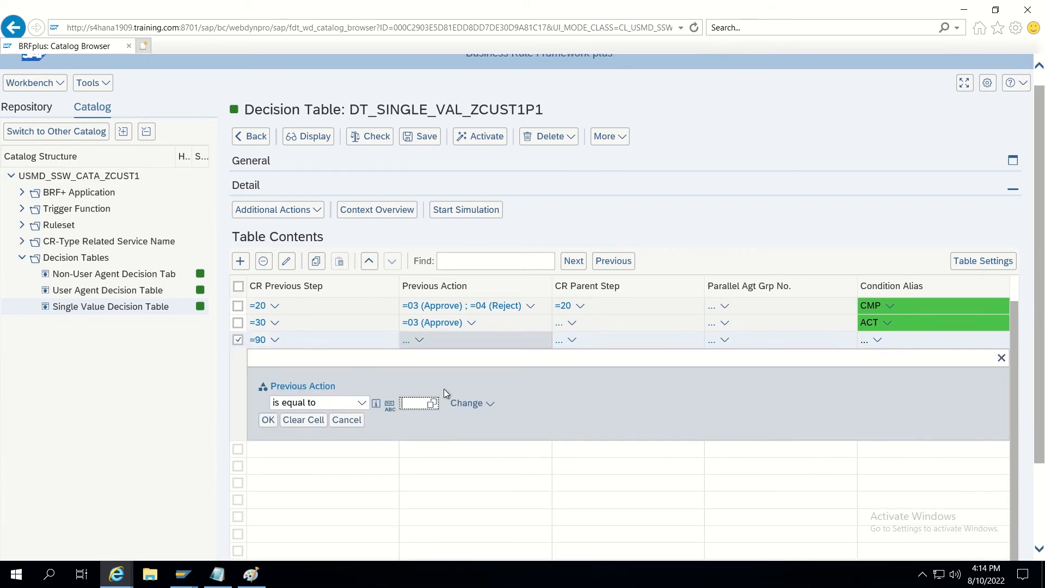
click(433, 405)
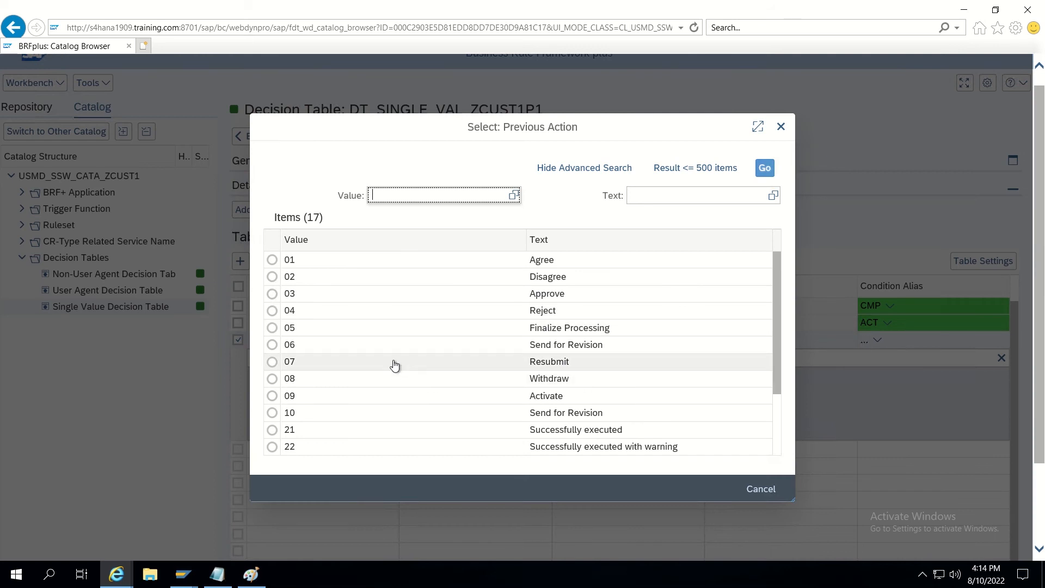
scroll(344, 439, down, 2)
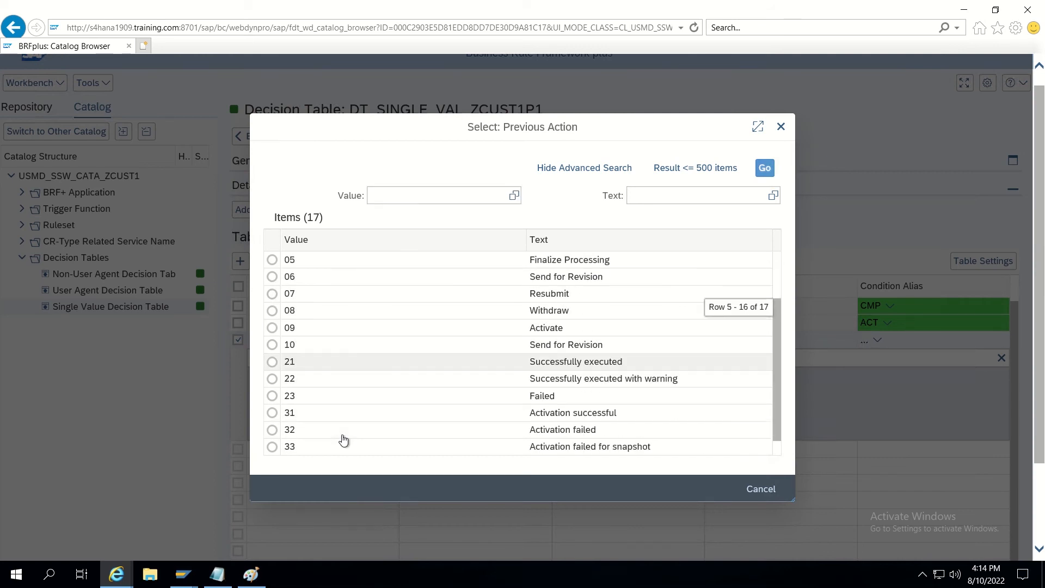
click(291, 419)
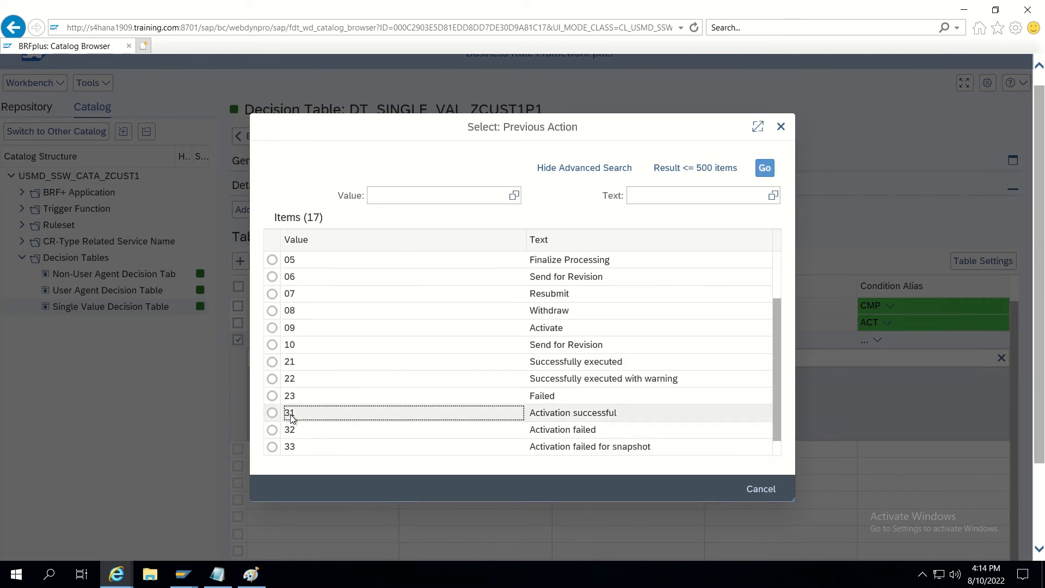
click(270, 423)
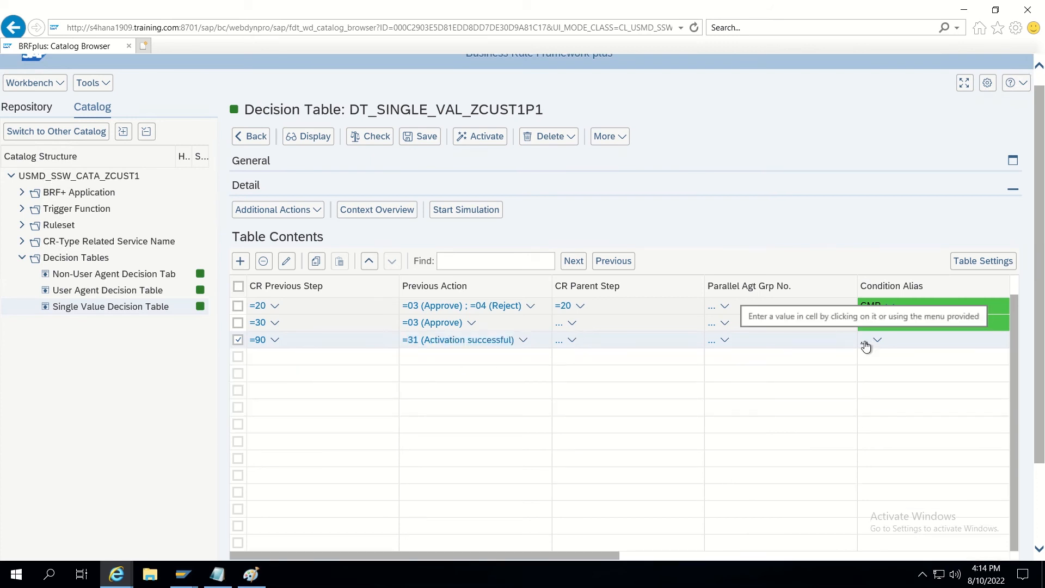
click(865, 343)
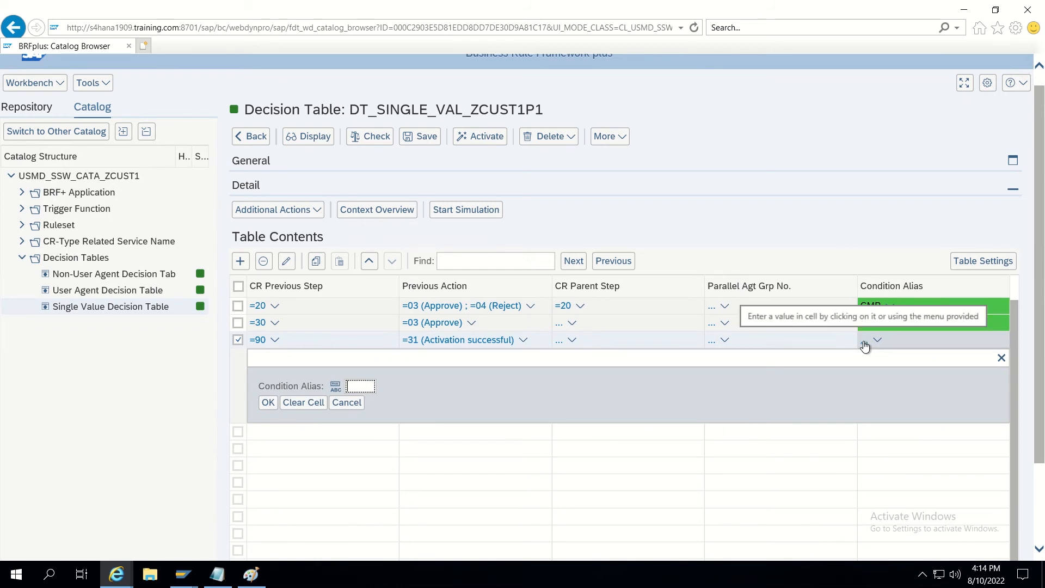
text(CMP)
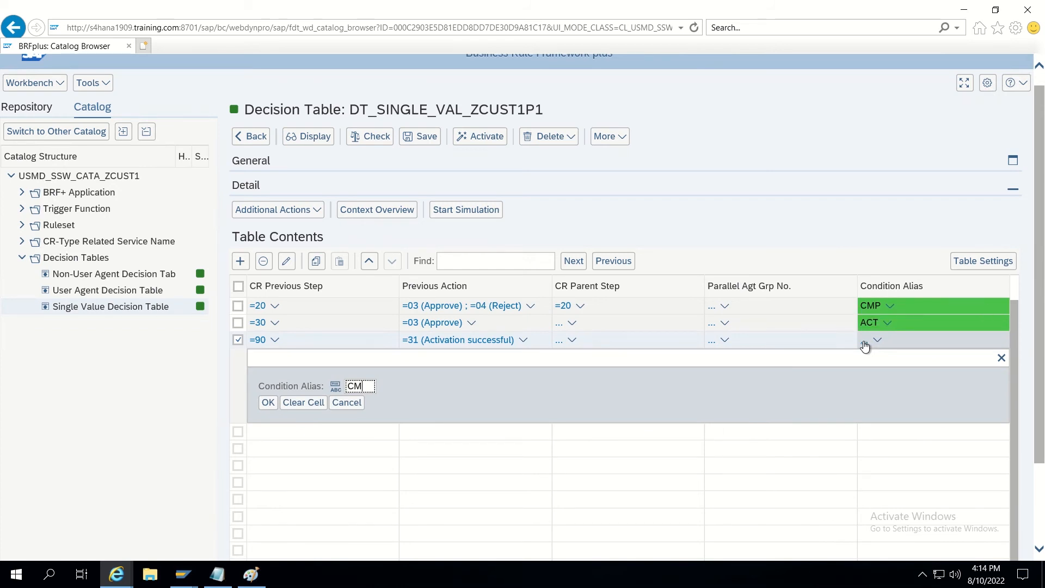
click(267, 403)
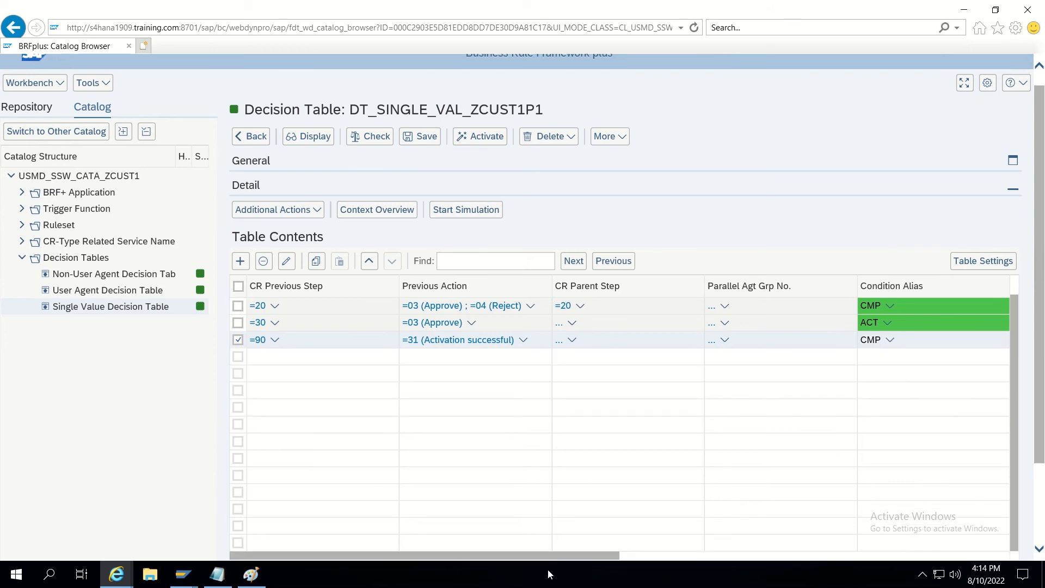
Give the =90 row New CR Status 05 (Final Check Approved) and new step 99.
drag(539, 557, 719, 559)
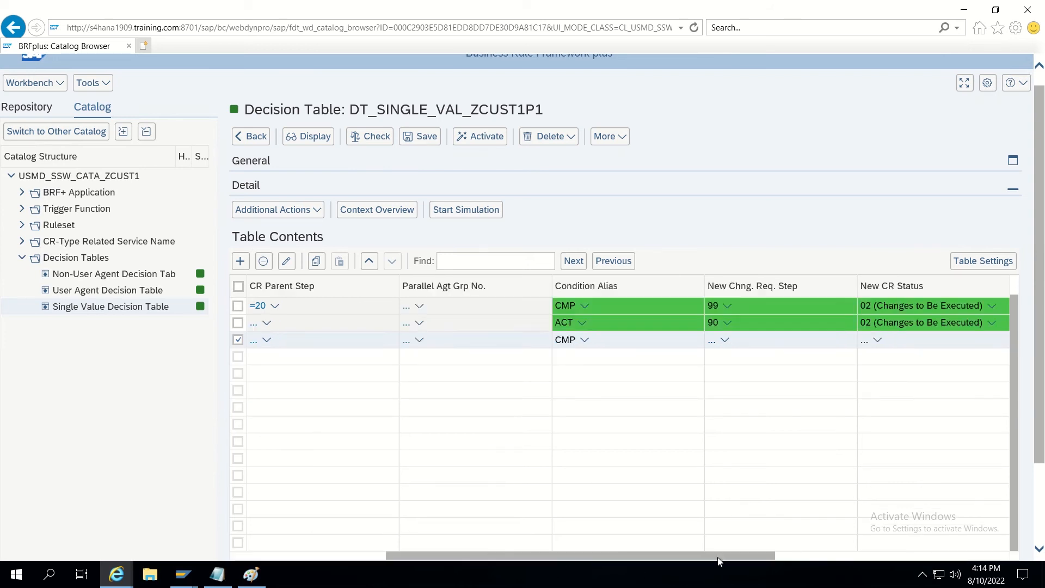
click(865, 342)
text(05)
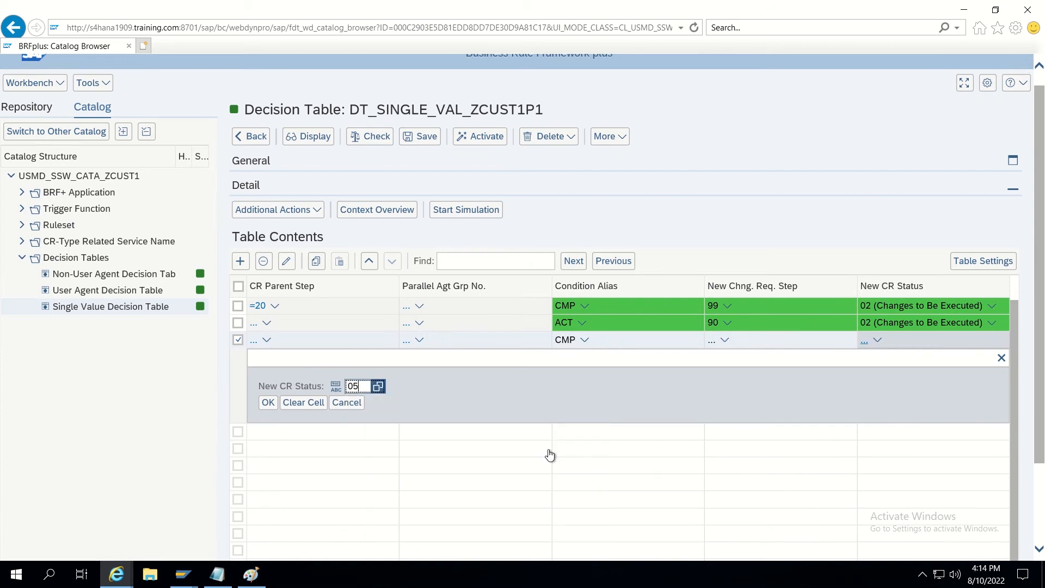
click(268, 403)
click(713, 342)
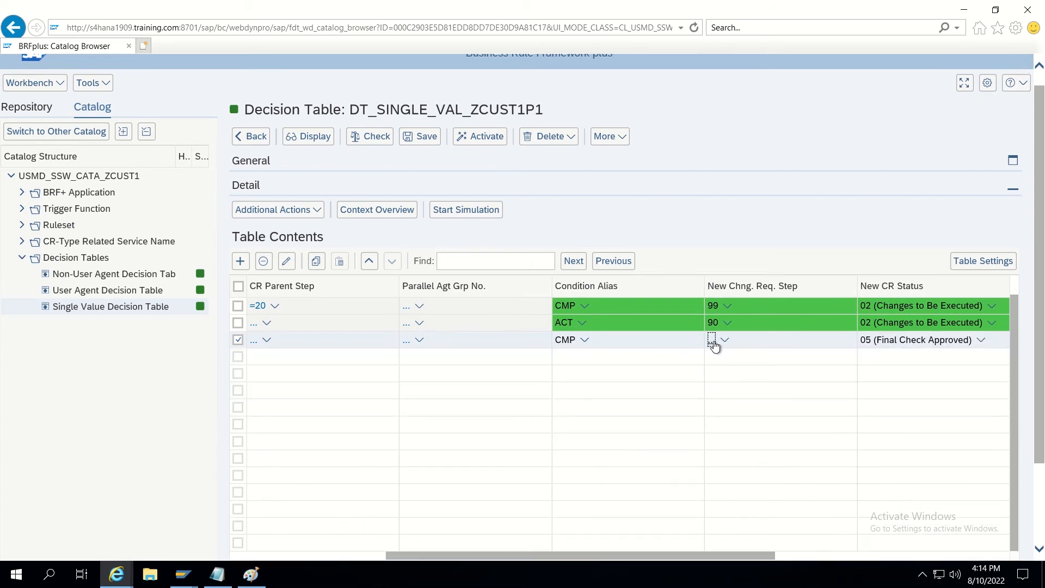
text(99)
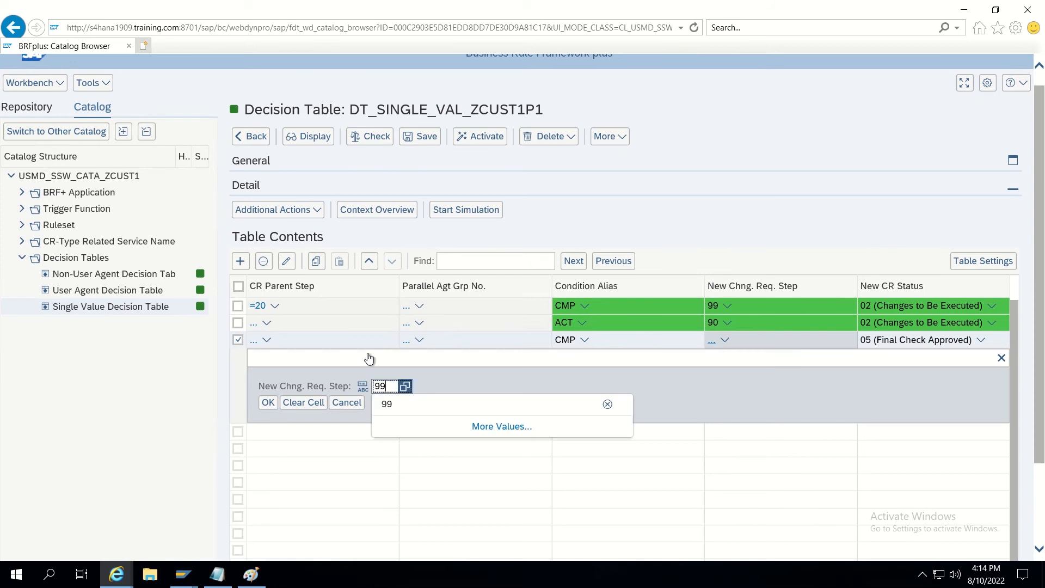
click(269, 404)
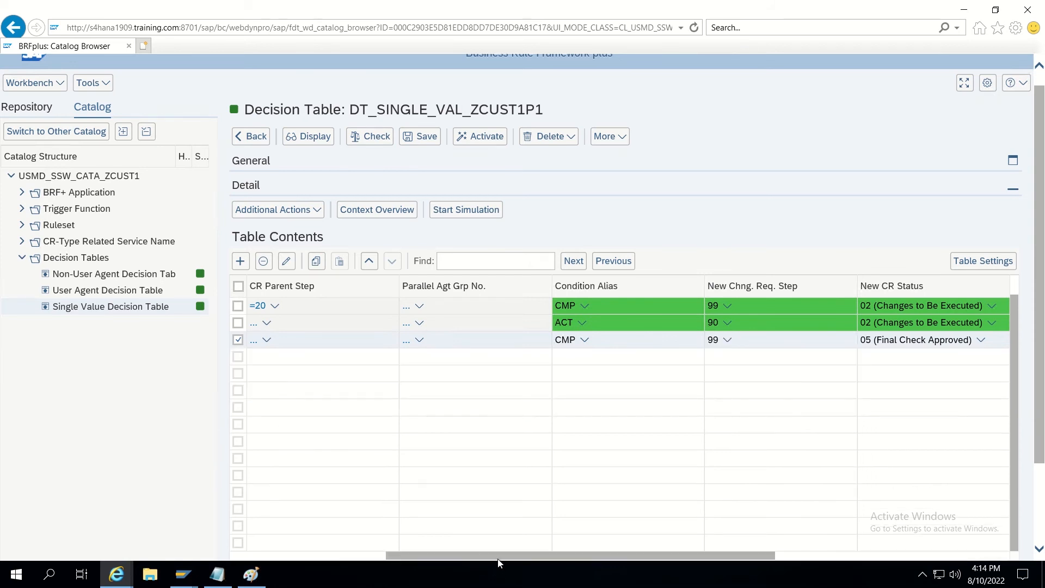
Deselect the =90 row and insert a fifth empty row below it.
drag(463, 556, 240, 554)
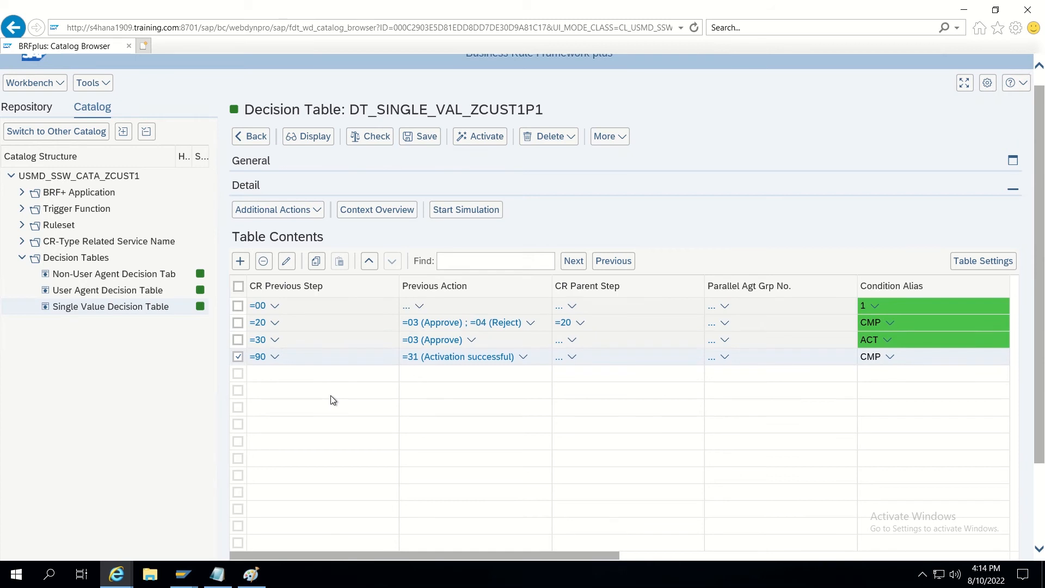
click(238, 357)
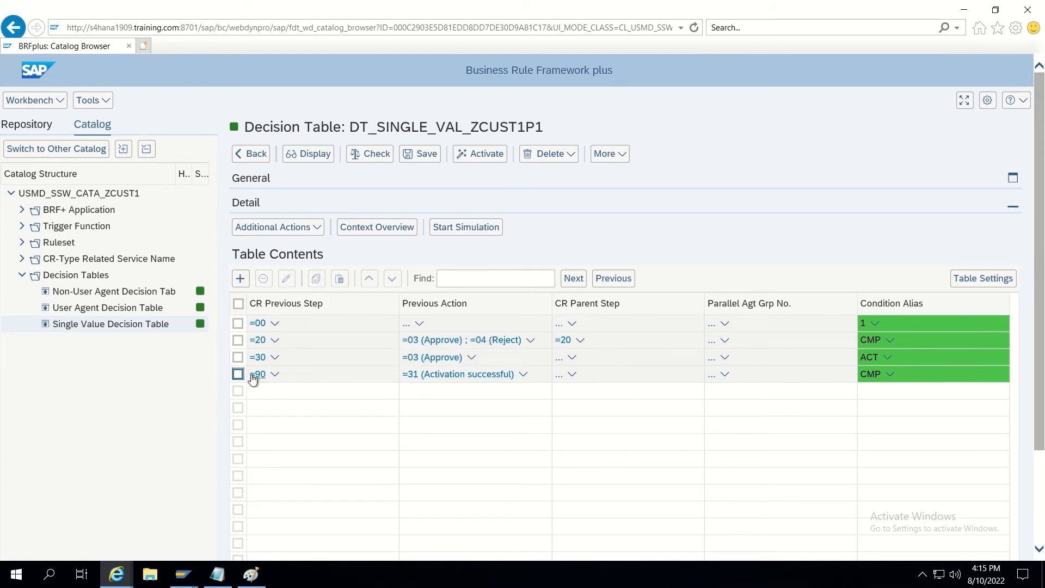
click(241, 279)
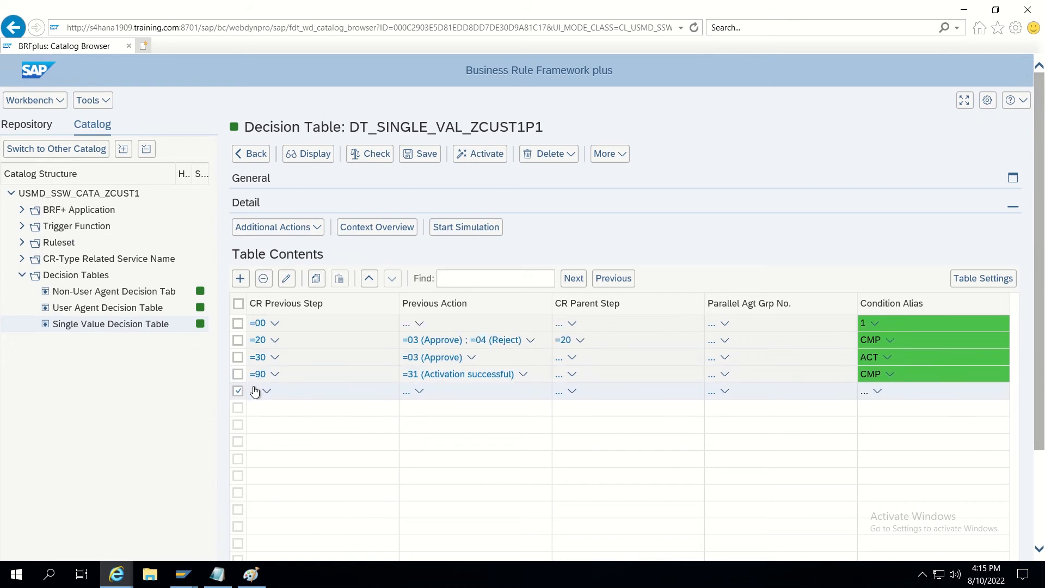
Set the fifth row's CR Previous Step to =90 and Previous Action to not equal 31.
click(254, 393)
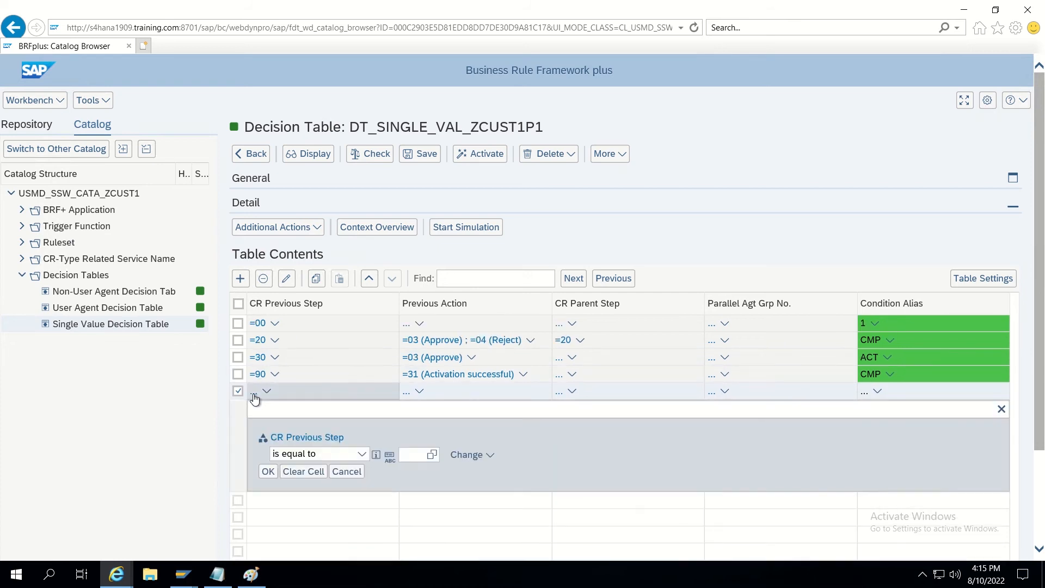
text(90)
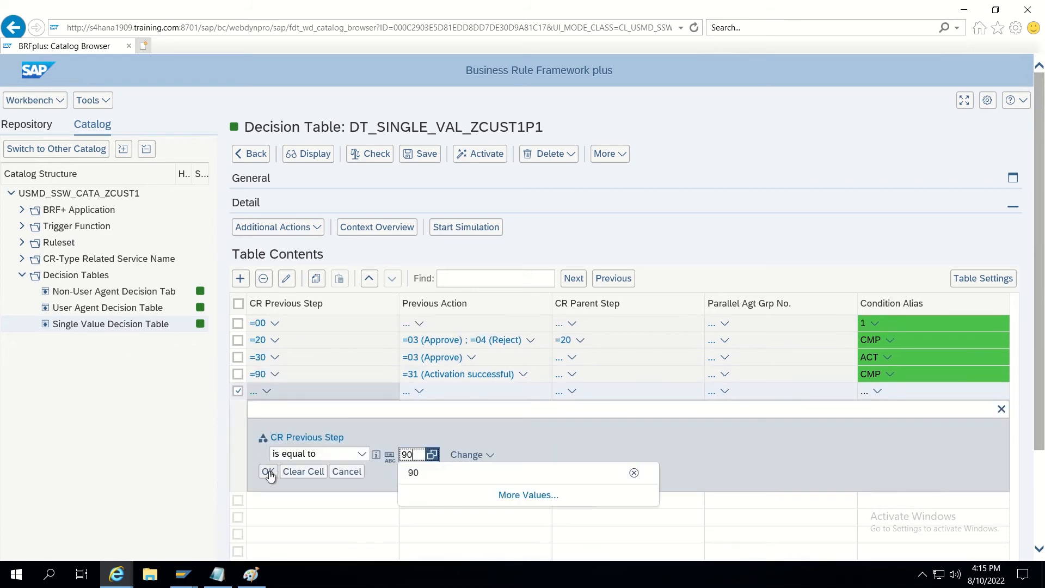
click(268, 471)
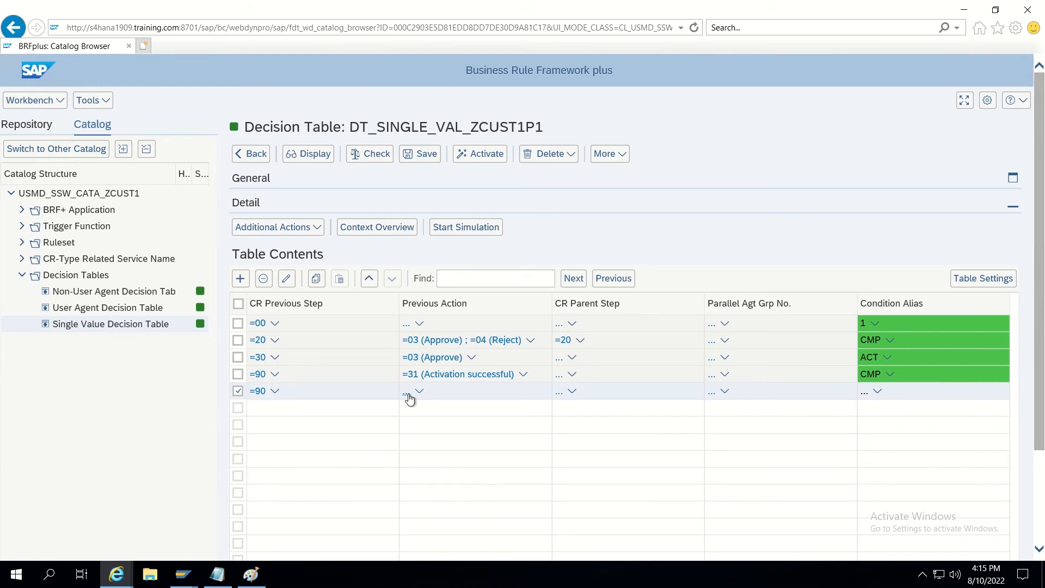
click(406, 392)
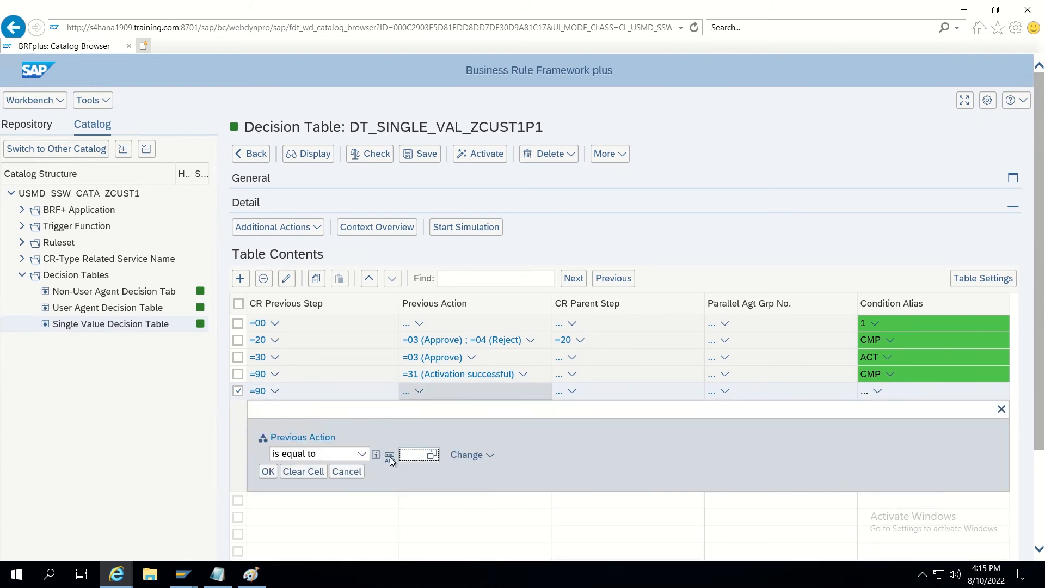
click(362, 454)
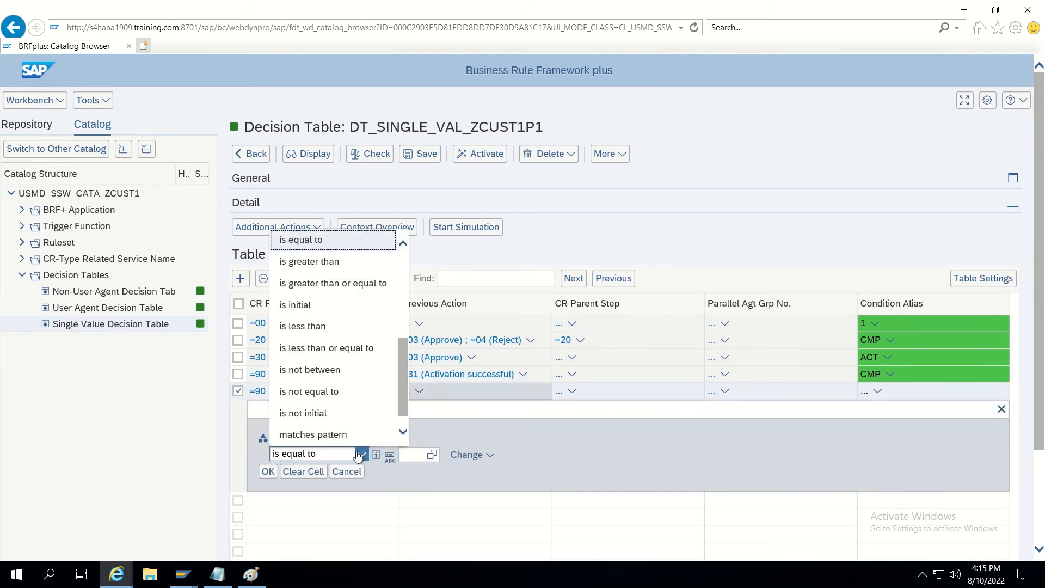
click(322, 395)
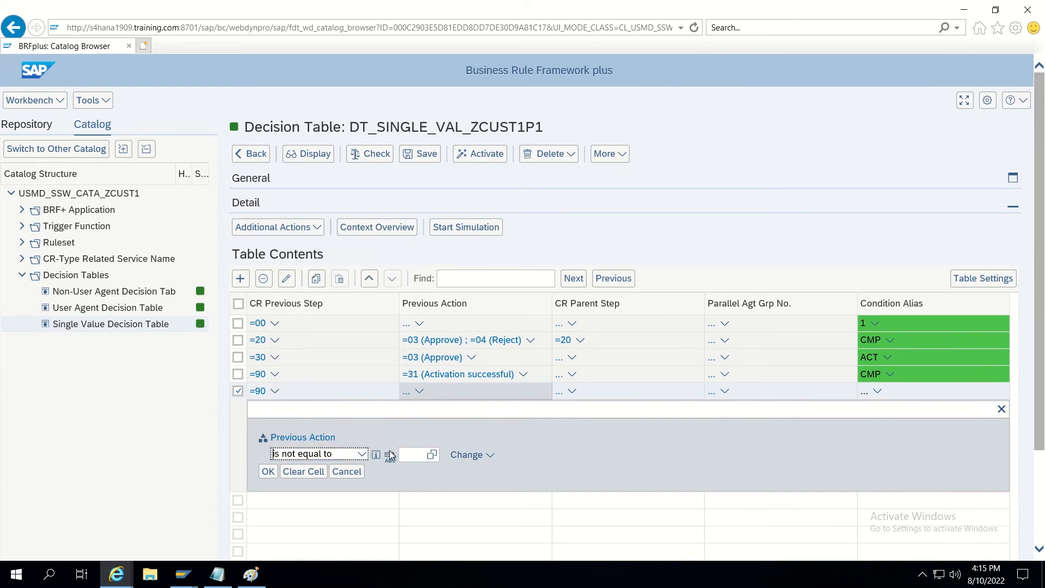
click(411, 454)
text(31)
click(269, 471)
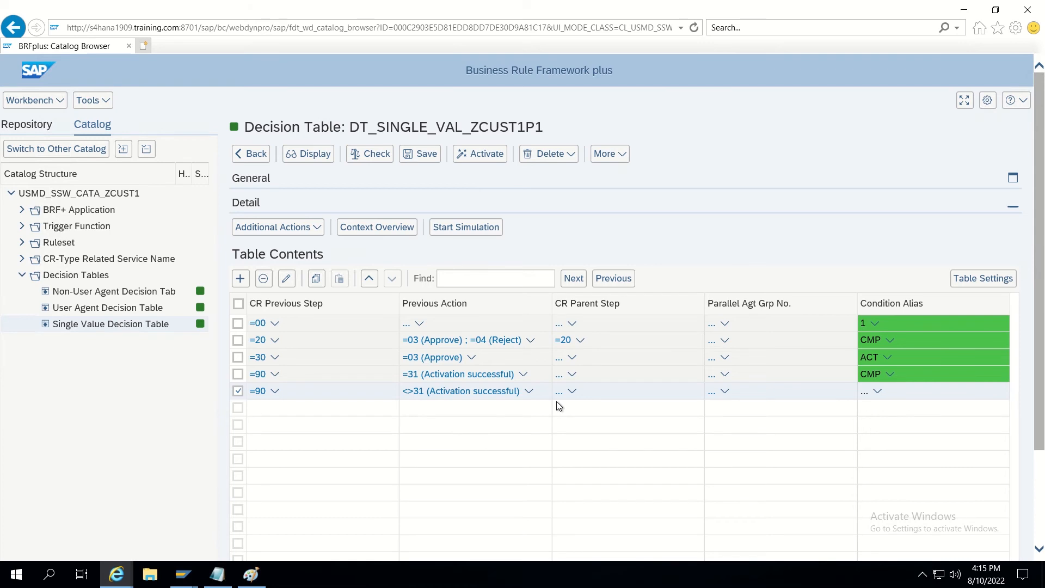
Give the fifth row Condition Alias REQ.
click(865, 397)
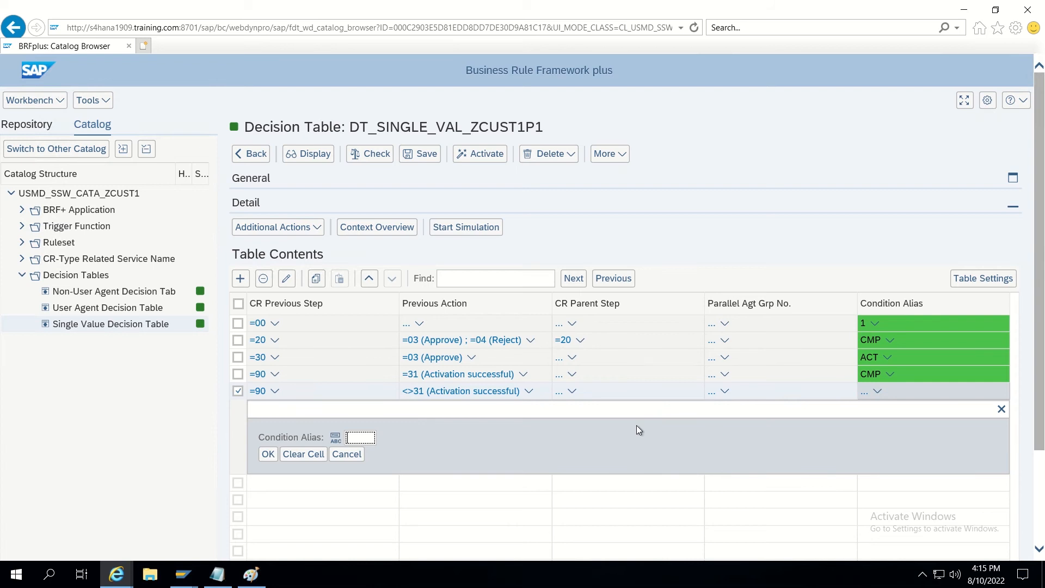
text(REQ)
click(269, 455)
scroll(302, 500, down, 2)
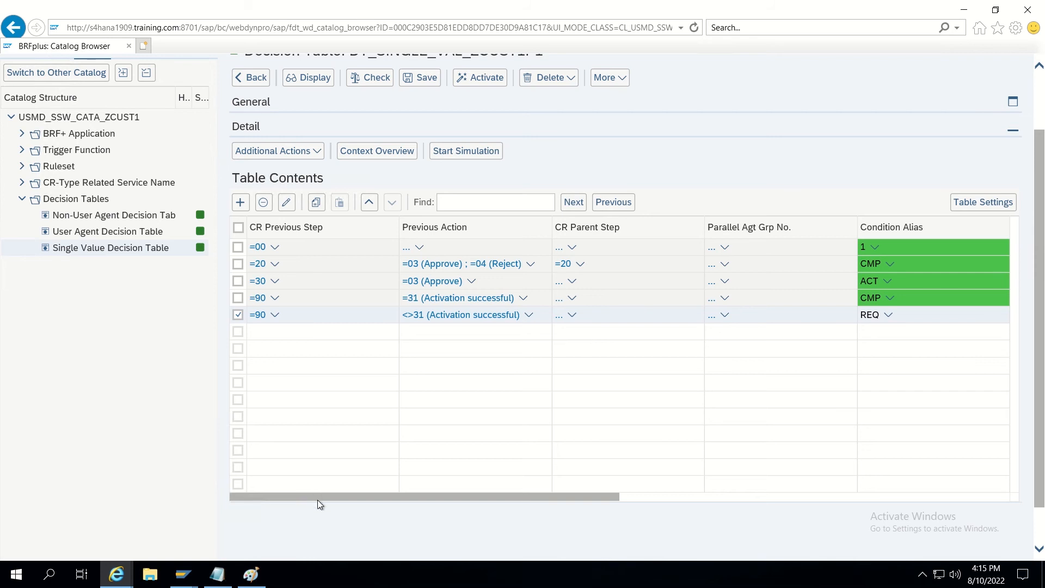
Set the REQ row's New CR Status to 07 (Activation Failed).
drag(318, 498, 674, 485)
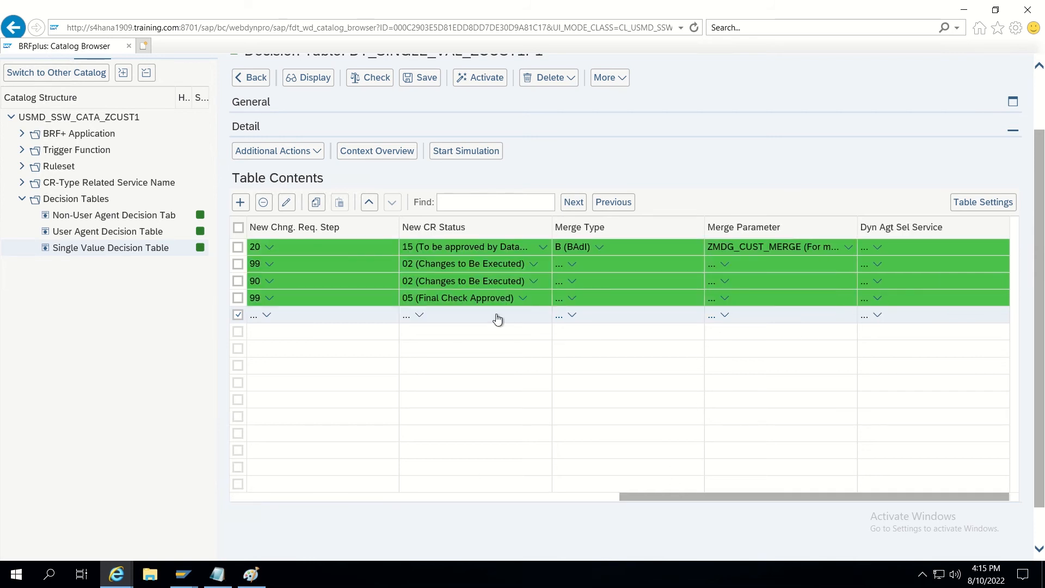
click(406, 316)
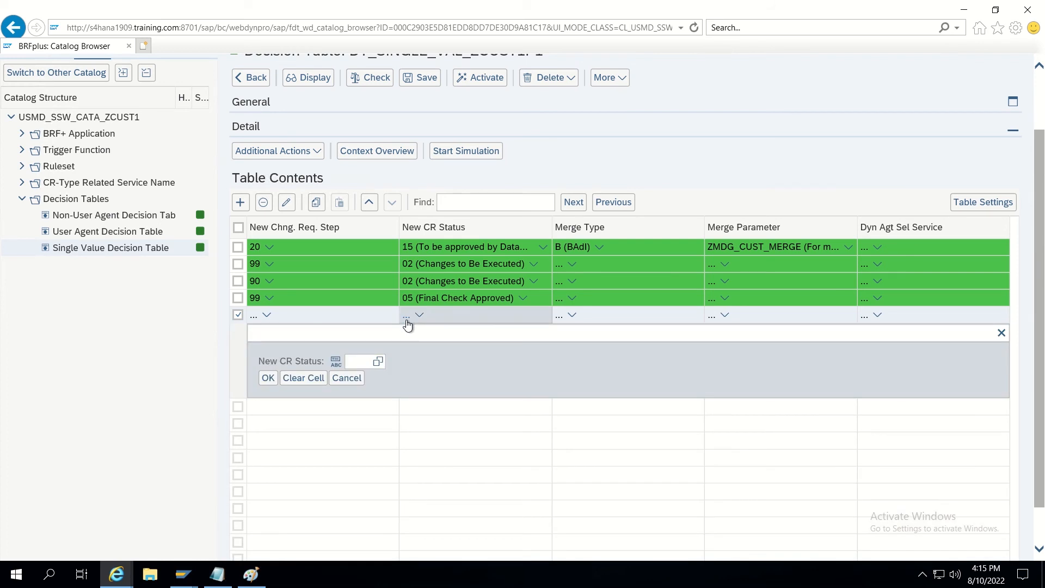
click(377, 362)
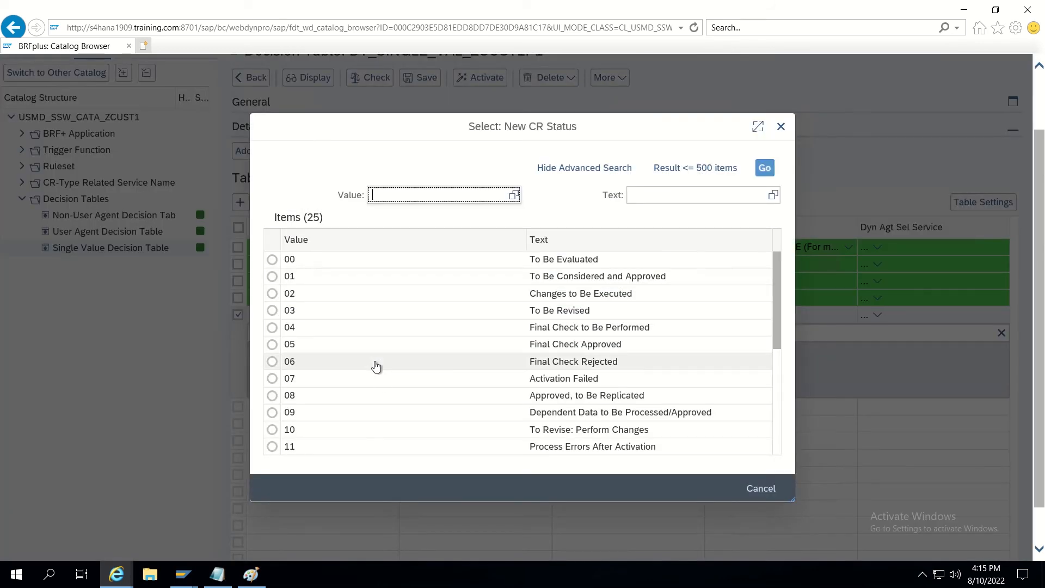
click(272, 378)
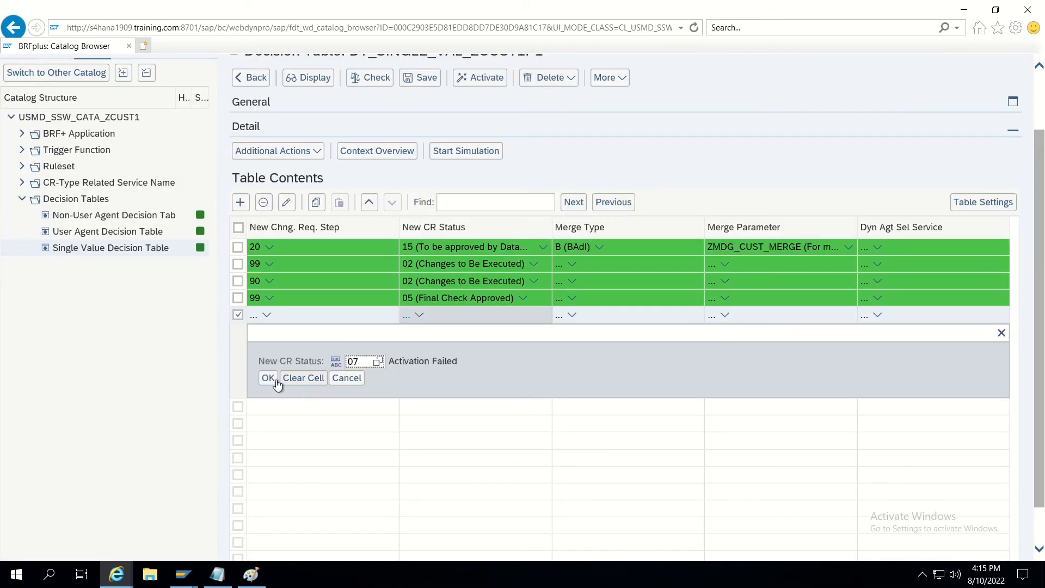
click(268, 380)
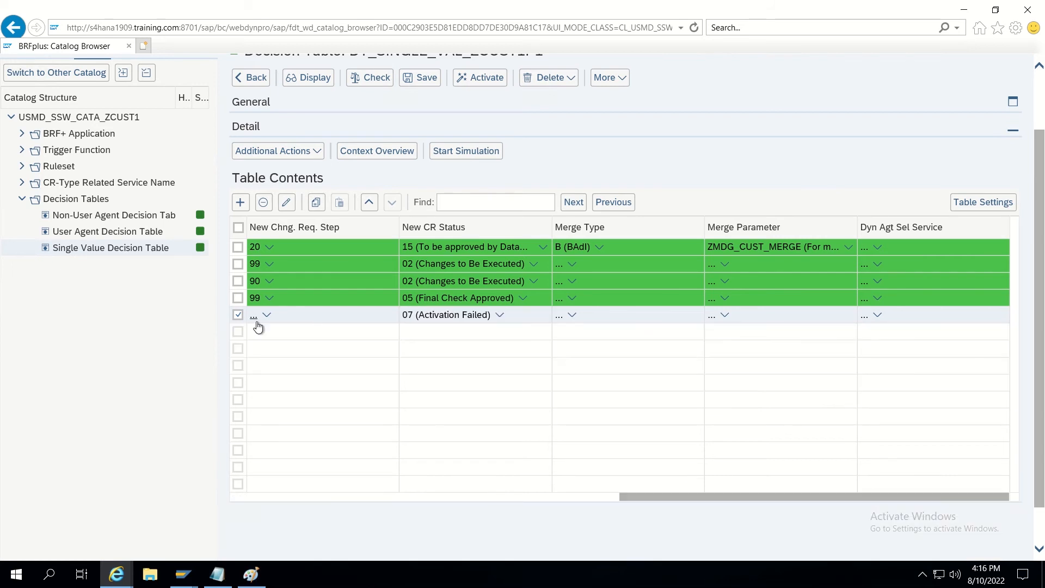
Set the REQ row's New Chng. Req. Step to 00, correcting an initial 01.
drag(724, 495, 569, 515)
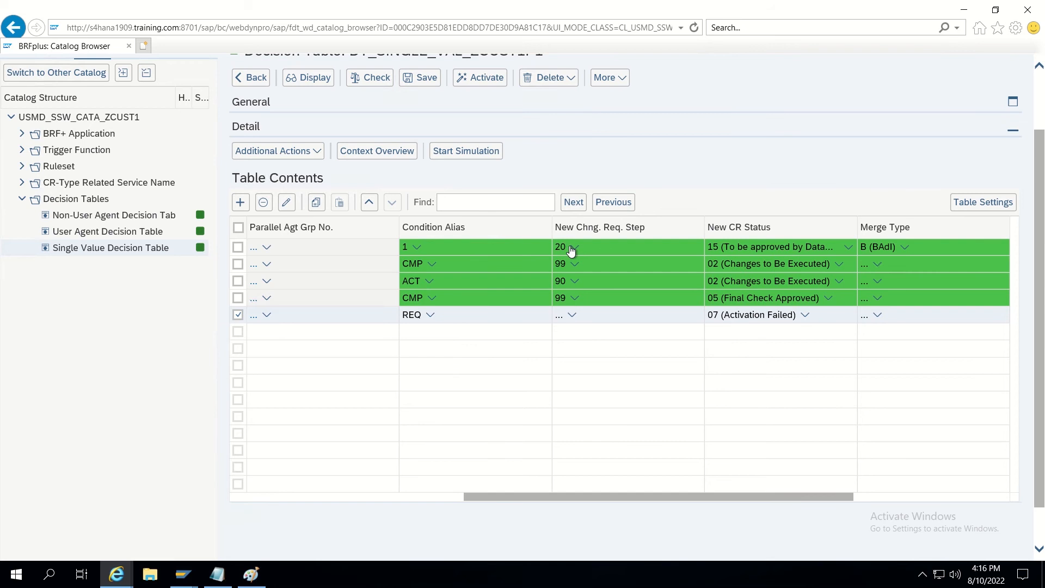
click(562, 317)
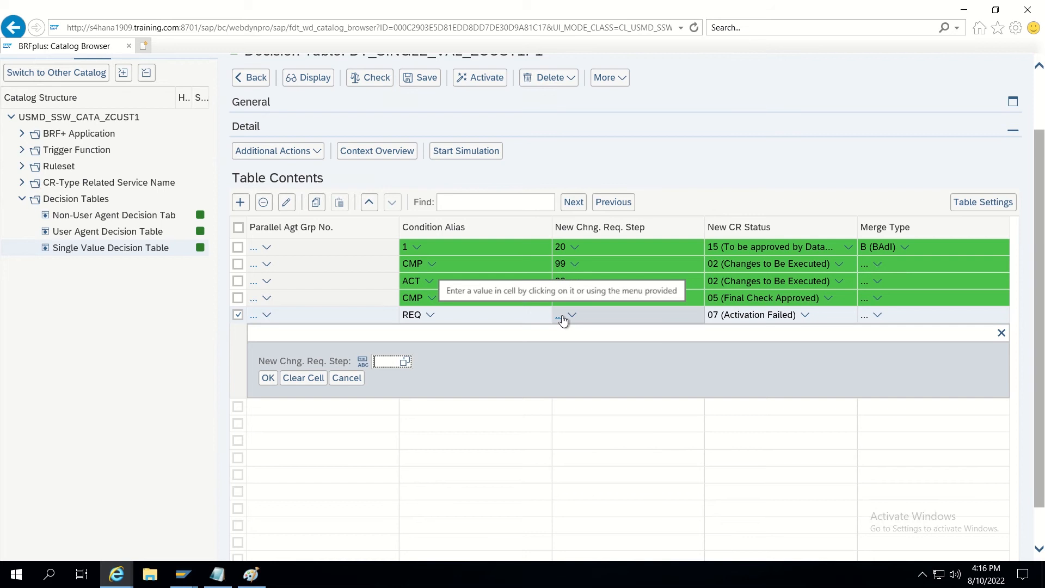
text(0)
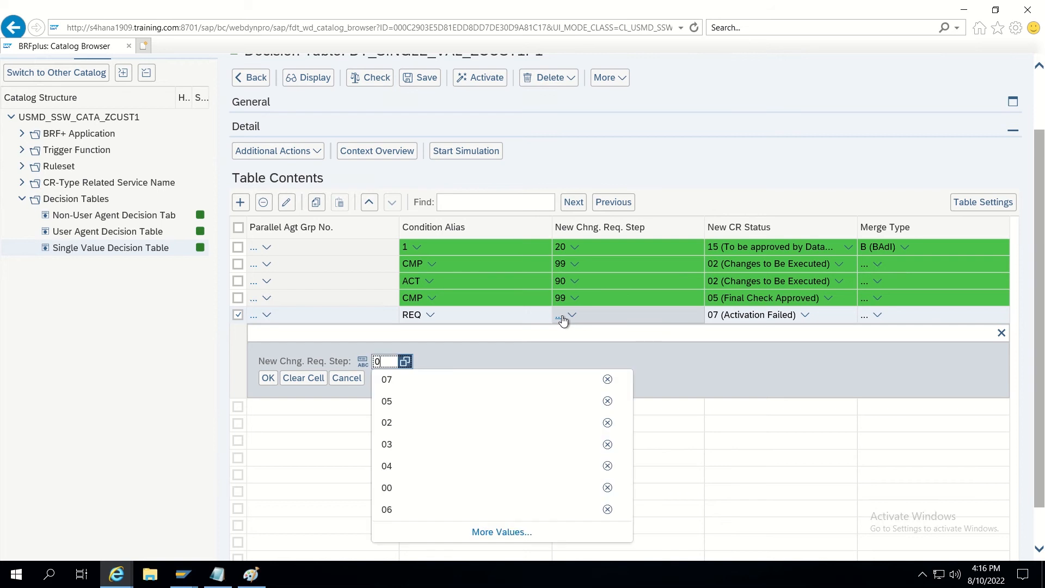
text(1)
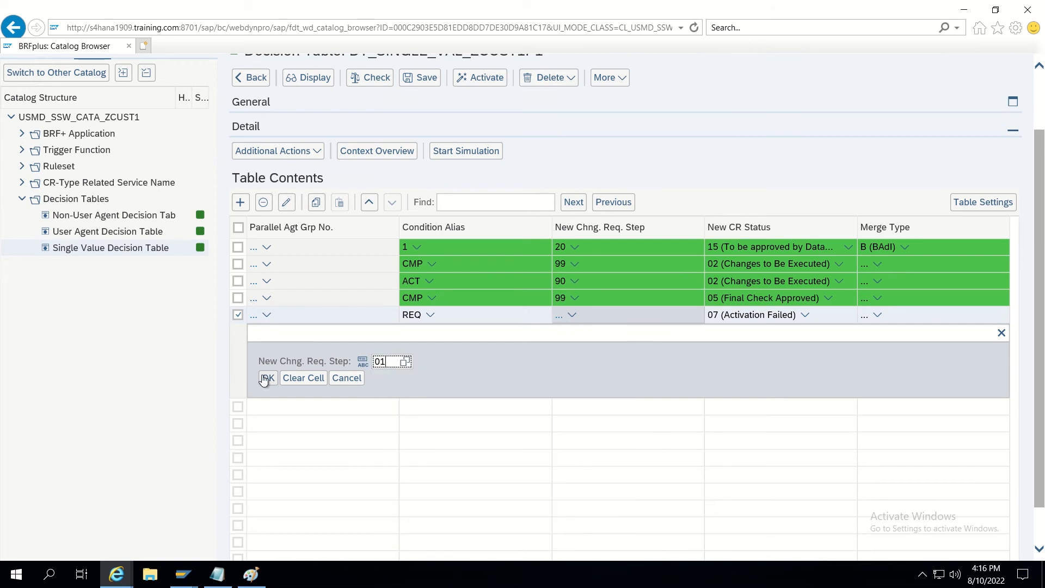
click(267, 379)
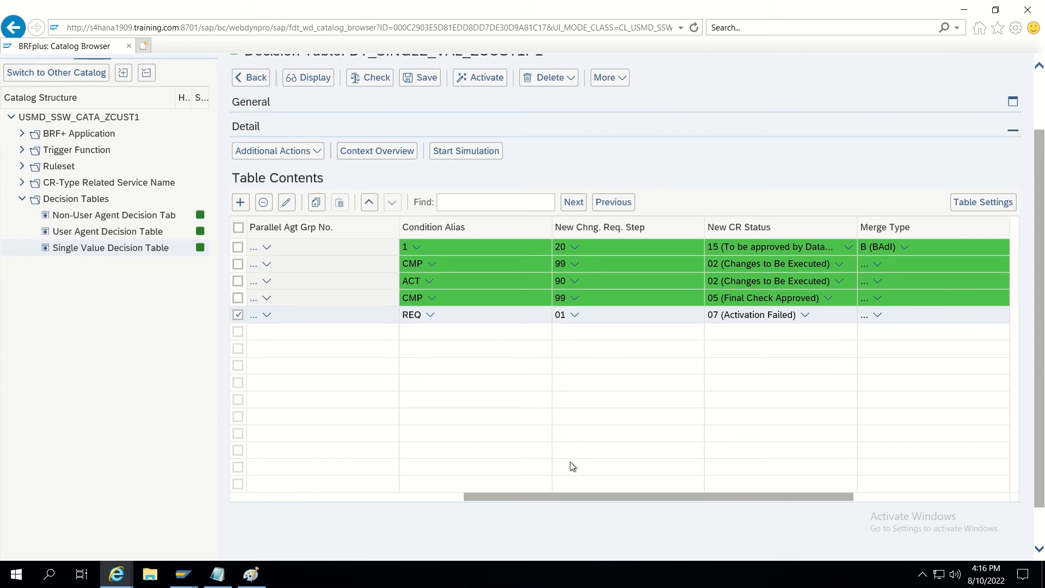
click(559, 316)
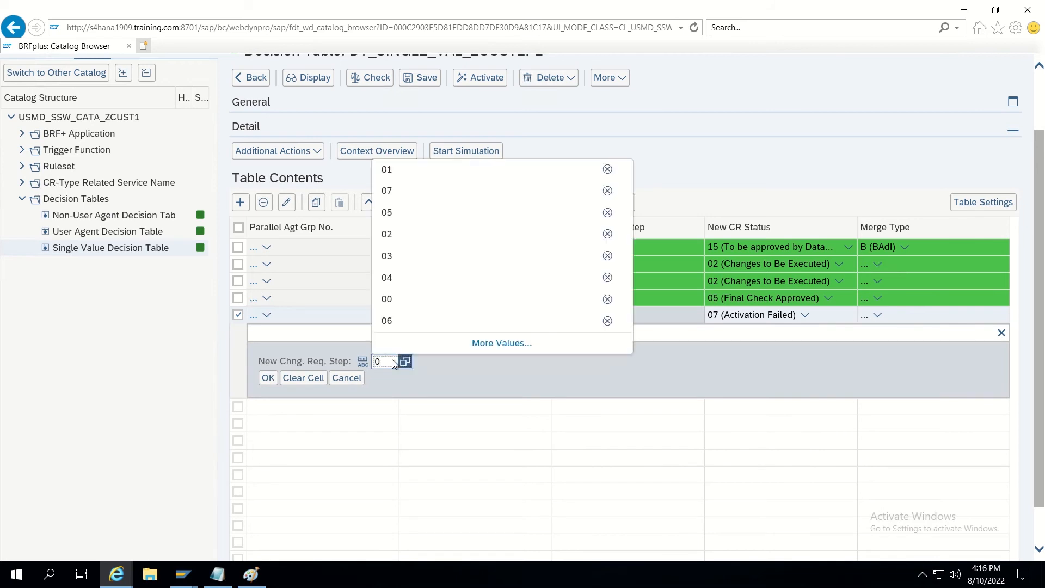
text(0)
click(269, 379)
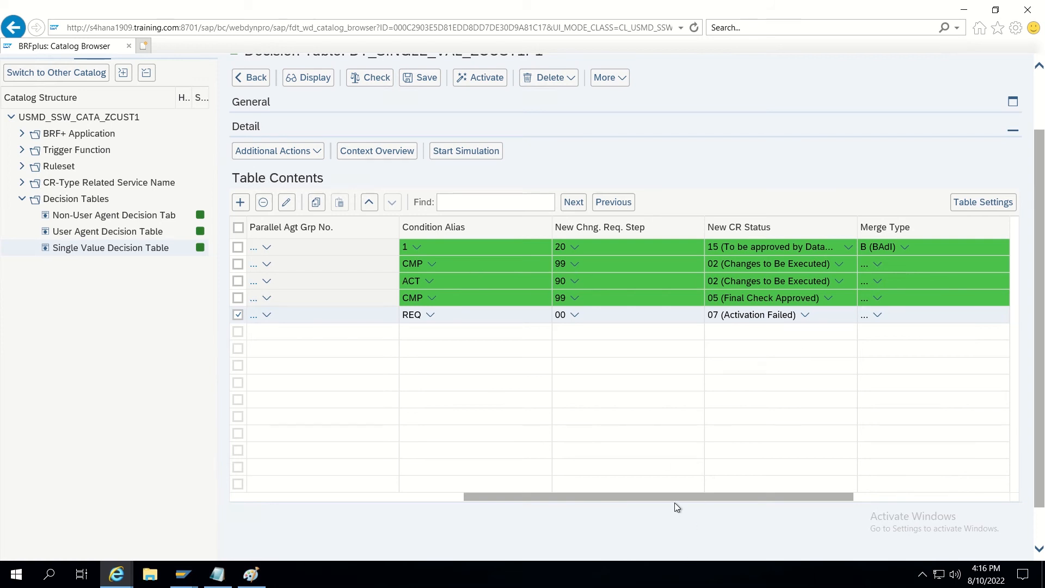
drag(666, 496, 657, 496)
Deselect the REQ row and add a sixth row with CR Previous Step =30, Previous Action =04 (Reject).
drag(763, 498, 526, 485)
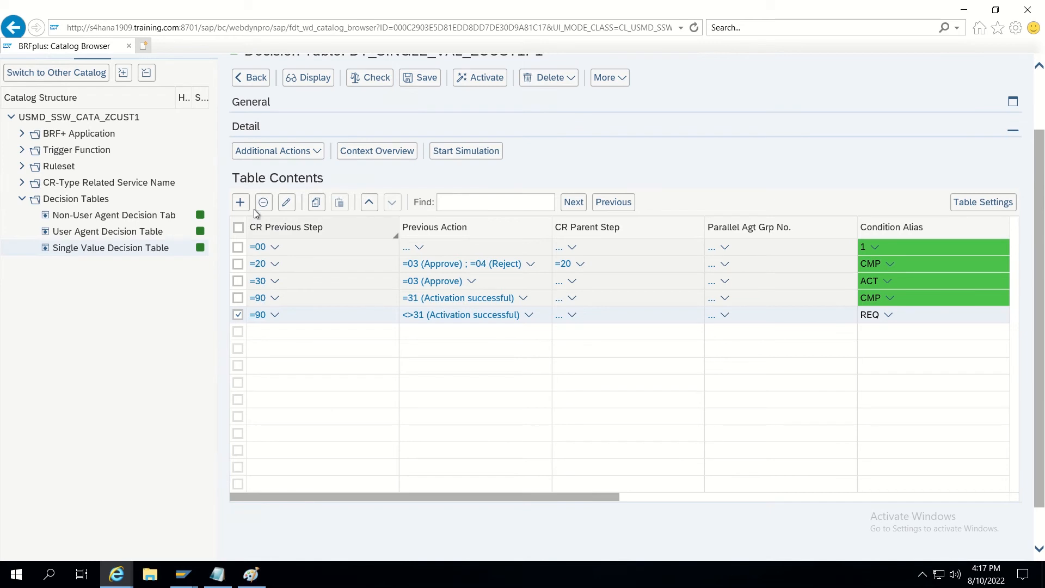
click(238, 314)
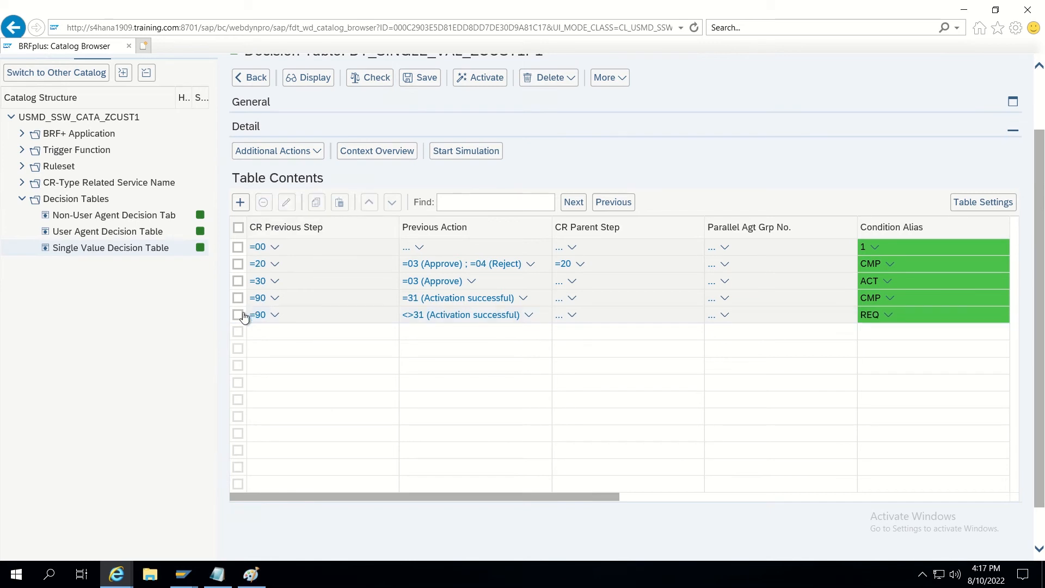
click(242, 203)
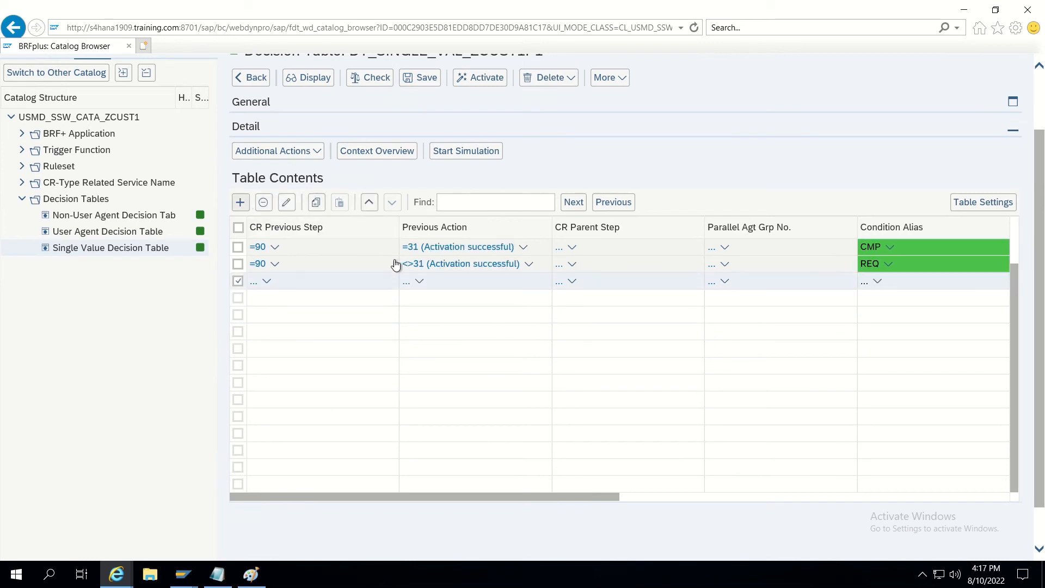
click(254, 282)
text(30)
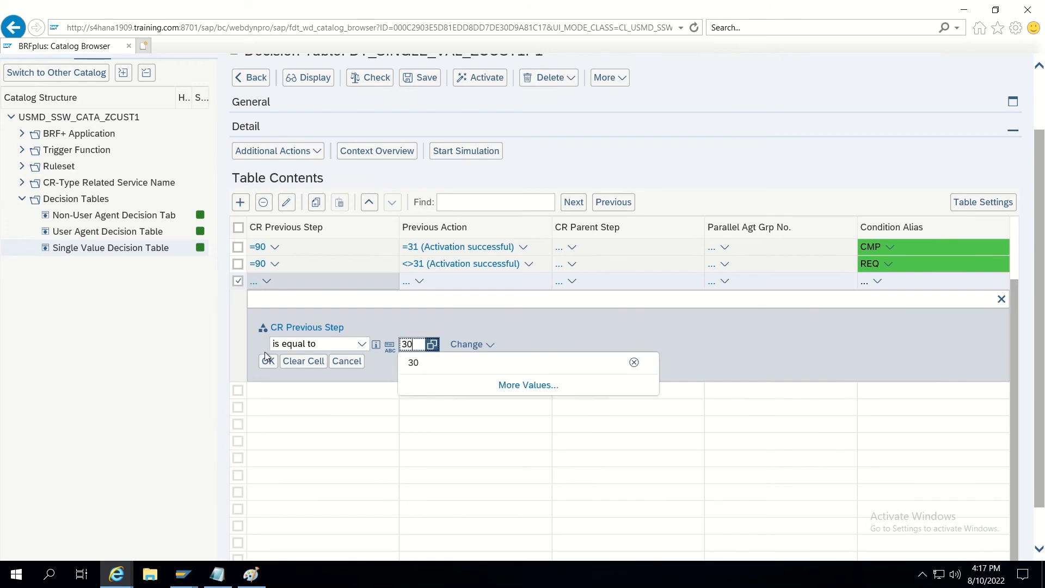
click(268, 361)
click(407, 283)
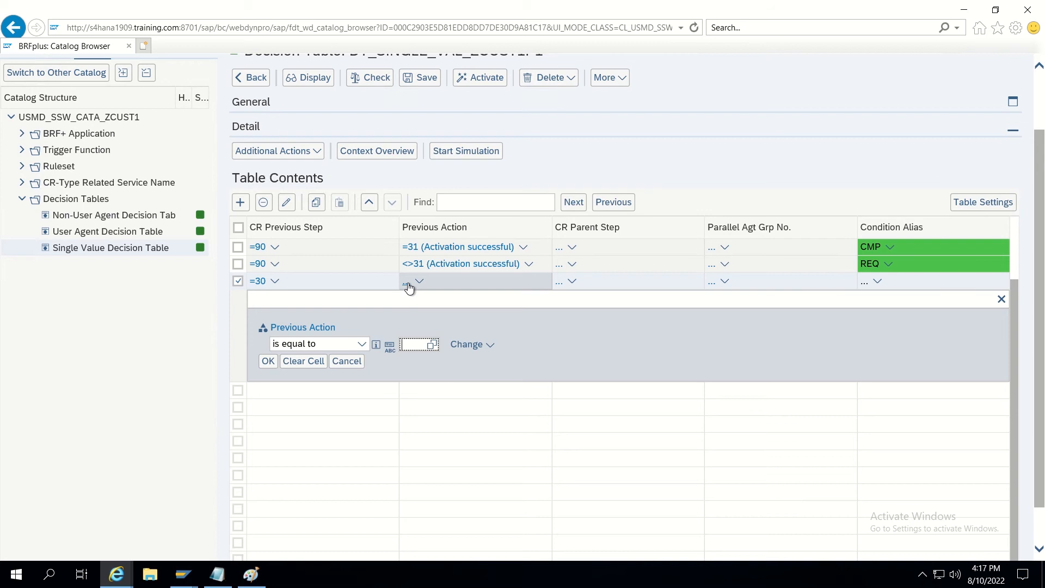
text(04)
click(266, 362)
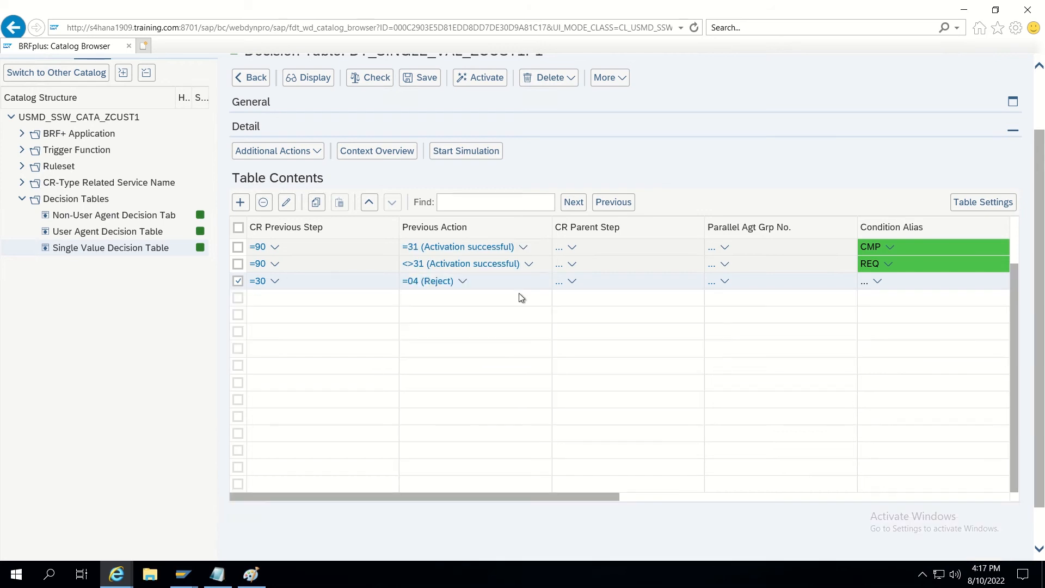
Set the sixth row's Condition Alias to RLB.
click(865, 281)
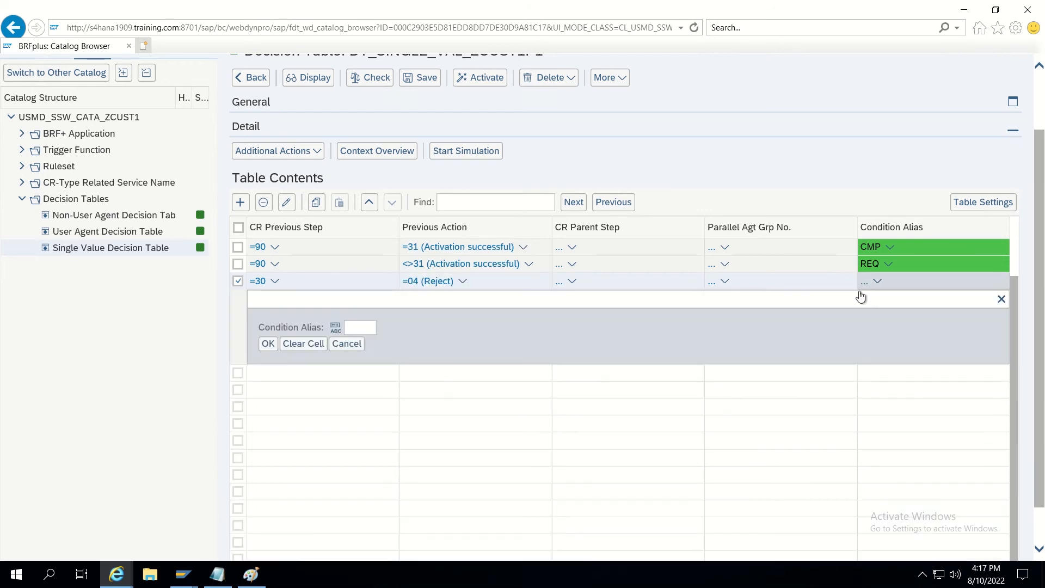
scroll(805, 318, up, 2)
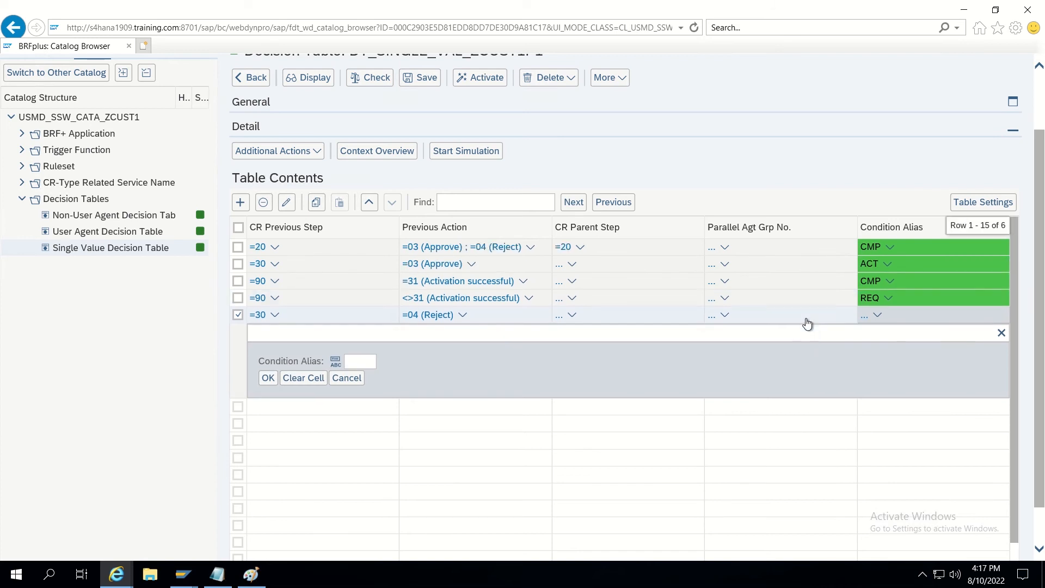
scroll(807, 324, up, 1)
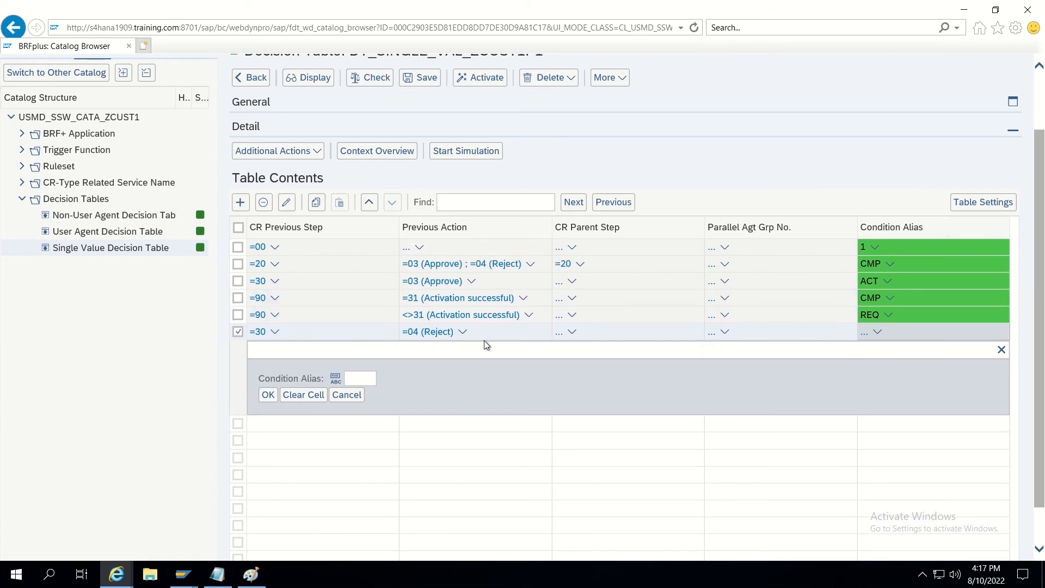
scroll(485, 341, up, 2)
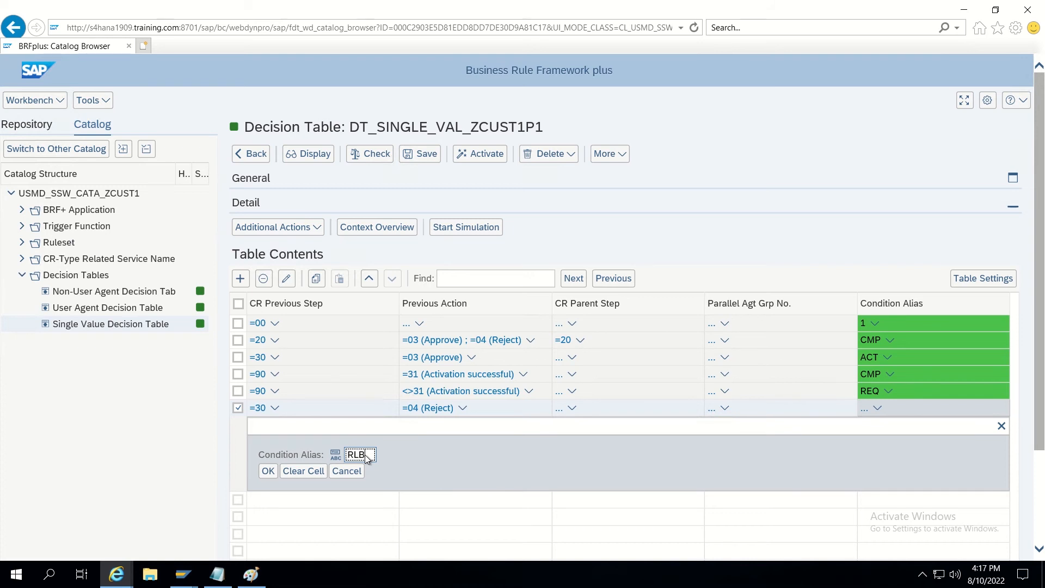
click(267, 472)
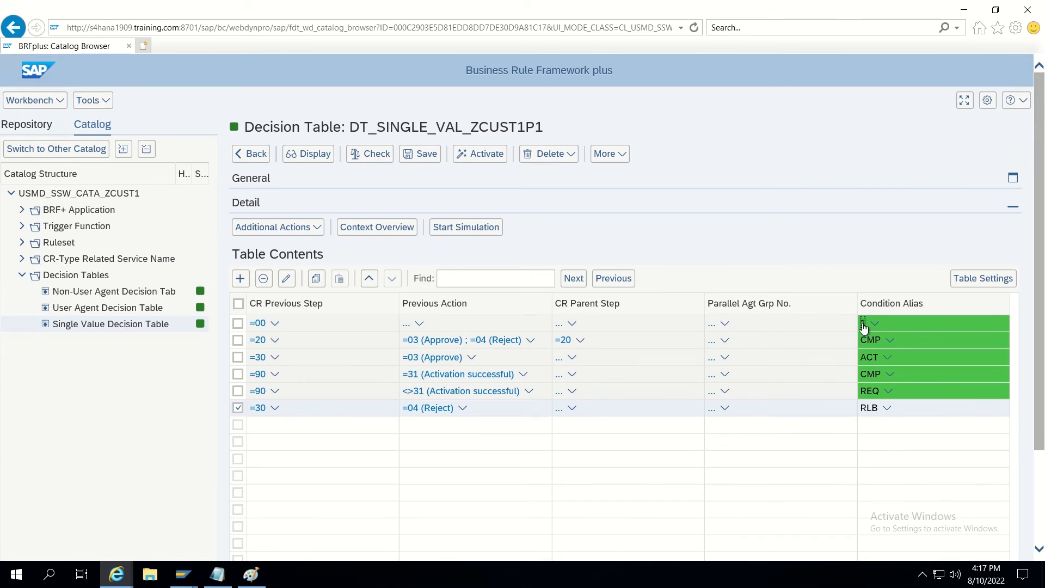
Replace the first row's Condition Alias value 1 with AP1 in the decision table.
click(863, 325)
text(1)
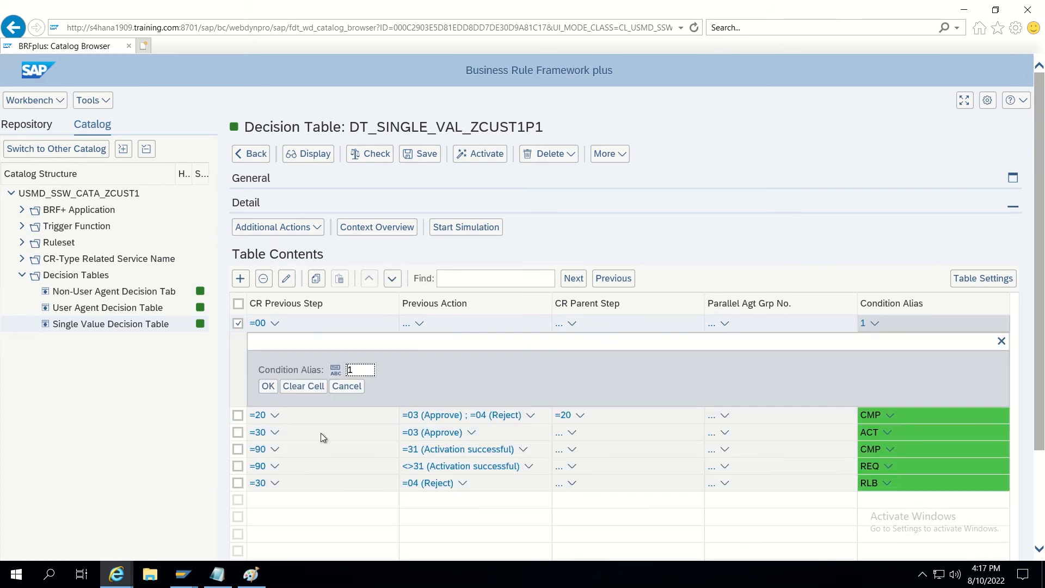
key(BackSpace)
text(APR)
key(BackSpace)
text(1)
click(267, 387)
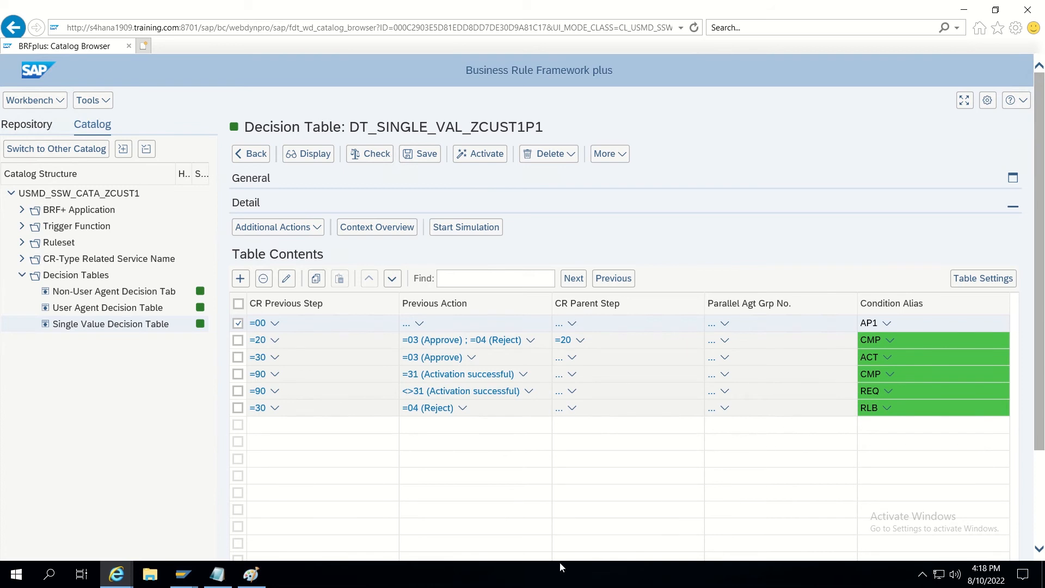
scroll(370, 511, down, 2)
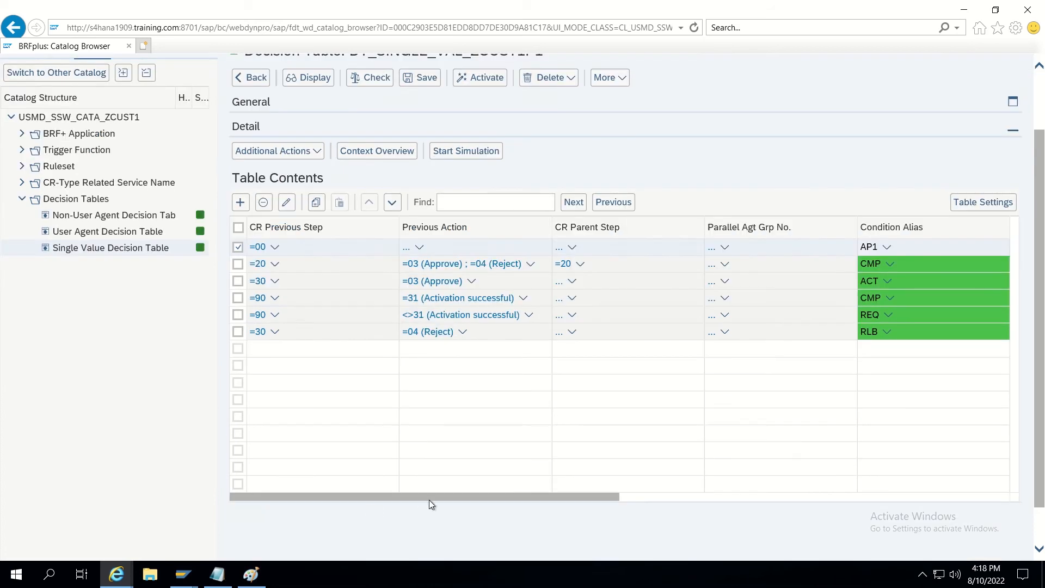
Set the RLB rule's New Chng. Req. Step to 95 and New CR Status to 02.
drag(429, 499, 680, 485)
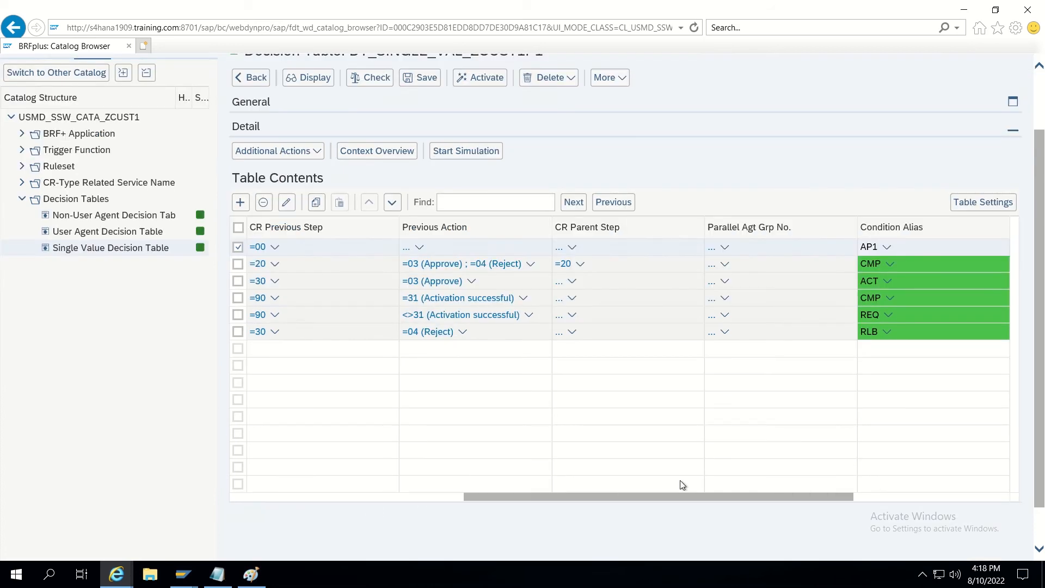
click(561, 333)
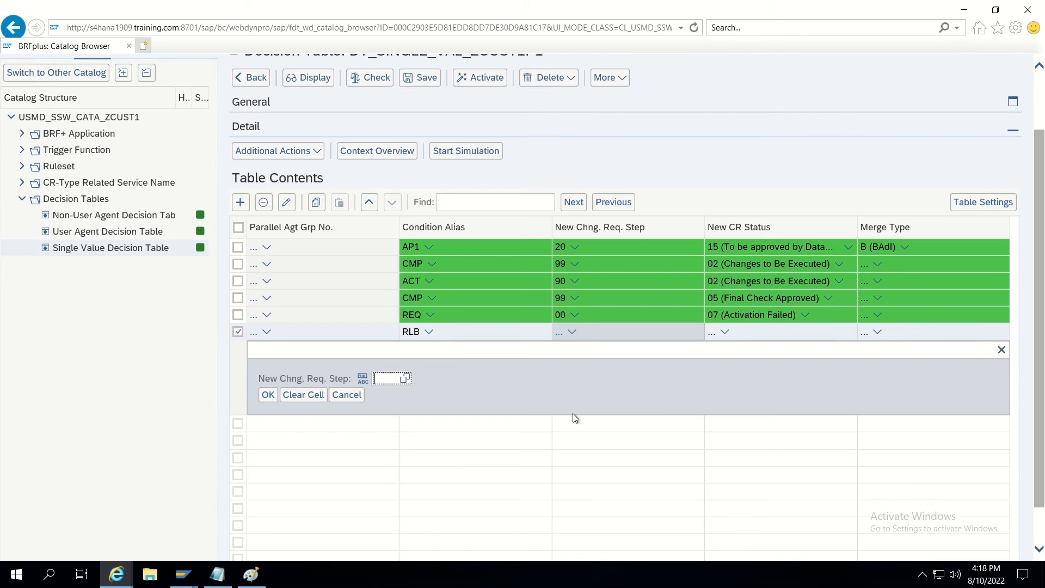
text(95)
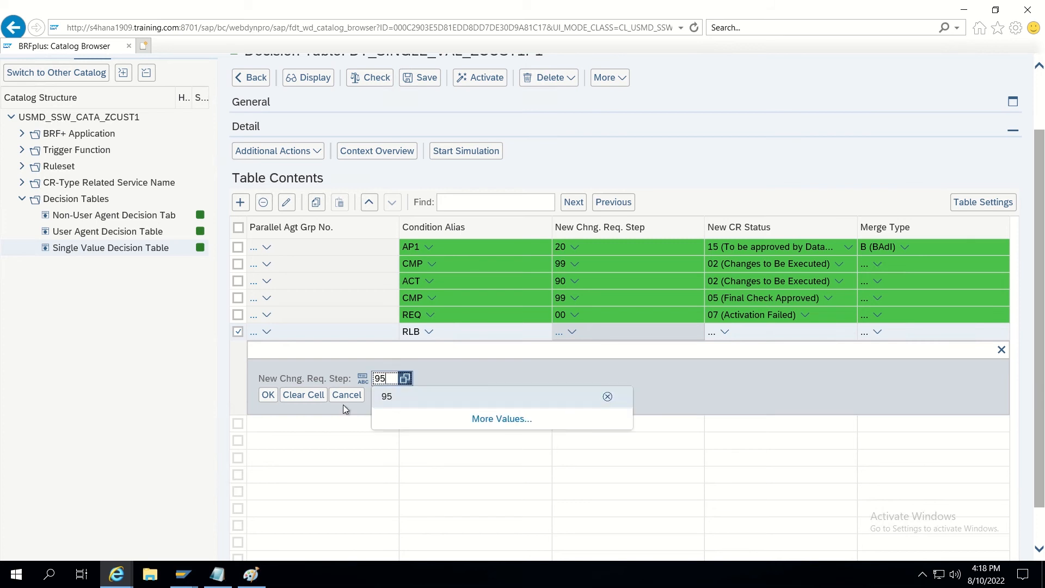
click(267, 396)
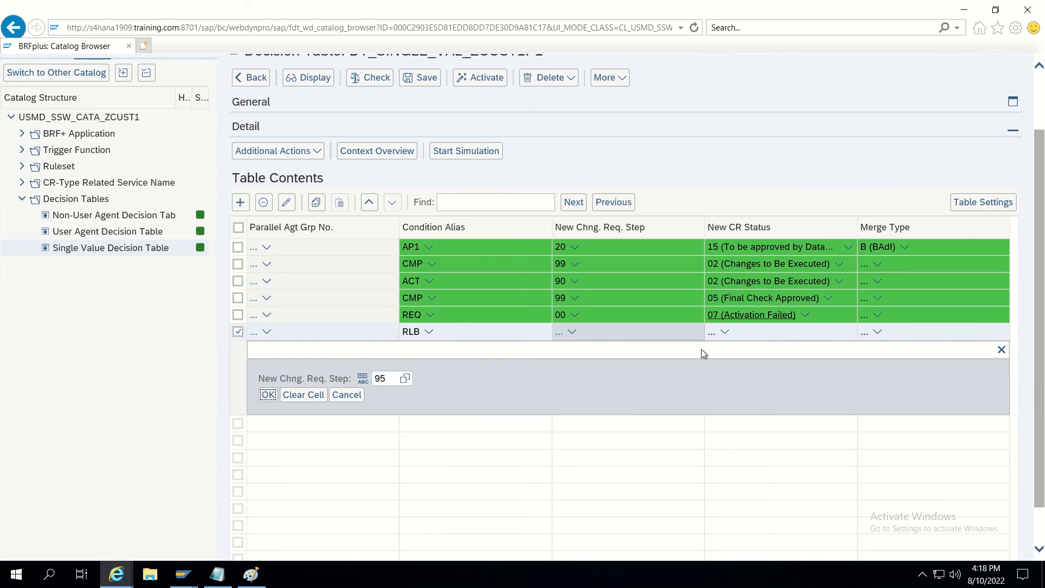
click(712, 333)
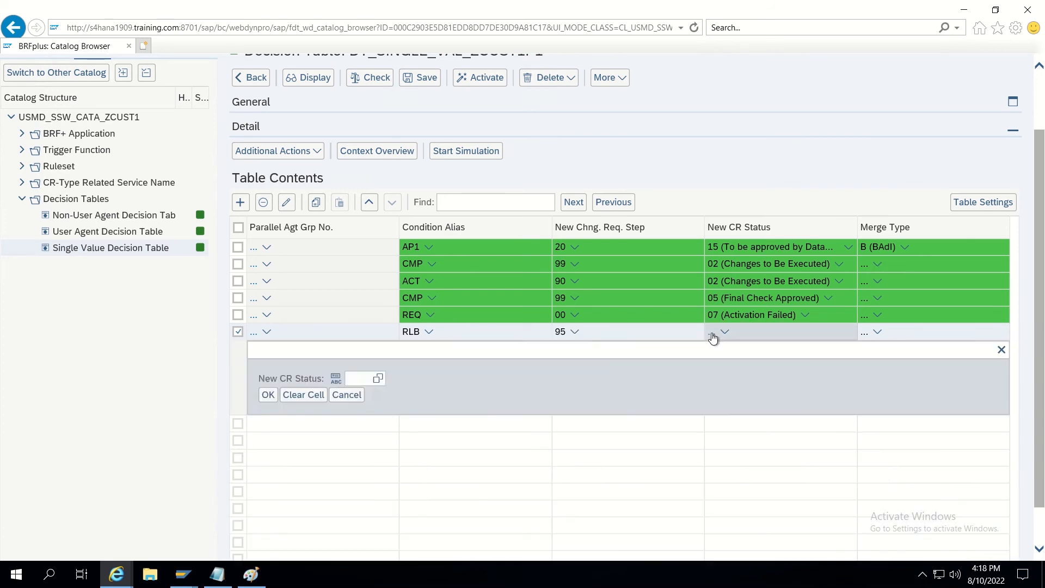
text(02)
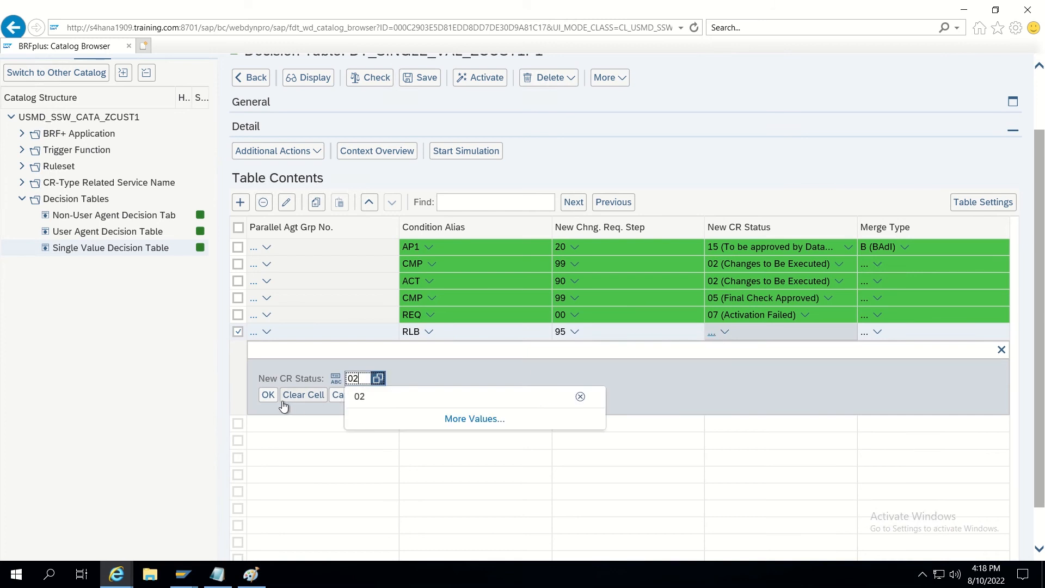
click(273, 398)
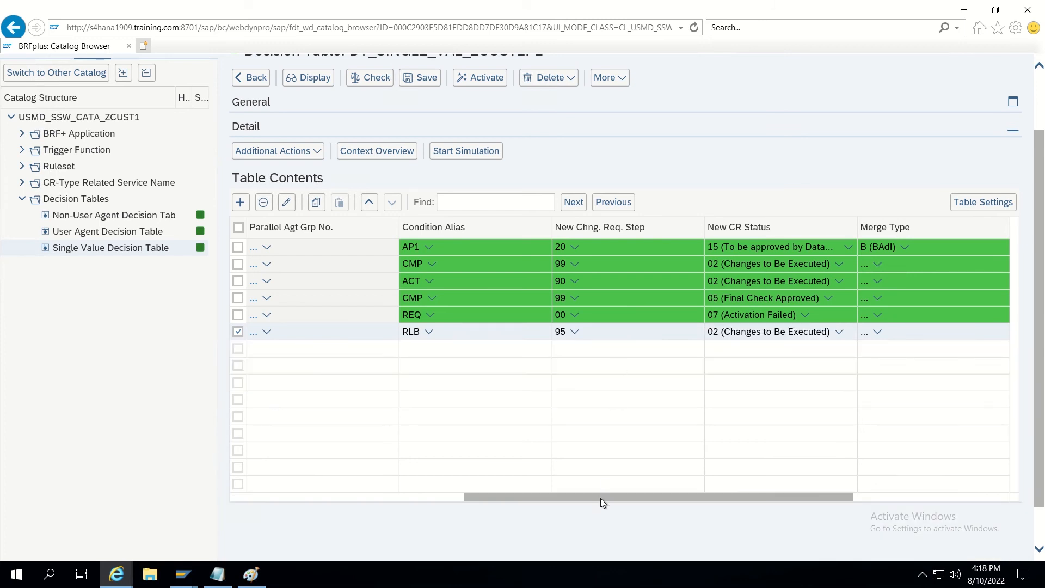
drag(600, 498, 344, 508)
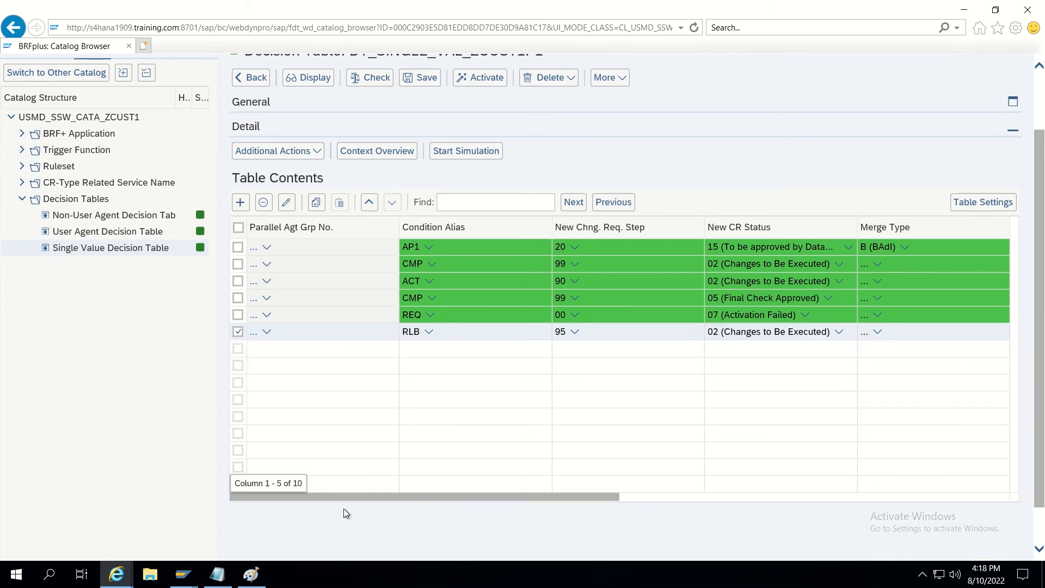
click(238, 332)
Insert a new rule row with CR Previous Step equal to 95 and an empty Previous Action.
click(240, 204)
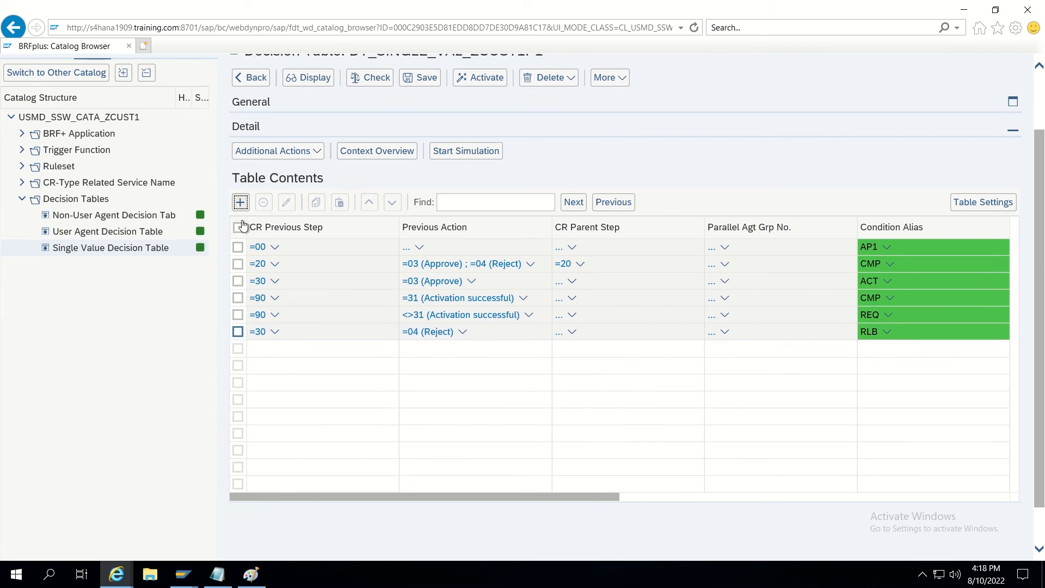
click(255, 284)
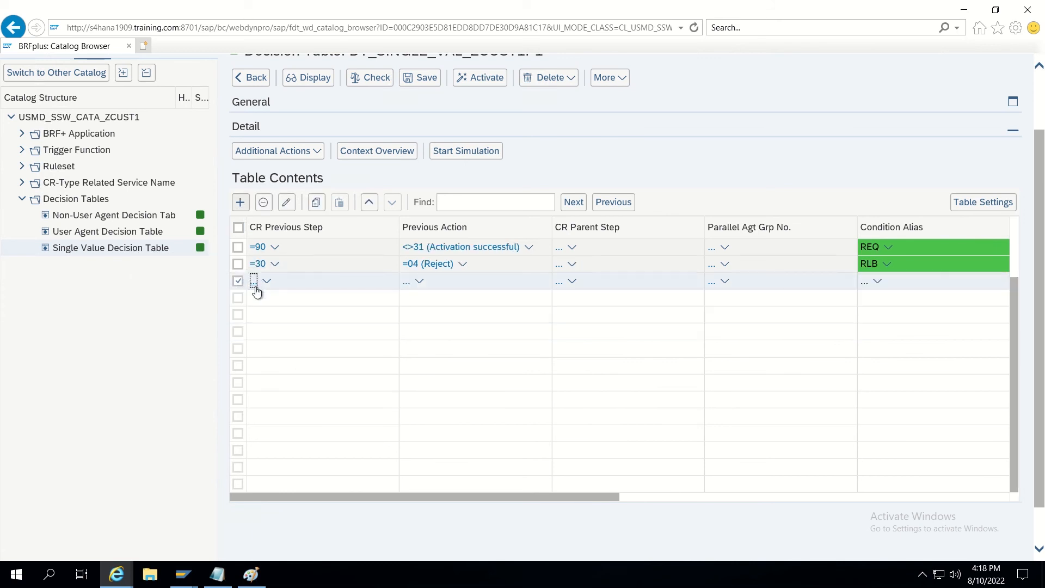
text(9)
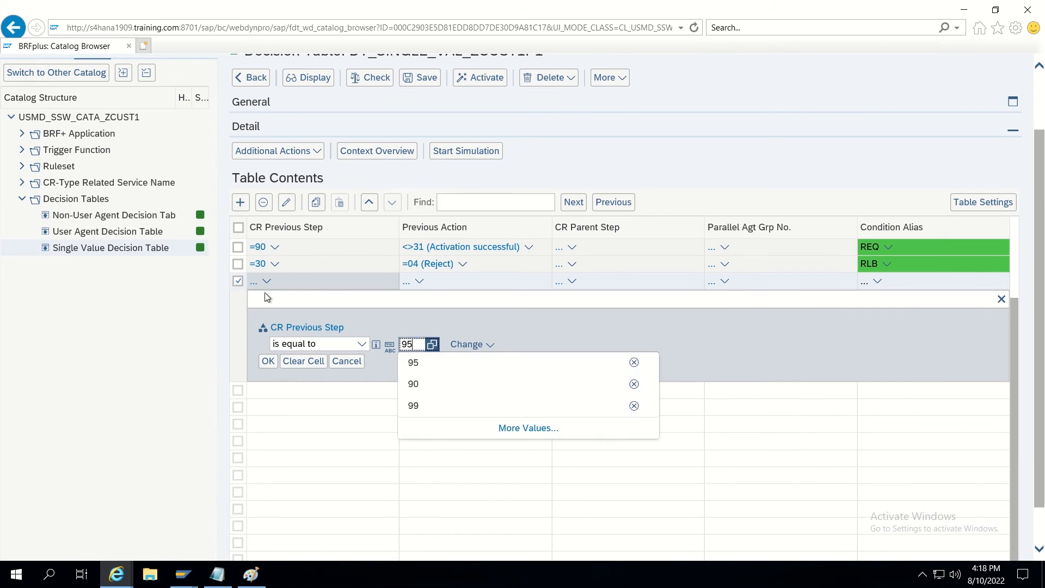
text(5)
click(266, 361)
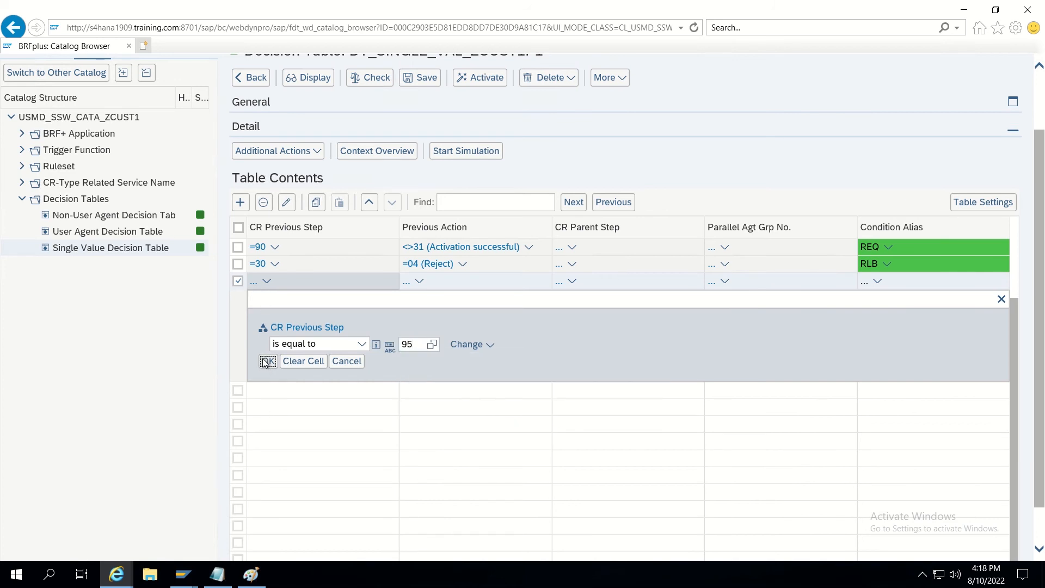
click(407, 283)
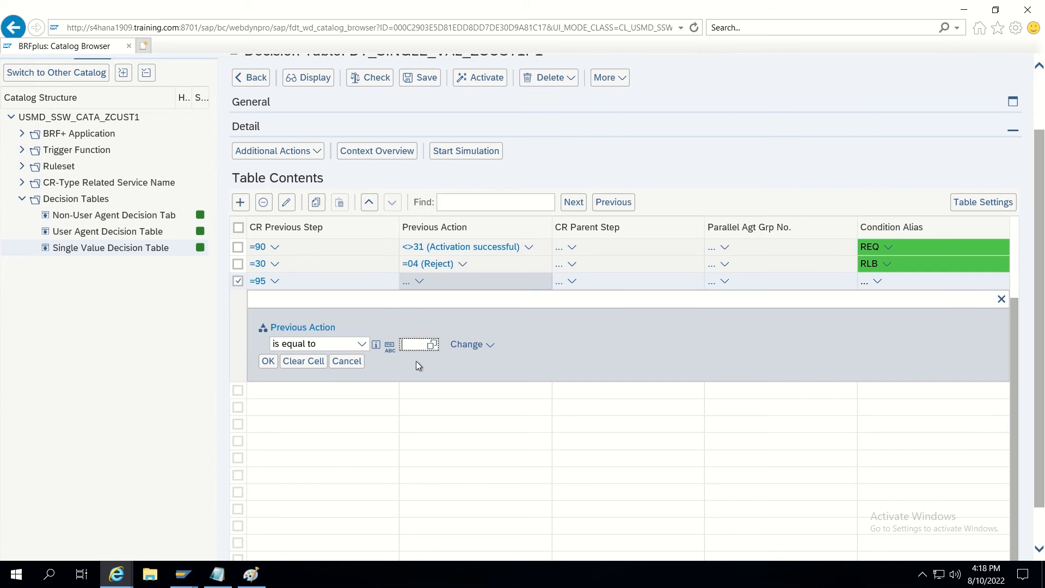
click(301, 362)
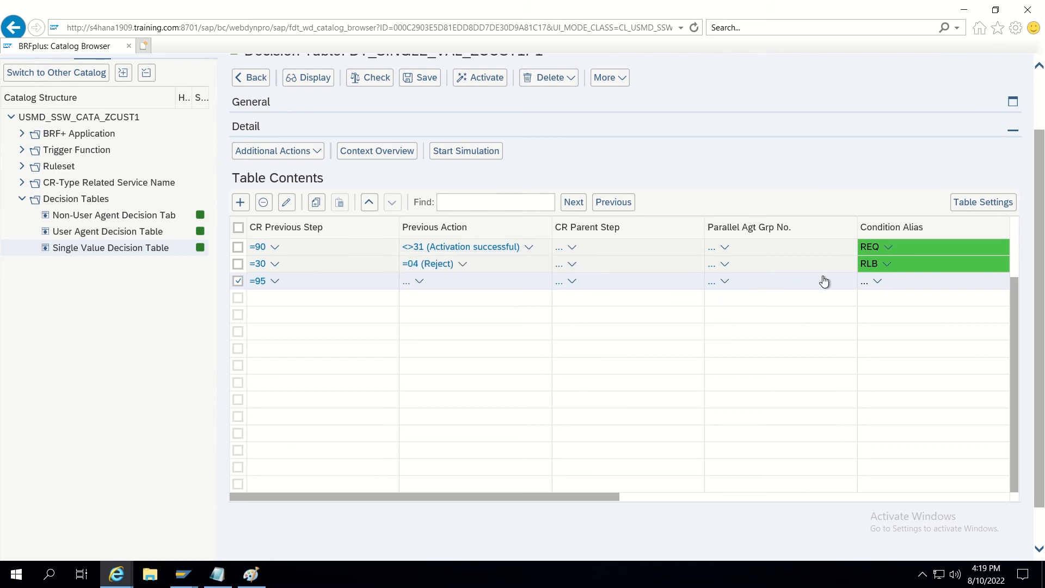
Give the new rule the condition alias CMP.
click(865, 282)
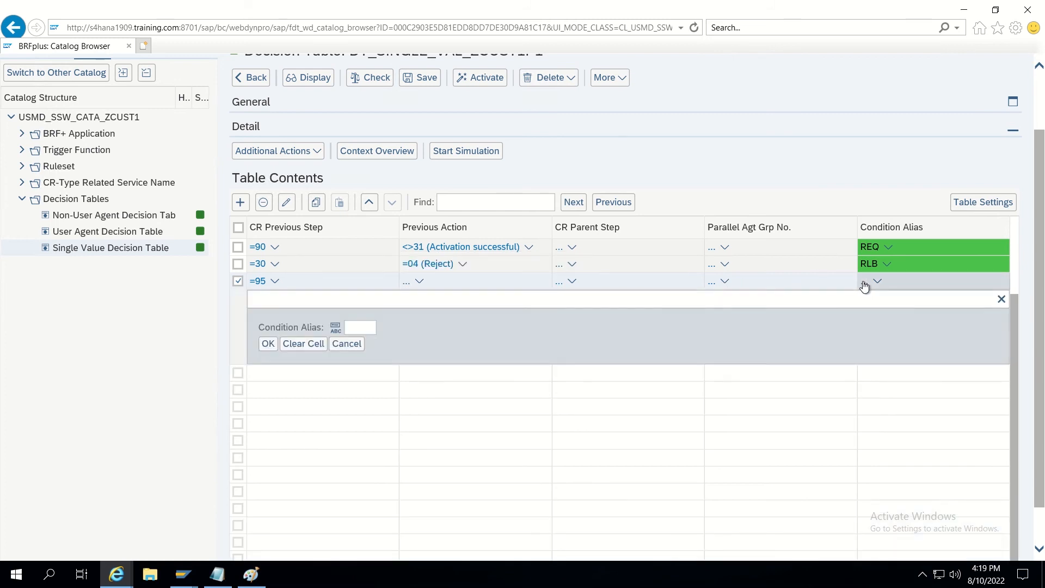
text(CMP)
click(267, 344)
drag(378, 499, 621, 473)
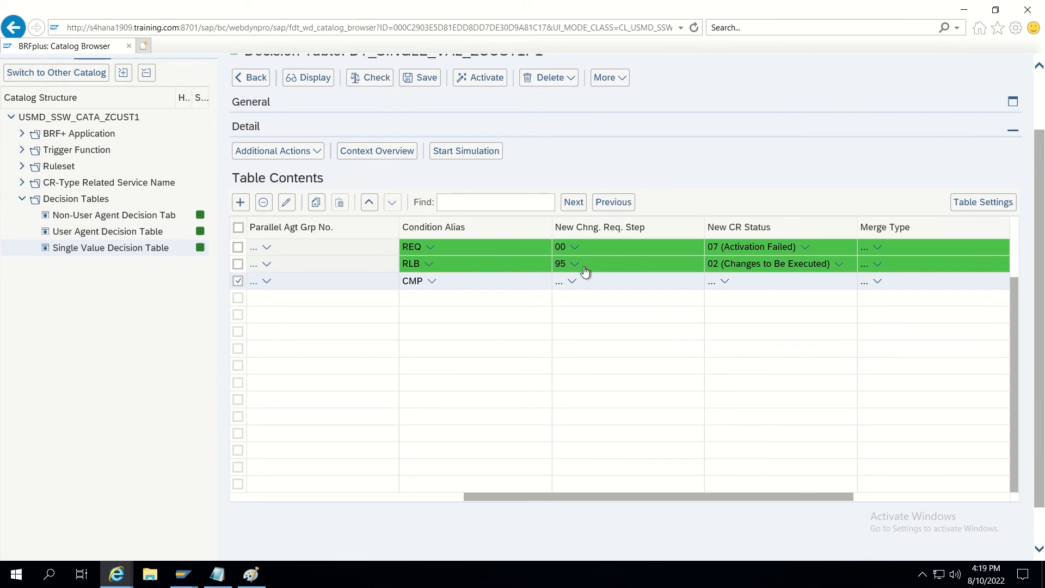
Set the CMP rule's New Chng. Req. Step to 99.
click(560, 287)
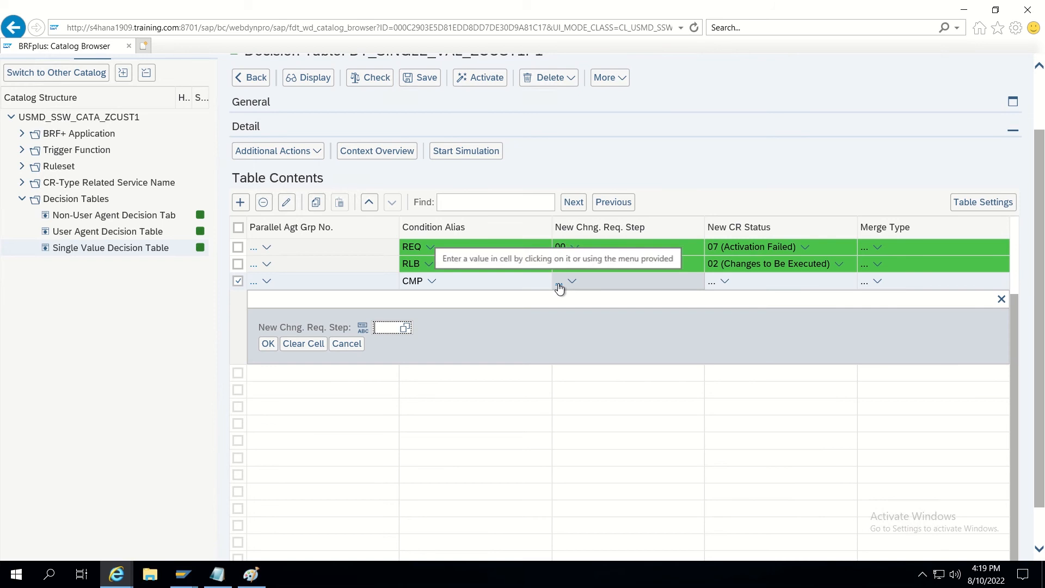
text(99)
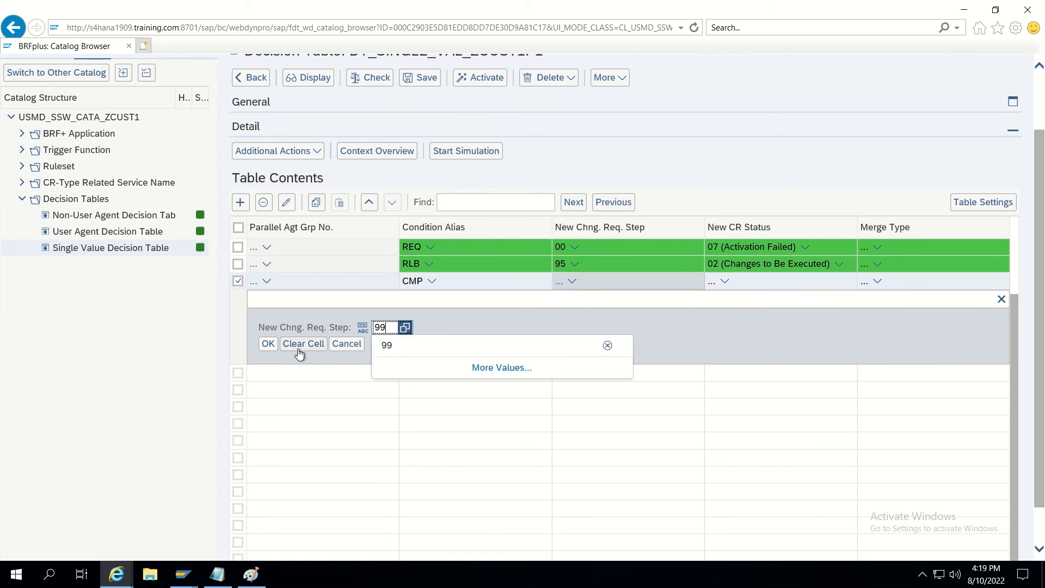
click(274, 349)
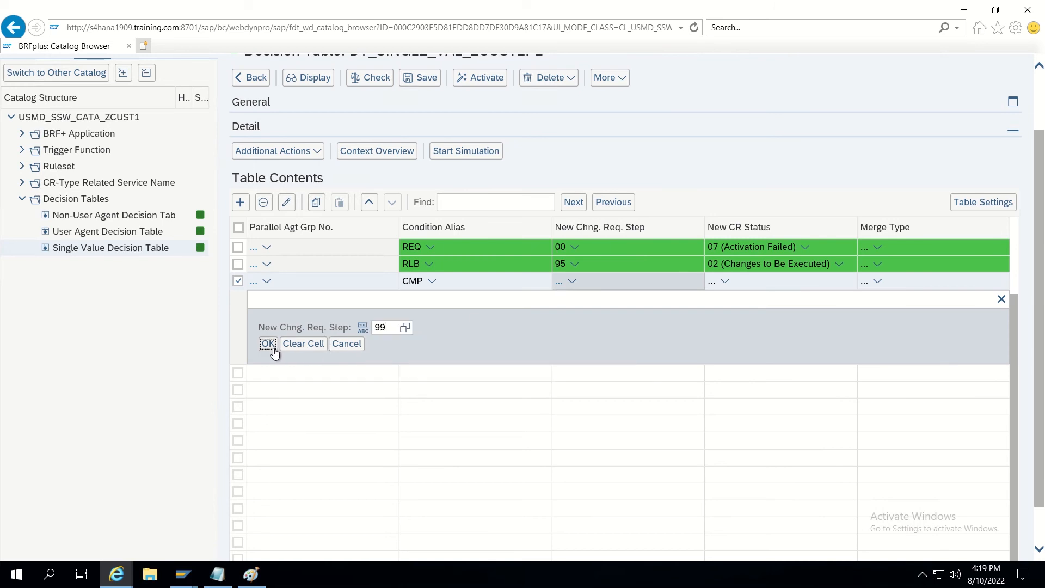
click(273, 349)
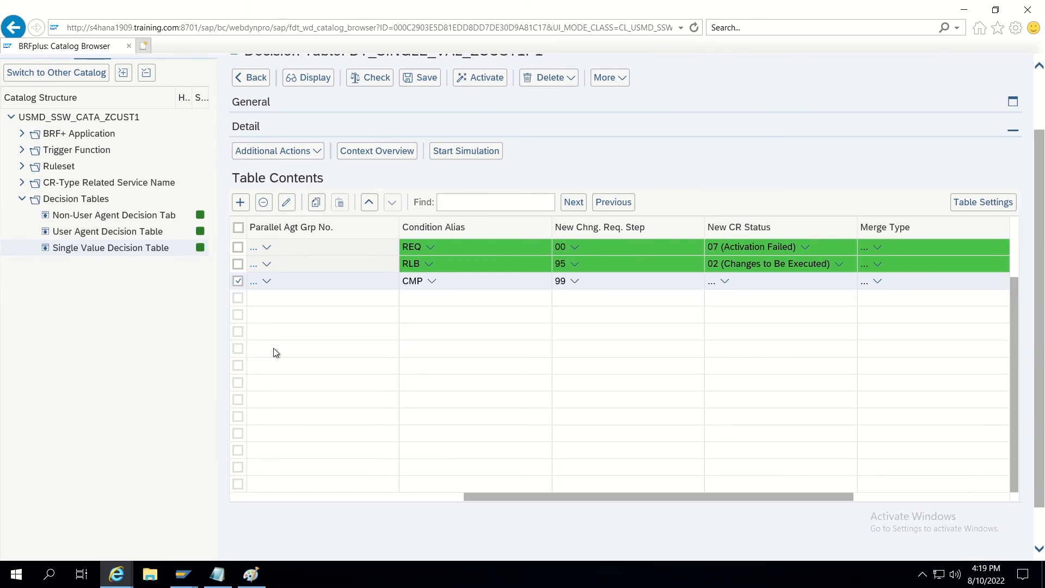
Choose New CR Status 06 (Final Check Rejected) for the CMP rule from the value help.
click(711, 283)
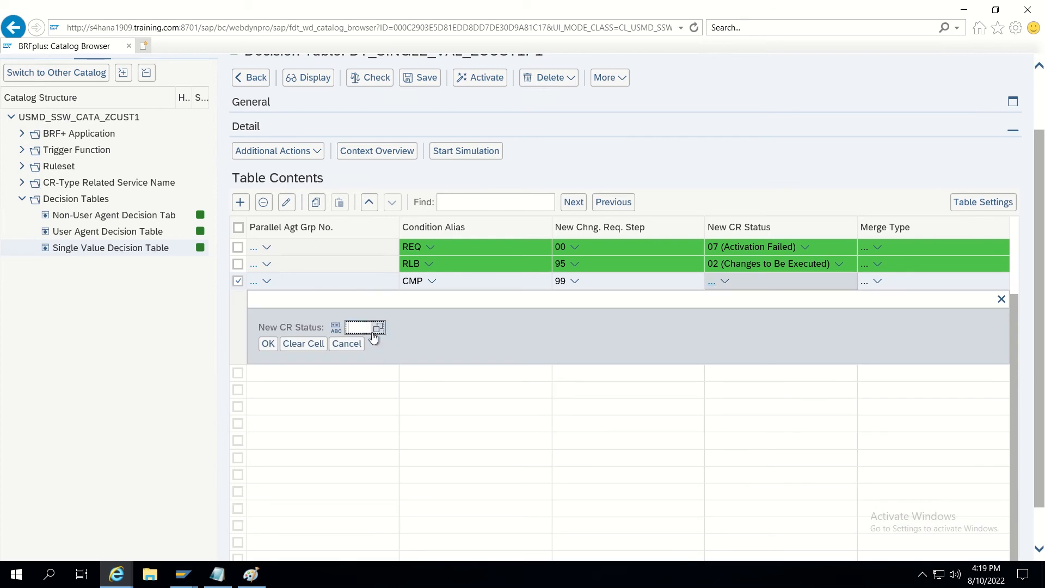
click(372, 330)
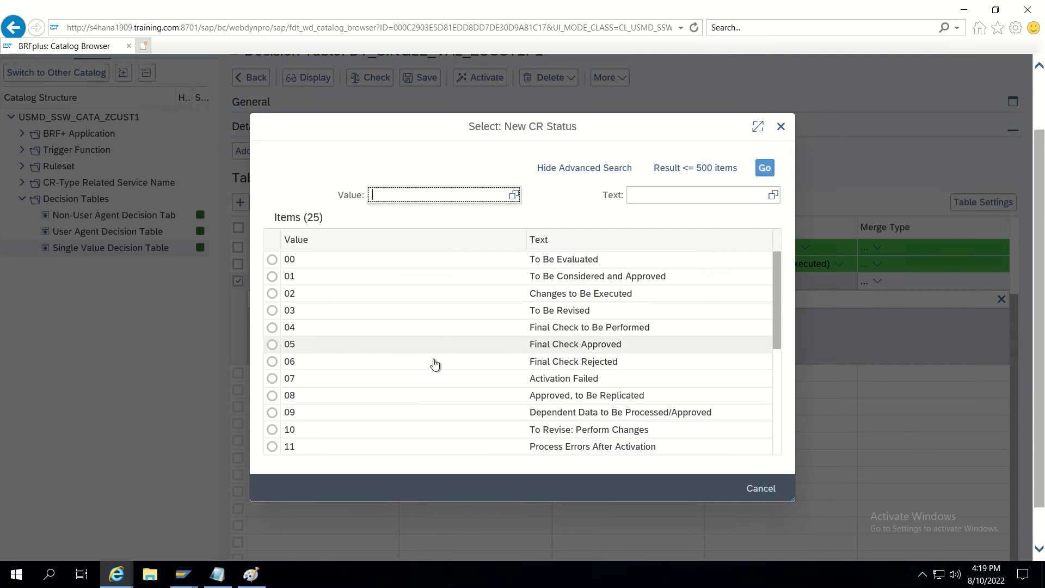
click(271, 362)
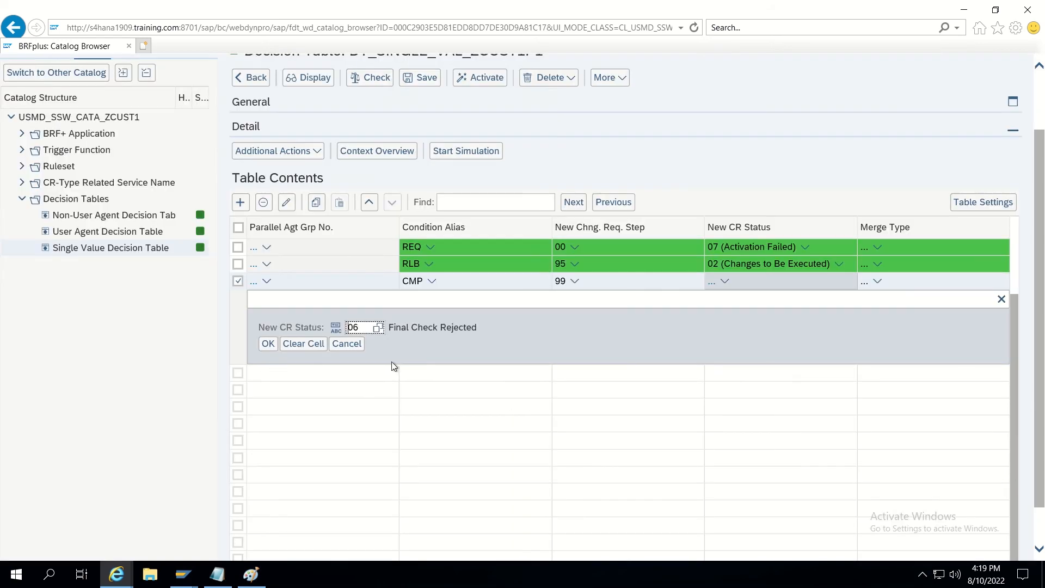
click(274, 347)
scroll(351, 391, up, 3)
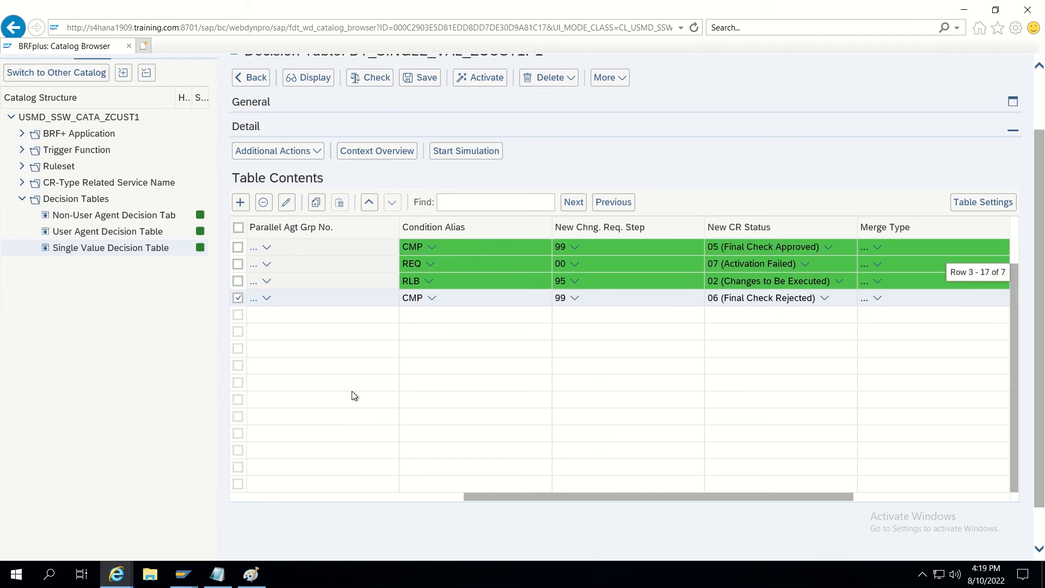
scroll(354, 397, up, 1)
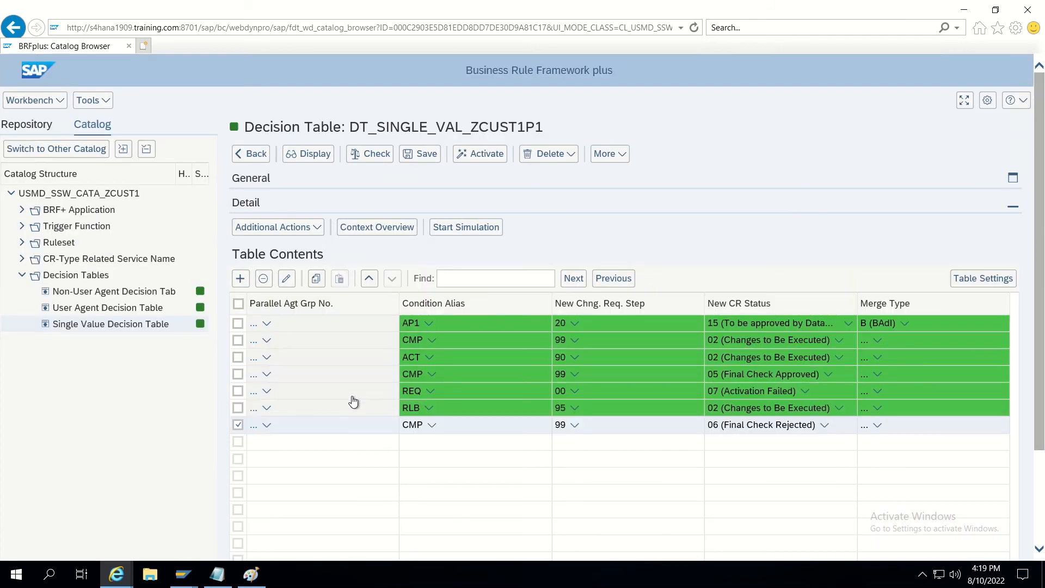
scroll(305, 459, down, 2)
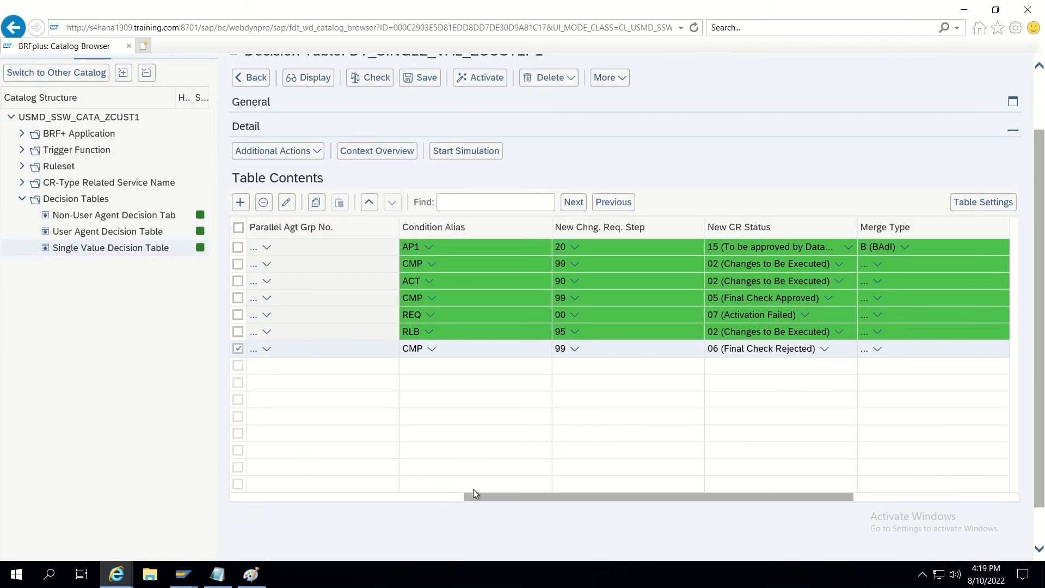
drag(481, 494, 279, 502)
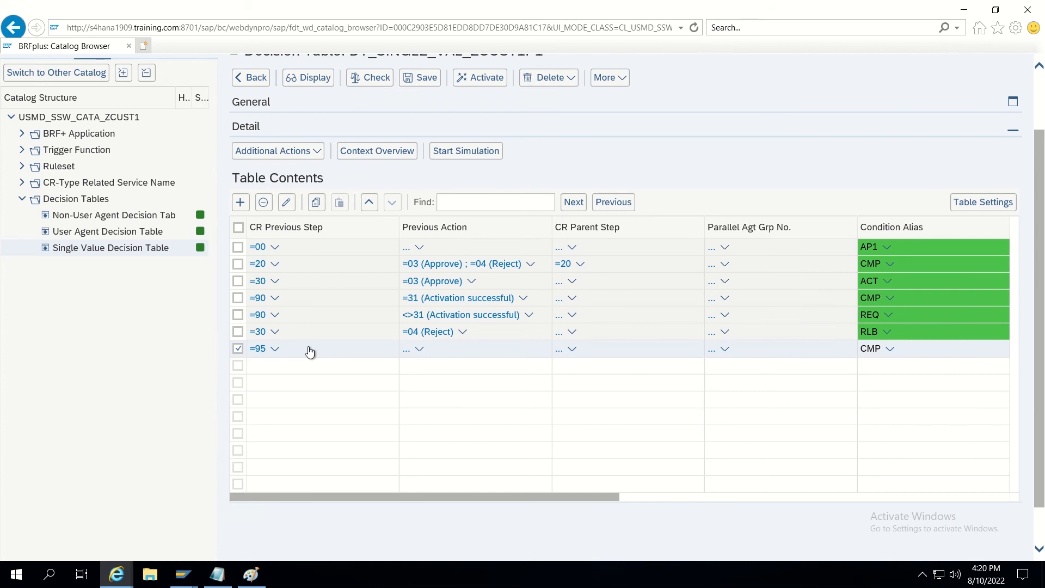
Save DT_SINGLE_VAL_ZCUST1P1 and switch to the User Agent Decision Table in the catalog.
click(426, 88)
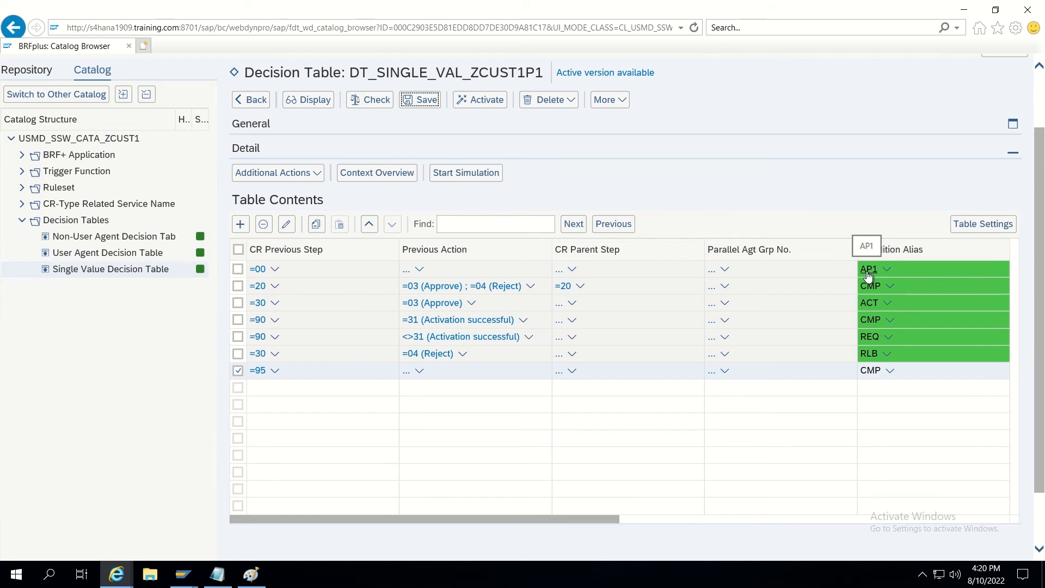
click(102, 256)
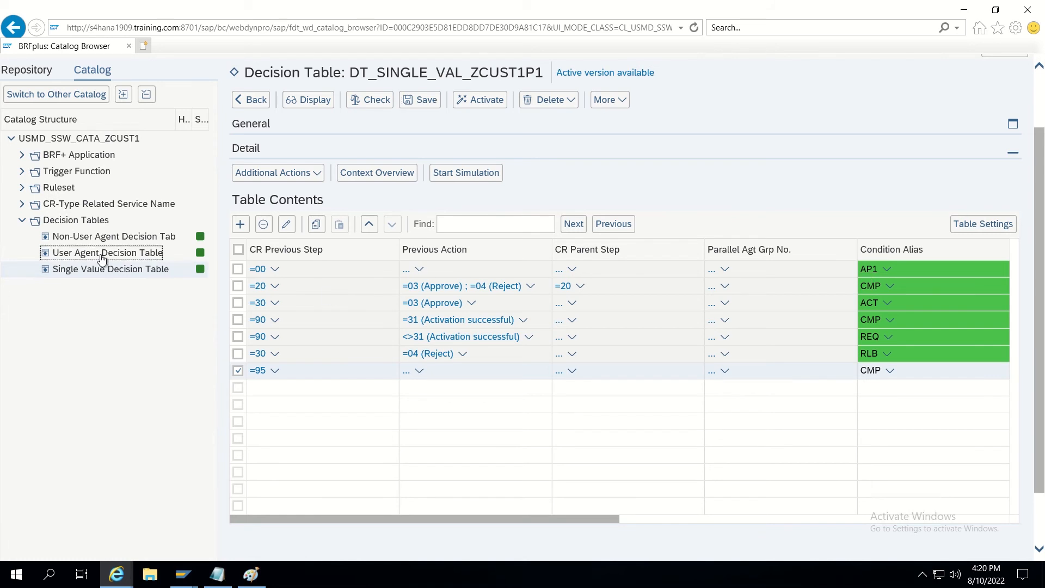
Put the user agent decision table into edit mode and insert three new rows.
click(292, 84)
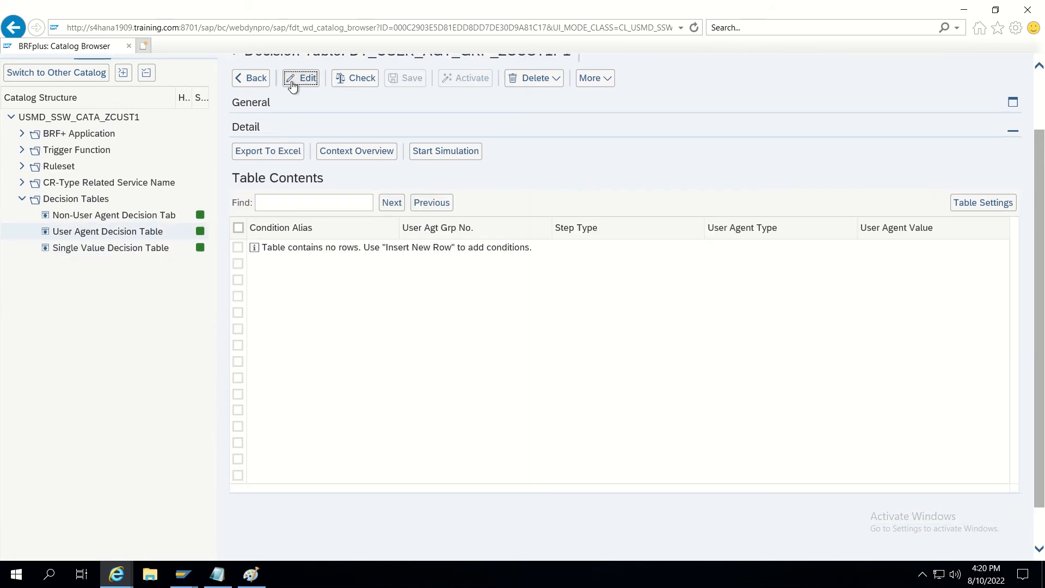
click(240, 206)
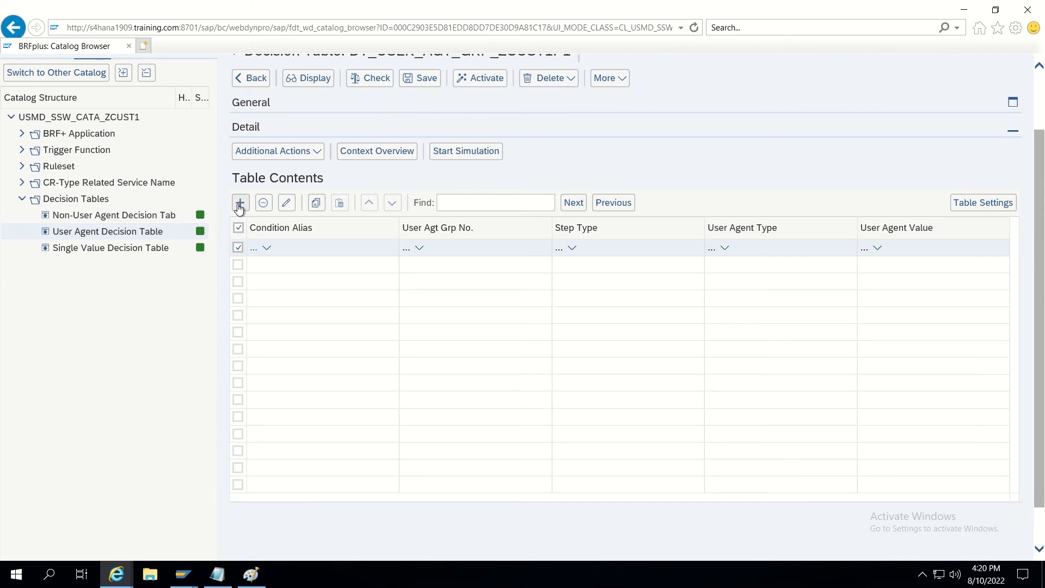
click(240, 206)
click(240, 204)
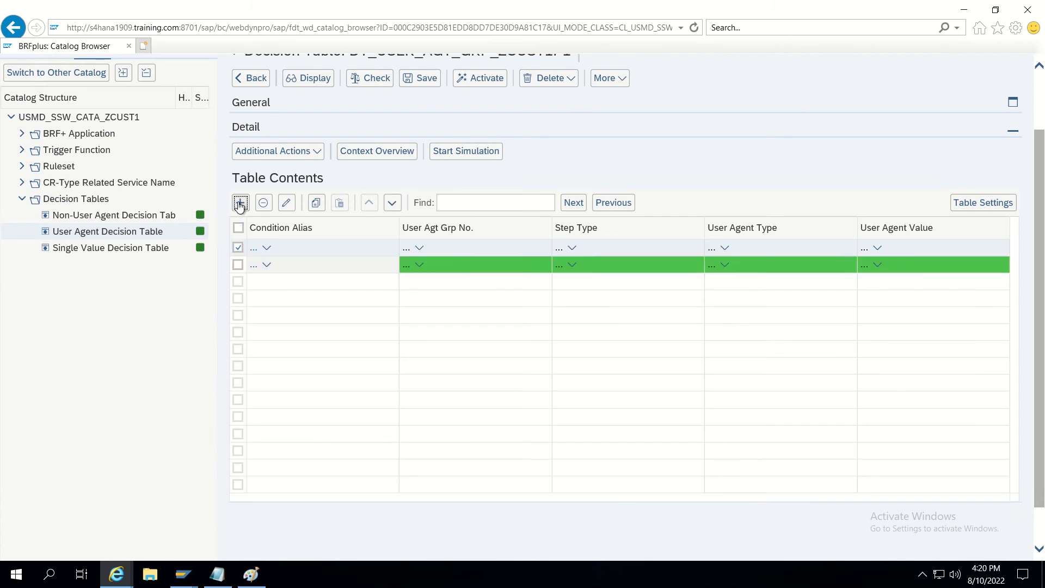
Set Condition Alias equal to AP1 on each of the three new rows.
click(254, 250)
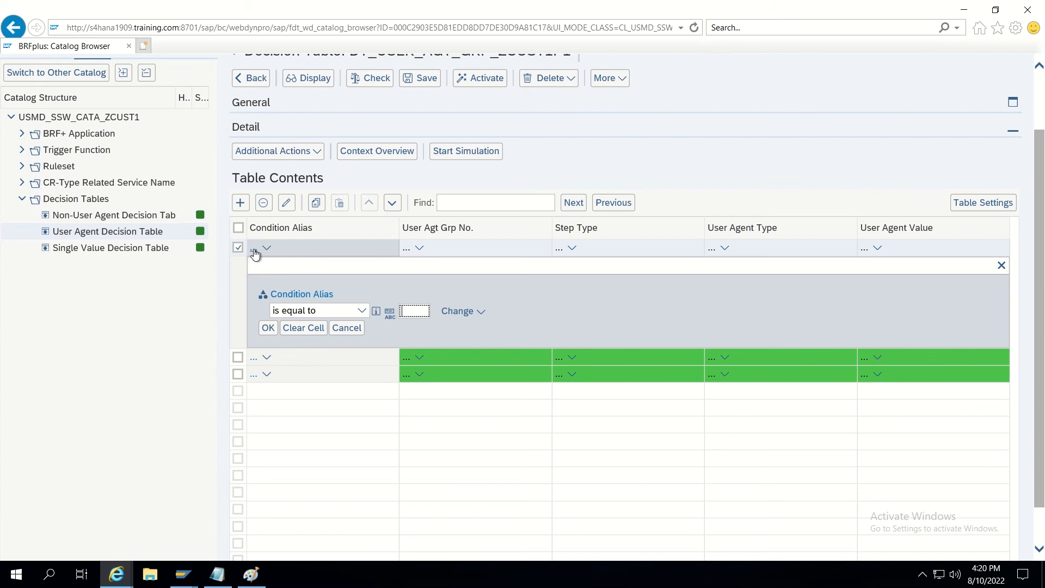
text(AP1)
click(268, 327)
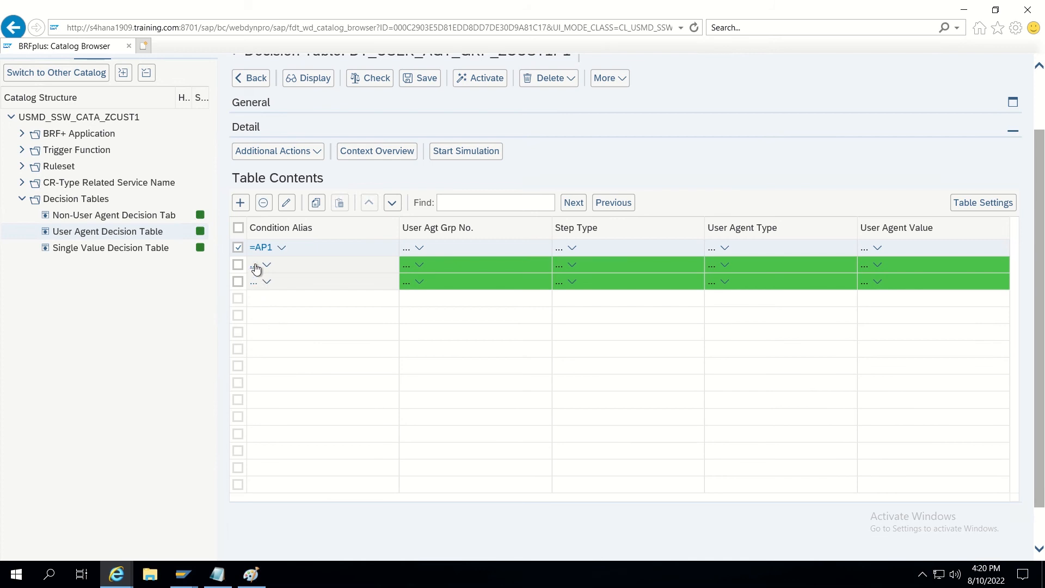
click(256, 266)
text(AP1)
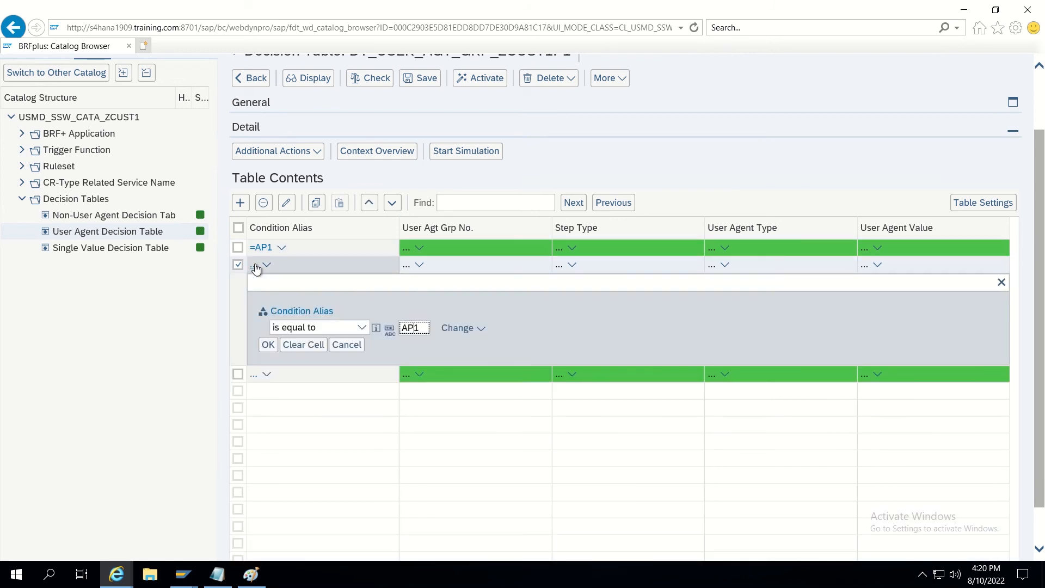
click(268, 345)
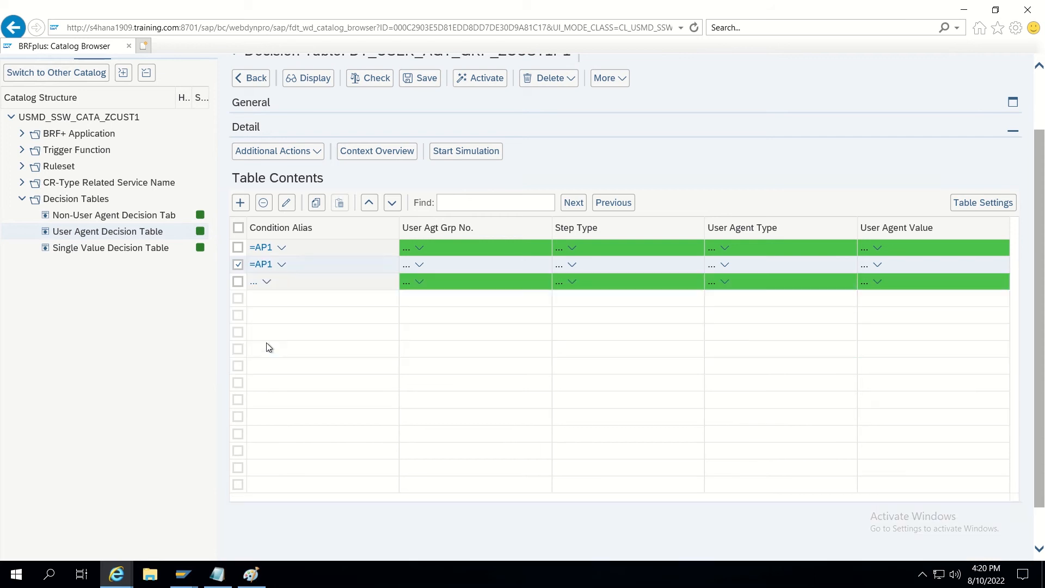
click(256, 286)
text(AP)
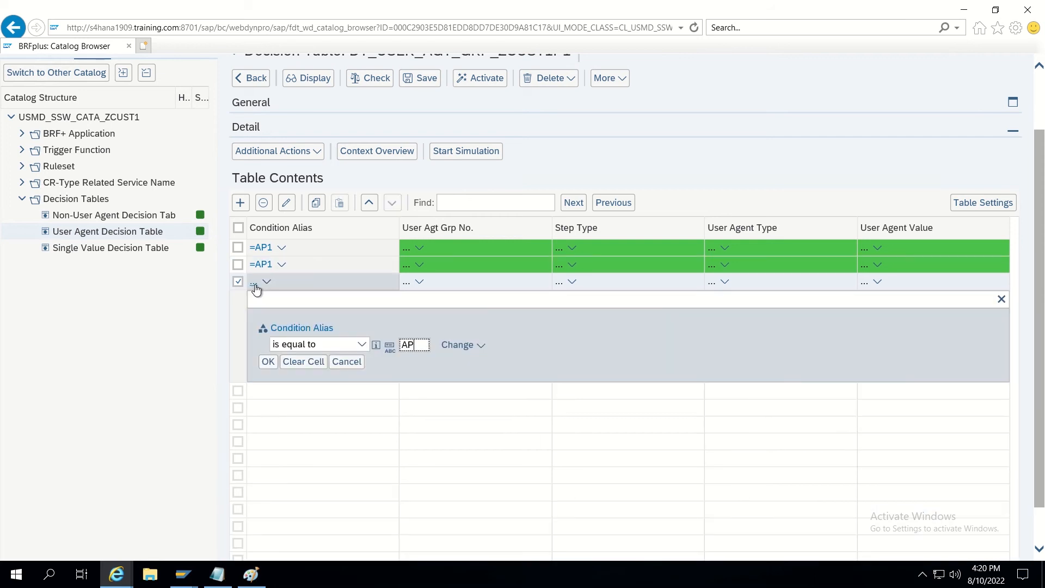
text(1)
click(269, 362)
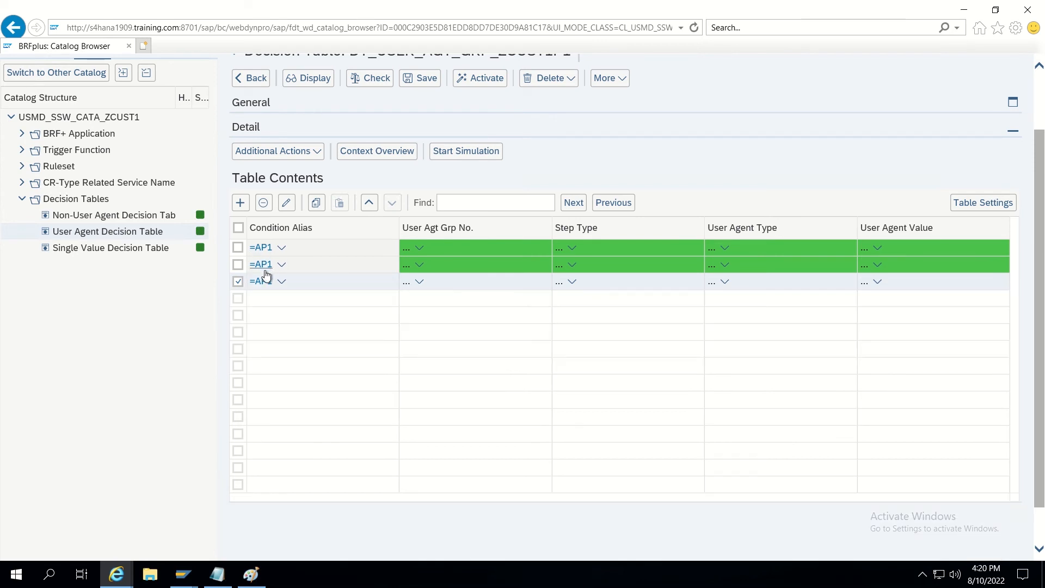
click(407, 249)
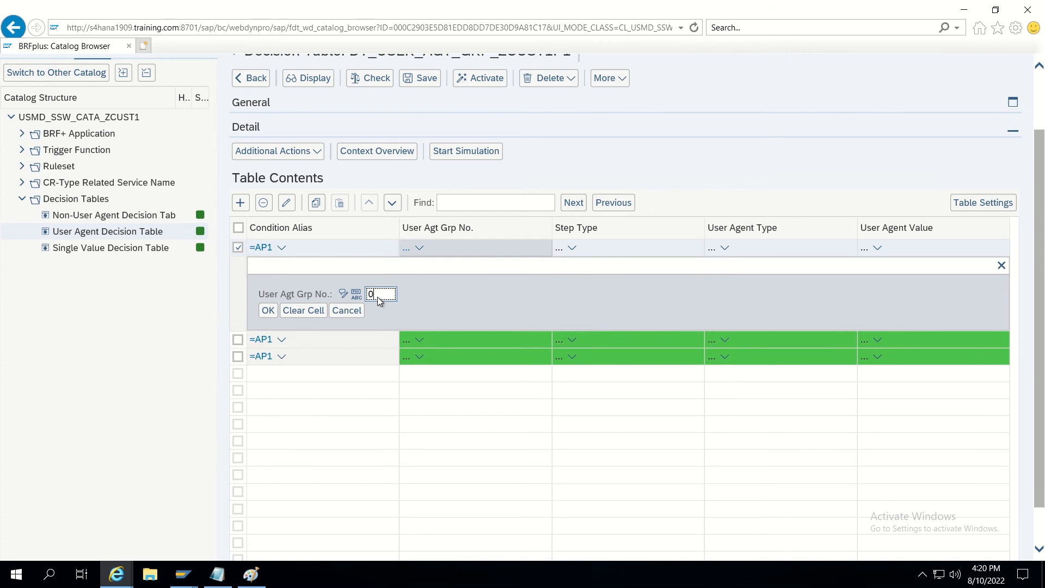
Assign User Agt Grp No. 001, 002 and 003 to the three AP1 rows.
click(268, 311)
click(408, 265)
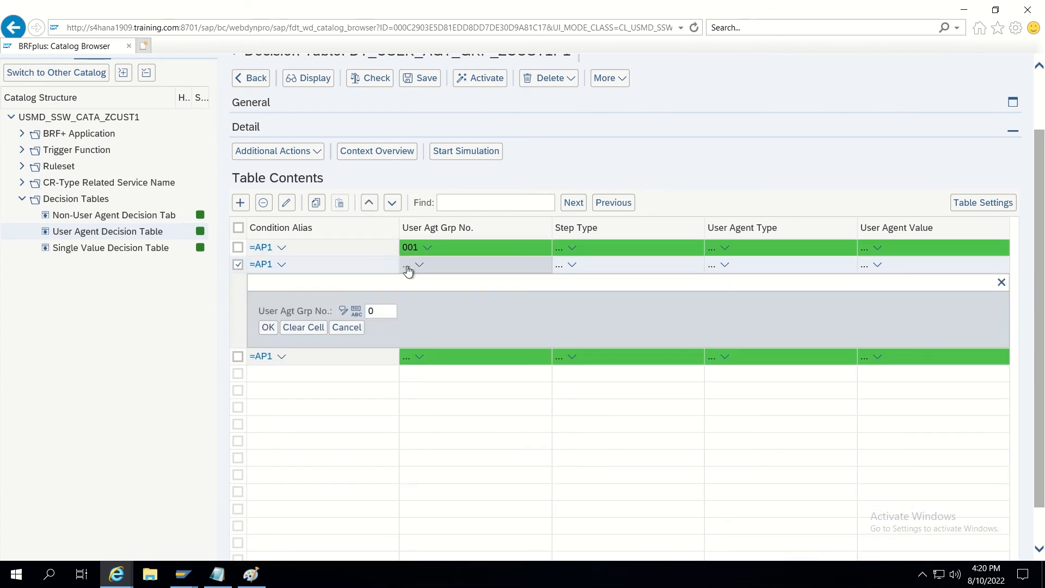
text(2)
click(388, 308)
key(BackSpace)
mouse_move(592, 14)
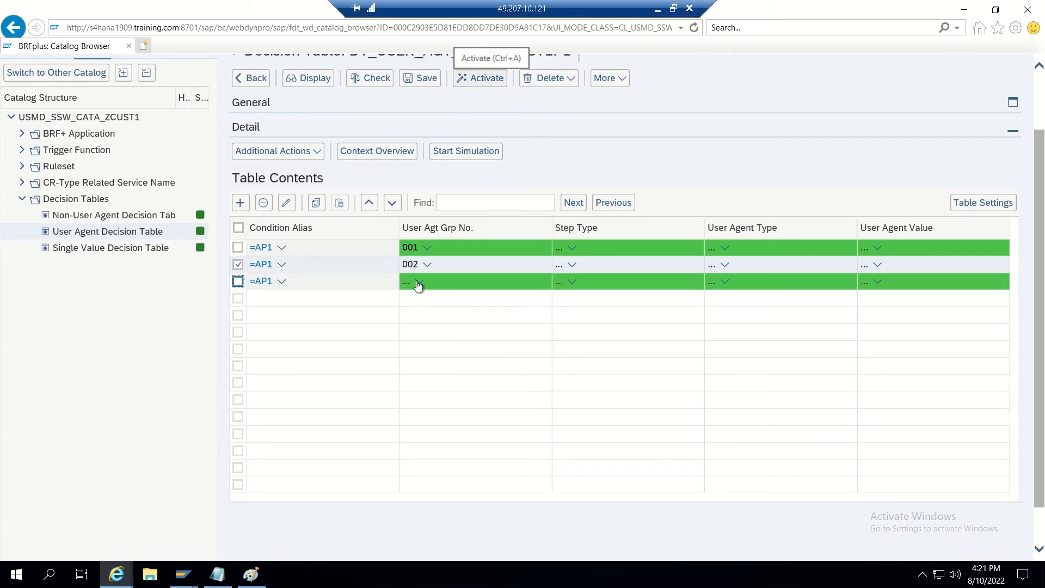
click(405, 282)
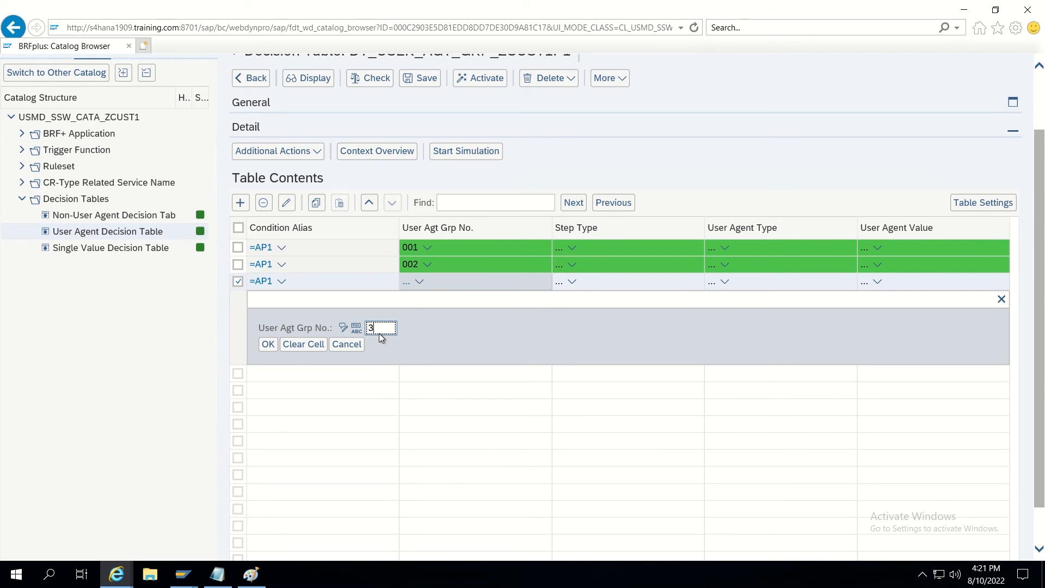
click(267, 346)
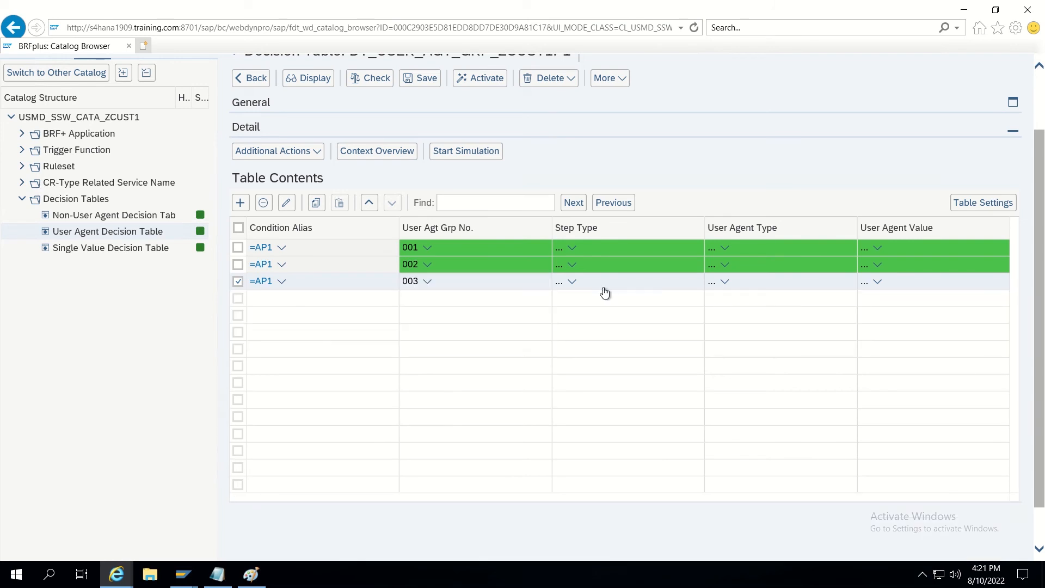
Set Step Type 2 (Approve Change Request) on all three AP1 rows.
click(561, 252)
text(2)
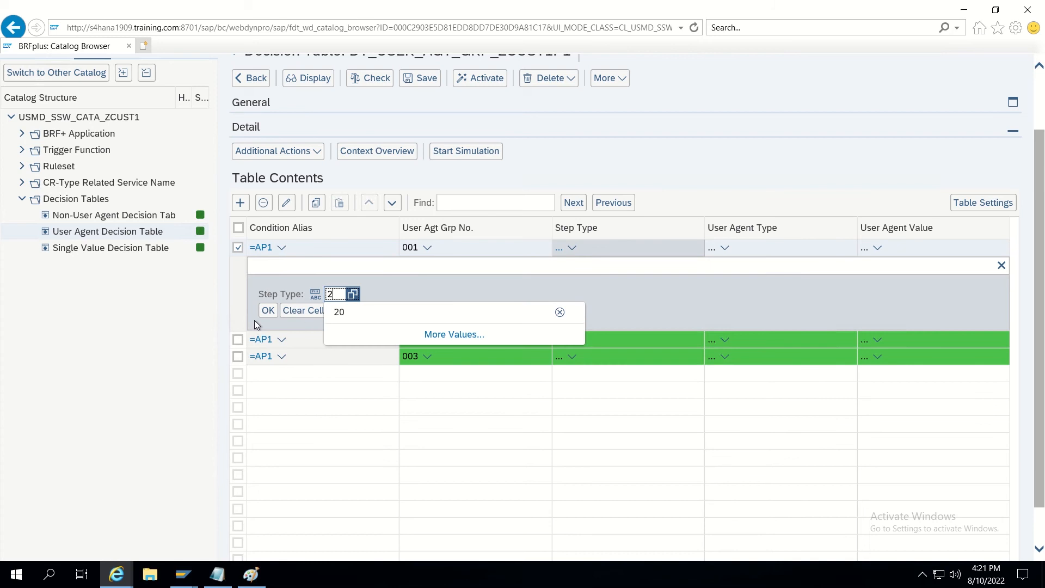
click(268, 314)
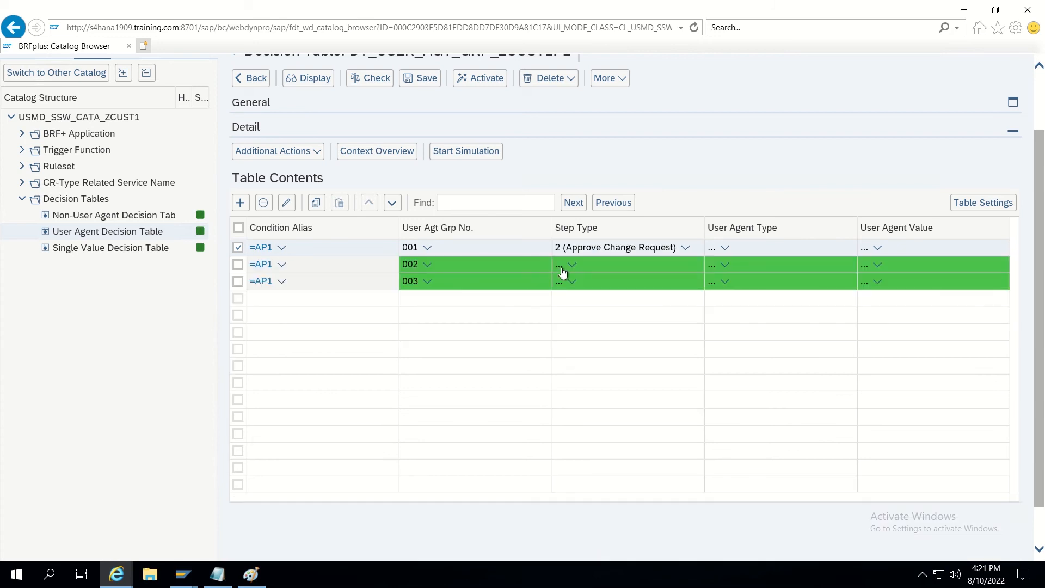
click(560, 267)
text(2)
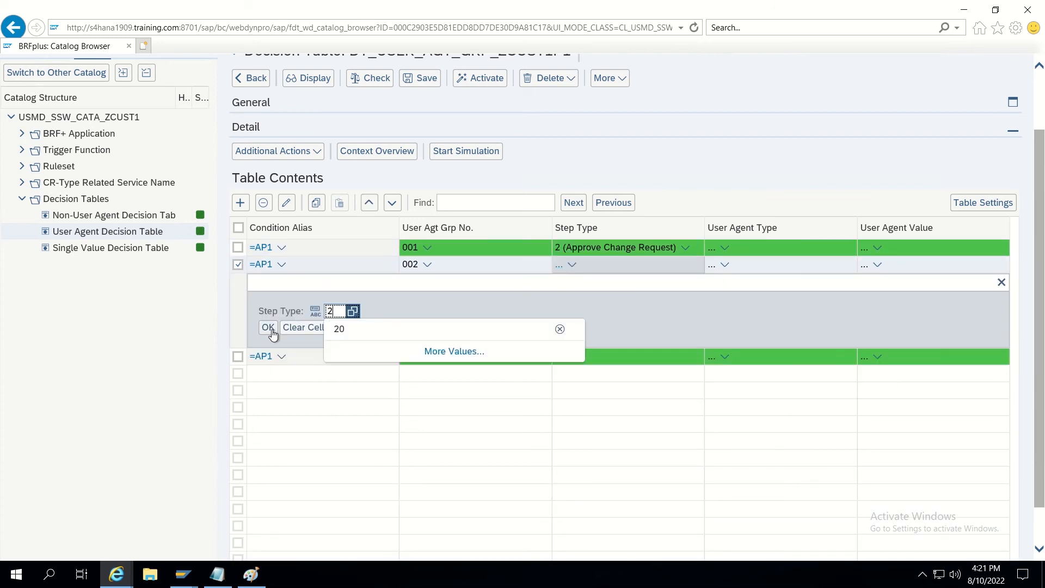
click(269, 328)
click(559, 284)
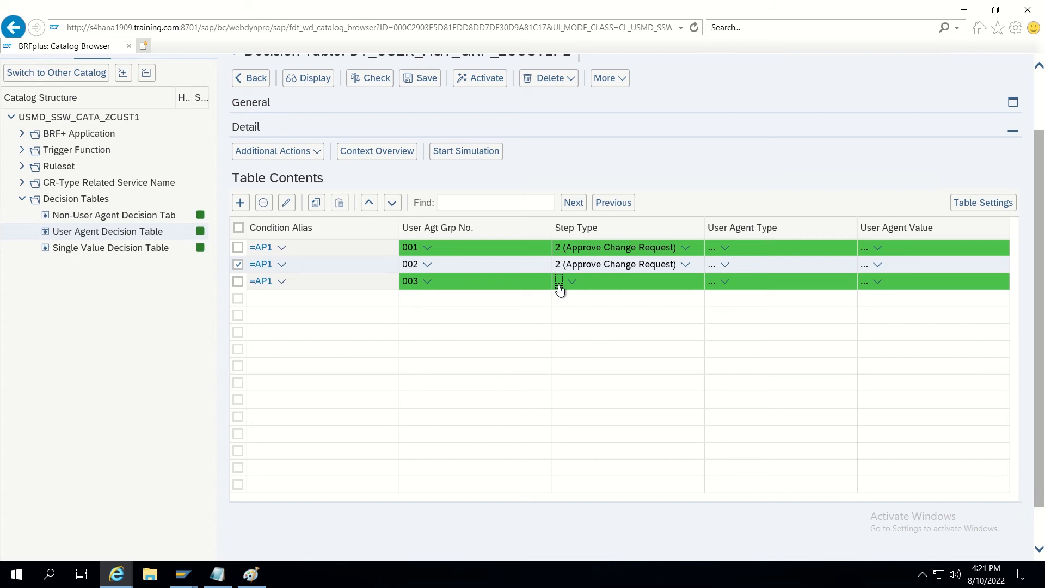
text(2)
click(268, 345)
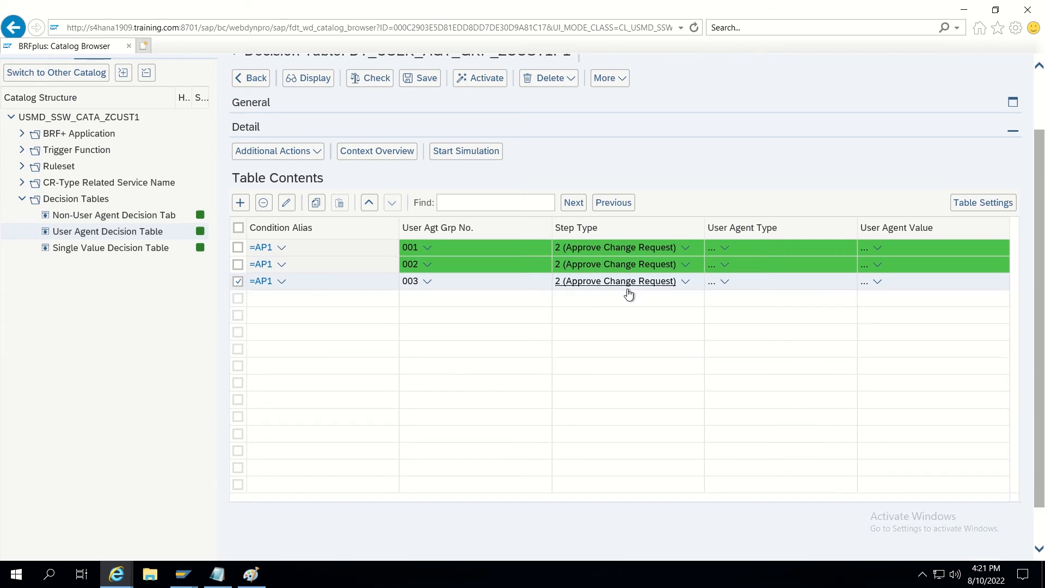
Set User Agent Type US (User) on all three AP1 rows.
click(711, 250)
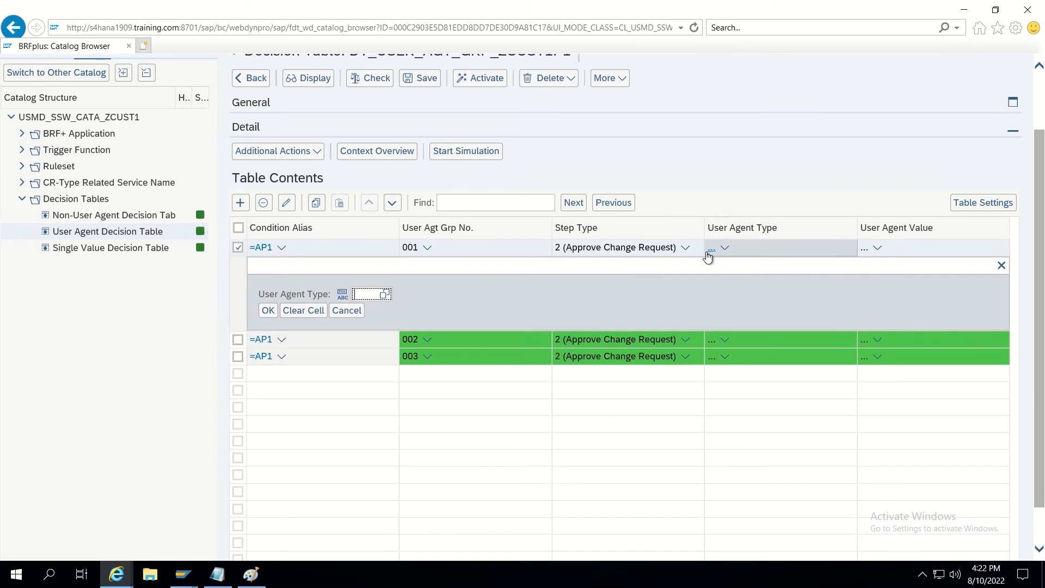
text(US)
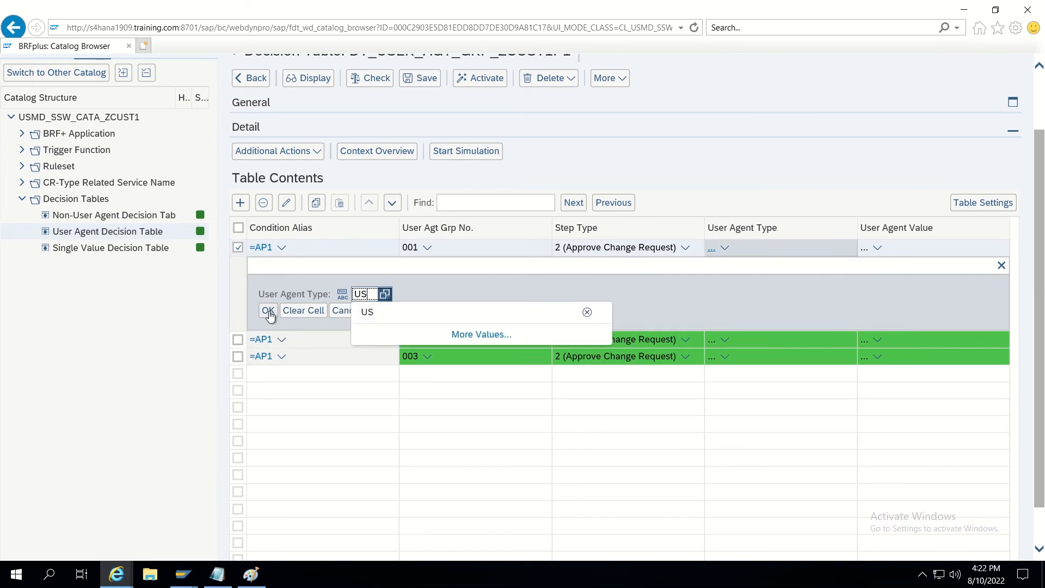
click(267, 310)
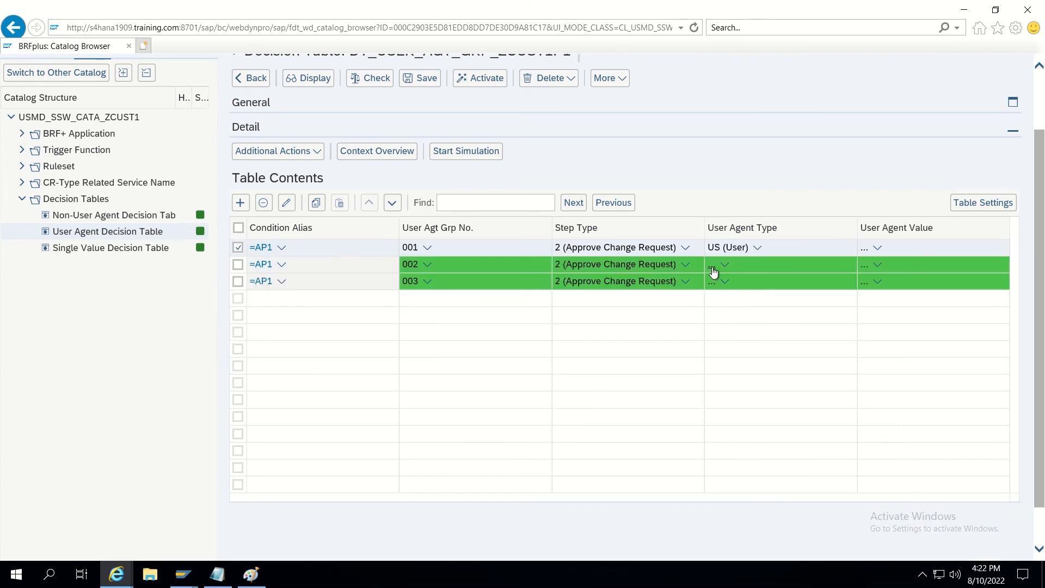
click(712, 267)
text(US)
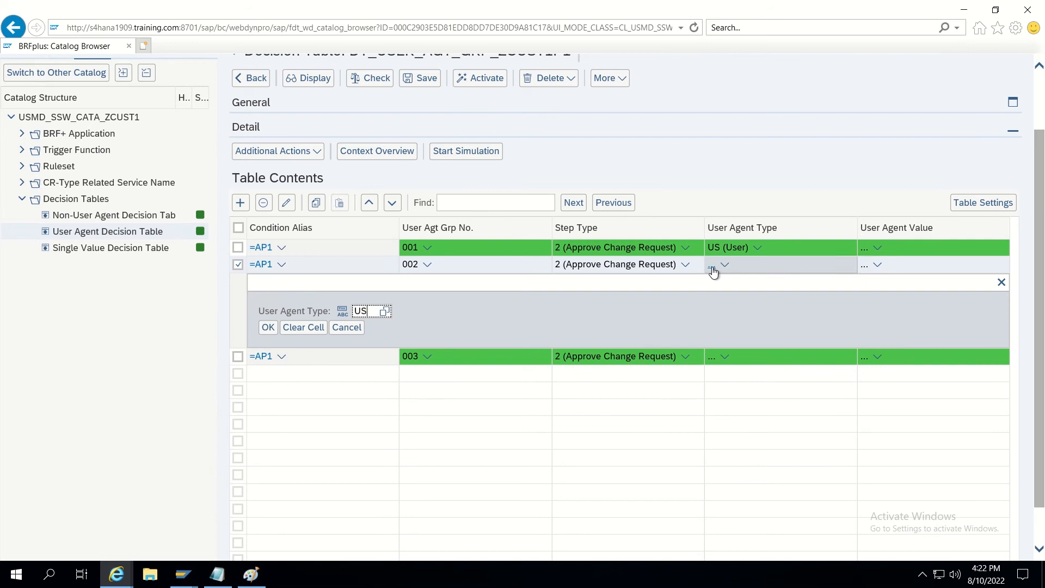
click(268, 327)
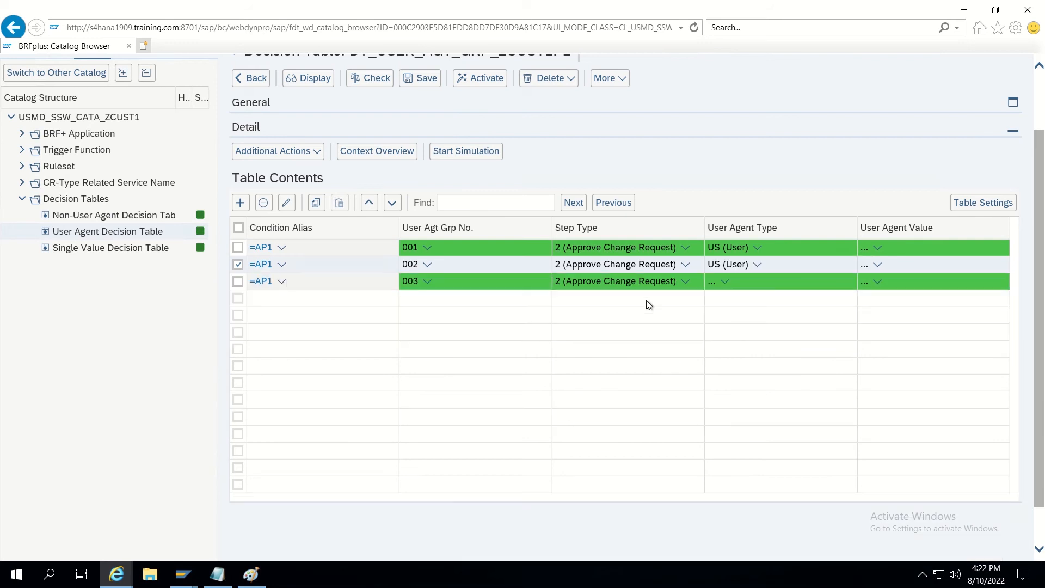
click(713, 283)
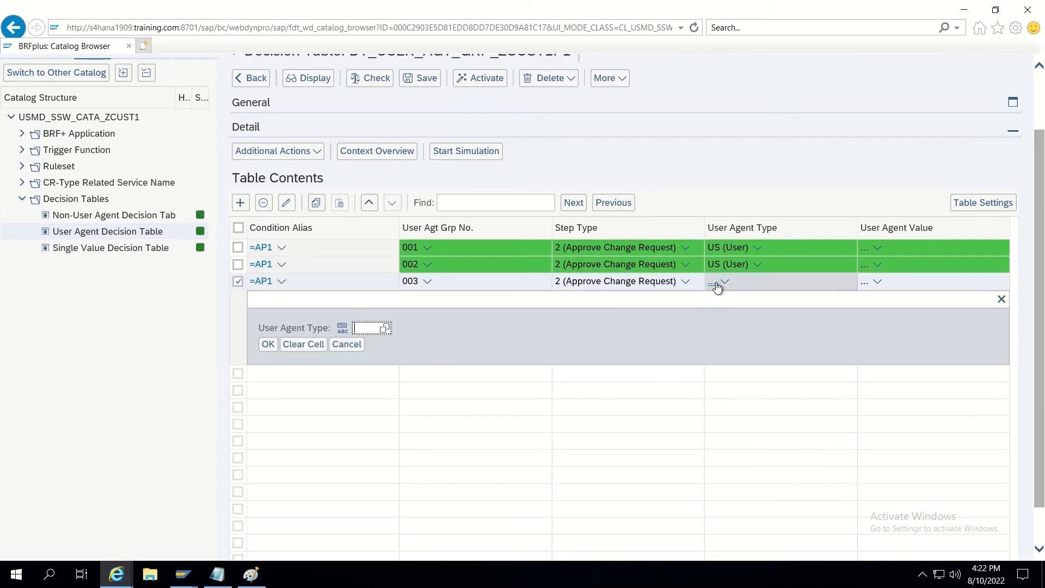
text(US)
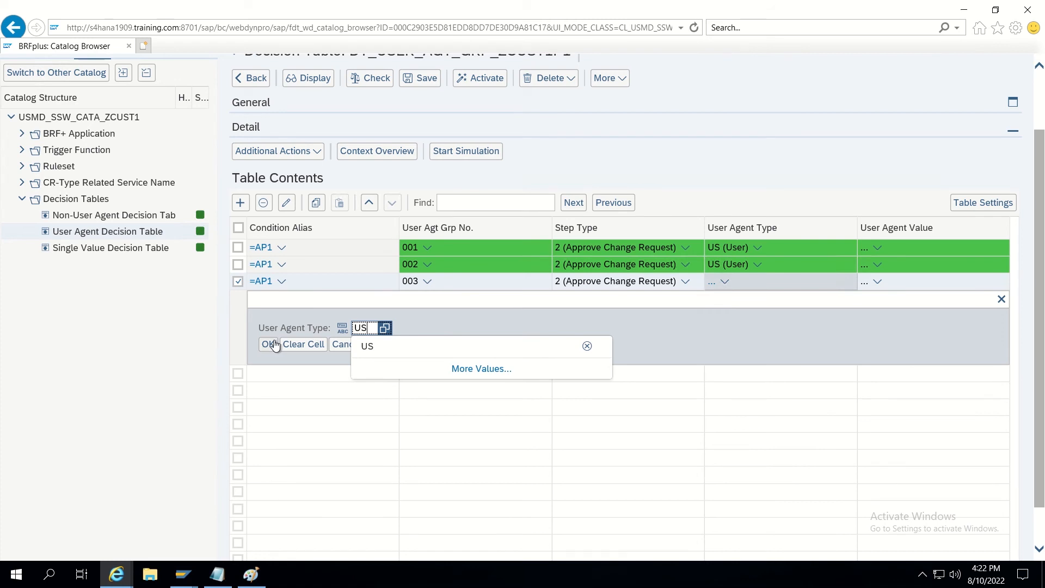
click(269, 344)
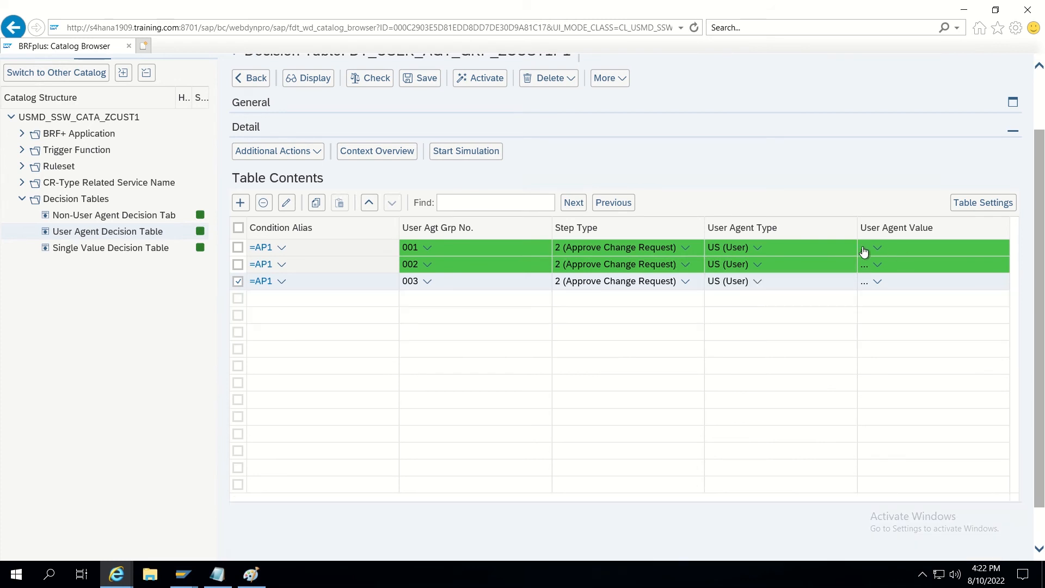
Enter User Agent Values TESTMDG1, TESTMDG2 and TESTMDG3 for rows 001, 002 and 003.
click(864, 249)
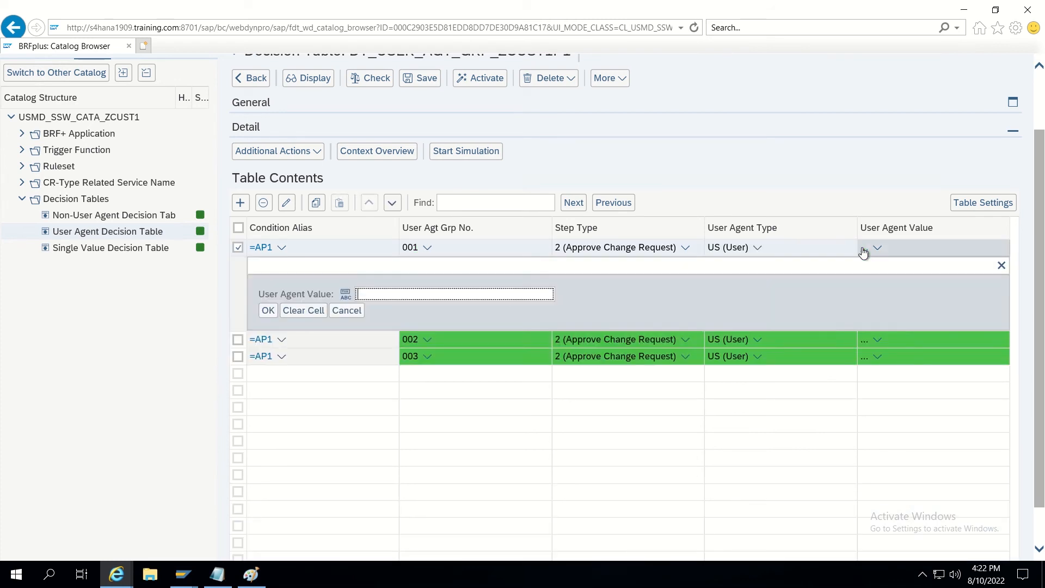
text(TESTMDG1)
click(266, 312)
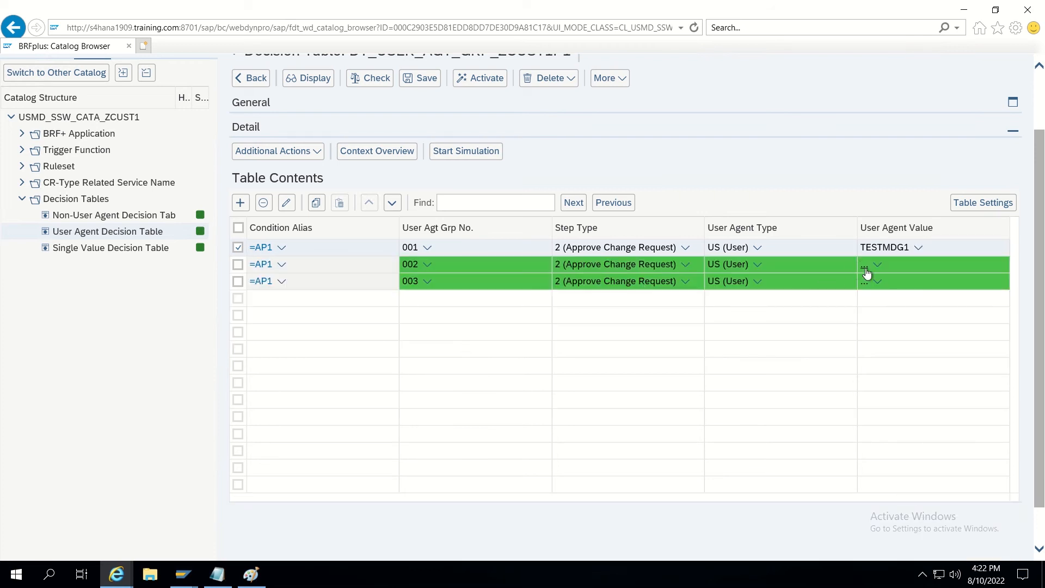
click(867, 271)
text(T)
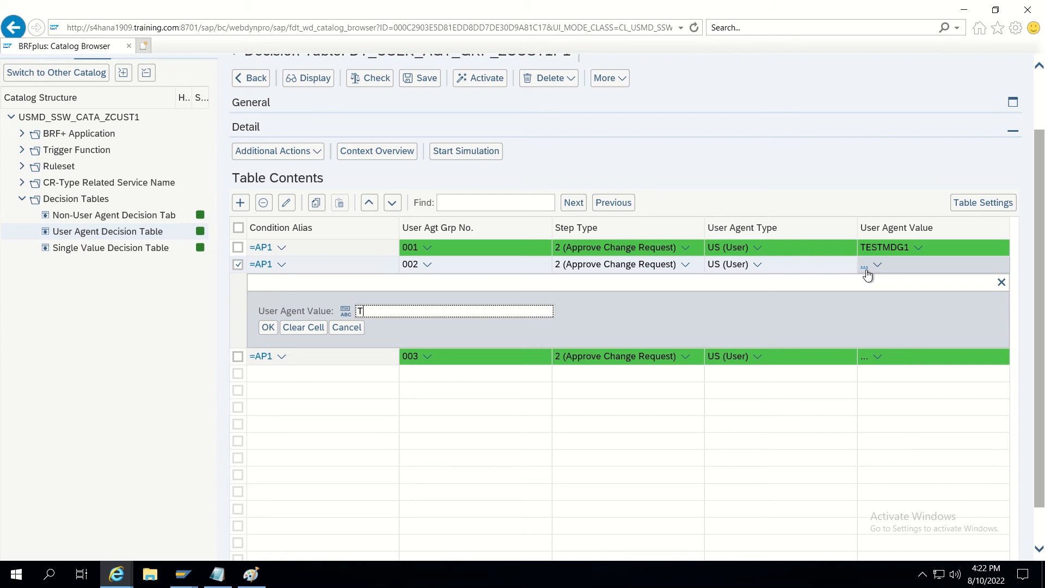
text(ESTMDG2)
click(268, 328)
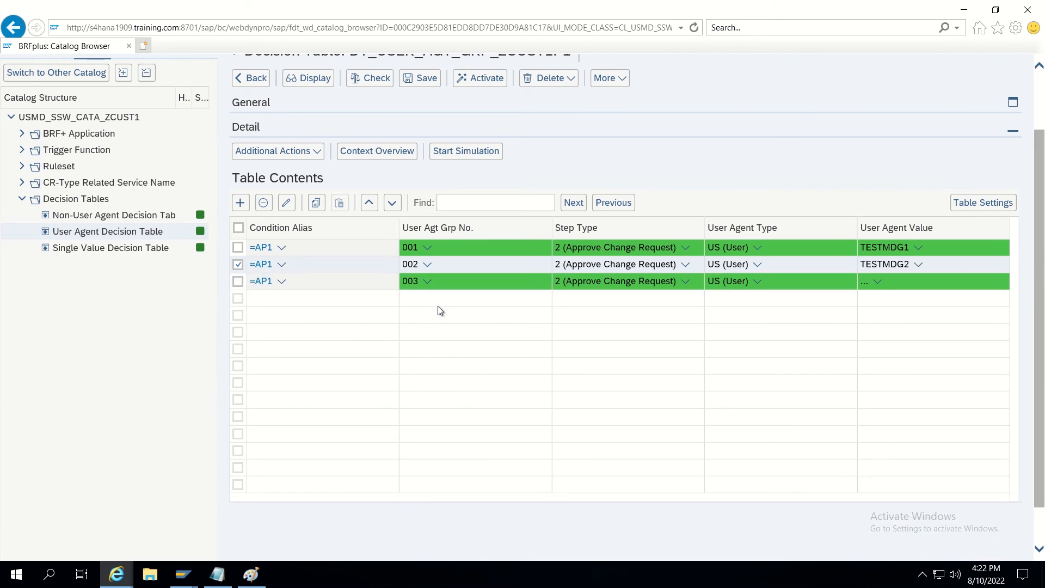
click(864, 282)
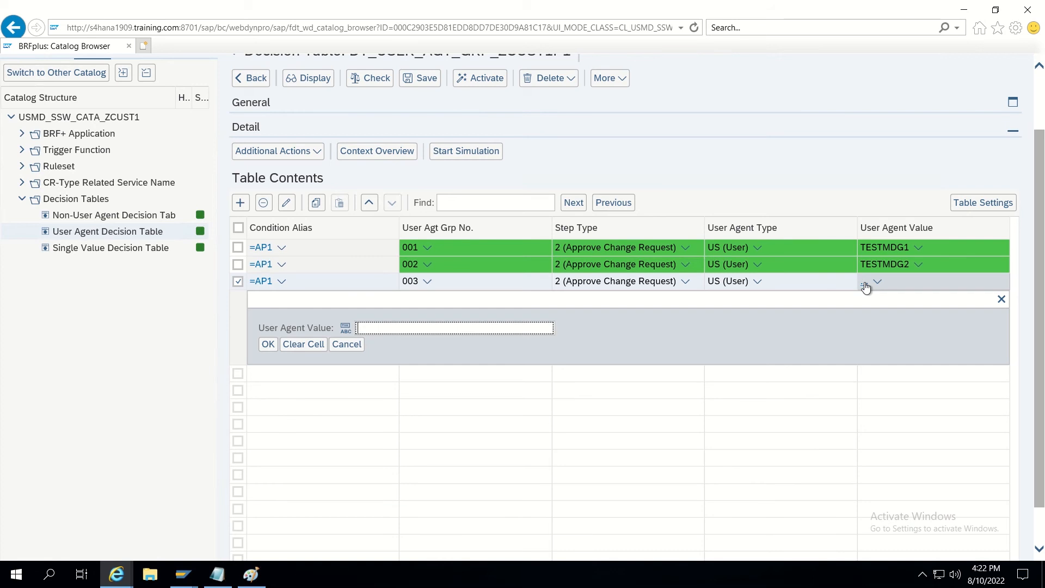
text(TESTMDG3)
click(268, 344)
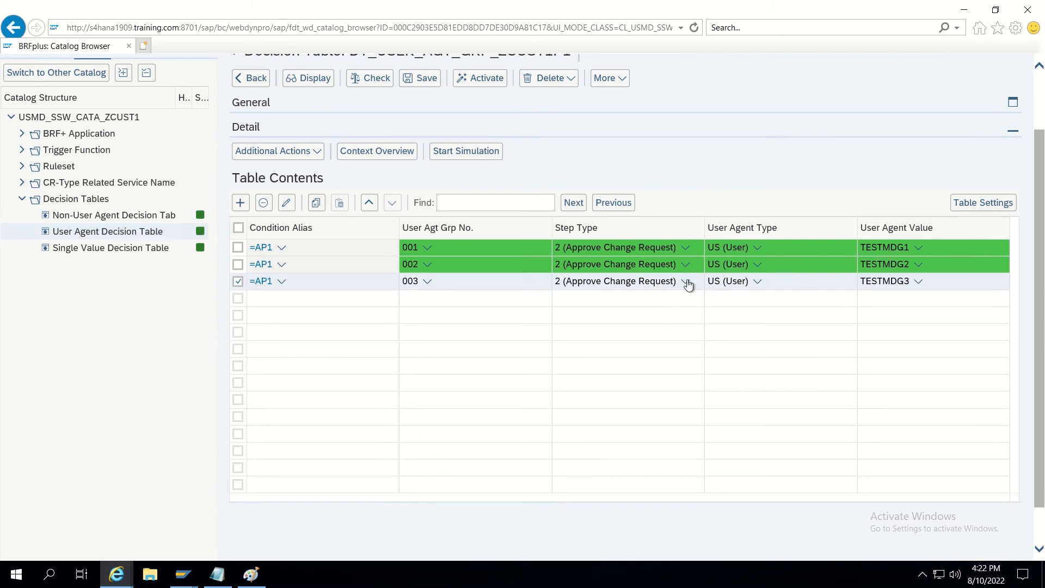
scroll(664, 262, up, 2)
Save the user agent decision table, then reopen it from the catalog in edit mode.
click(422, 157)
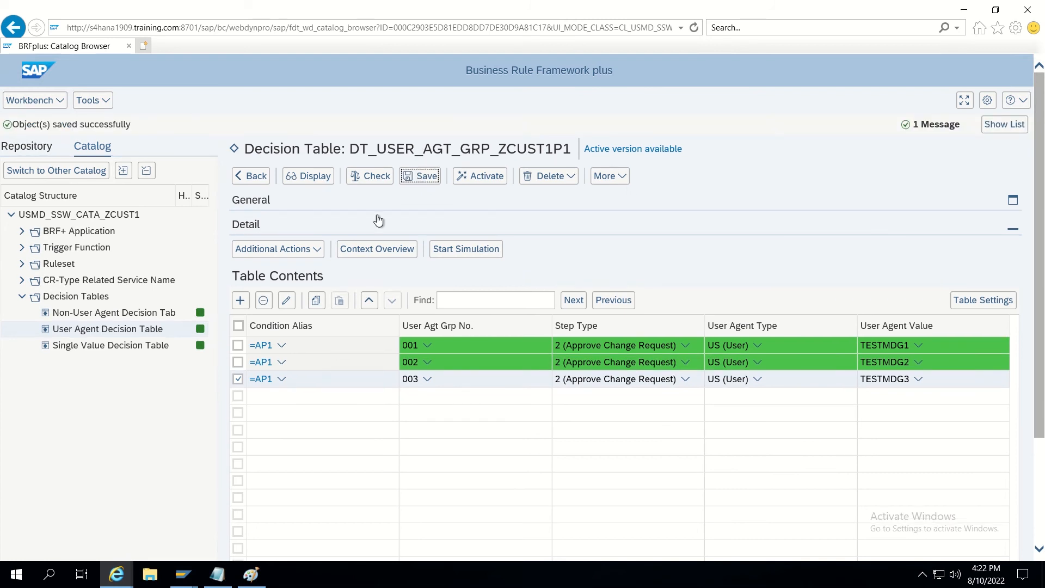
click(110, 349)
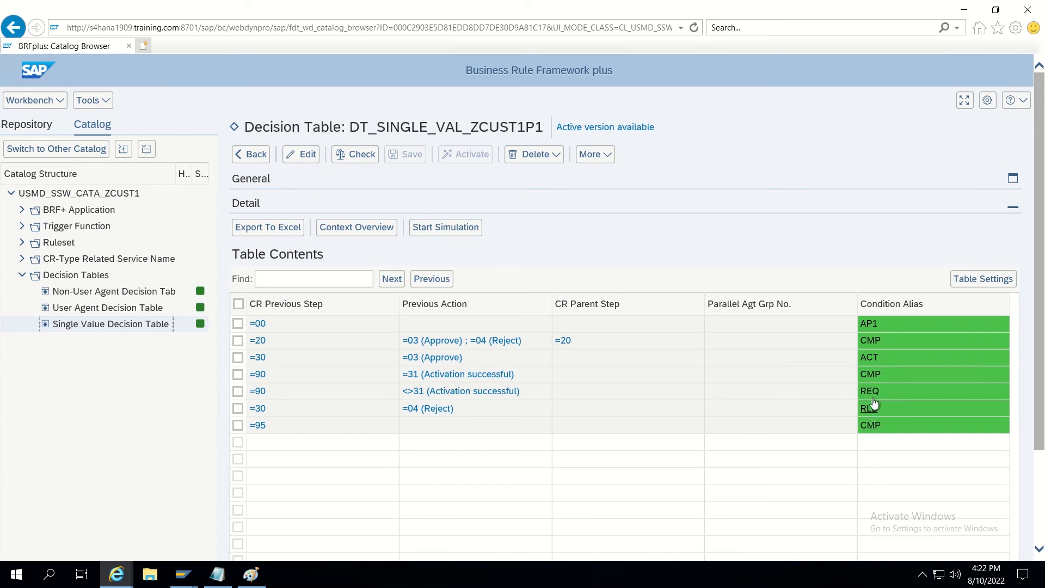
click(117, 310)
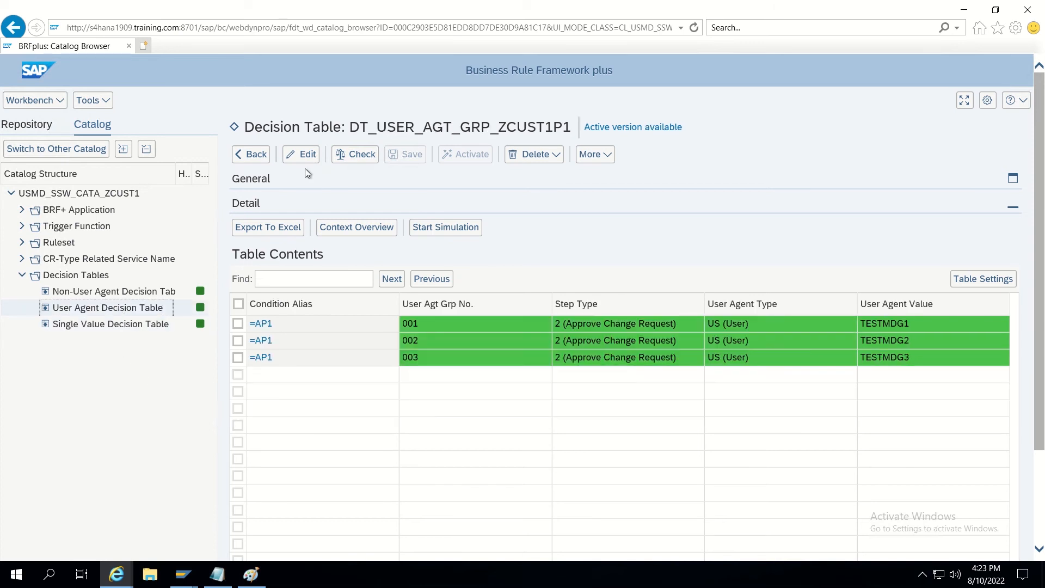
click(298, 161)
Add a fourth decision table row with Condition Alias REQ and User Agent Group 001.
click(240, 280)
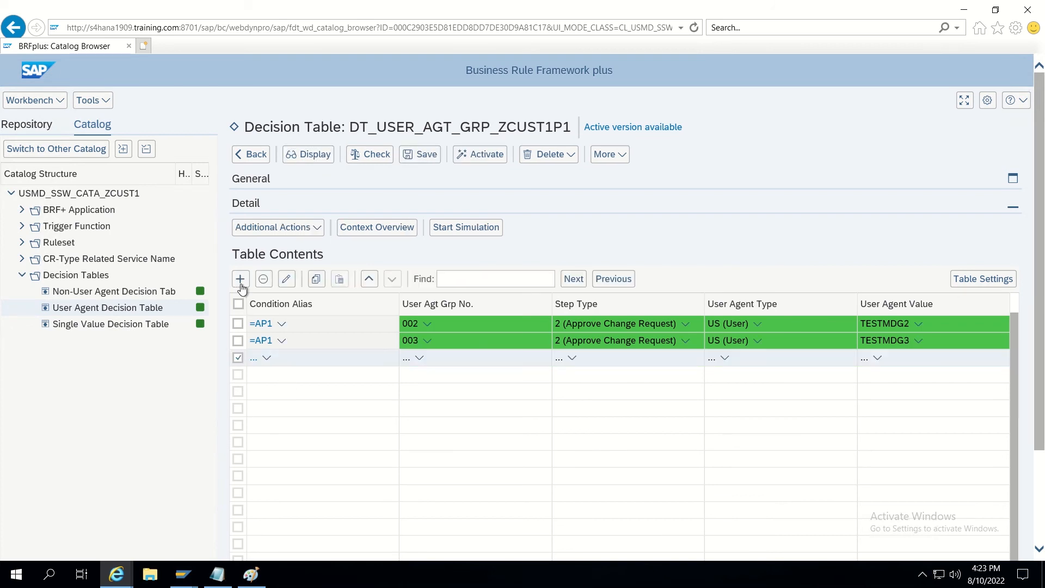
click(253, 363)
text(EWQ)
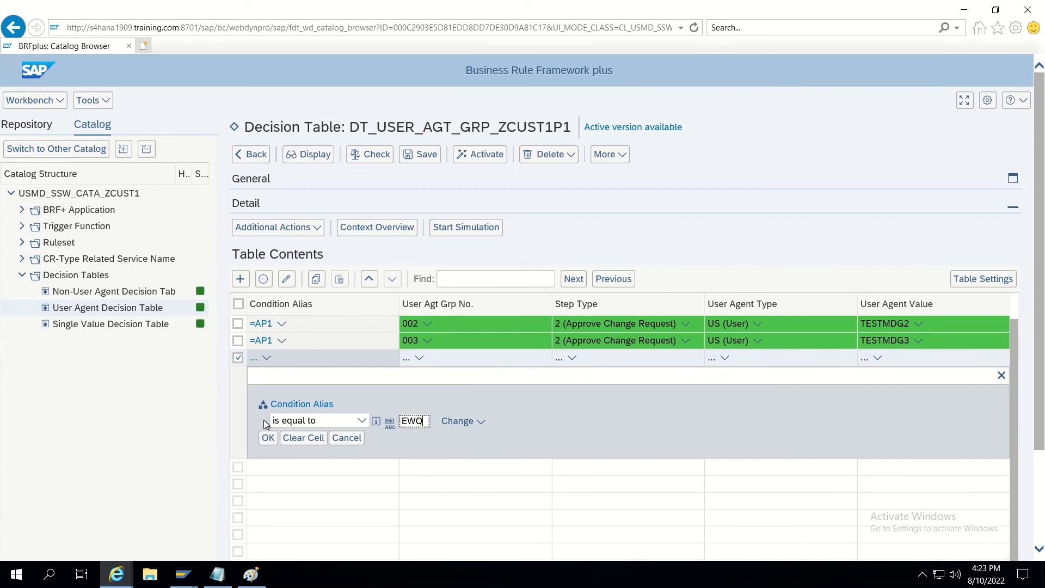
key(BackSpace)
key(BackSpace)
key(BackSpace)
text(REQ)
click(267, 437)
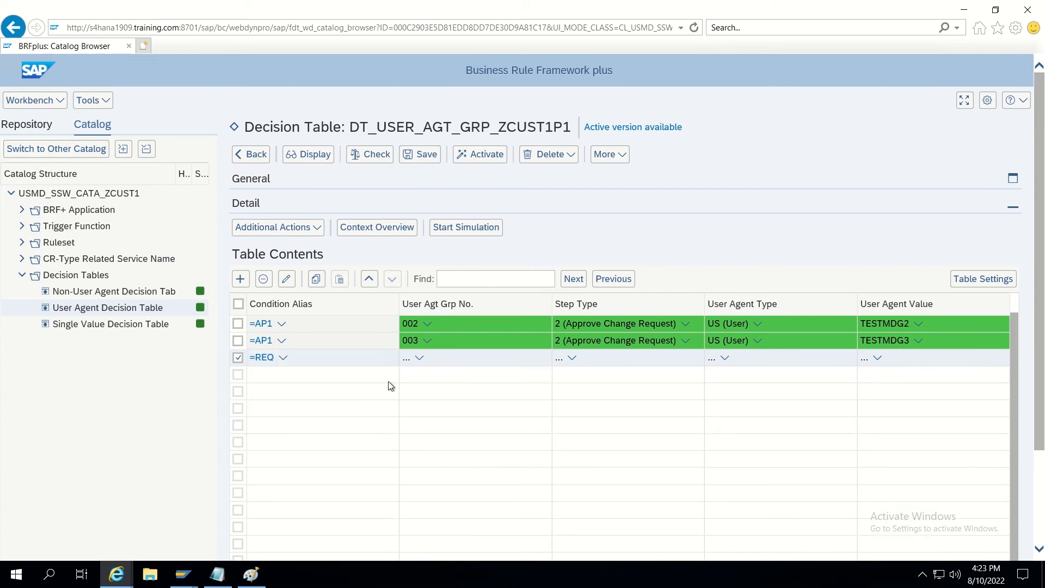
click(409, 361)
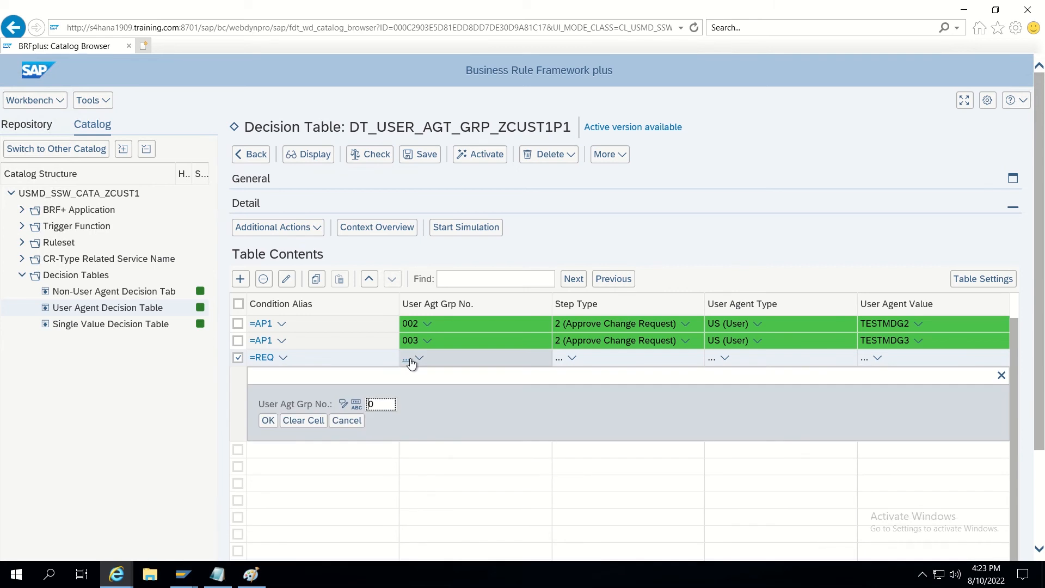
click(383, 406)
key(BackSpace)
text(1)
click(267, 421)
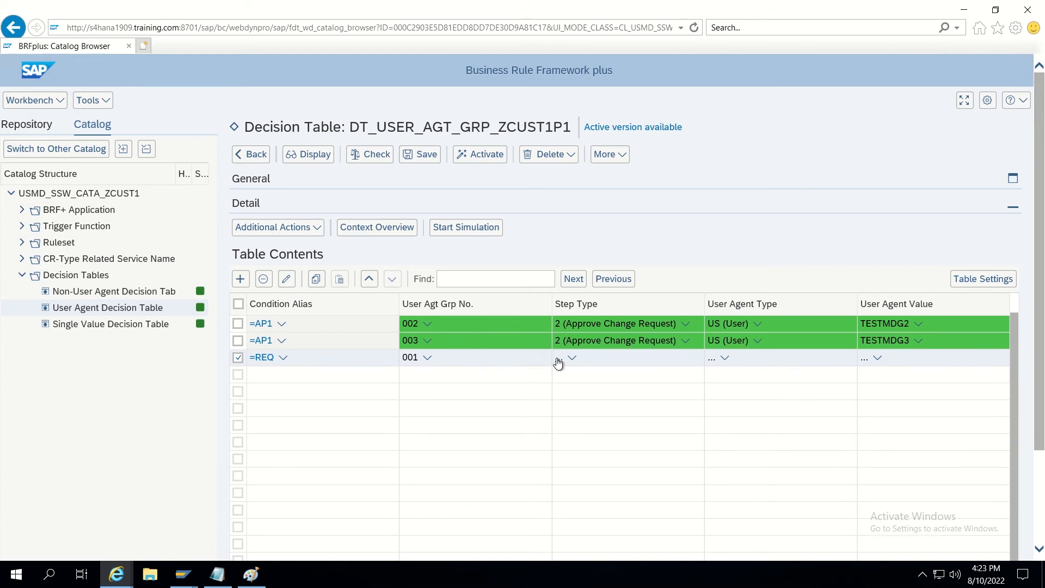
Bring up the value list of step types for the REQ row's Step Type.
click(559, 362)
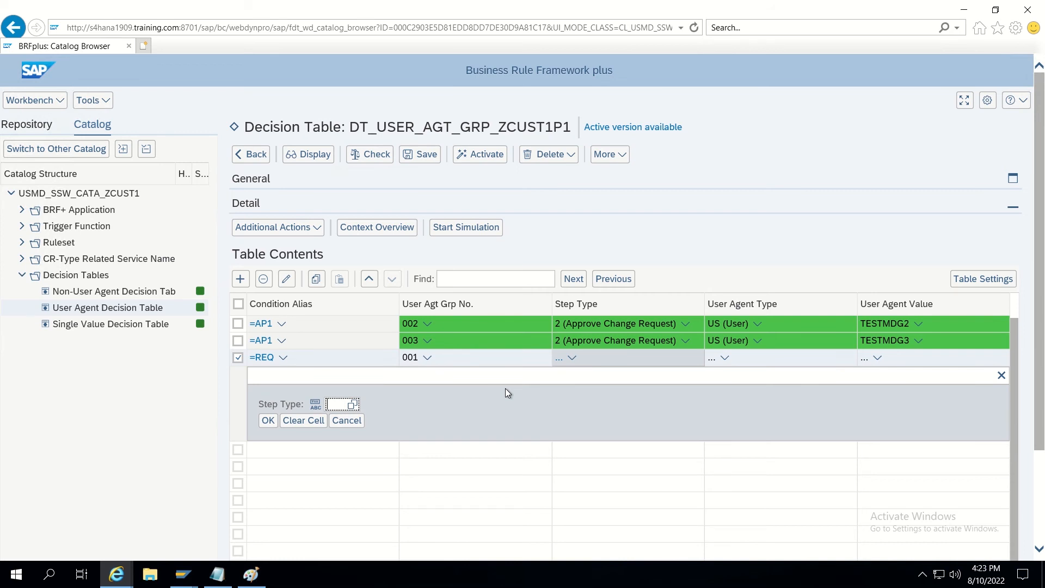
text(2)
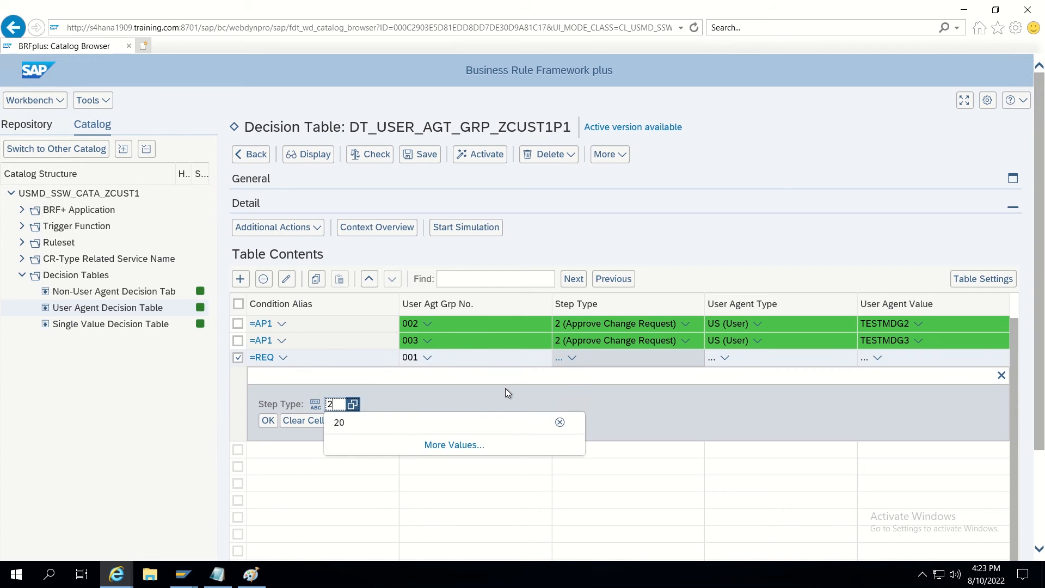
key(BackSpace)
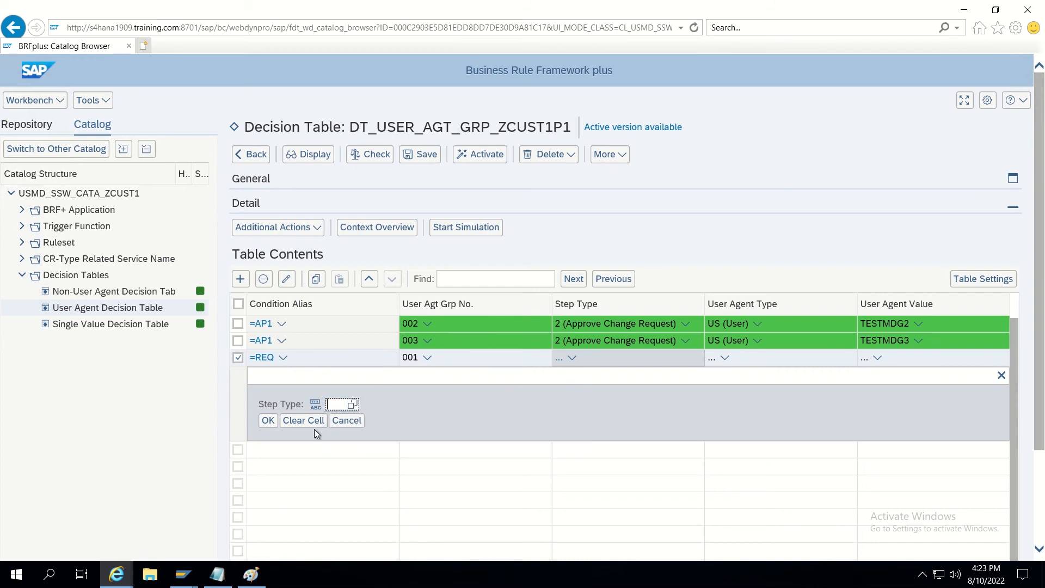
click(352, 406)
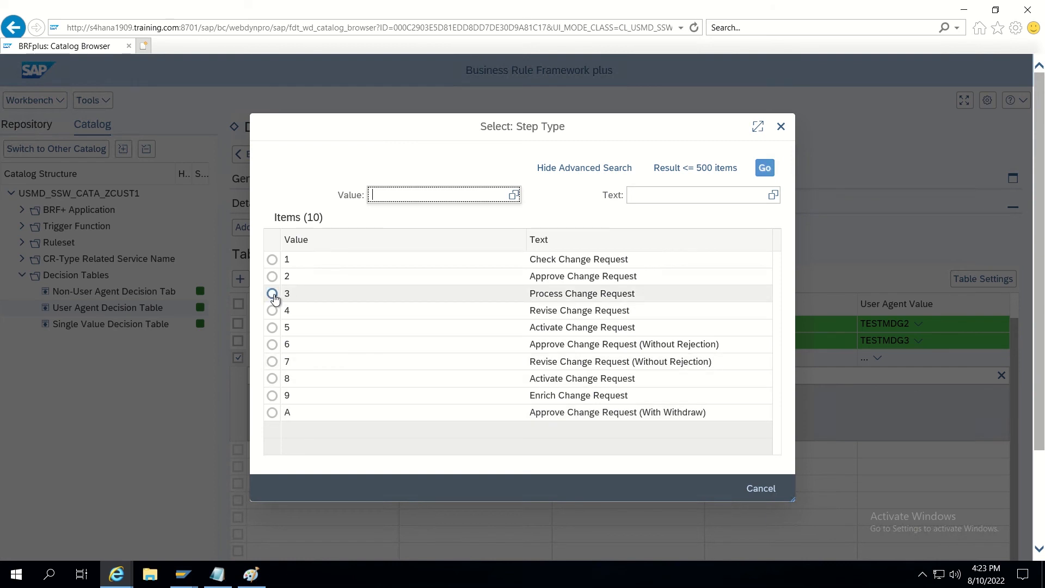
Run Define Change Request Step Types and Assign Actions from the Display IMG, accepting the cross-client warning.
mouse_move(184, 574)
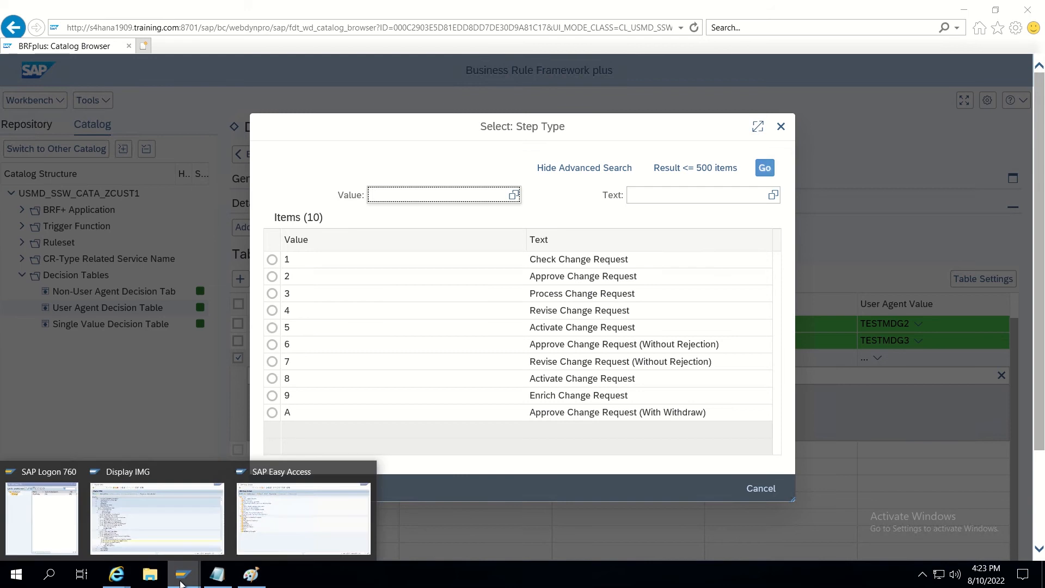
click(187, 521)
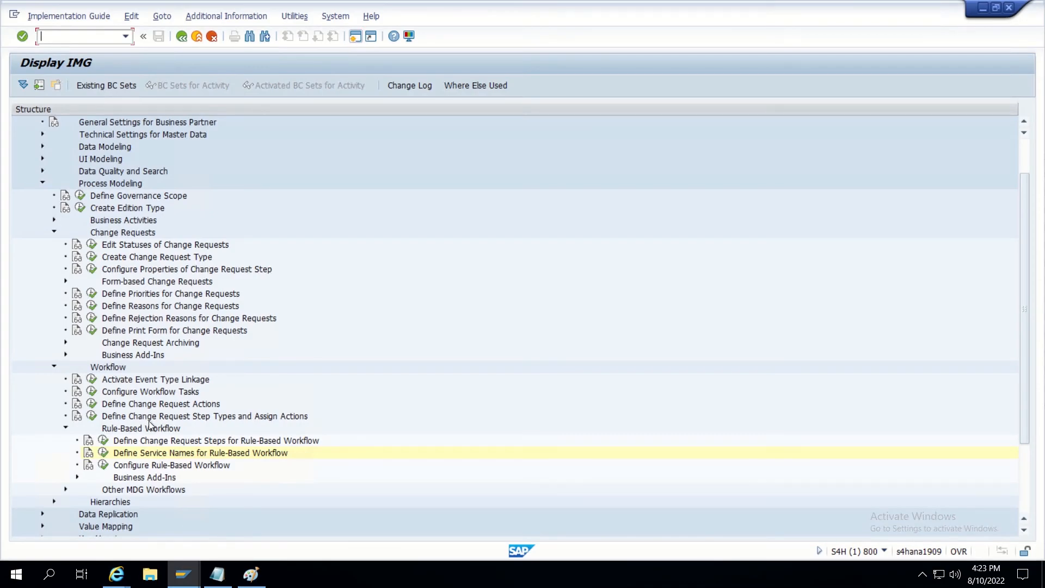
click(94, 416)
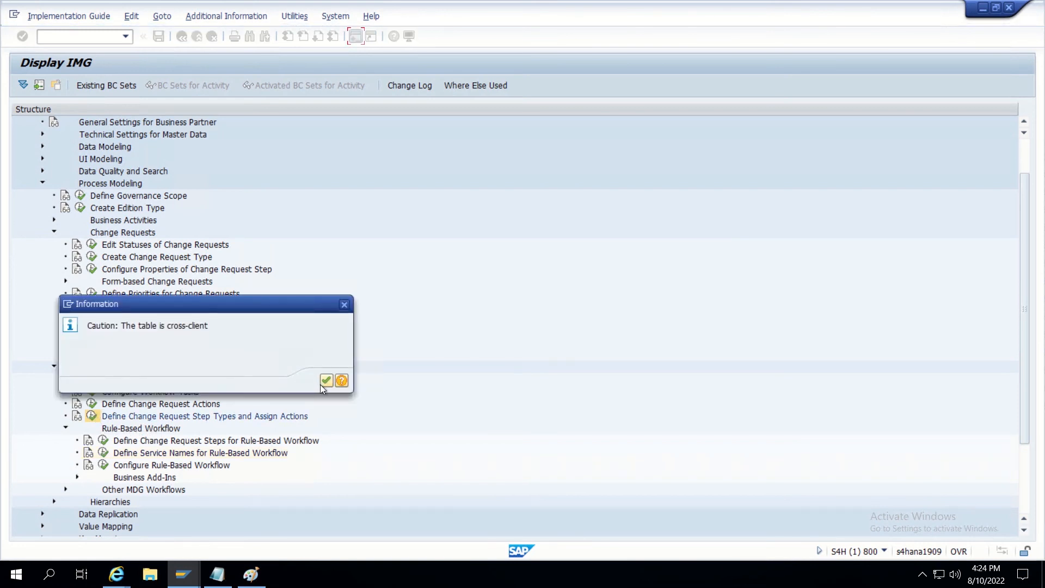
click(325, 381)
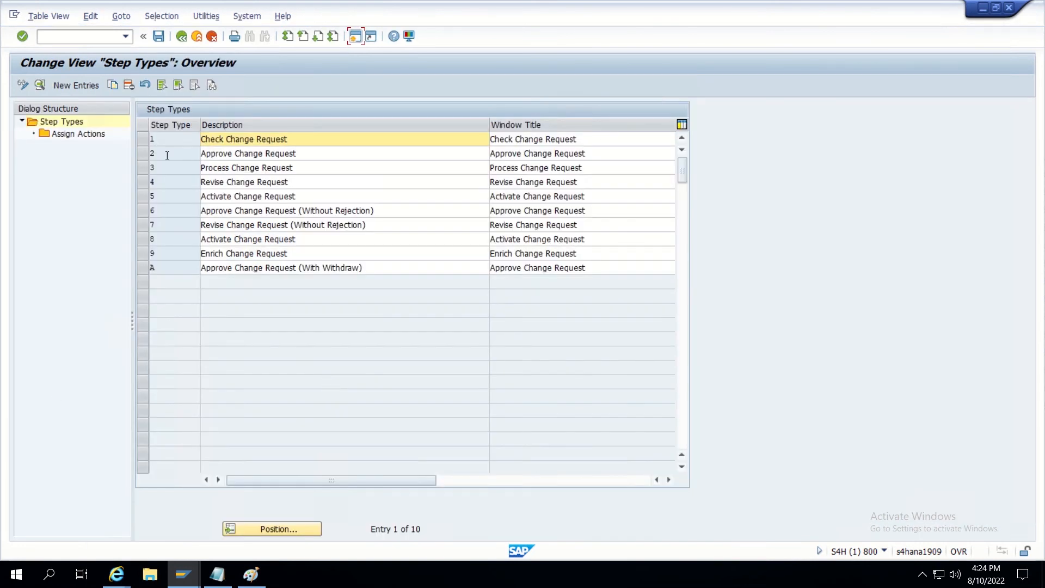
Review the actions assigned to step type 3 Process Change Request.
click(146, 140)
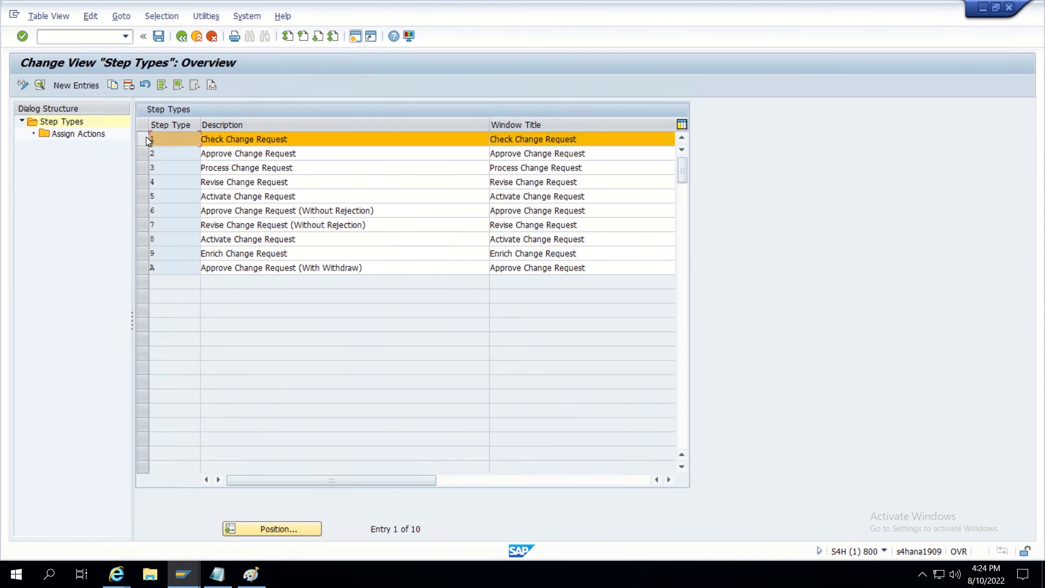
click(146, 141)
click(146, 152)
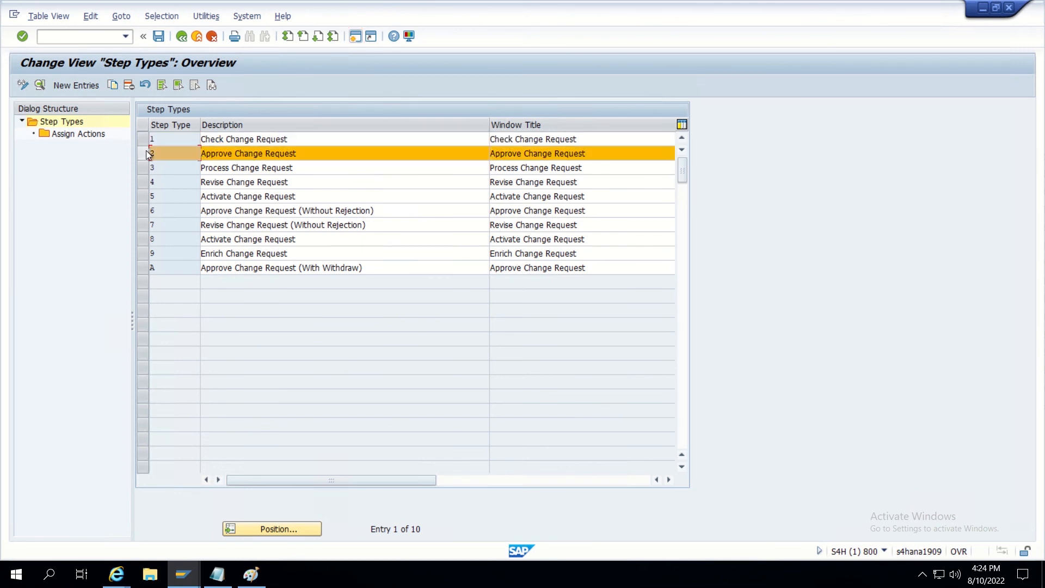
click(146, 152)
click(146, 170)
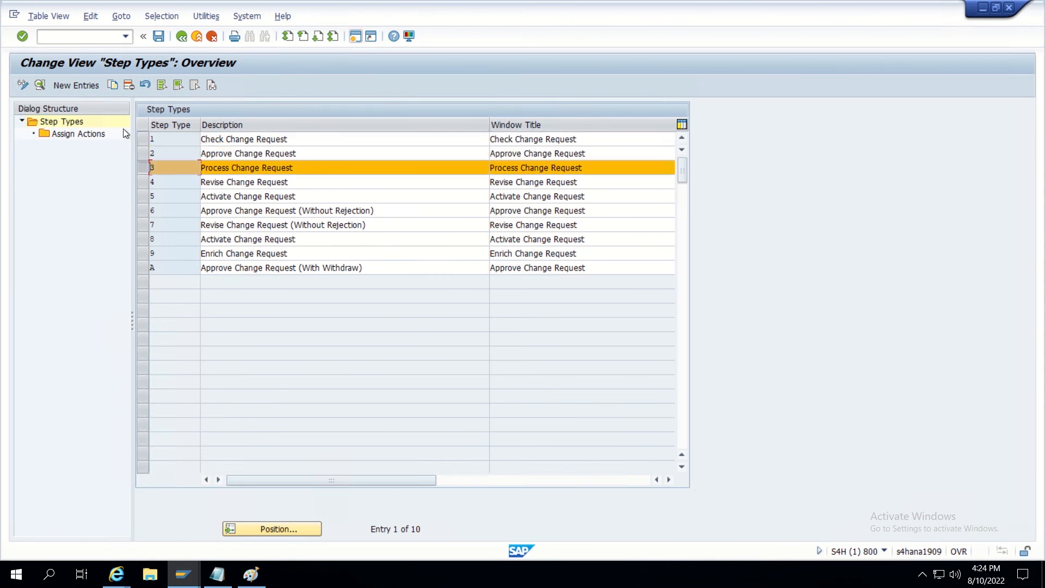
double_click(87, 133)
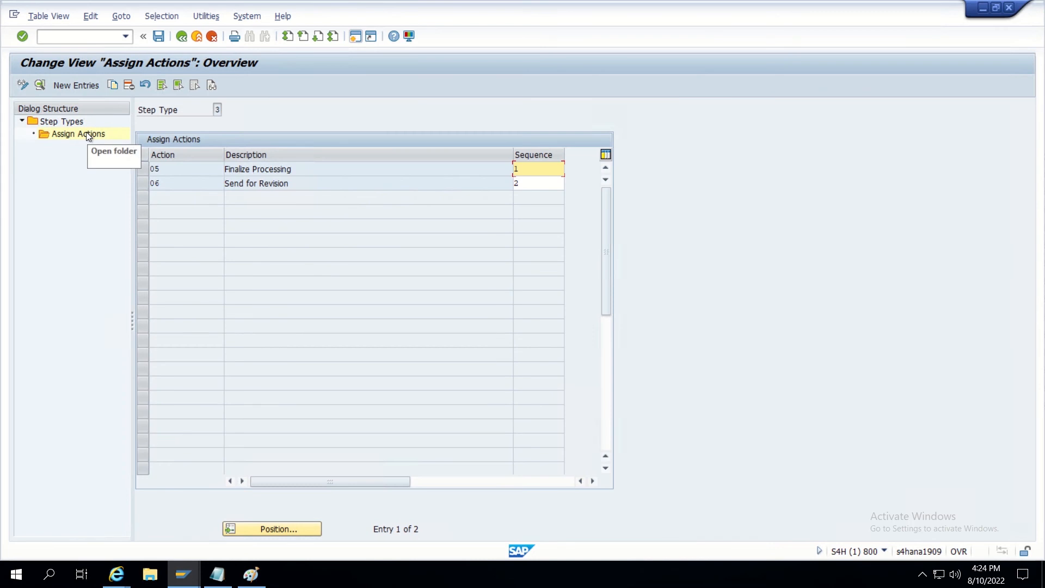
double_click(68, 121)
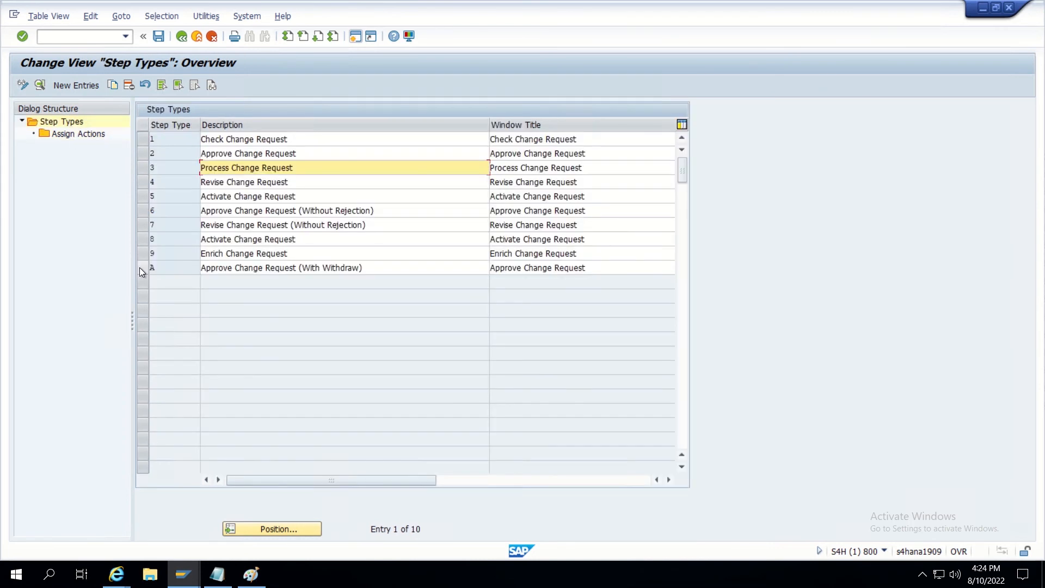
Review the assigned actions for step types 9 Enrich, 8 Activate and 7 Revise Change Request.
click(142, 267)
click(142, 267)
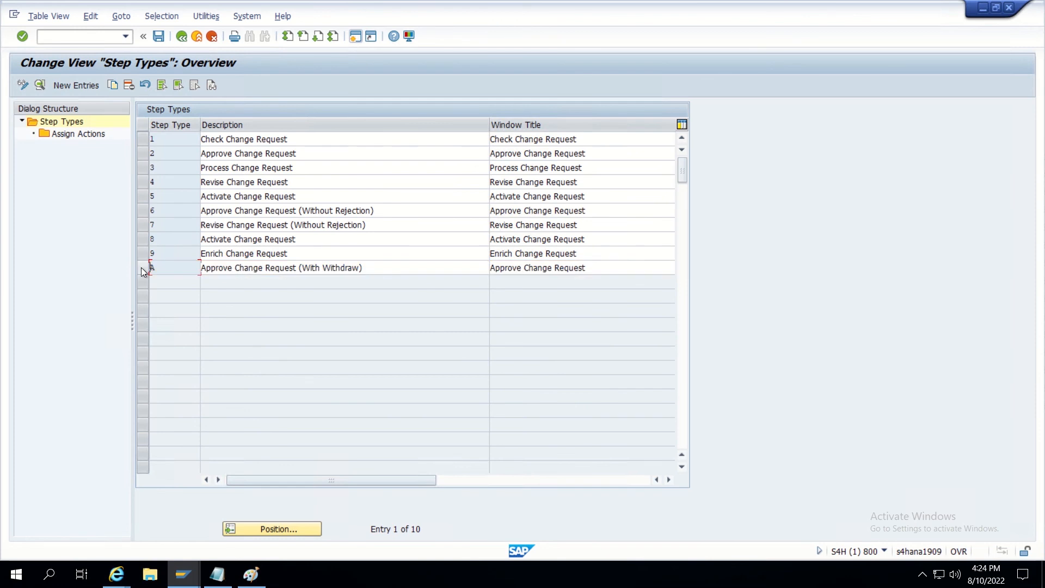
click(144, 253)
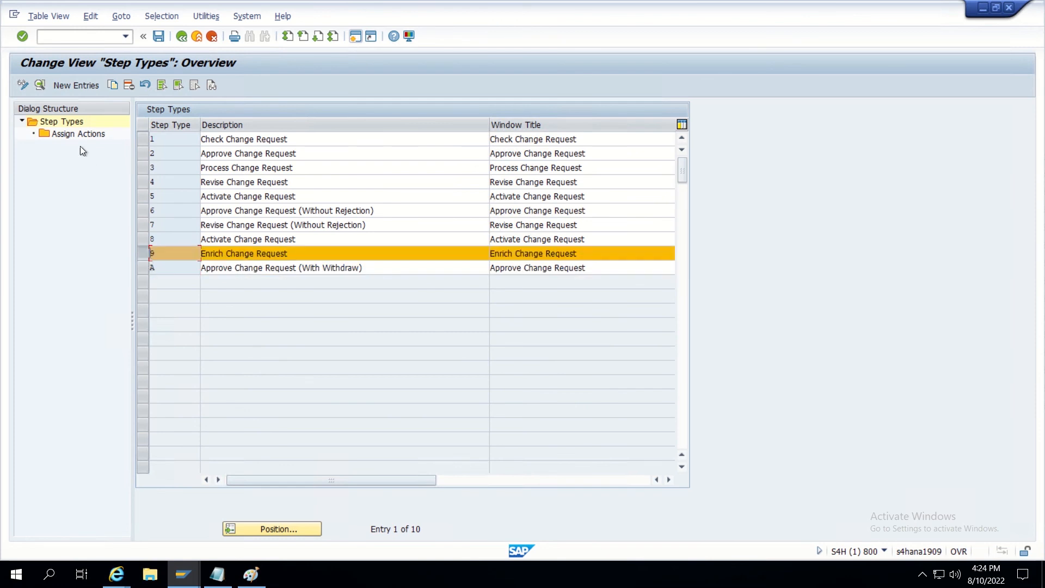
double_click(72, 132)
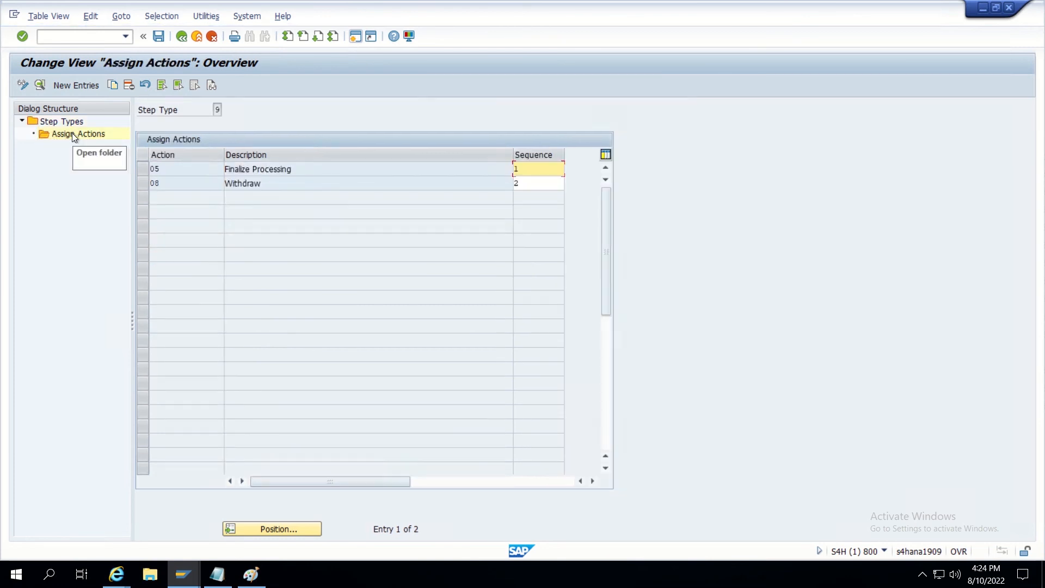
double_click(72, 122)
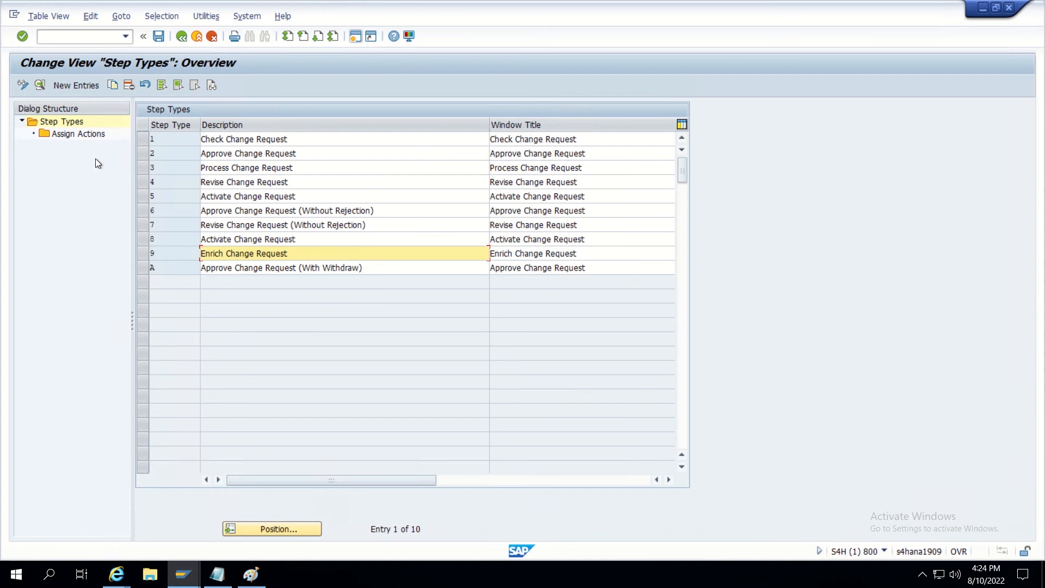
click(145, 240)
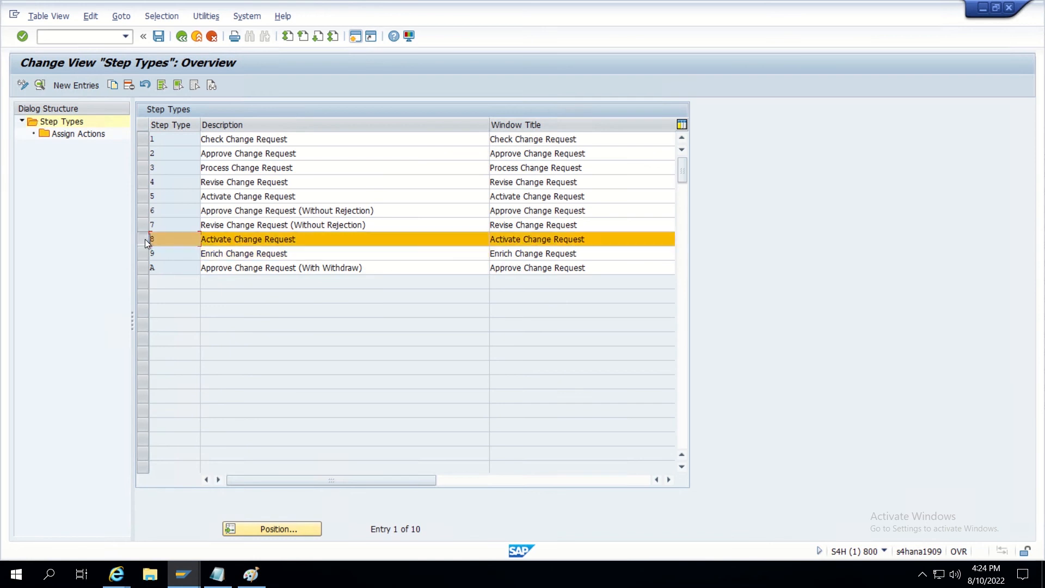
double_click(73, 132)
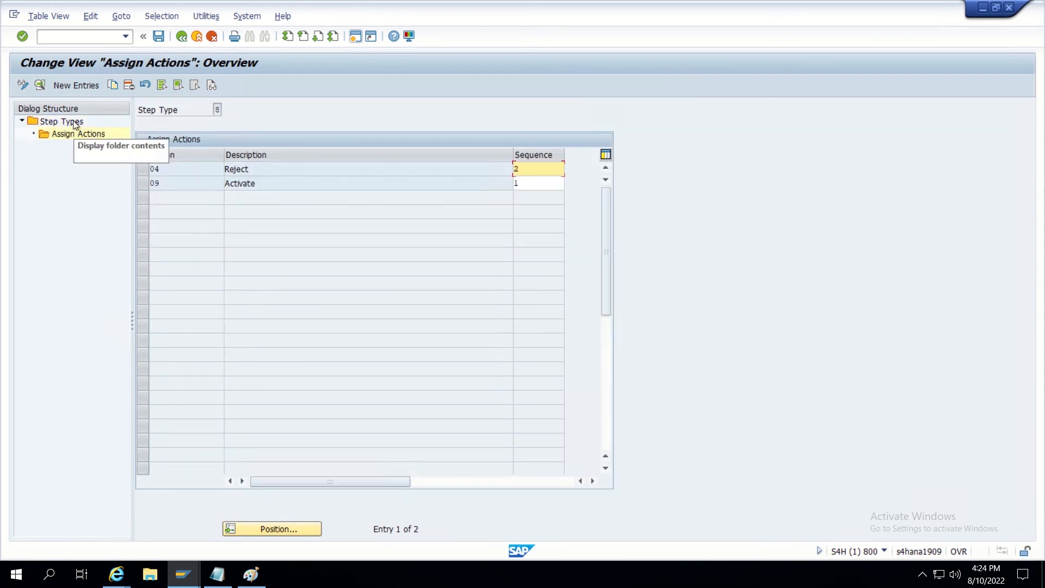
double_click(75, 123)
click(146, 225)
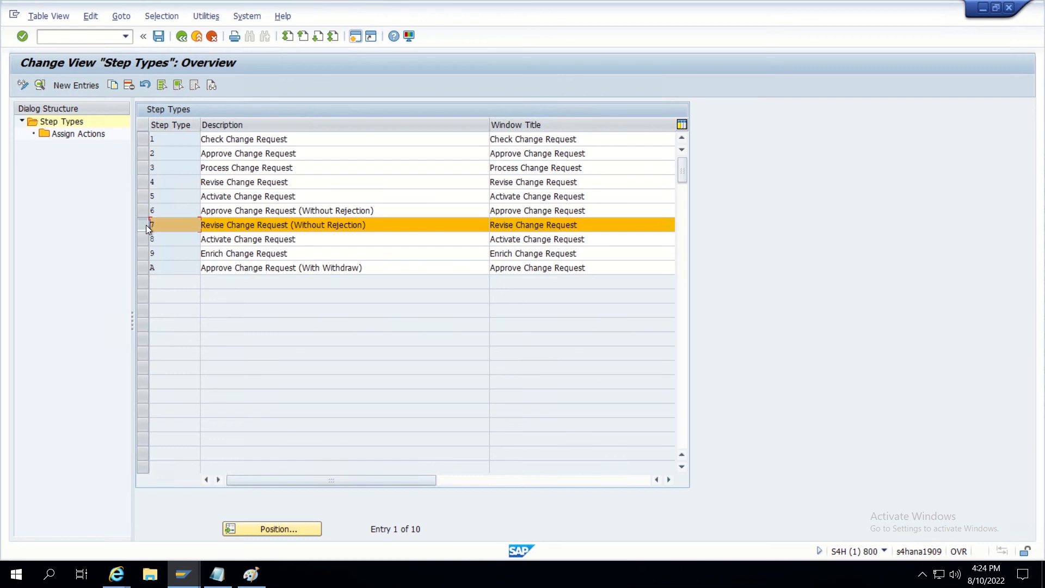
double_click(74, 132)
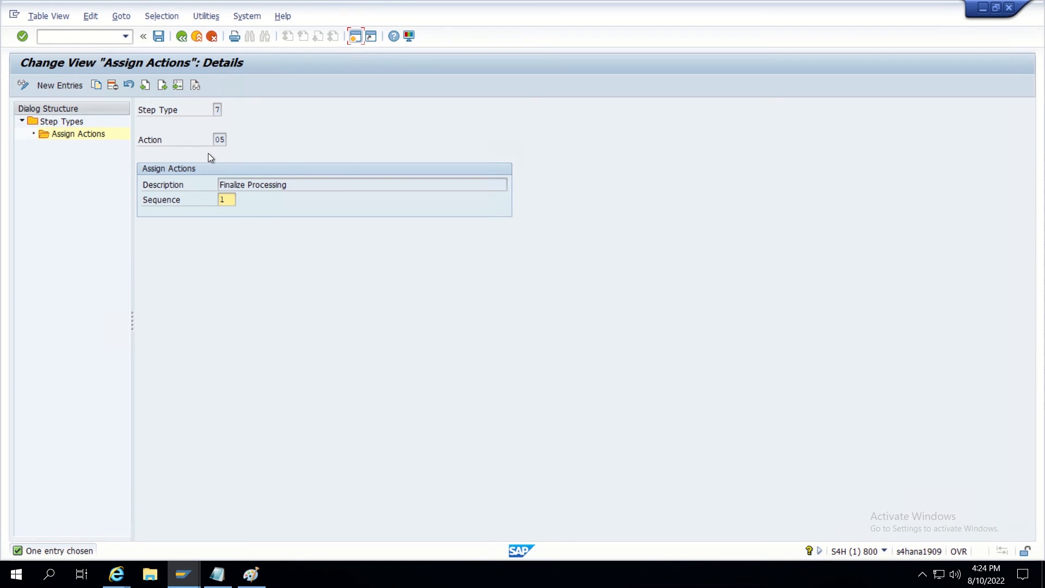
Check the actions assigned to step type 6, then step type 5 (Activate, Send for Revision).
double_click(63, 123)
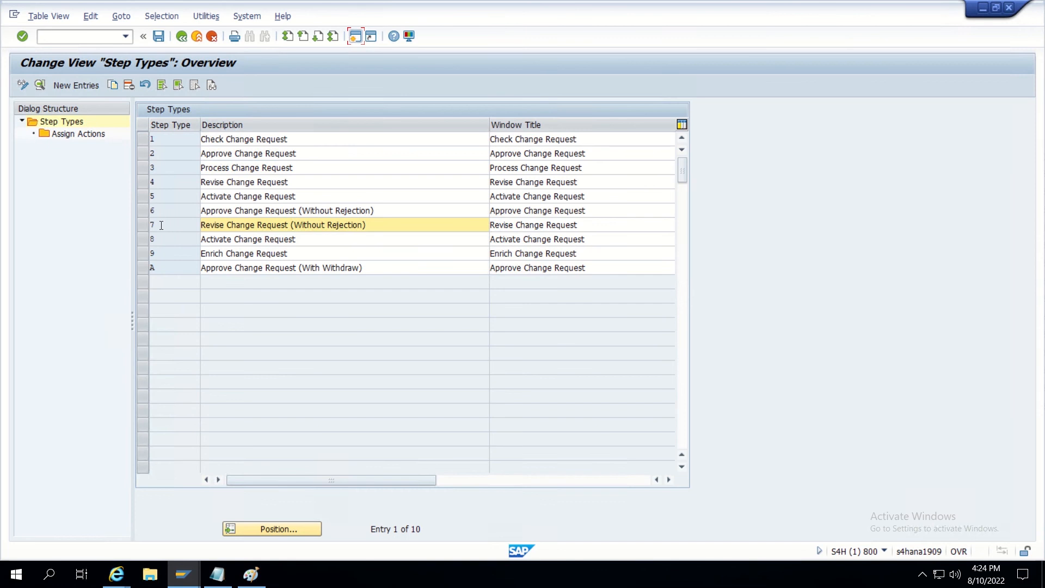
click(140, 211)
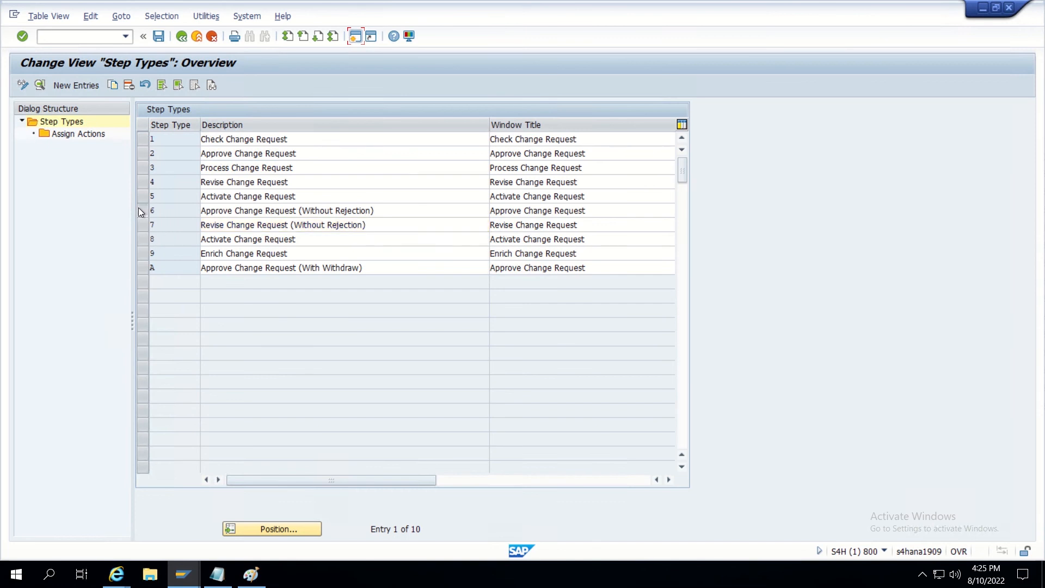
double_click(70, 138)
double_click(73, 122)
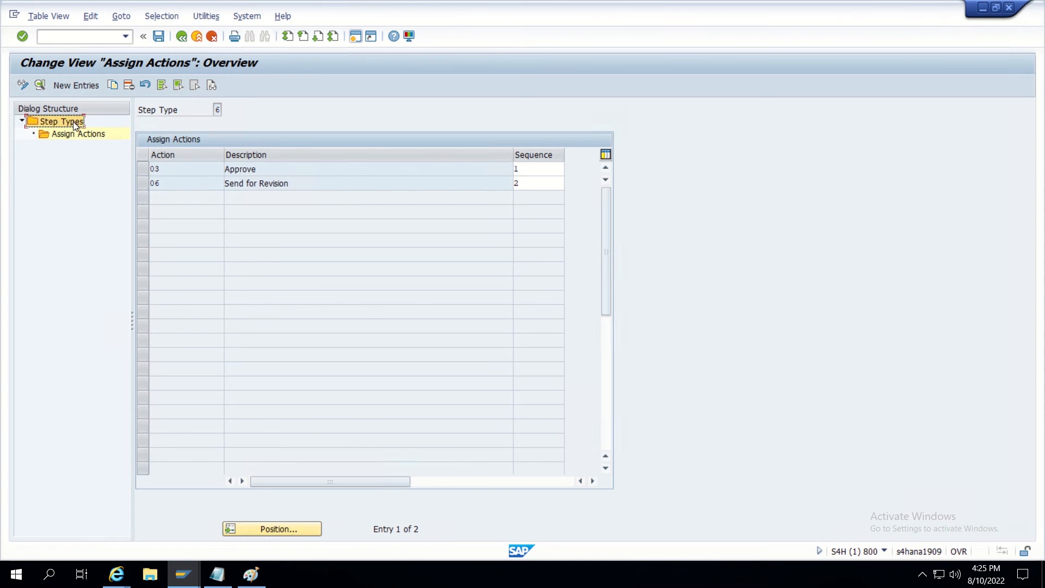
click(142, 194)
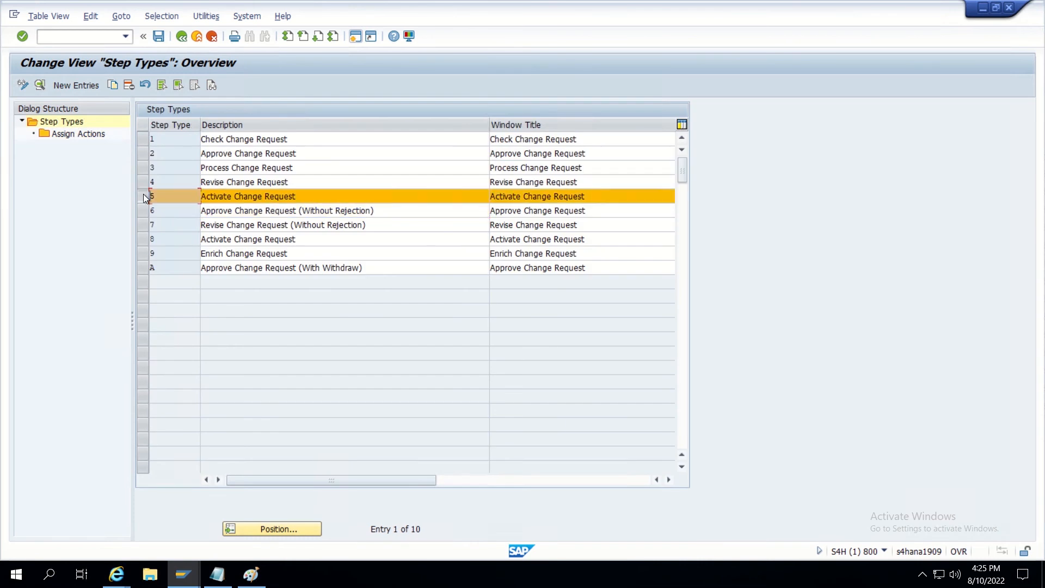
click(64, 131)
double_click(74, 132)
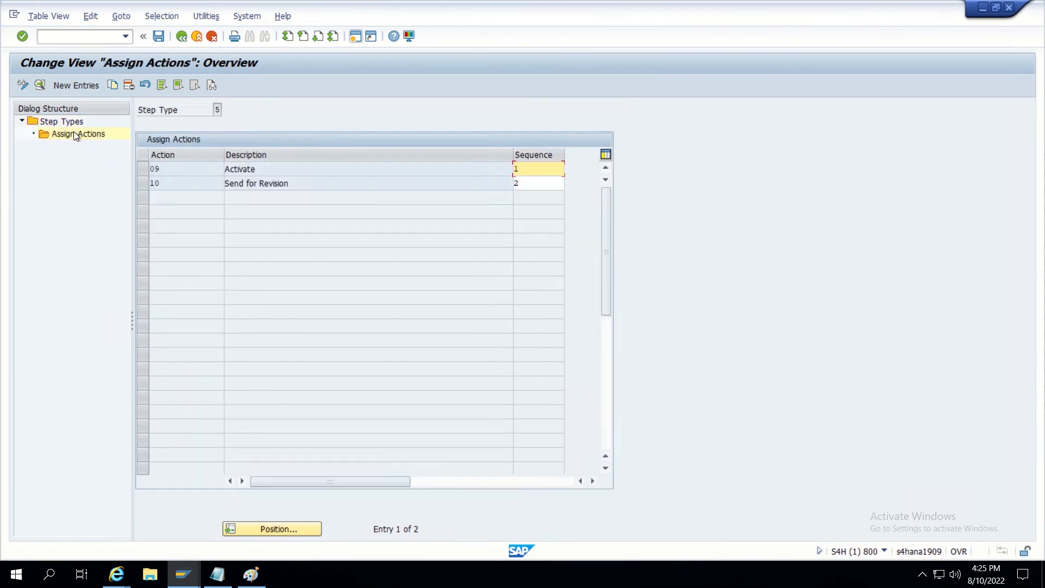
double_click(62, 121)
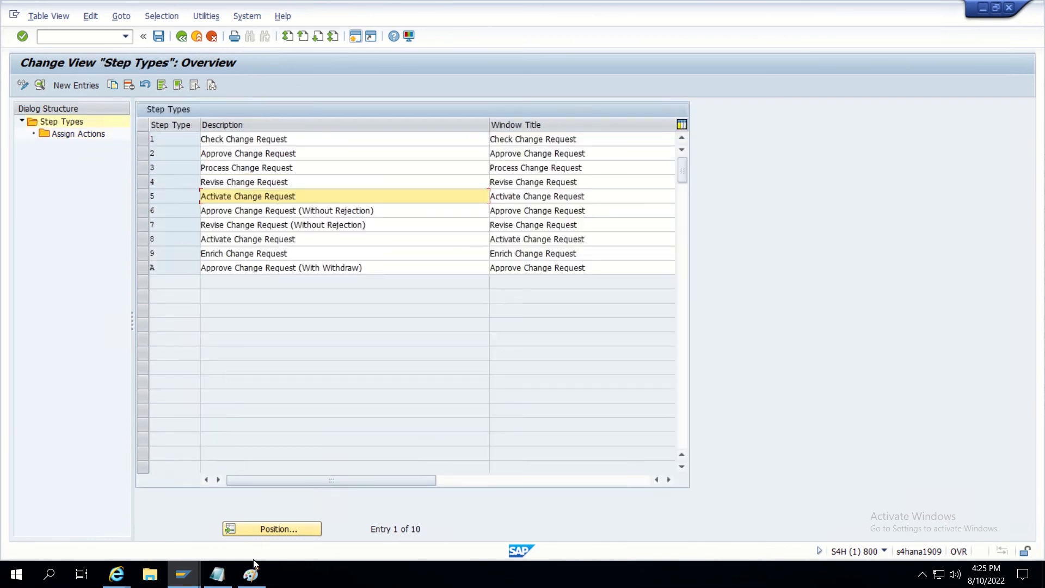
mouse_move(184, 581)
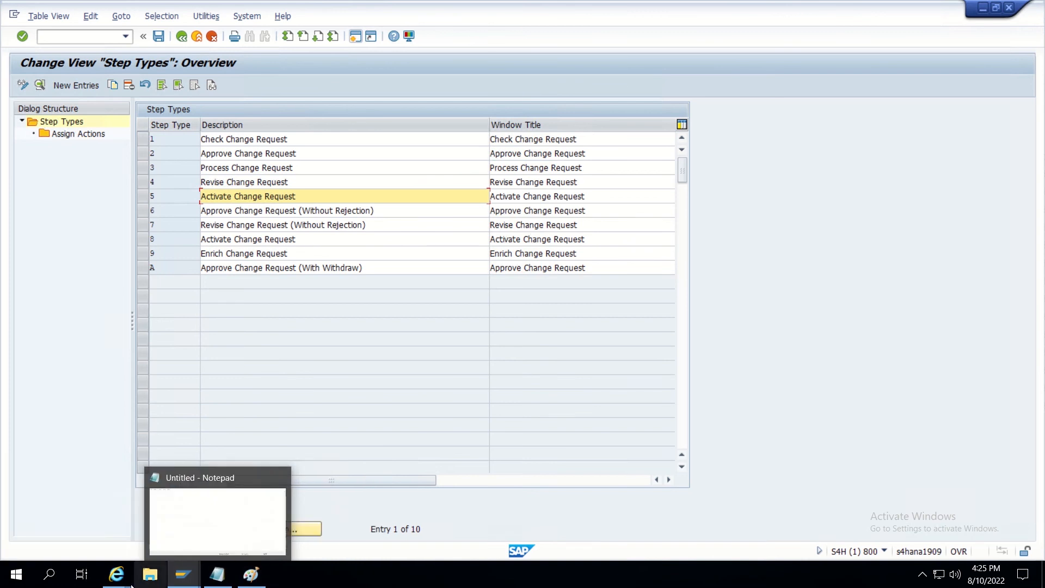
Set the REQ row's step type to 7 Revise Change Request (Without Rejection).
mouse_move(111, 576)
click(215, 515)
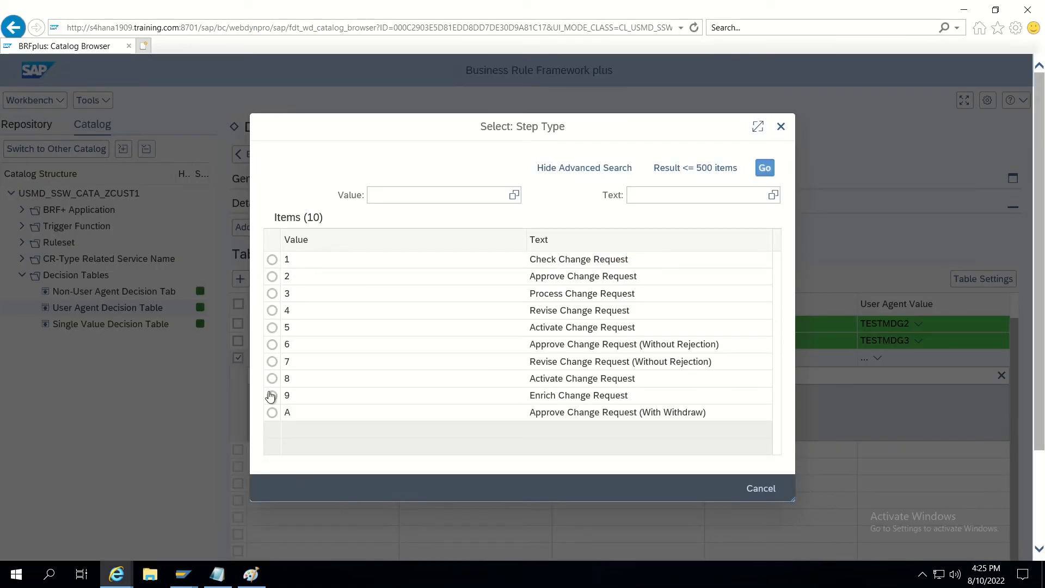
click(272, 362)
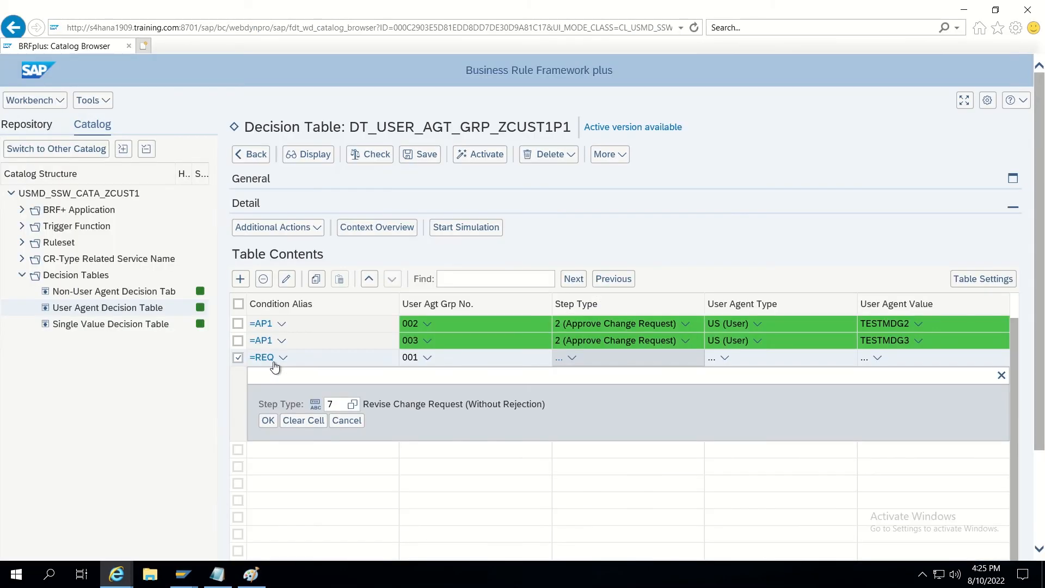
click(268, 421)
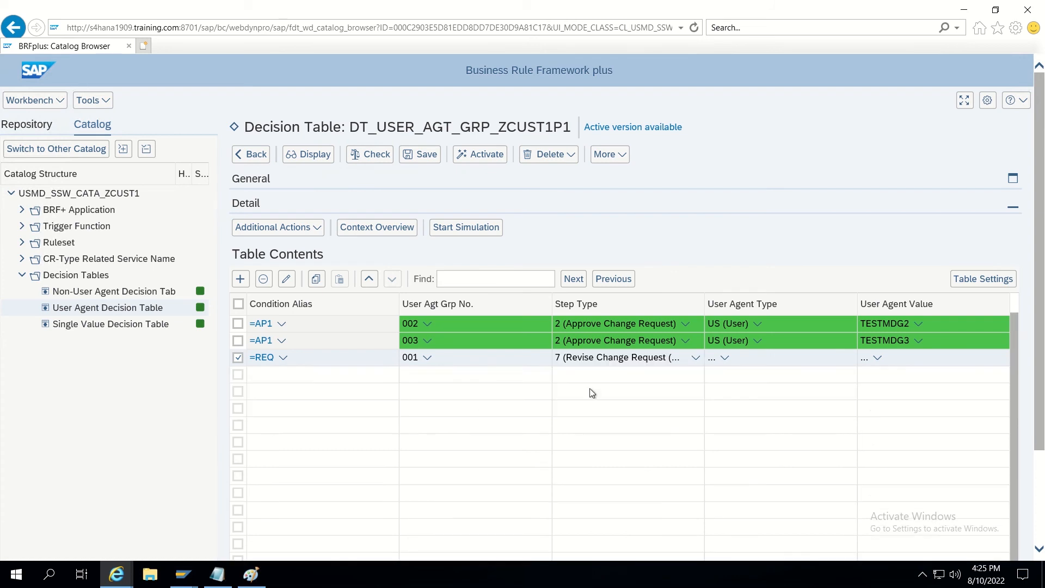
Change the REQ row's user agent type to special user SU with value INIT.
click(710, 362)
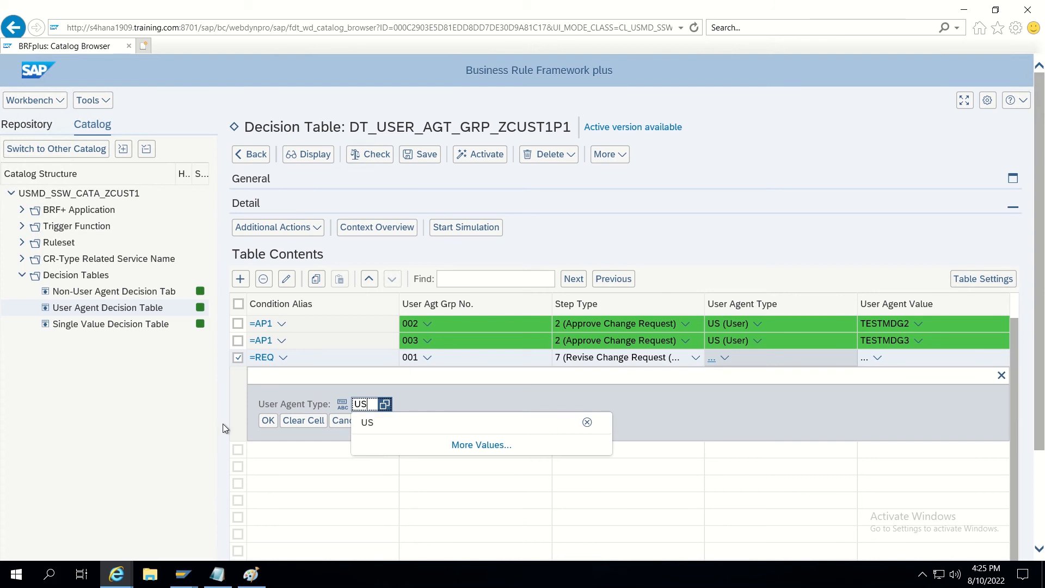
key(BackSpace)
key(BackSpace)
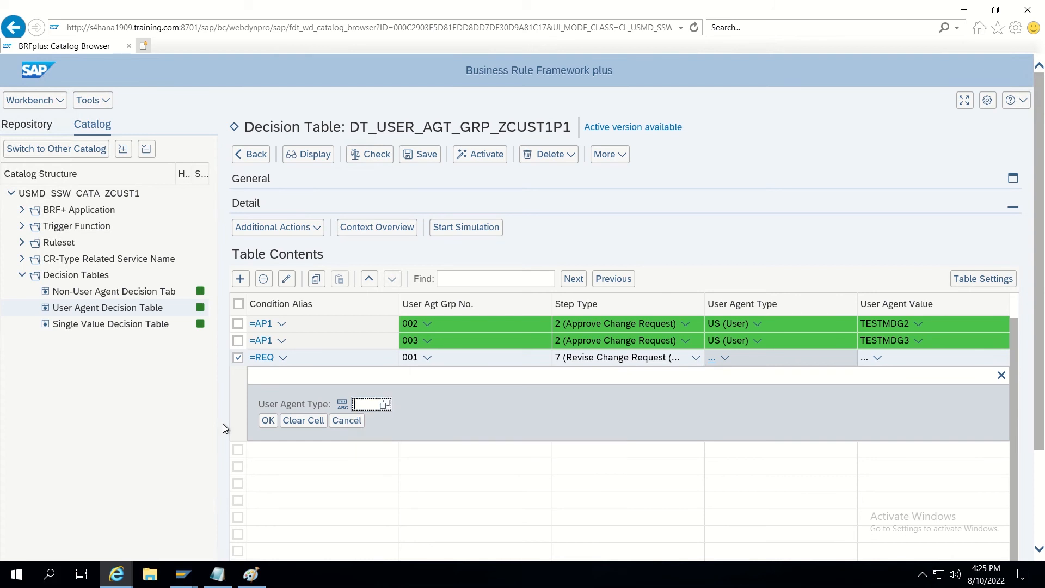
text(SU)
click(266, 422)
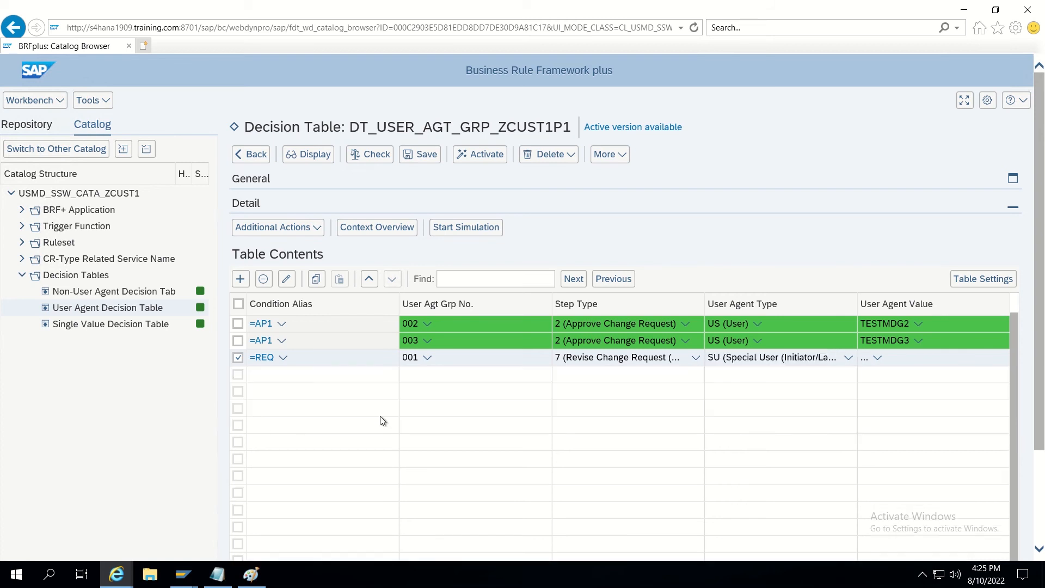
click(865, 359)
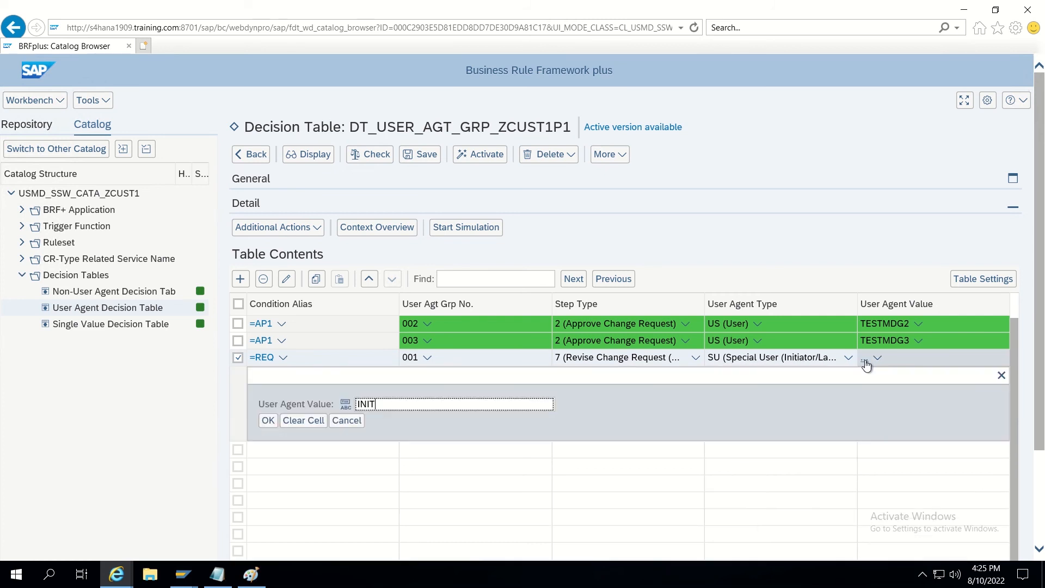
click(268, 421)
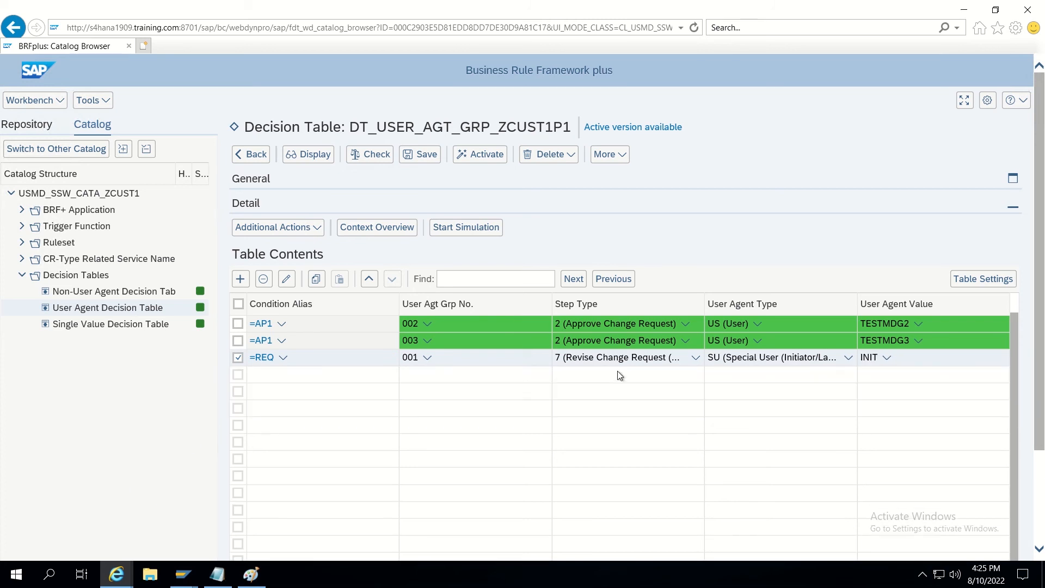
Save and activate the user agent decision table, then open the Single Value Decision Table.
click(420, 158)
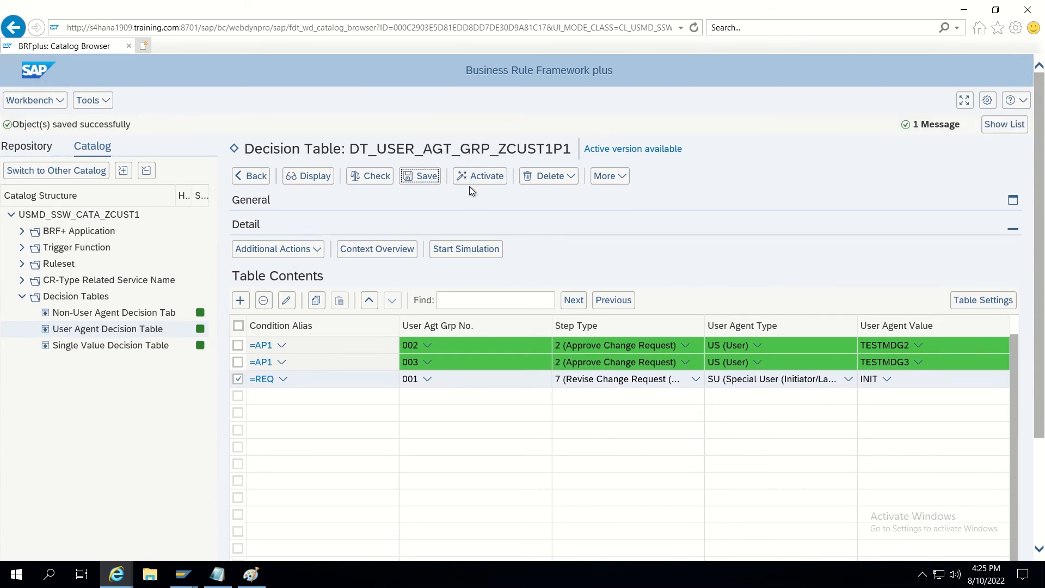
click(466, 185)
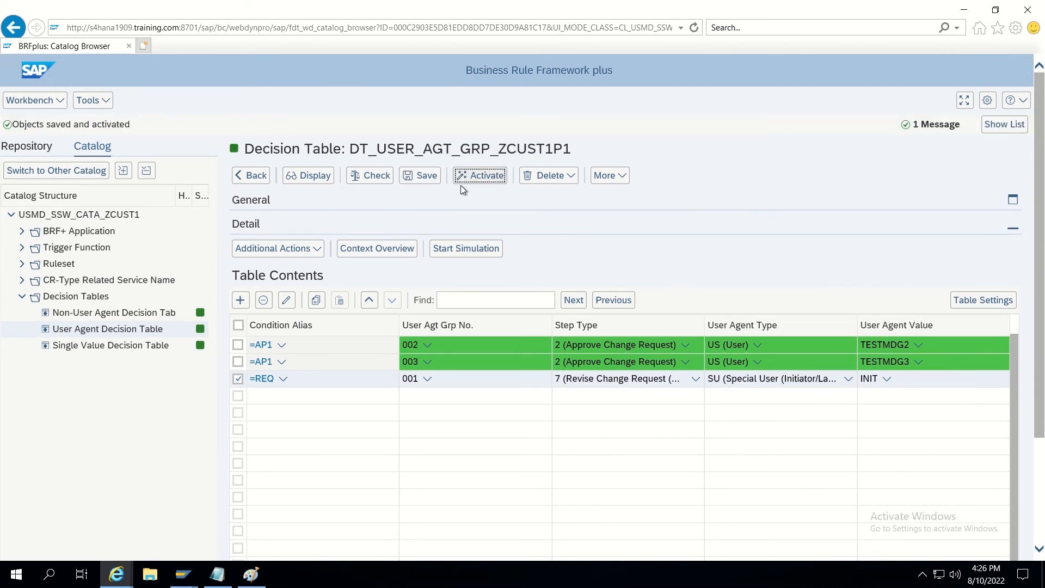
click(91, 347)
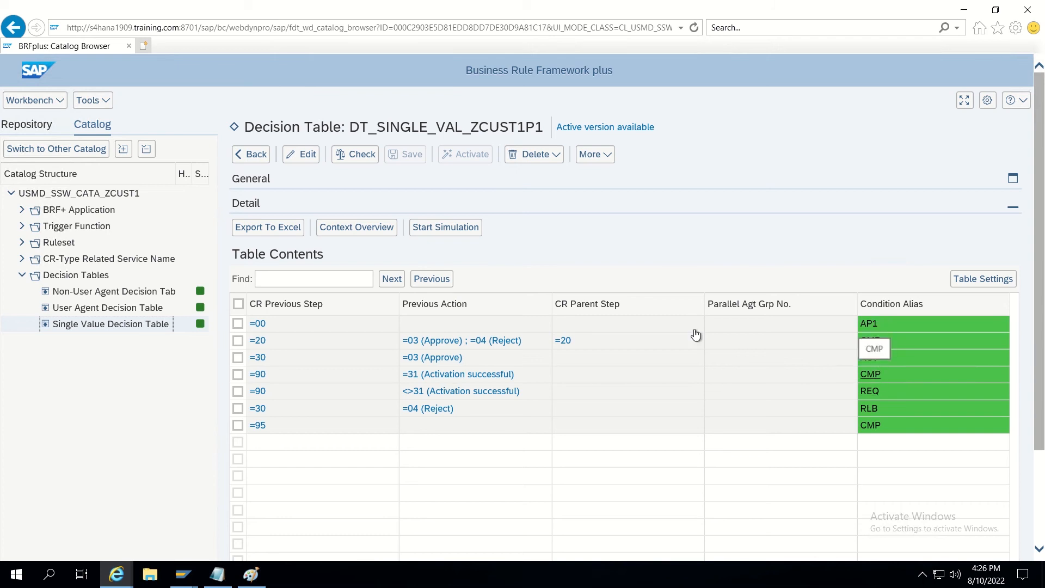
Put the Non-User Agent Decision Table into edit mode and insert three empty rows.
click(101, 293)
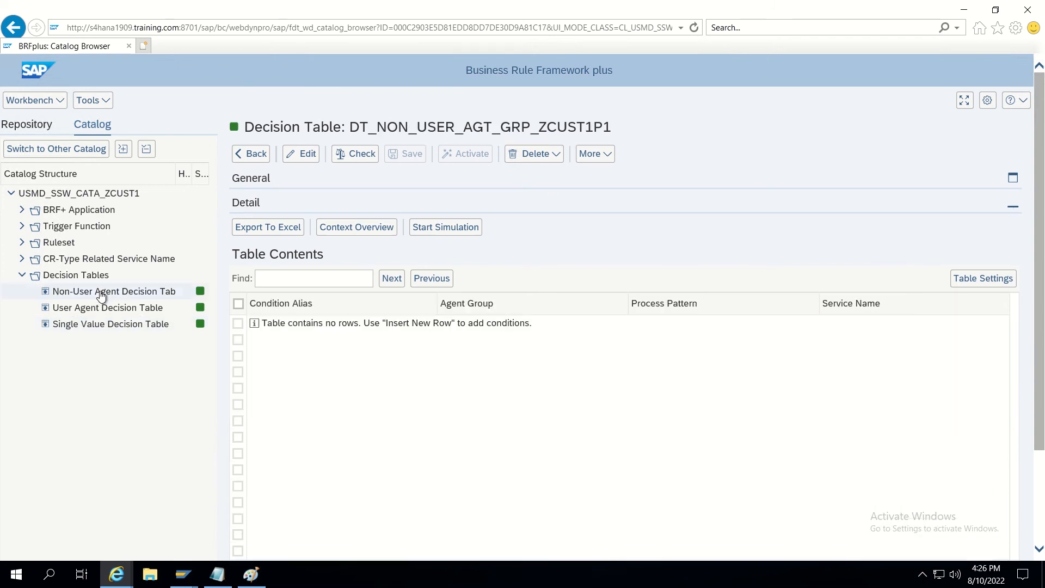
click(295, 154)
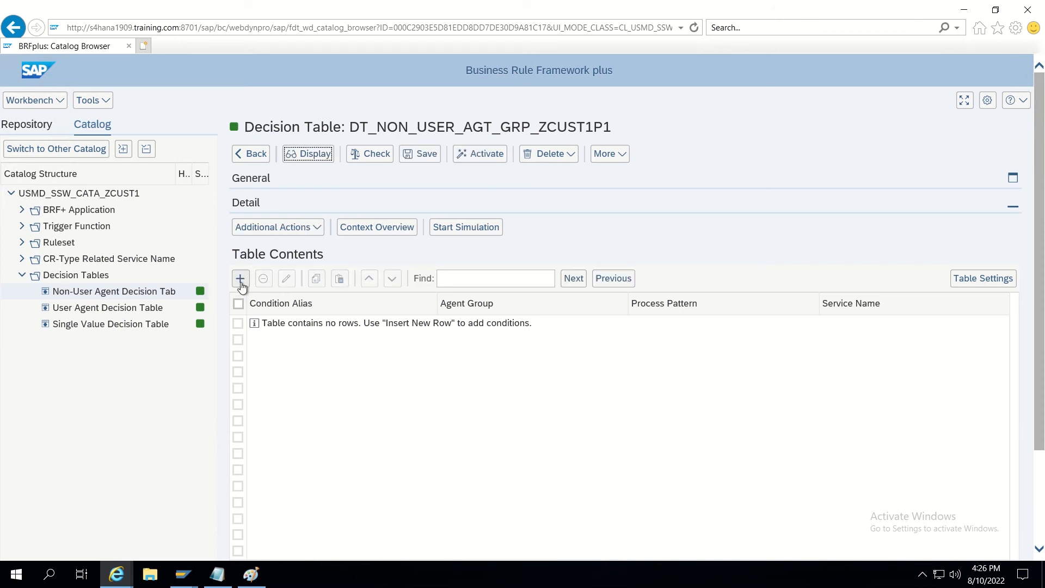
click(241, 280)
click(241, 281)
click(241, 280)
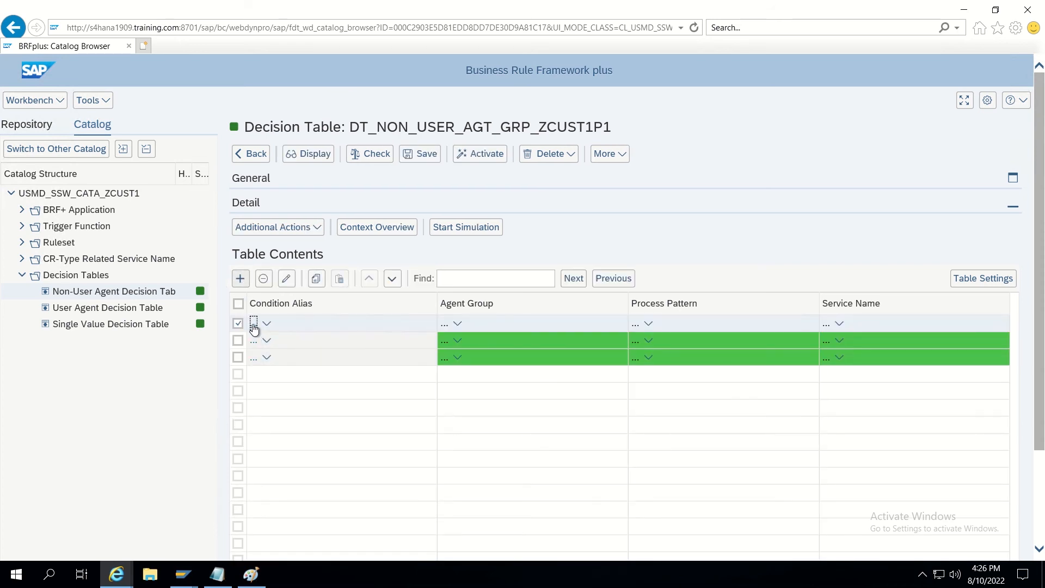
Give the first non-user agent row condition alias =CMP and agent group 001.
click(254, 326)
text(CMP)
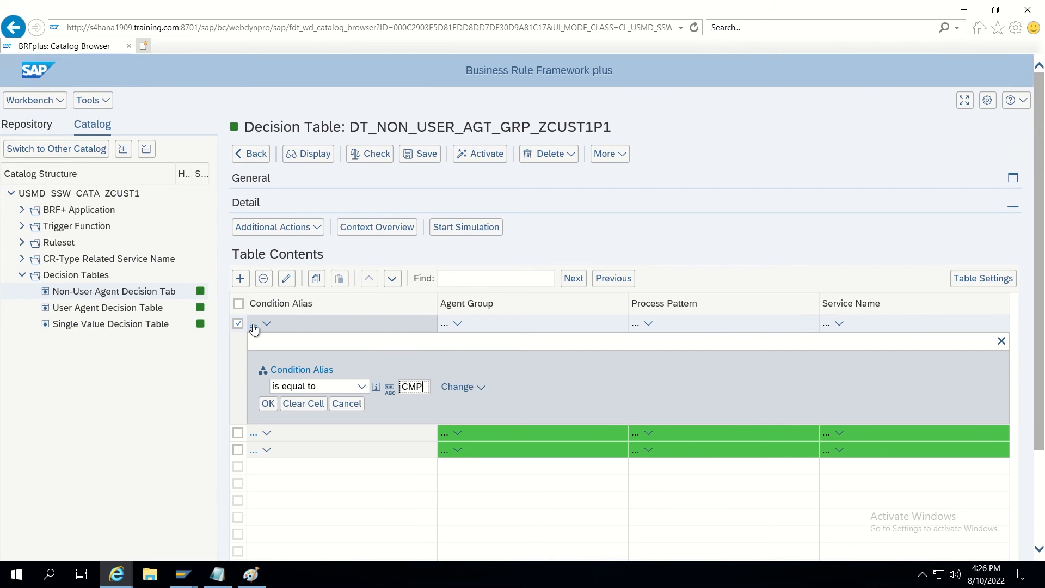
click(268, 405)
click(445, 324)
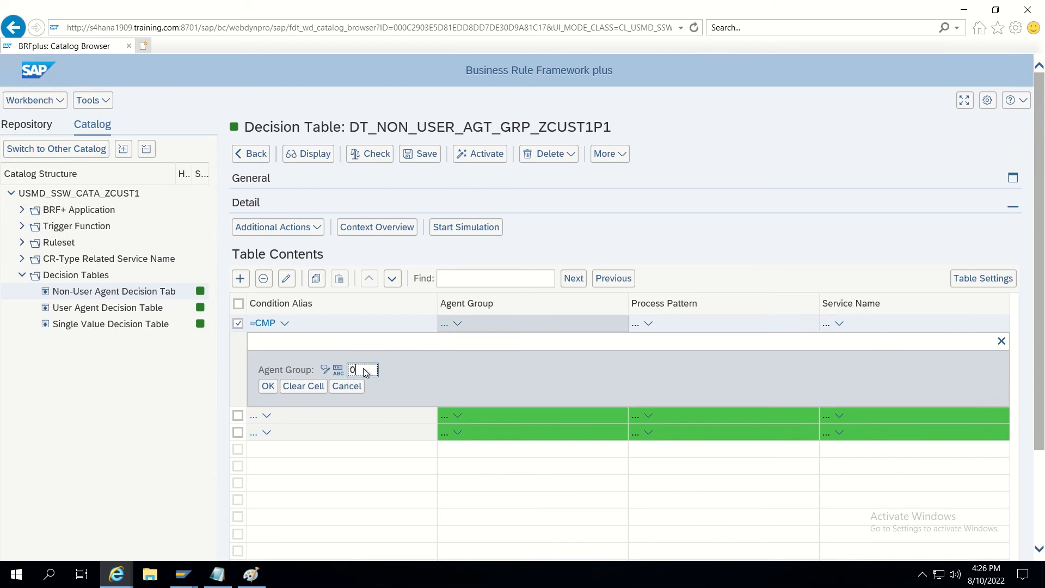
click(268, 386)
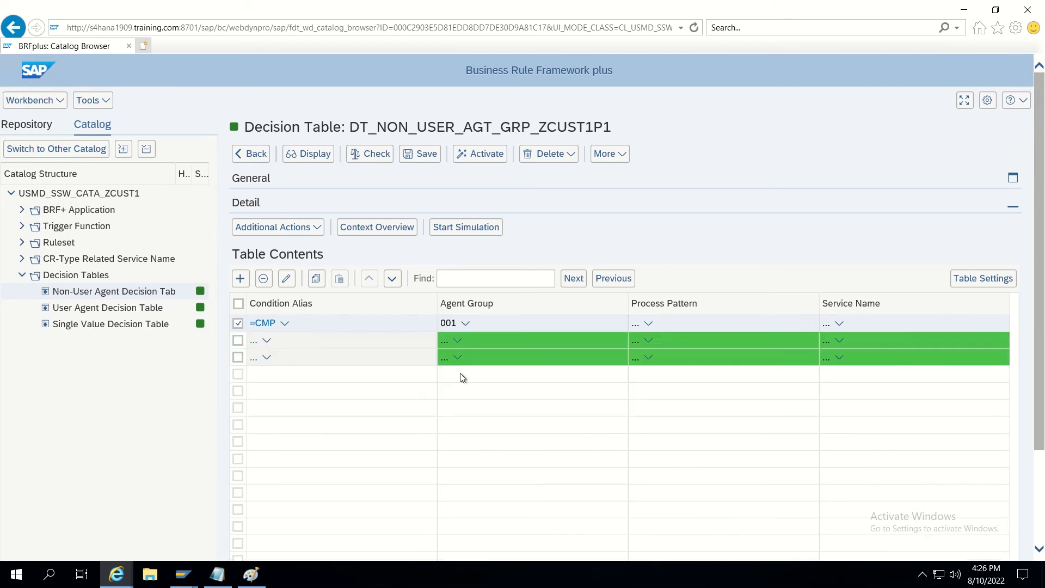
Set the =CMP row's process pattern to 99 Complete (Sub-)Workflow and start the second row's alias.
click(637, 327)
text(00)
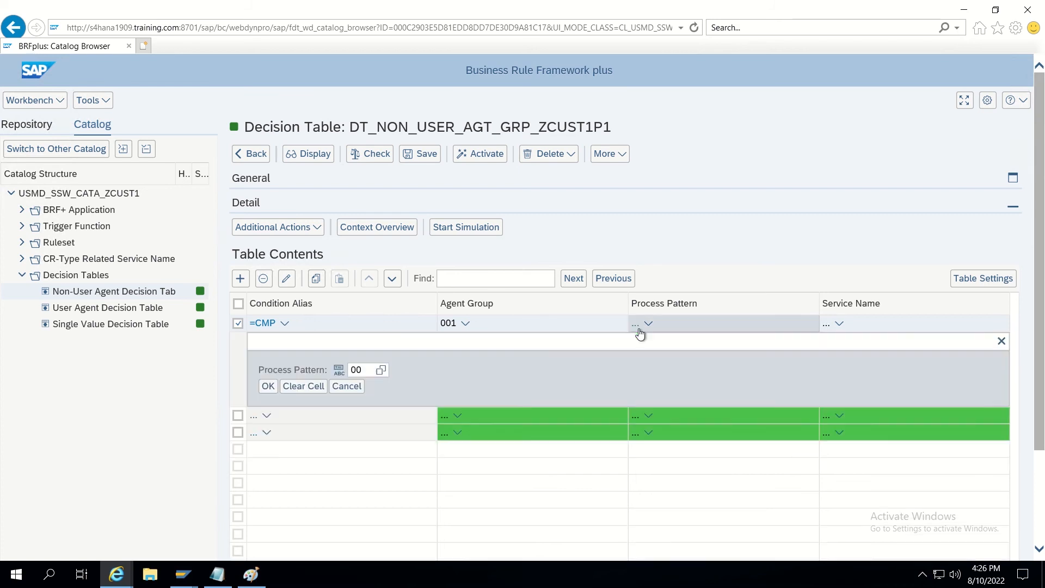
click(378, 371)
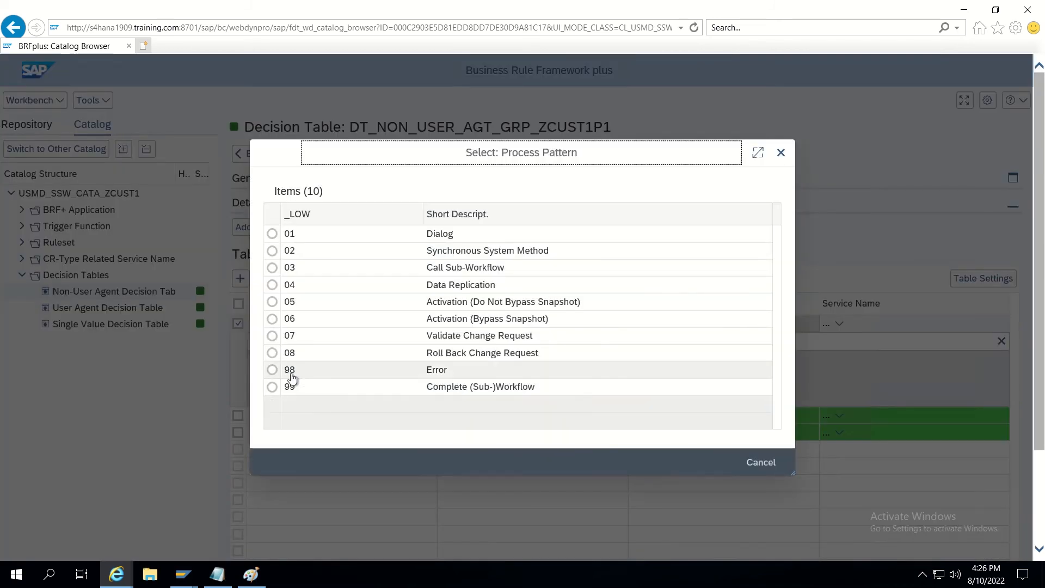
click(274, 387)
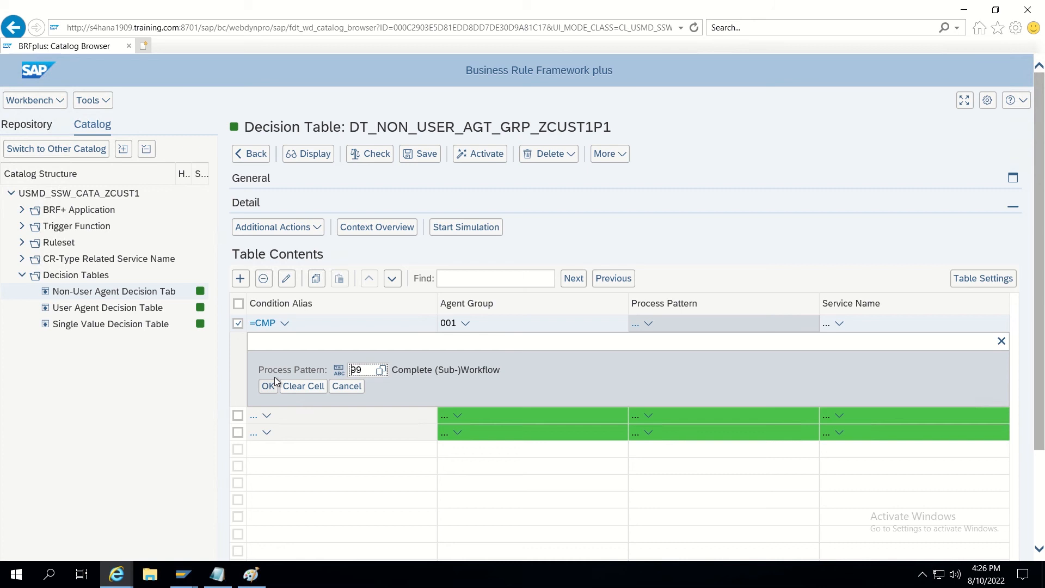
click(270, 386)
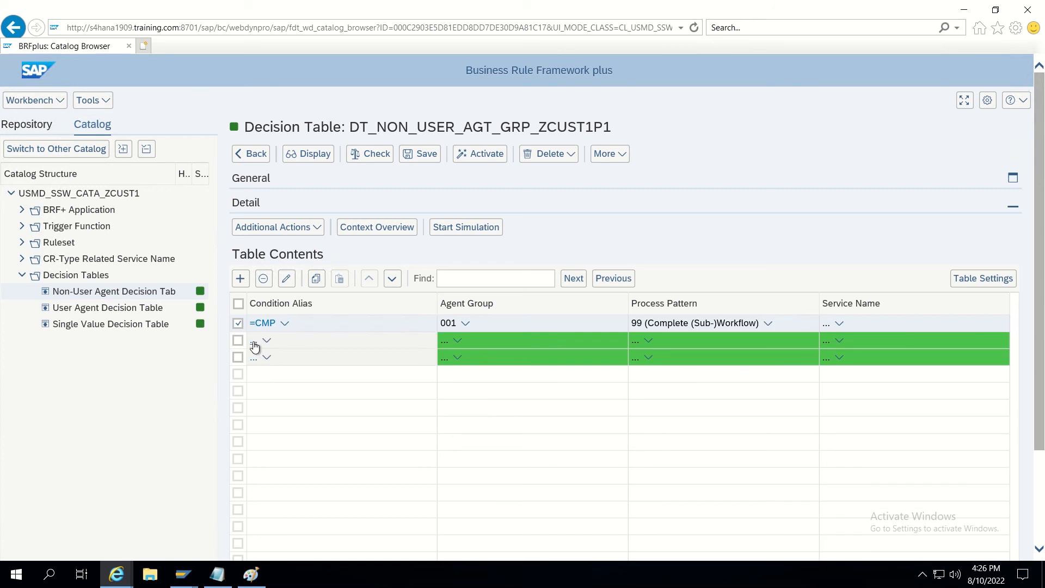
click(253, 340)
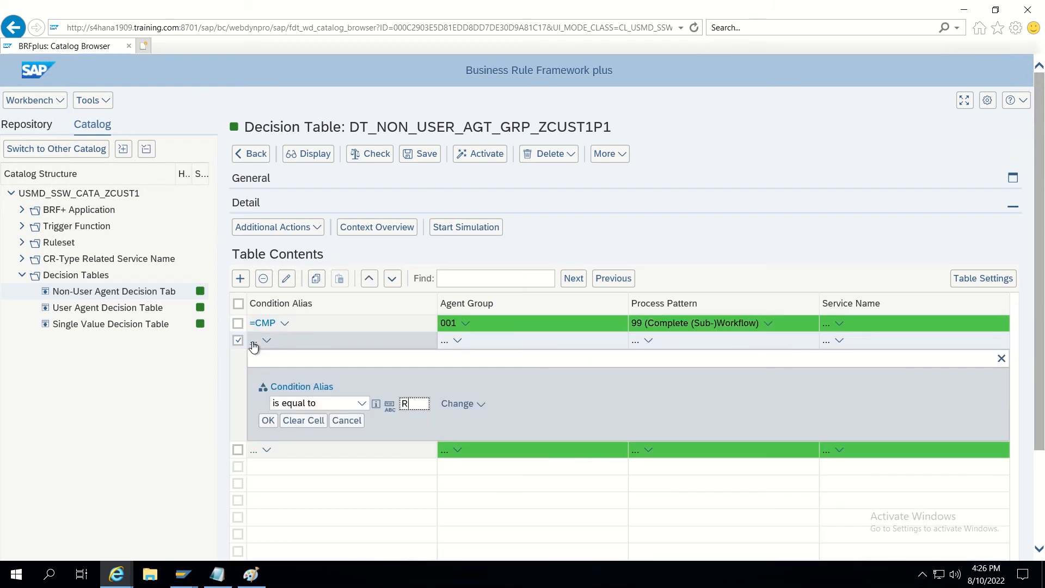
Fill the second row with =RLB, agent group 001 and pattern 08 Roll Back Change Request.
click(268, 420)
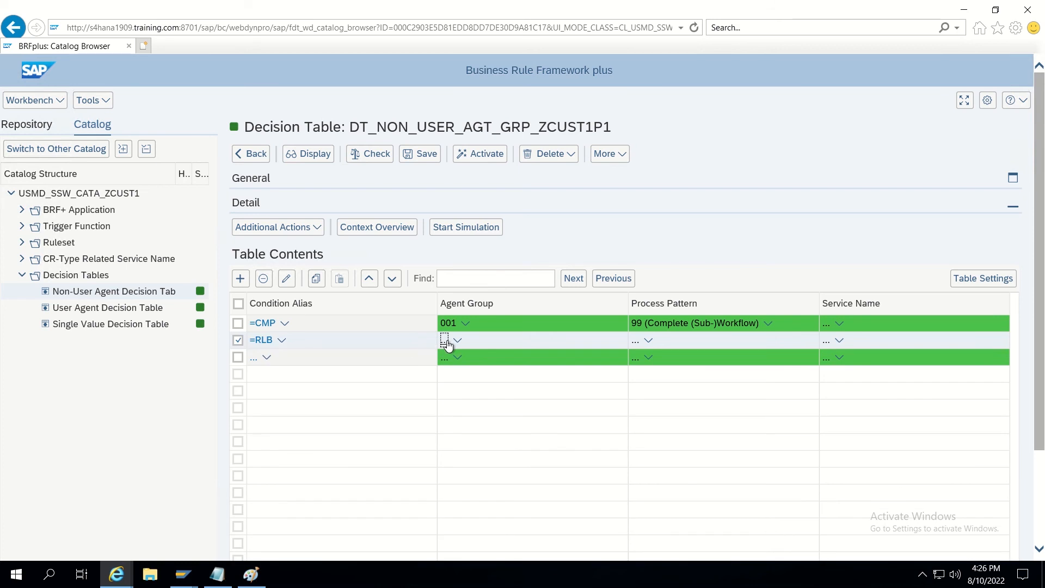
click(445, 340)
text(10)
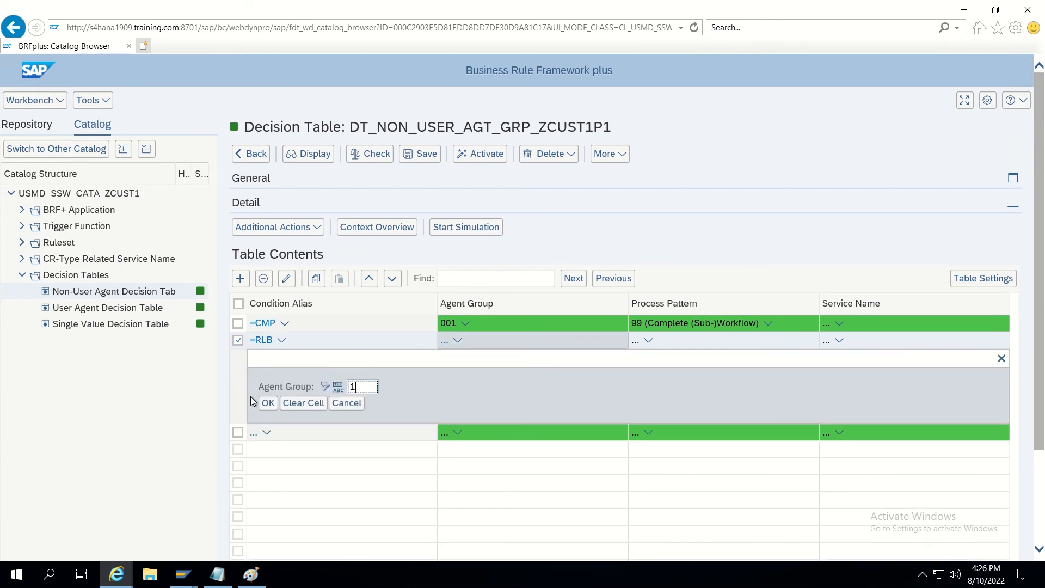
click(268, 403)
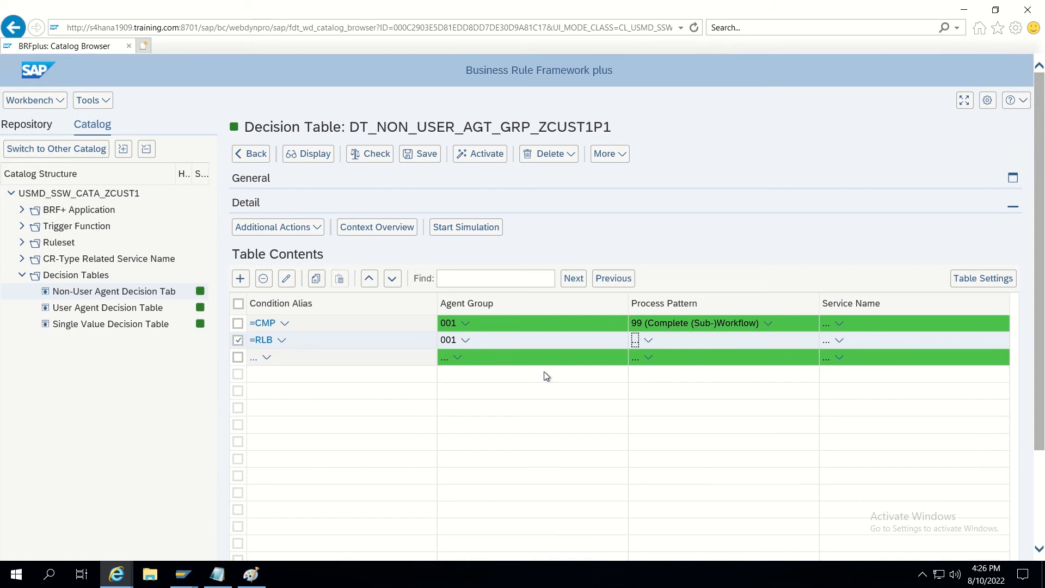
click(634, 342)
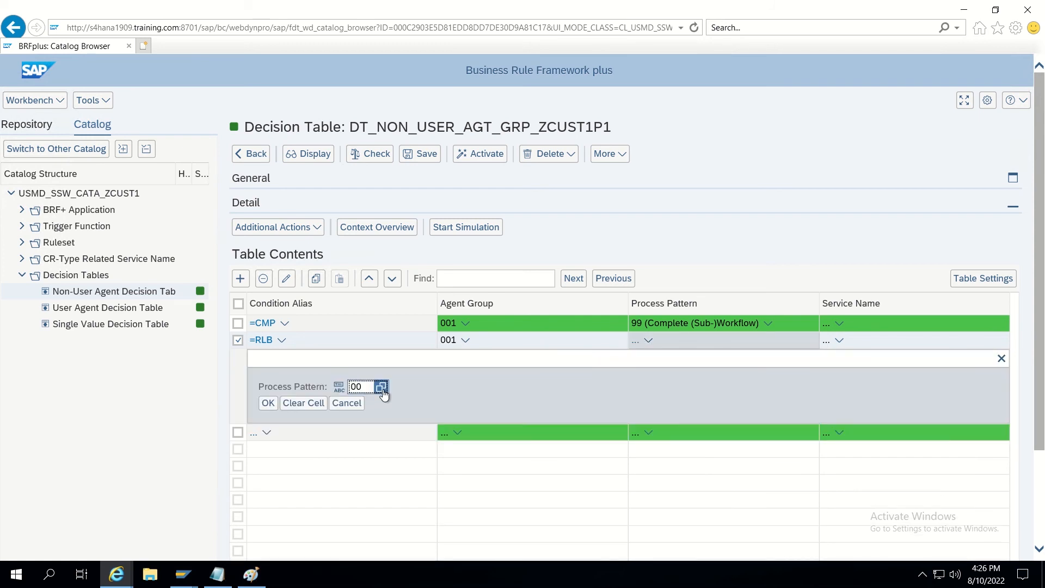
click(382, 388)
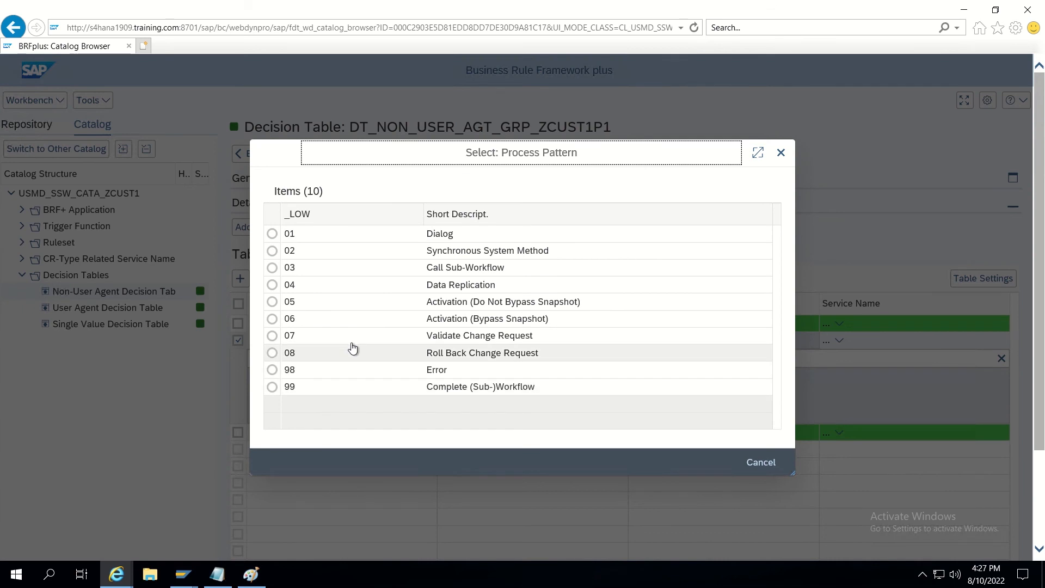
click(272, 354)
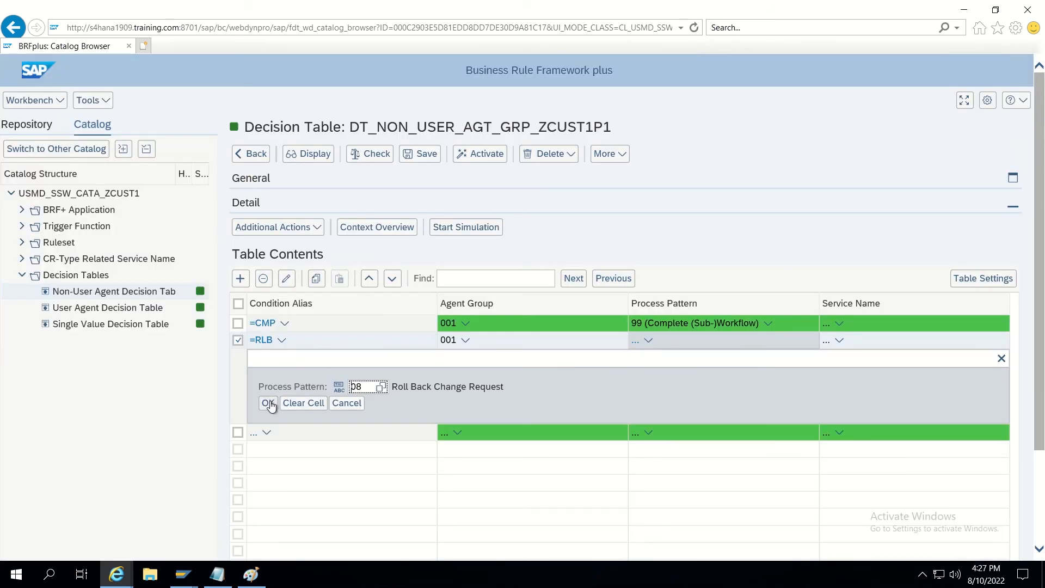
click(269, 403)
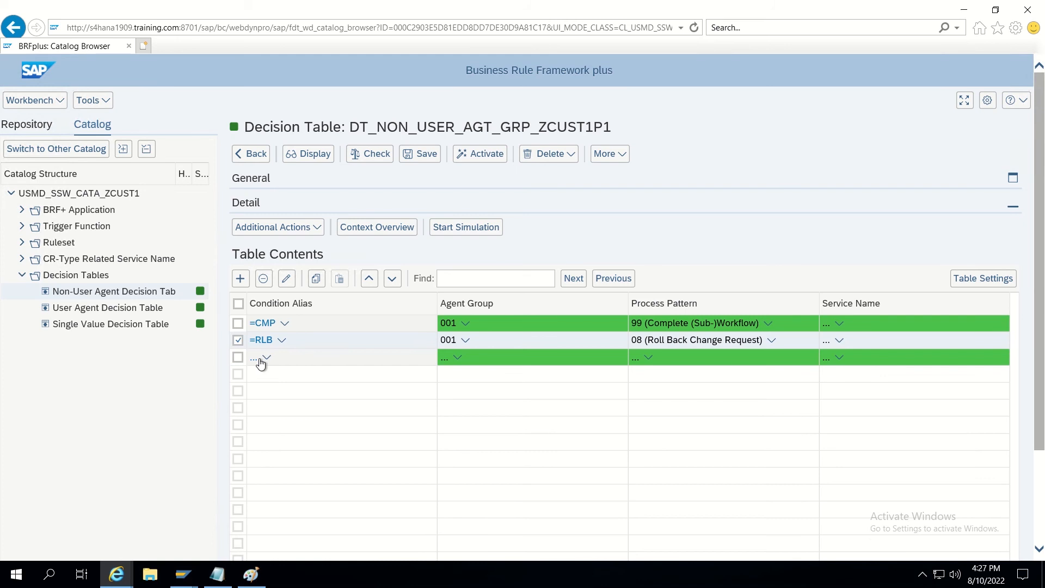
Fill the third row with =ACT, agent group 001 and pattern 06 Activation (Bypass Snapshot).
click(255, 360)
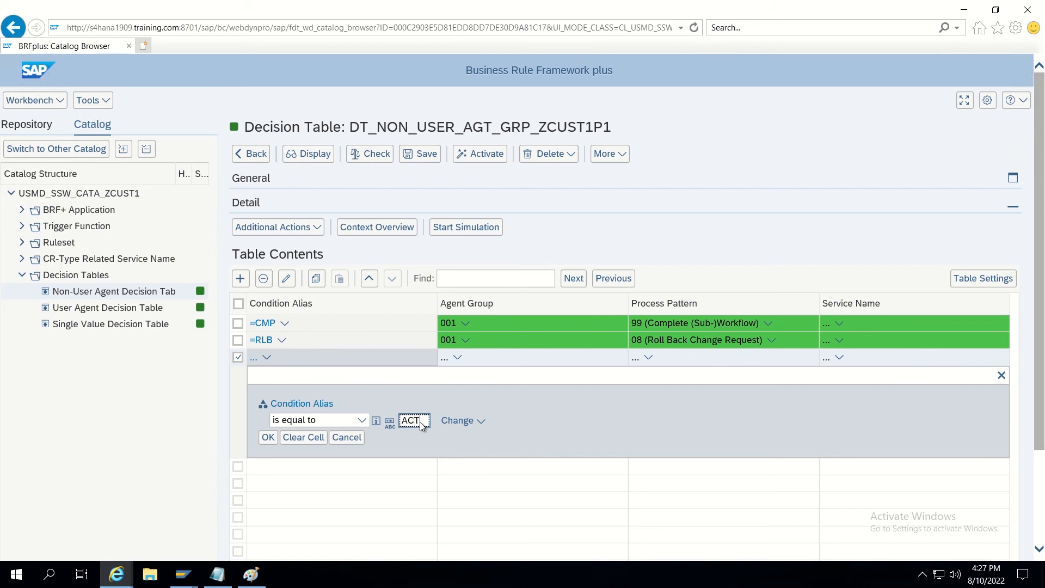
click(268, 438)
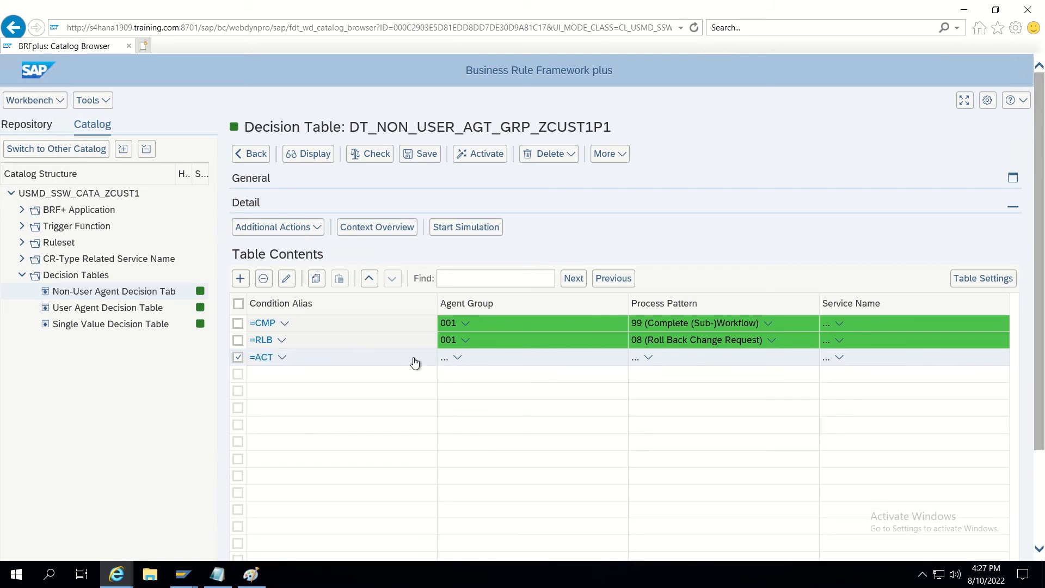
click(445, 365)
text(10)
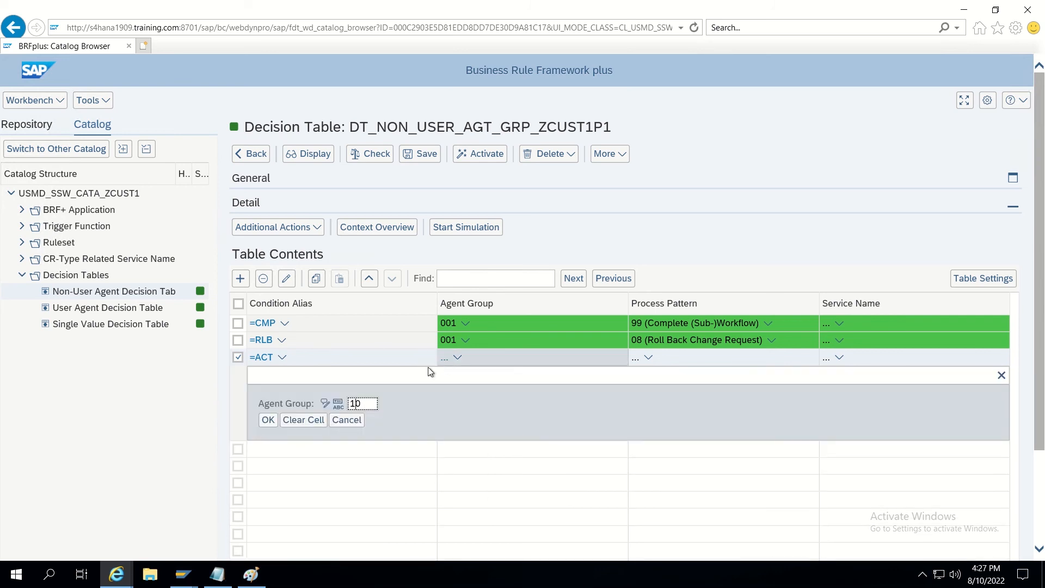
key(Delete)
click(269, 421)
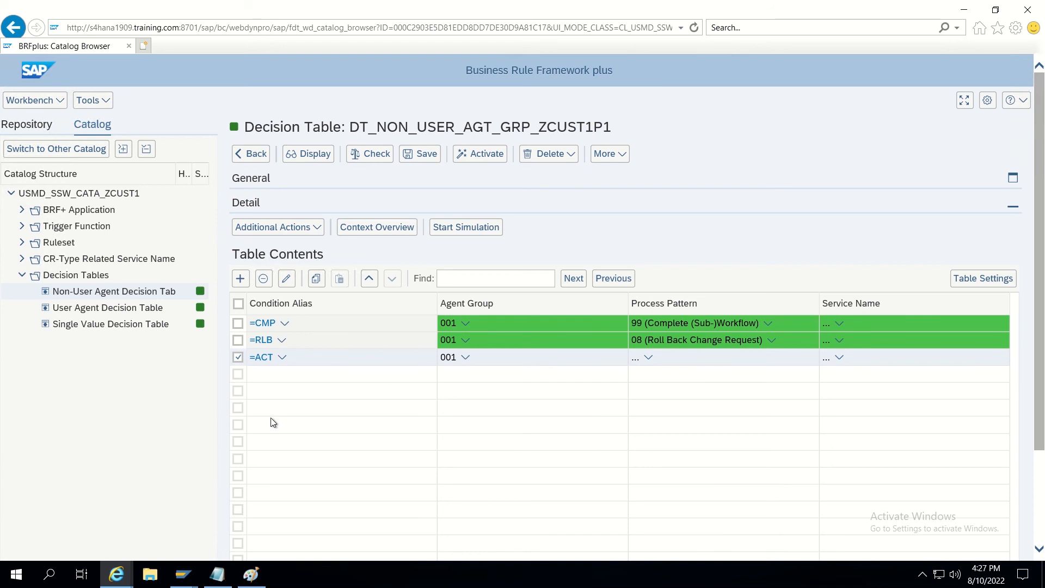
click(635, 358)
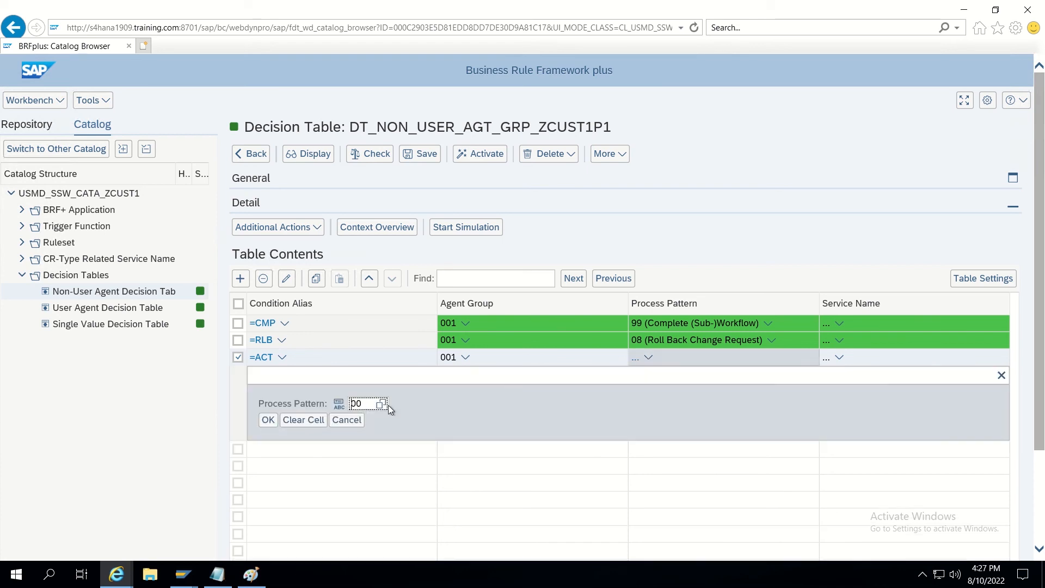
click(381, 404)
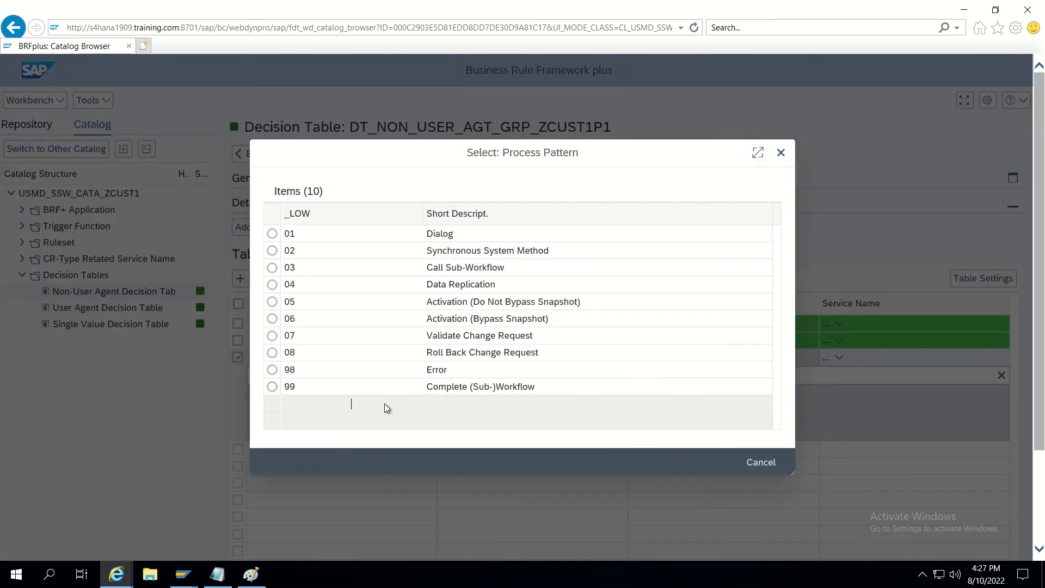
click(272, 319)
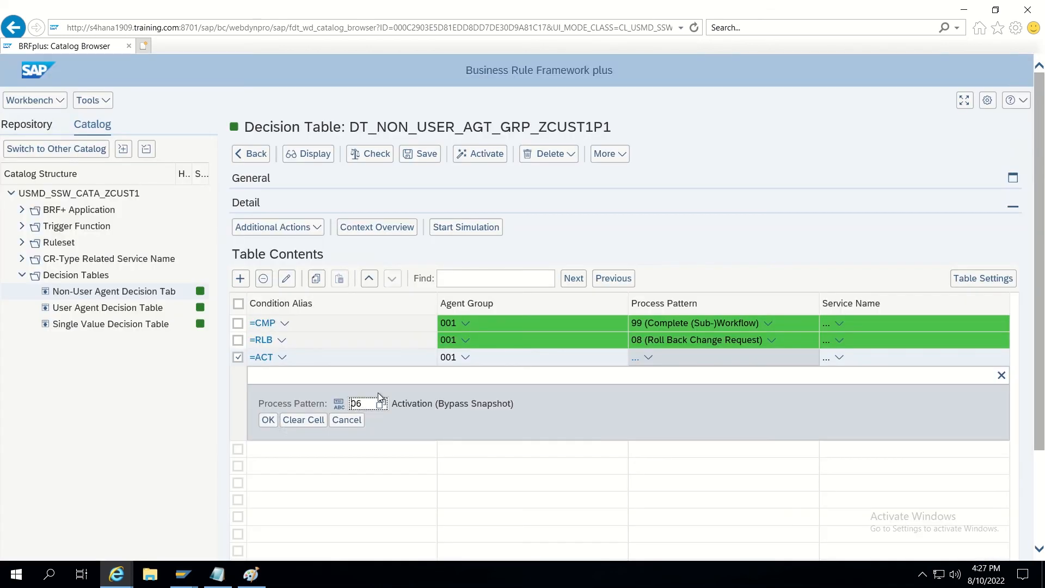
click(273, 420)
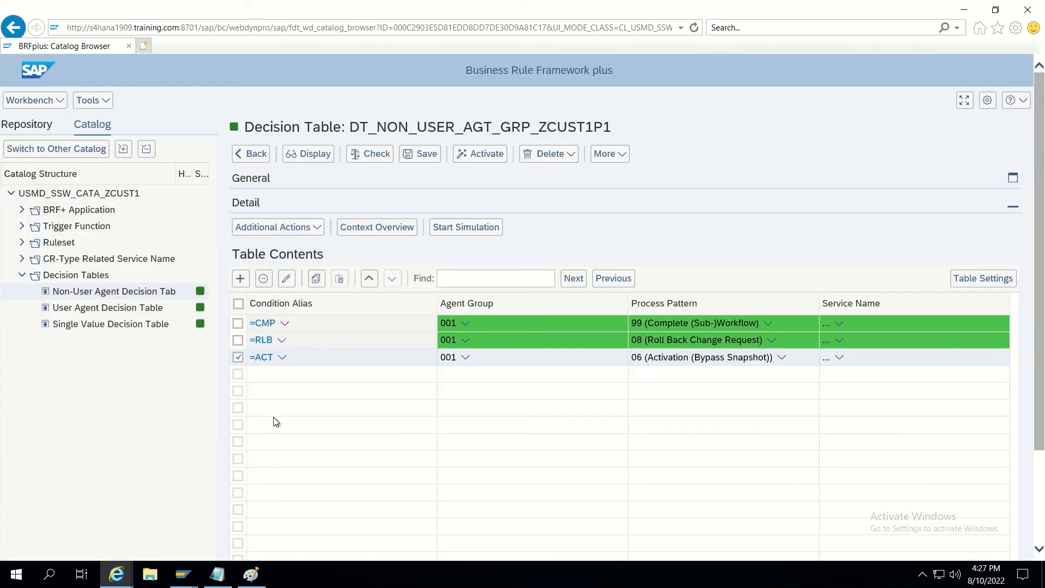
Save and activate the non-user agent decision table, then reopen the Single Value Decision Table.
click(429, 154)
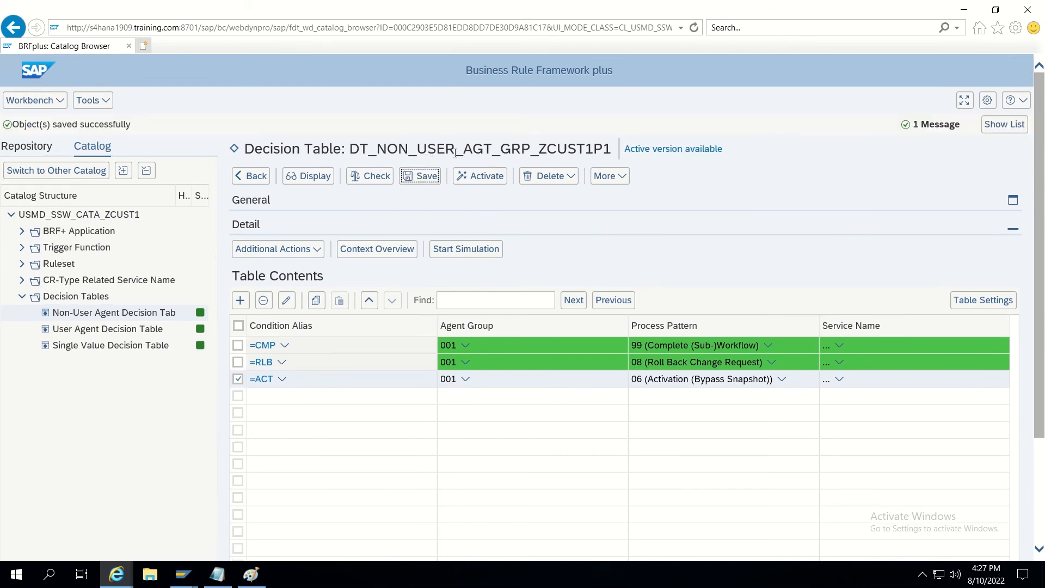
click(479, 175)
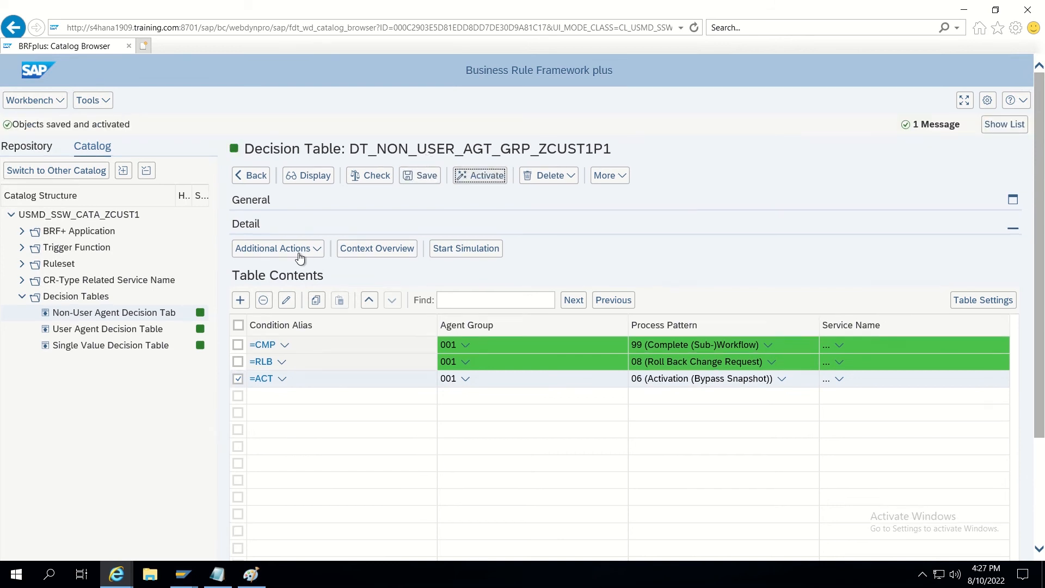
click(108, 347)
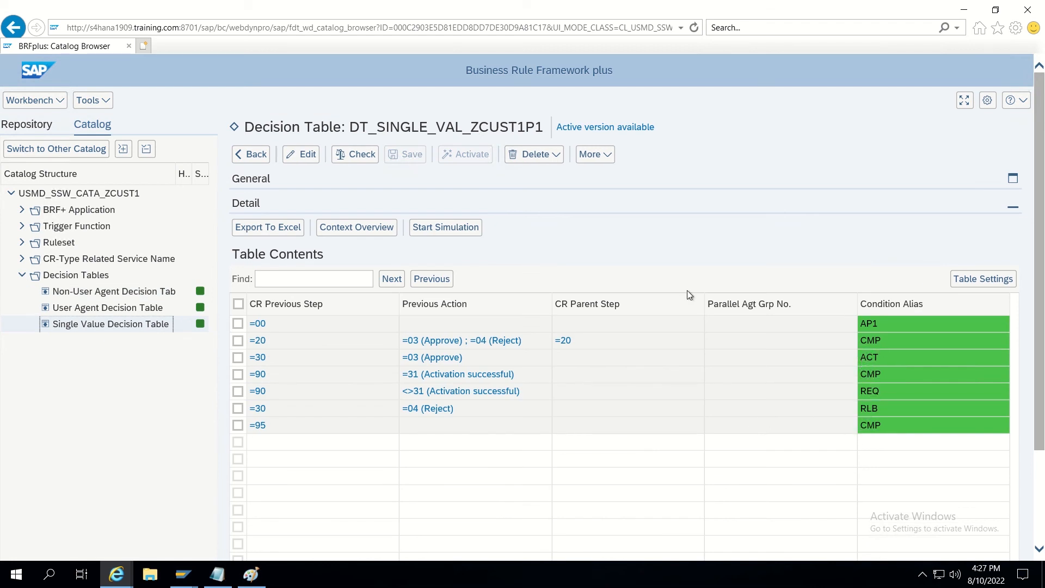
Switch the Single Value Decision Table to edit mode and activate it, confirming with Yes.
click(303, 155)
click(479, 157)
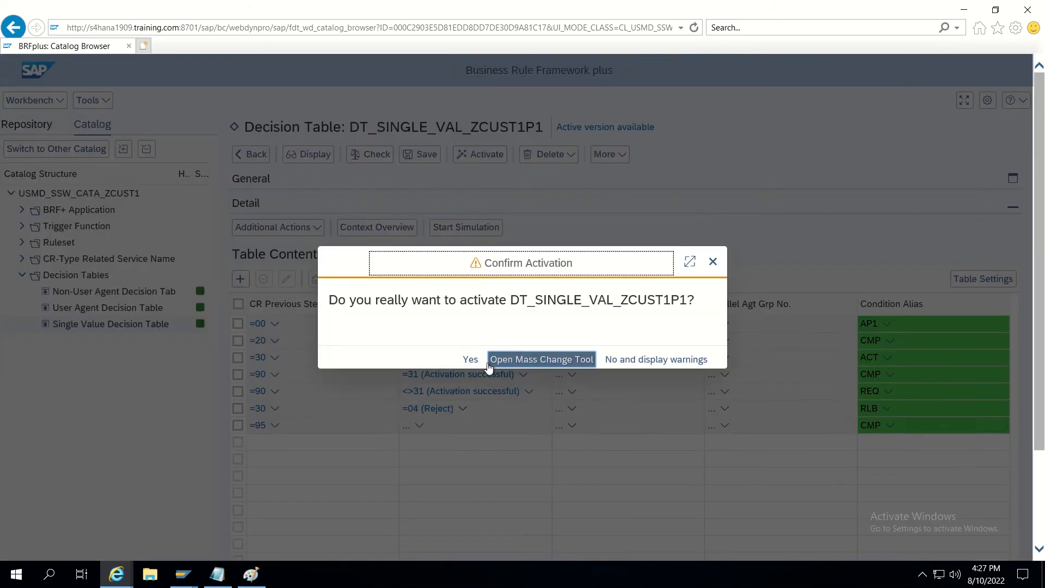
click(470, 352)
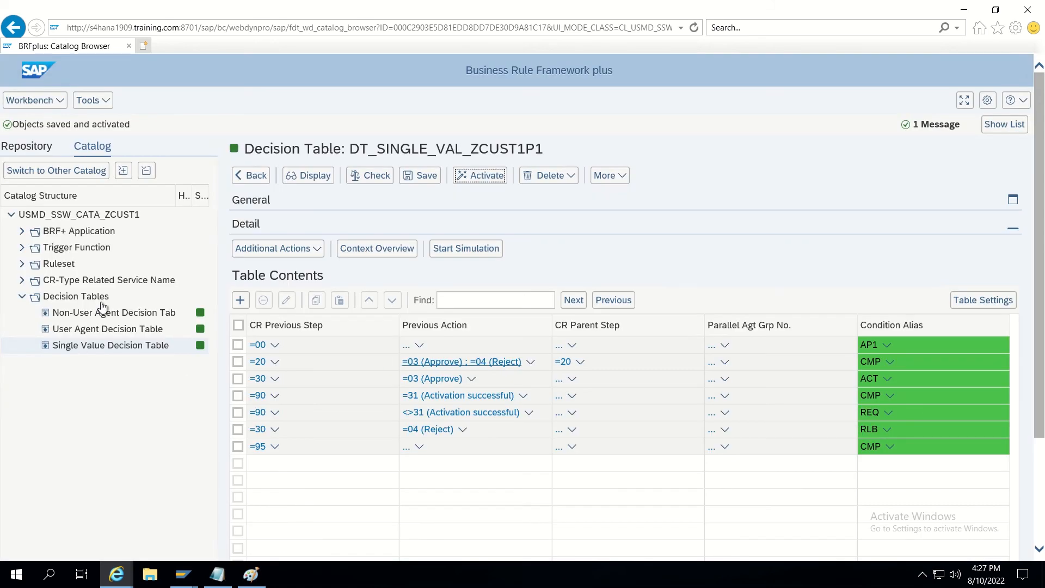
Look over the Non-User Agent and User Agent decision tables, then minimize the BRFplus browser.
click(106, 319)
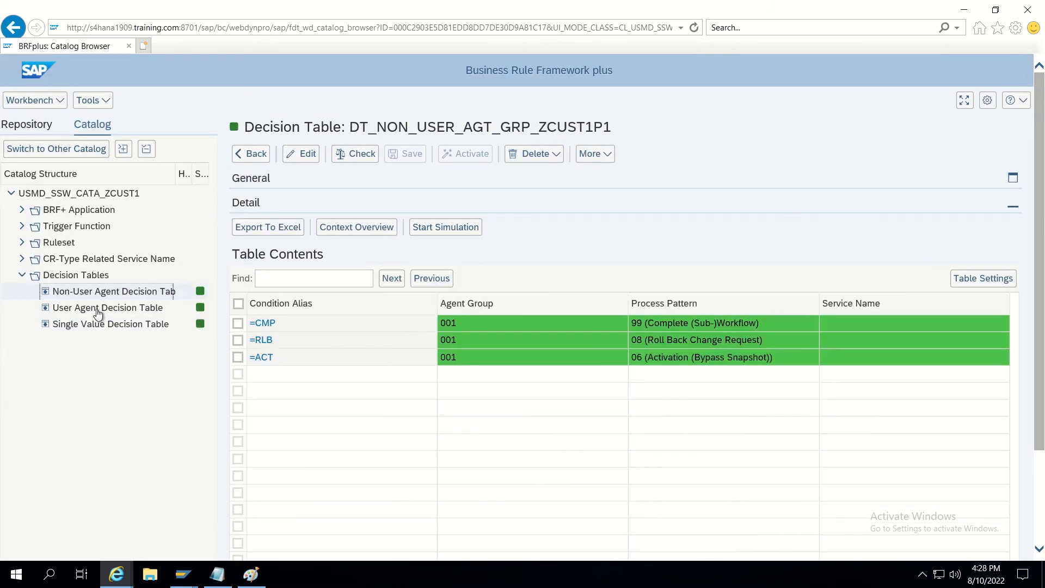
click(98, 308)
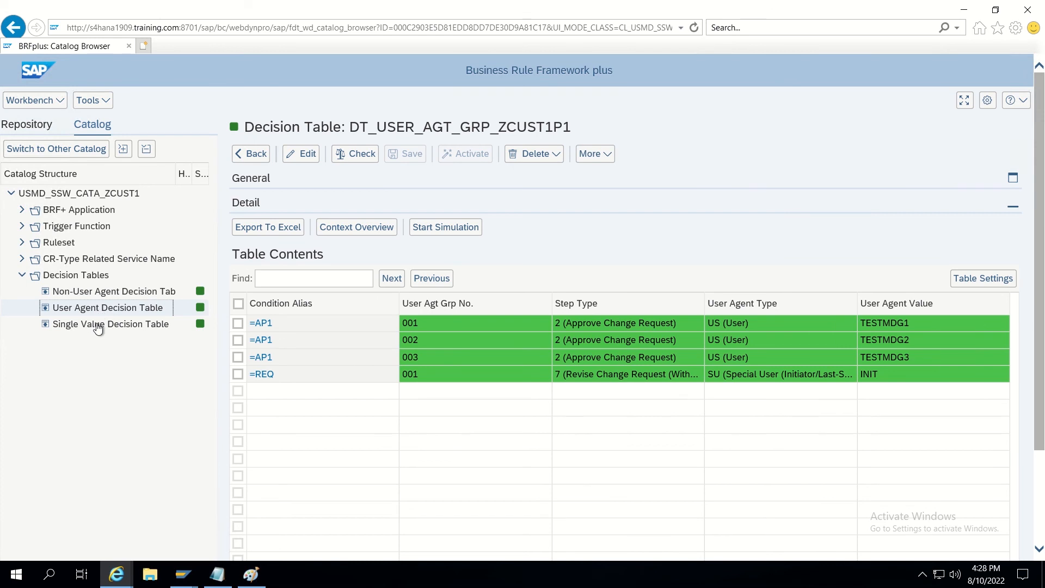
click(99, 325)
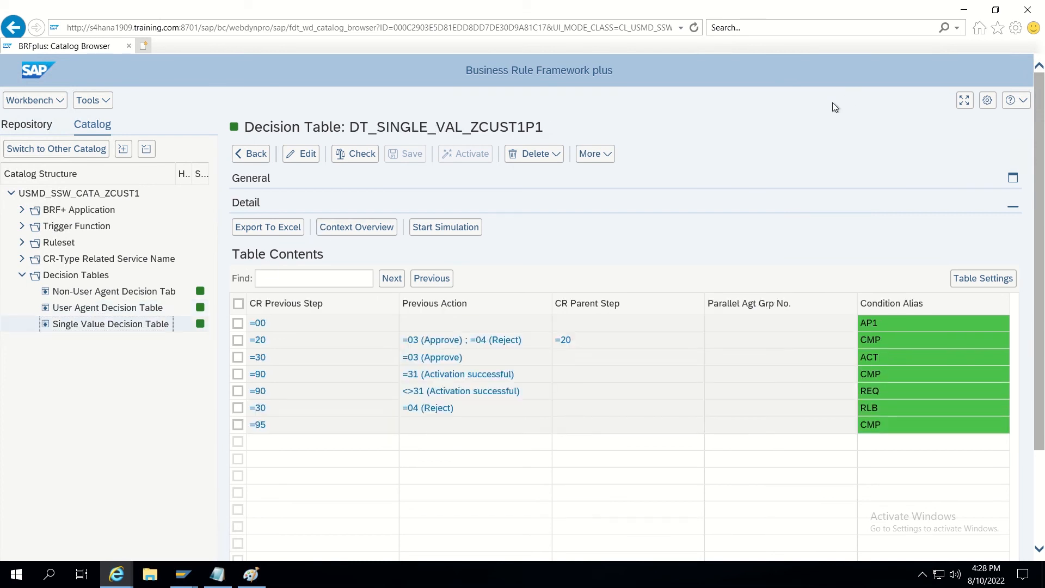
click(964, 10)
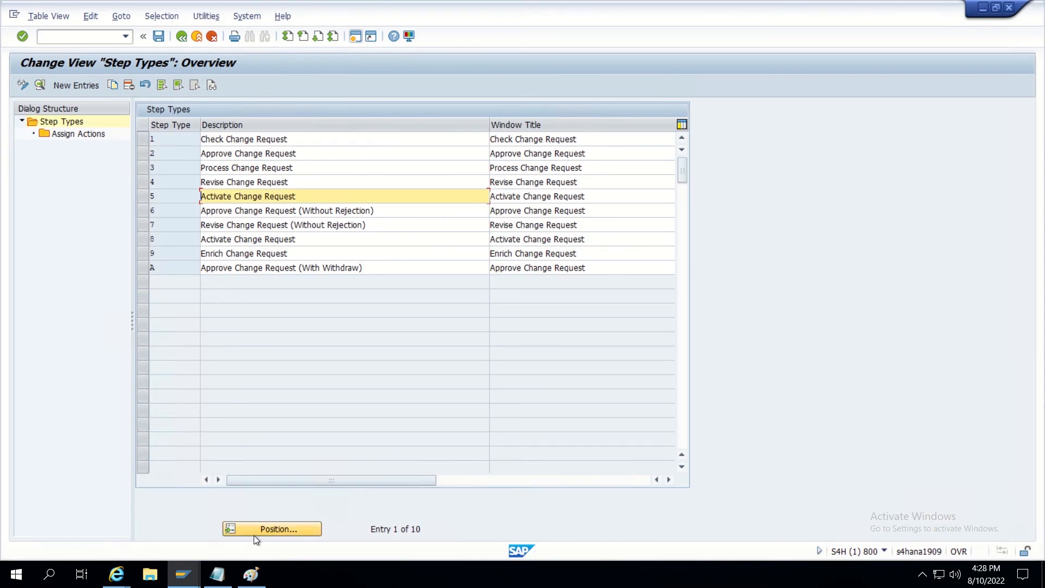
In NWBC's Customer Governance area, go to Change Requests > Customer Maintenance > Search Customer.
mouse_move(116, 575)
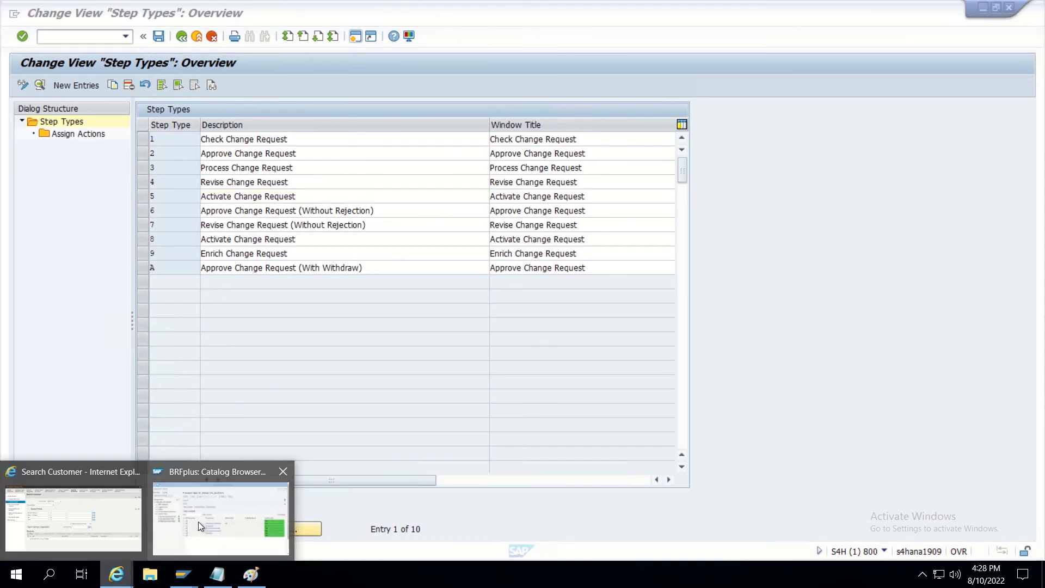
click(87, 537)
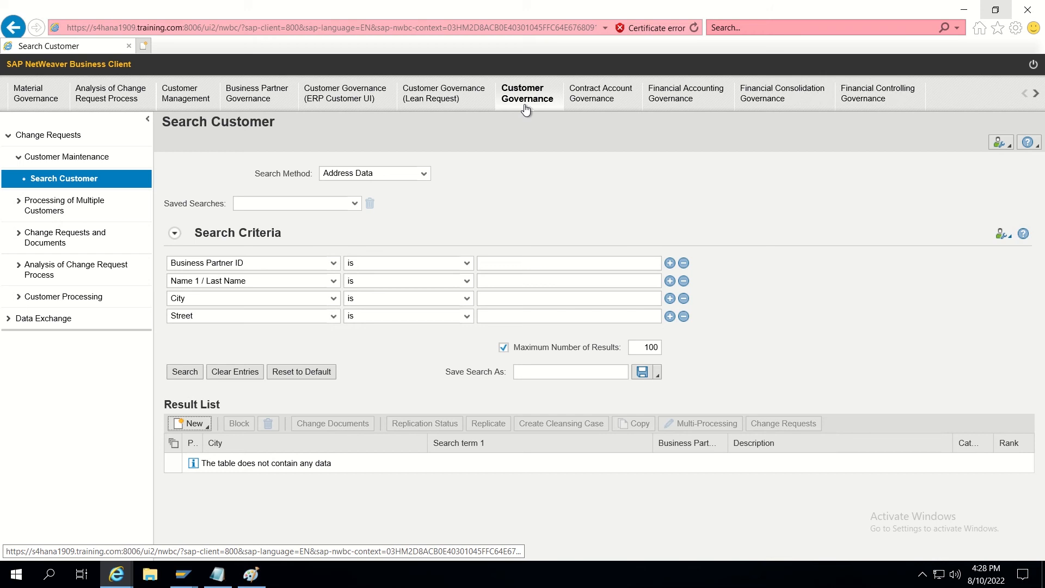
click(525, 109)
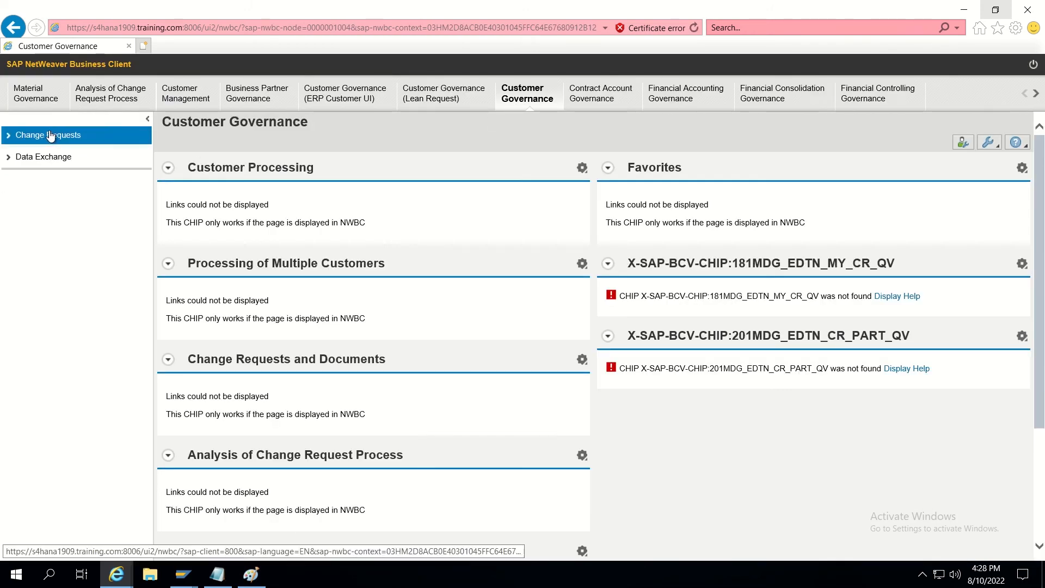
click(51, 135)
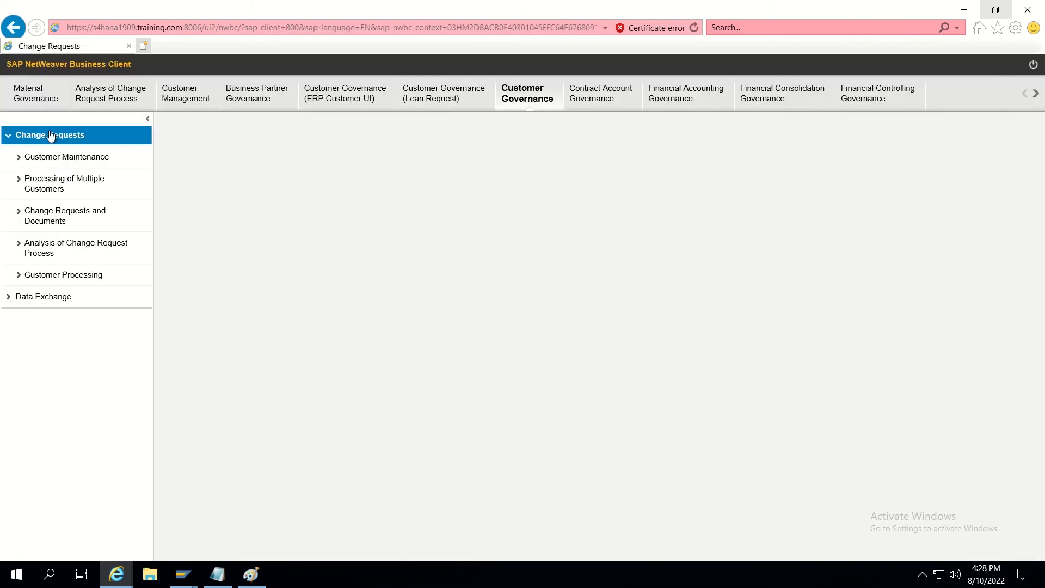
click(55, 158)
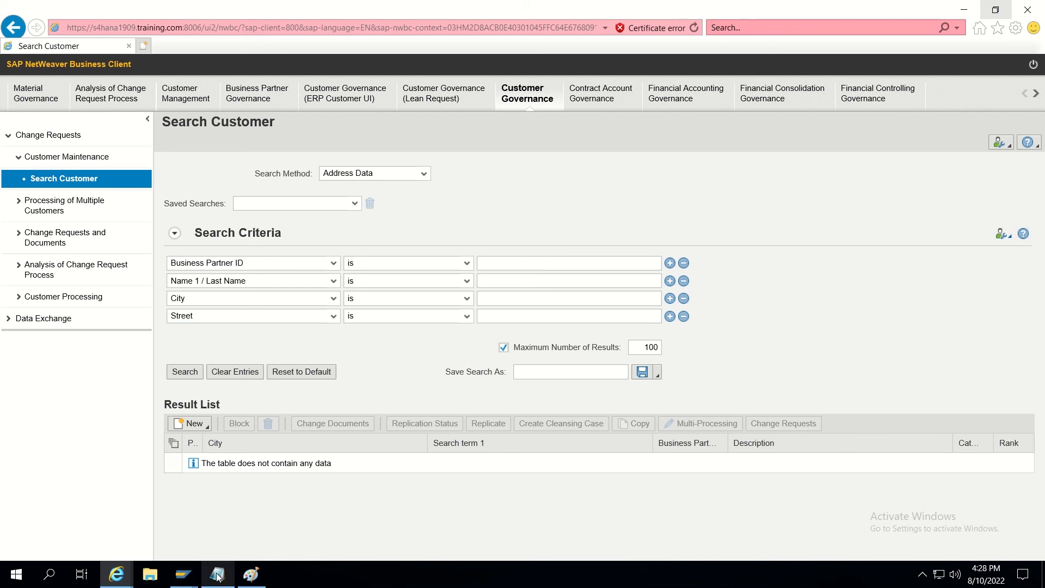
mouse_move(184, 574)
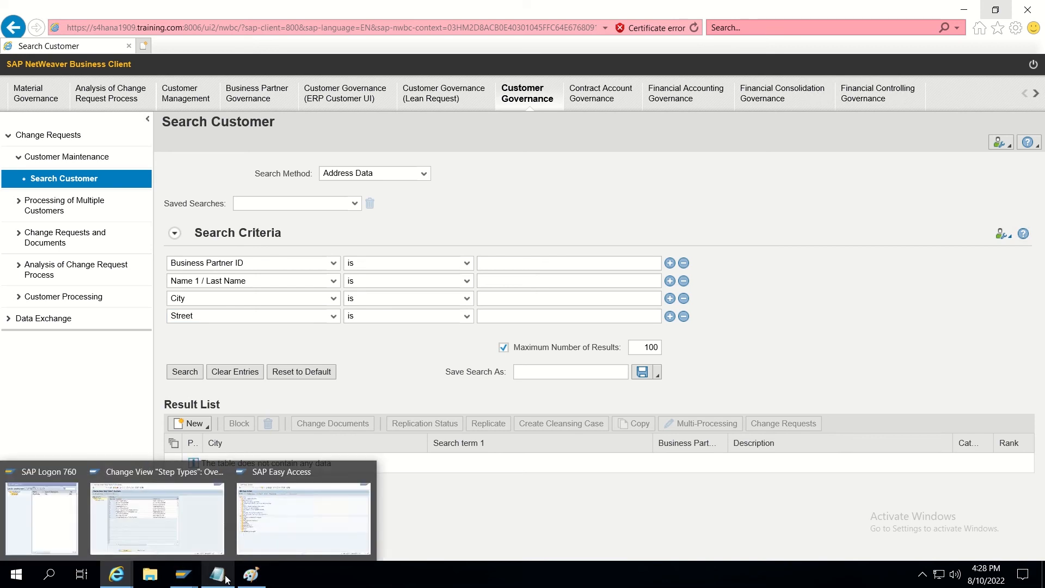
Scroll the Single Value Decision Table to merge parameter ZMDG_CUST_MERGE, then return to SAP Easy Access.
mouse_move(110, 581)
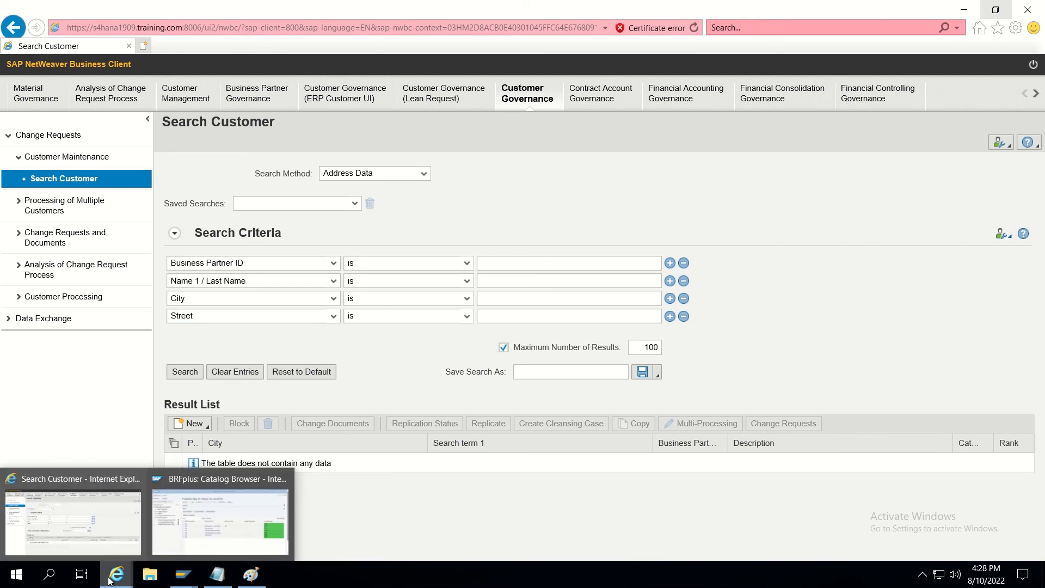
click(219, 531)
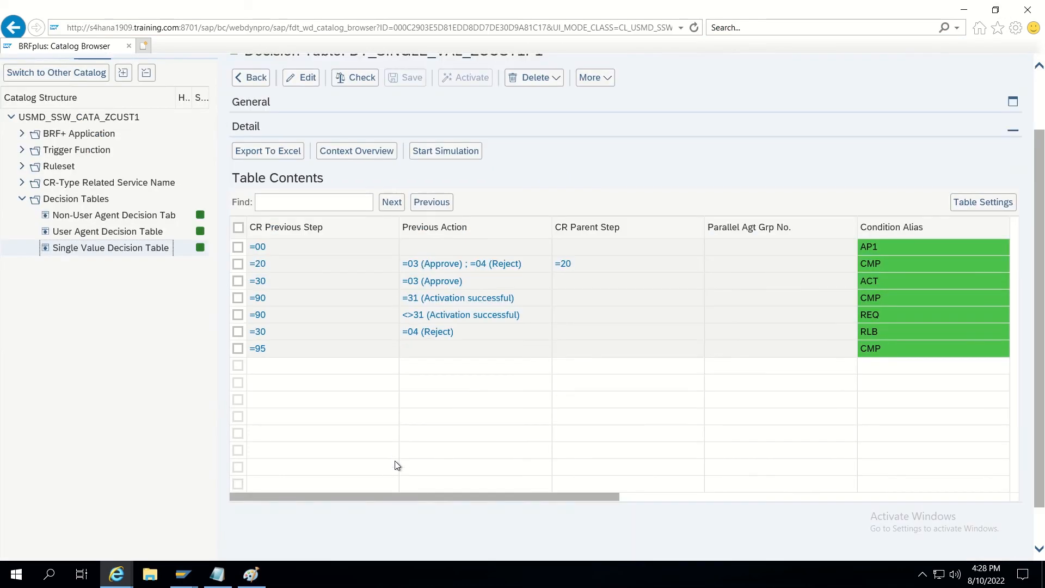
scroll(394, 460, down, 1)
drag(409, 450, 766, 450)
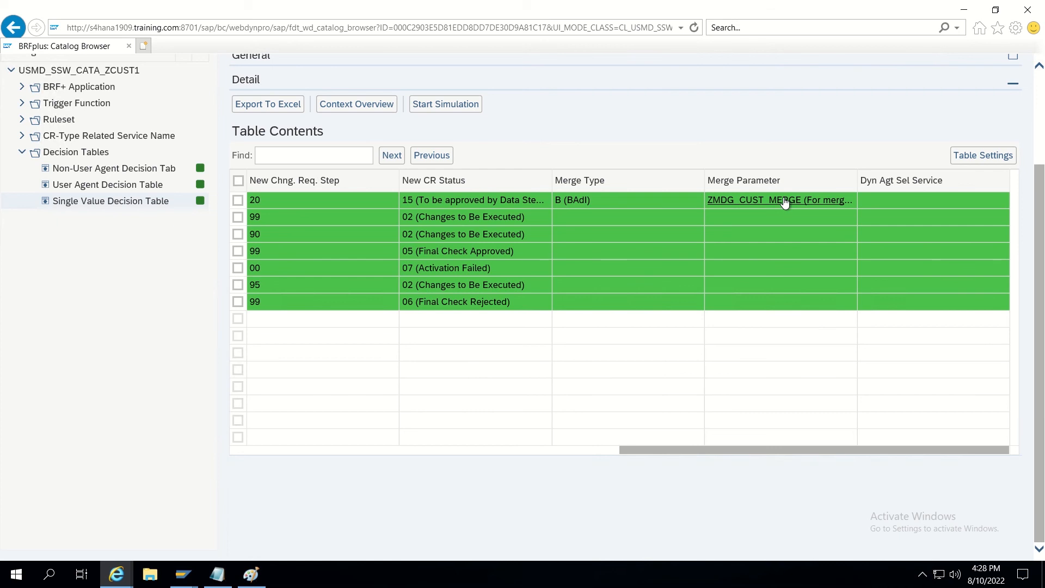
mouse_move(196, 577)
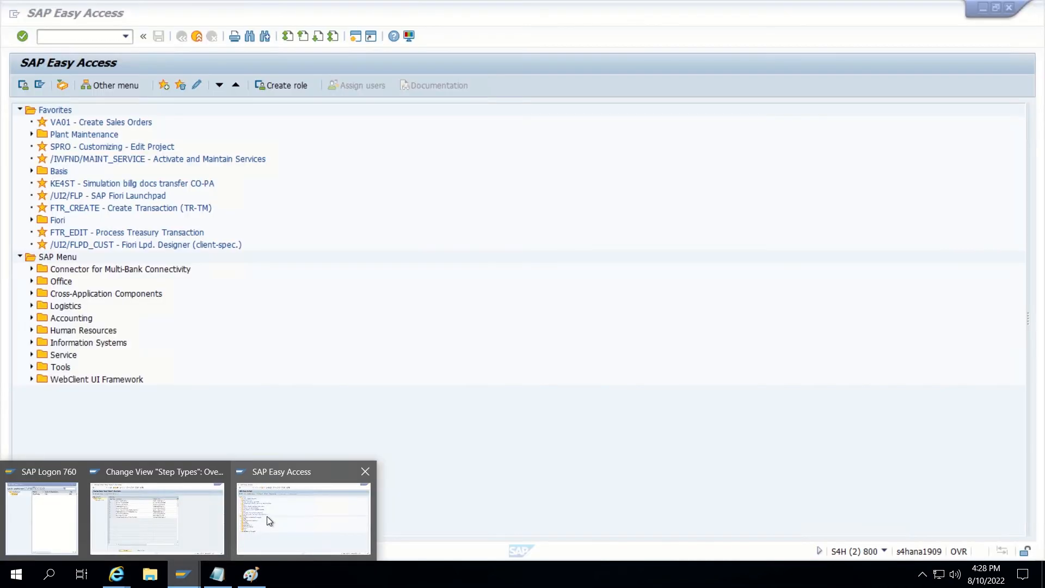
click(267, 516)
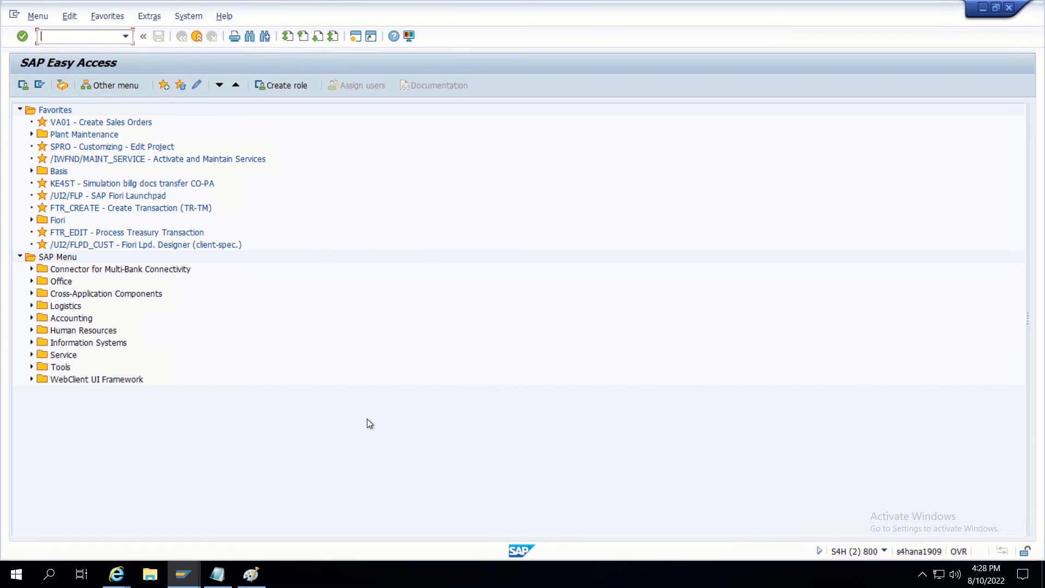
Via MDGIMG, execute BAdI: Handling of Parallel Results under Rule-Based Workflow Business Add-Ins.
text(mdgimg)
key(Return)
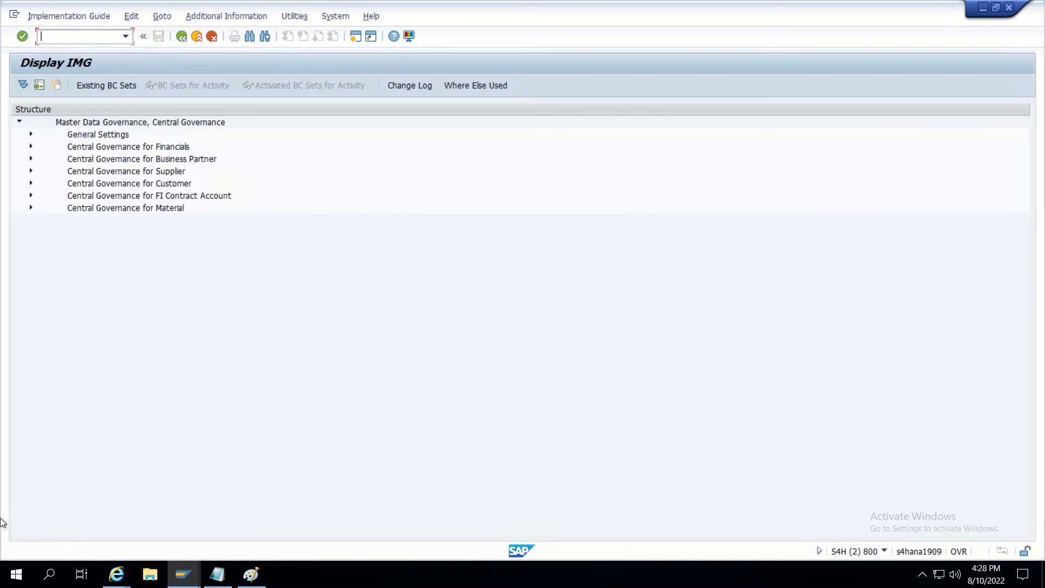
click(31, 135)
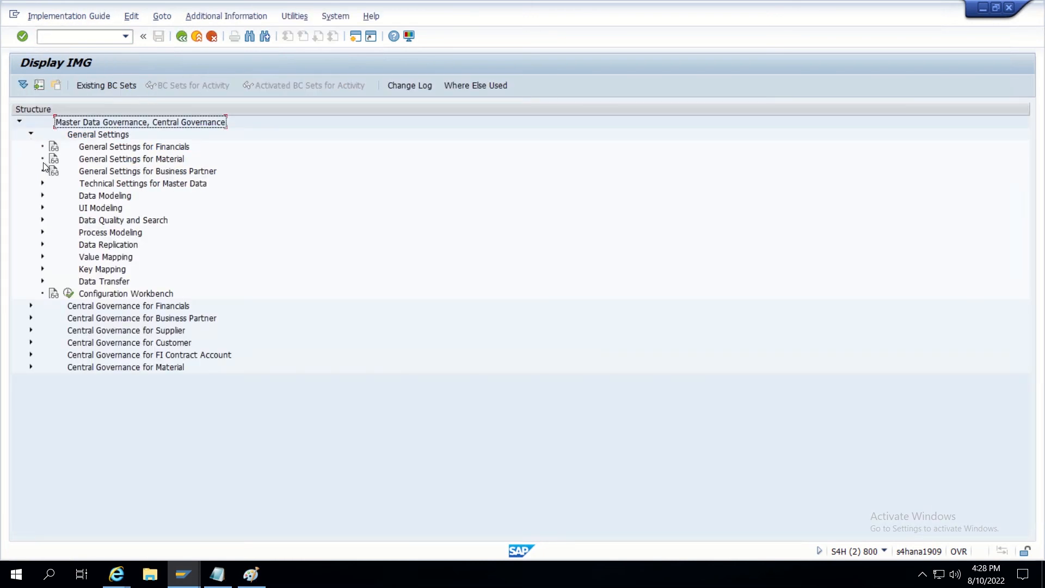
click(43, 232)
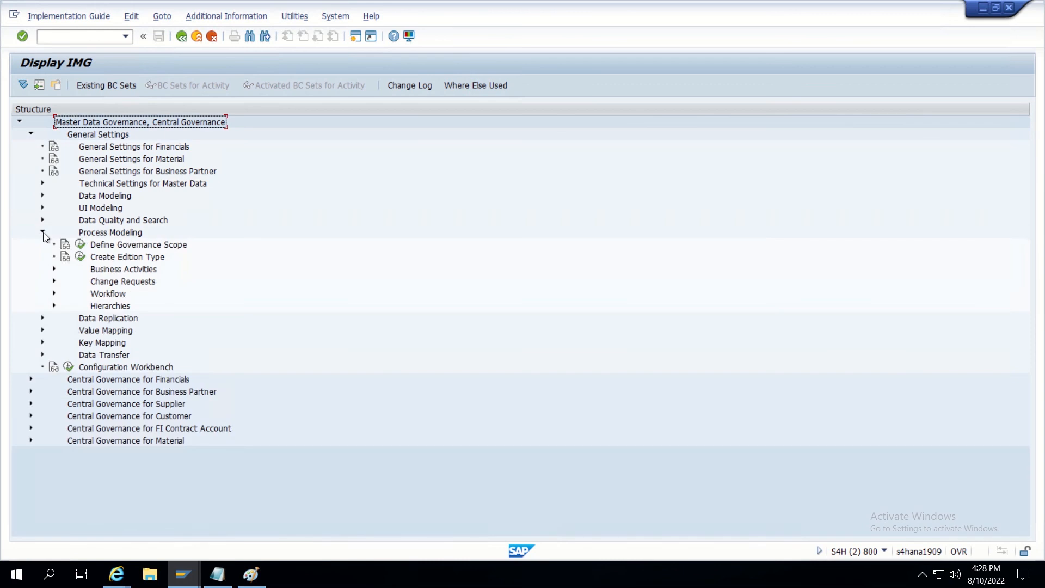
click(53, 294)
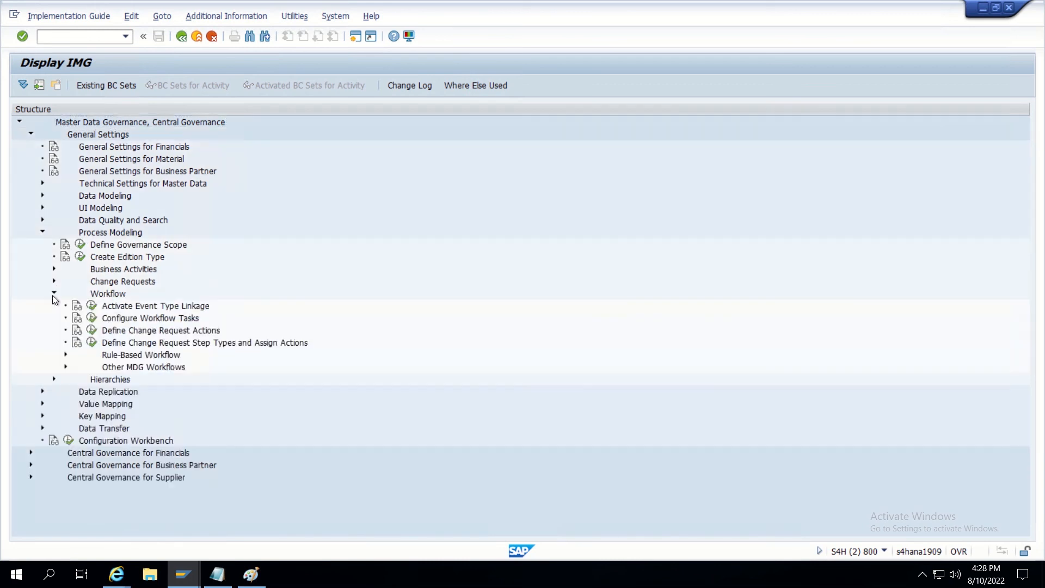
click(66, 355)
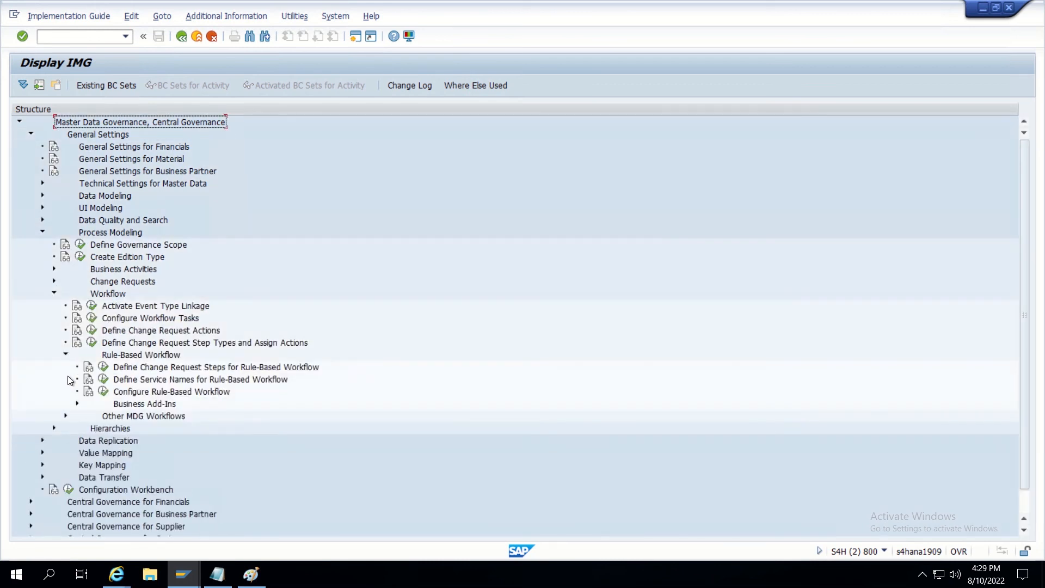
click(77, 404)
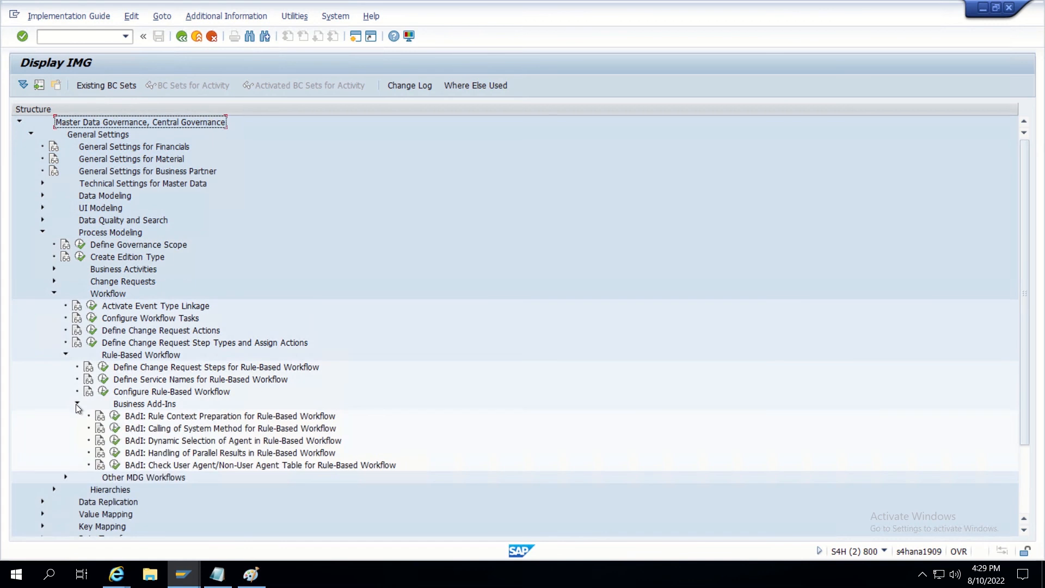
click(115, 454)
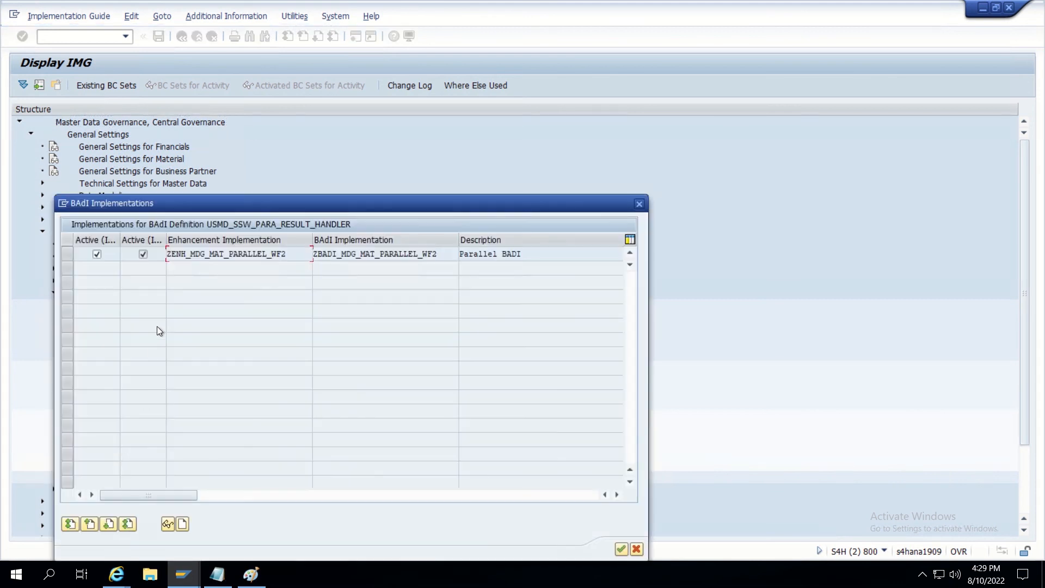
Create enhancement implementation ZEI_MDG_MERGE_ZCUST1P1, 'Merge badi for ZCUST1P1', as a local object.
click(182, 525)
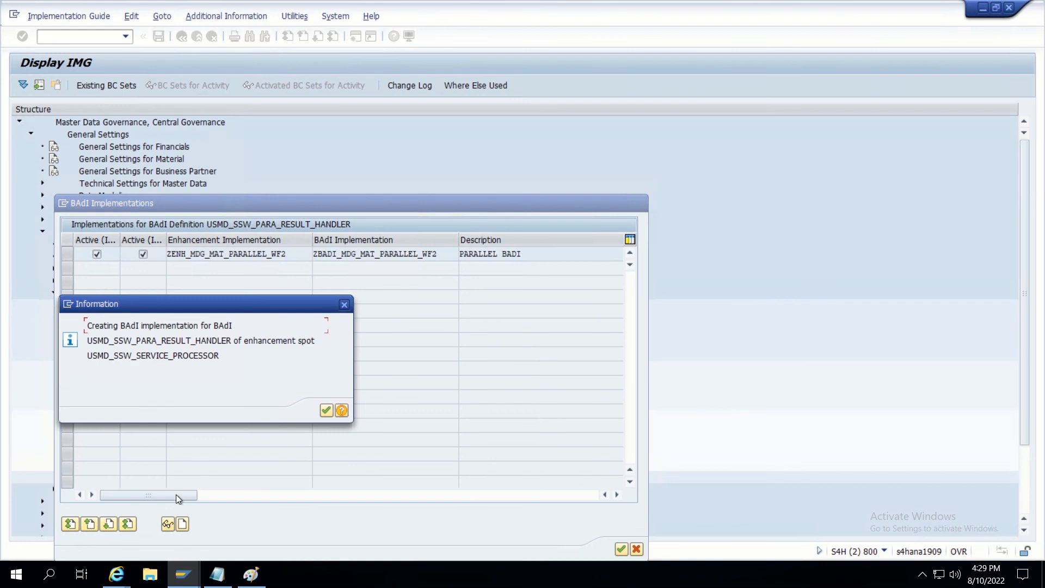
click(325, 410)
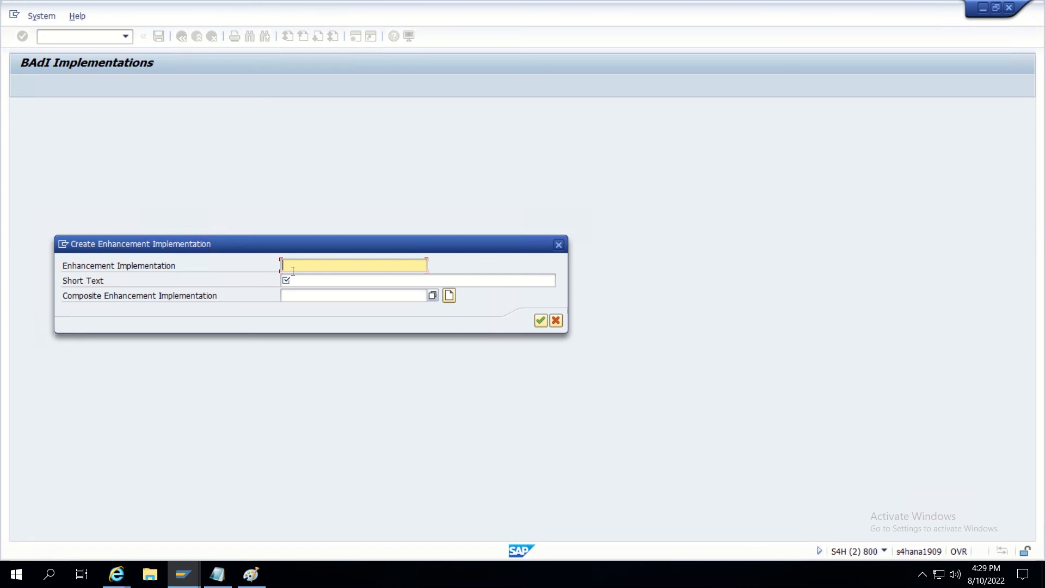
text(ZEI_MDG_MERGE_ZC)
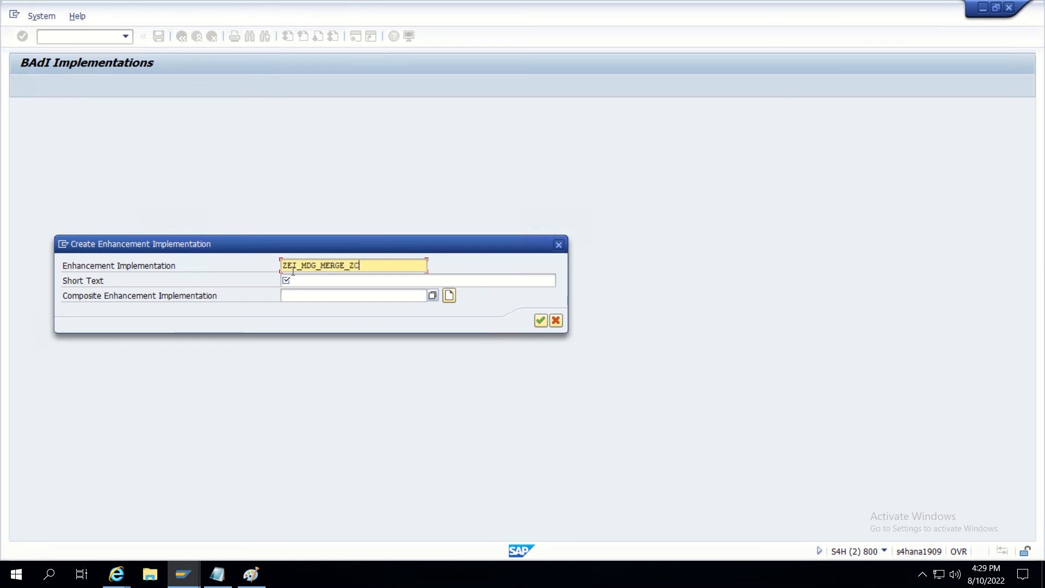
text(UST1P1)
click(300, 281)
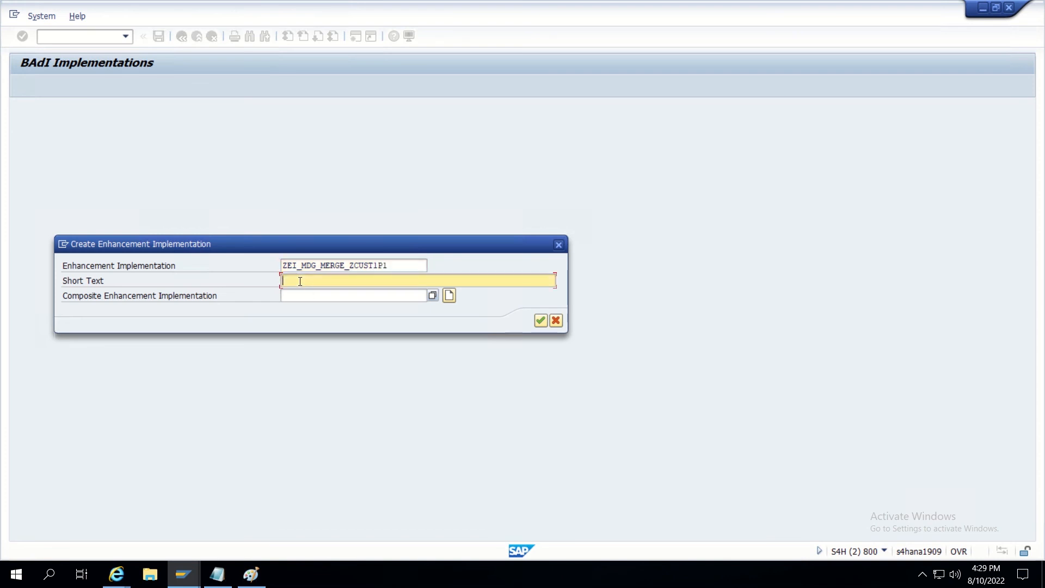
text(Merge badi for ZCUST1P1)
click(540, 320)
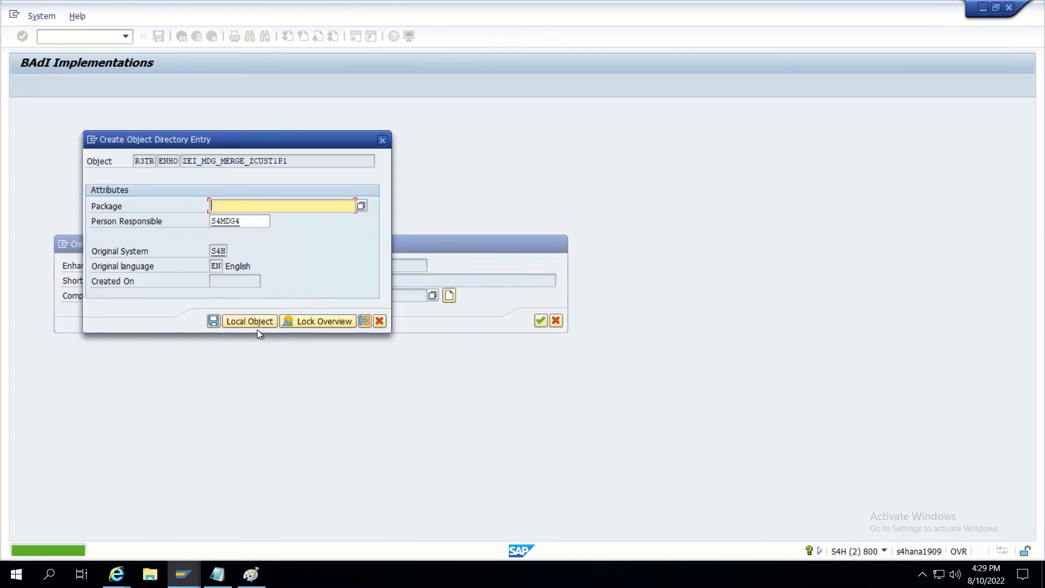
click(249, 322)
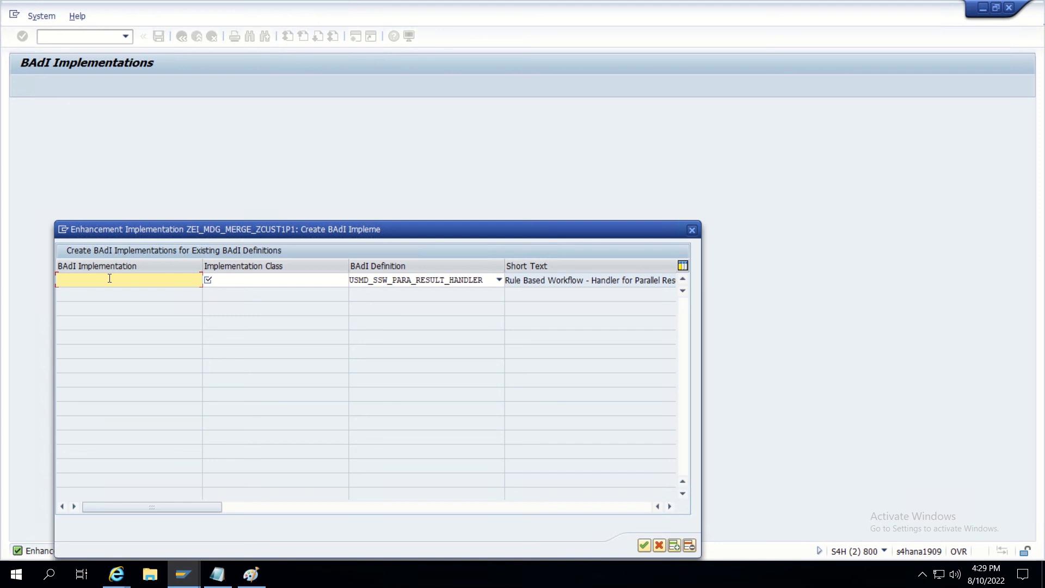
Add BAdI implementation ZBI_MDG_MERGE_ZCUST1P1 with class ZCL_MDG_MERGE, saved as a local object.
text(ZBI_MDG_MERGE_ZCUST1P1)
click(250, 281)
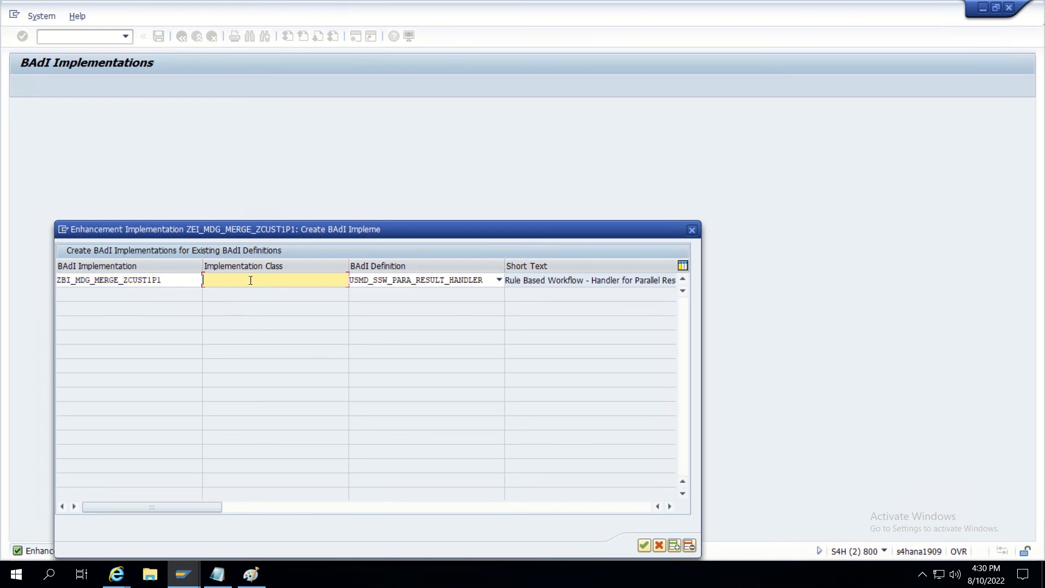
text(ZCL_MDG_MERGE)
key(Return)
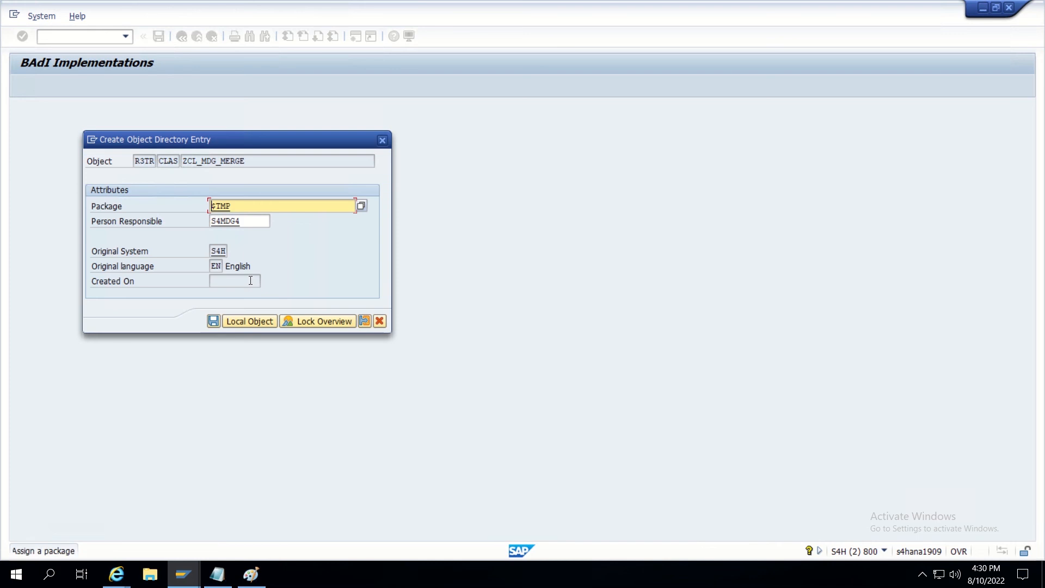
click(236, 321)
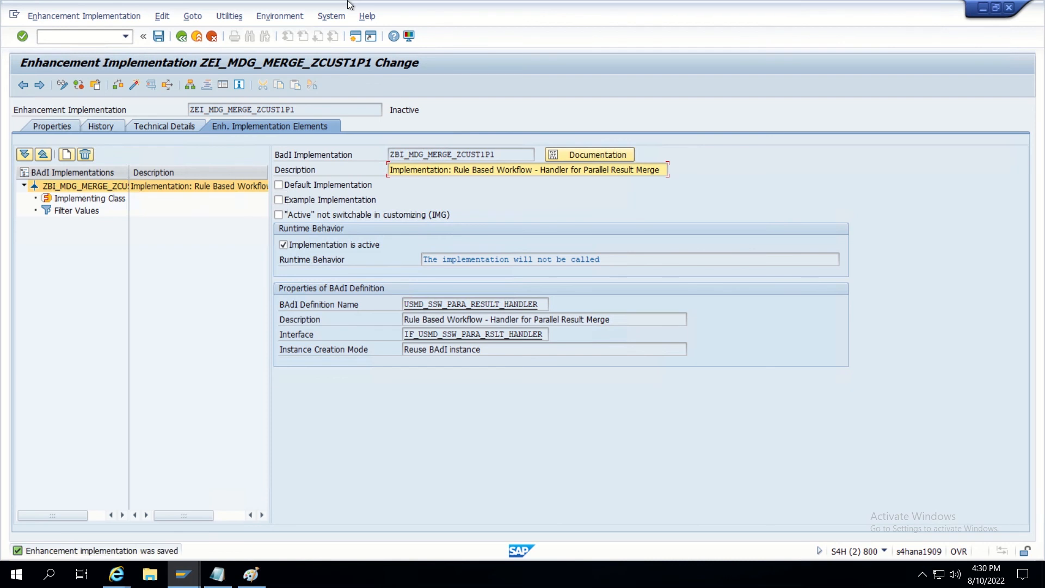
Add a new filter combination with SERVICE_NAME value ZMDG_CUST_MERGE picked from the value list.
click(78, 210)
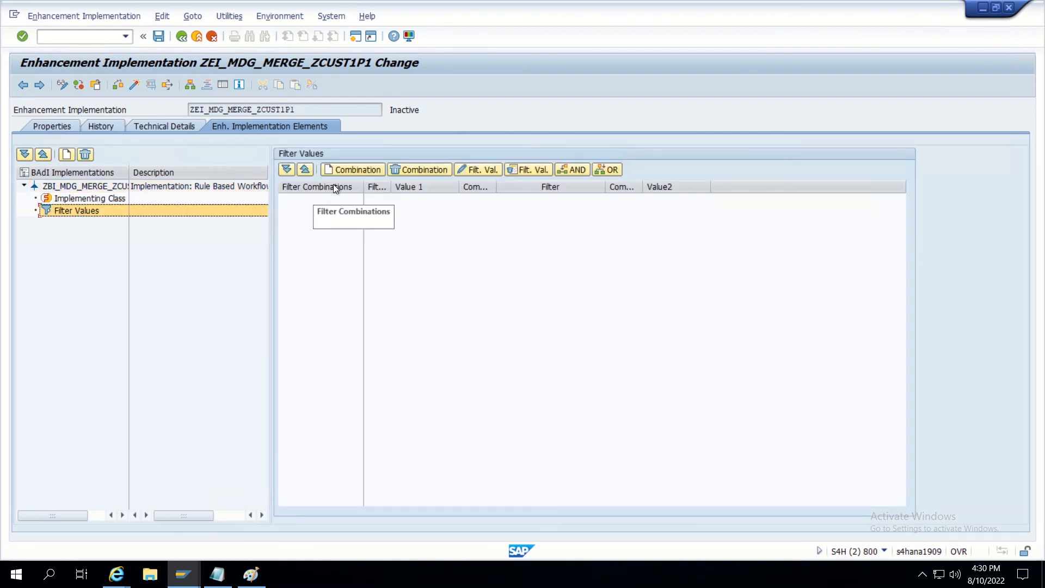
click(354, 169)
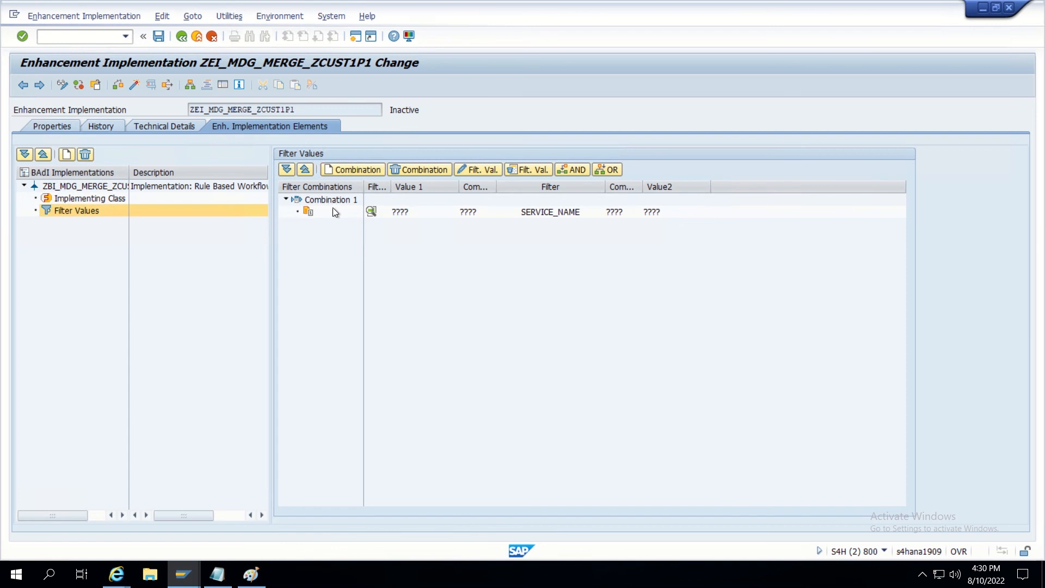
double_click(399, 213)
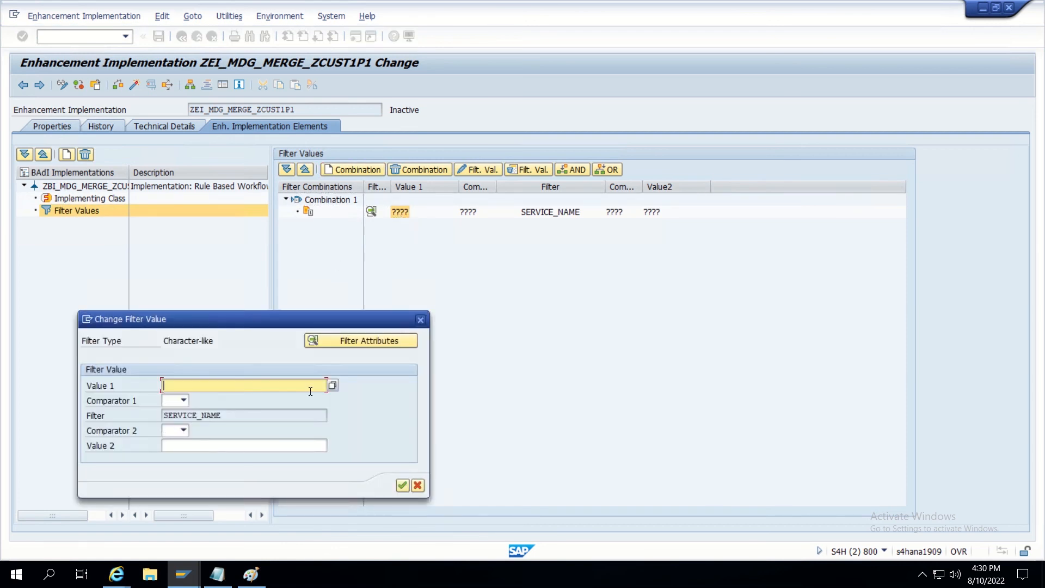
click(333, 385)
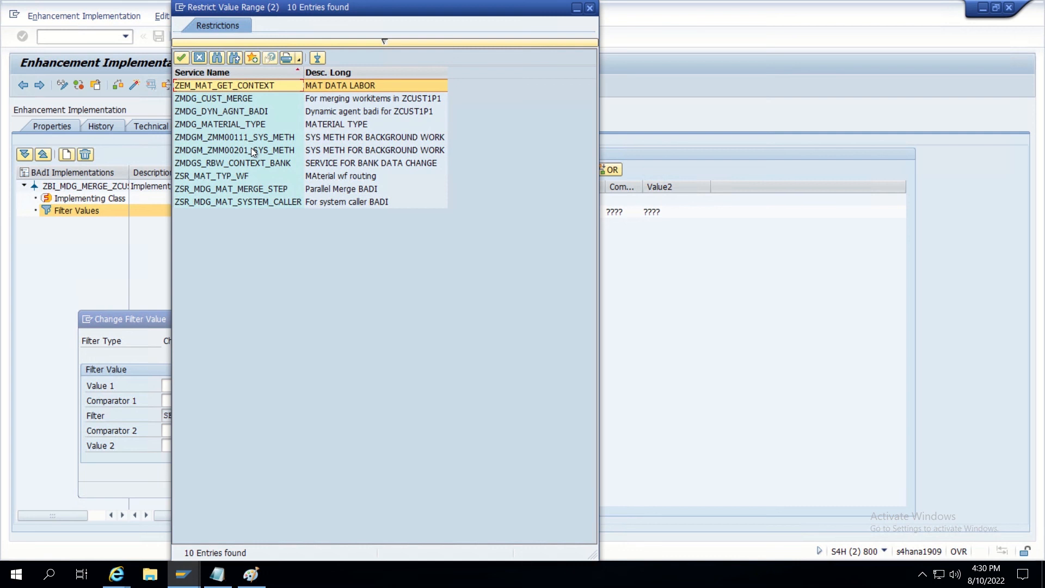
click(213, 101)
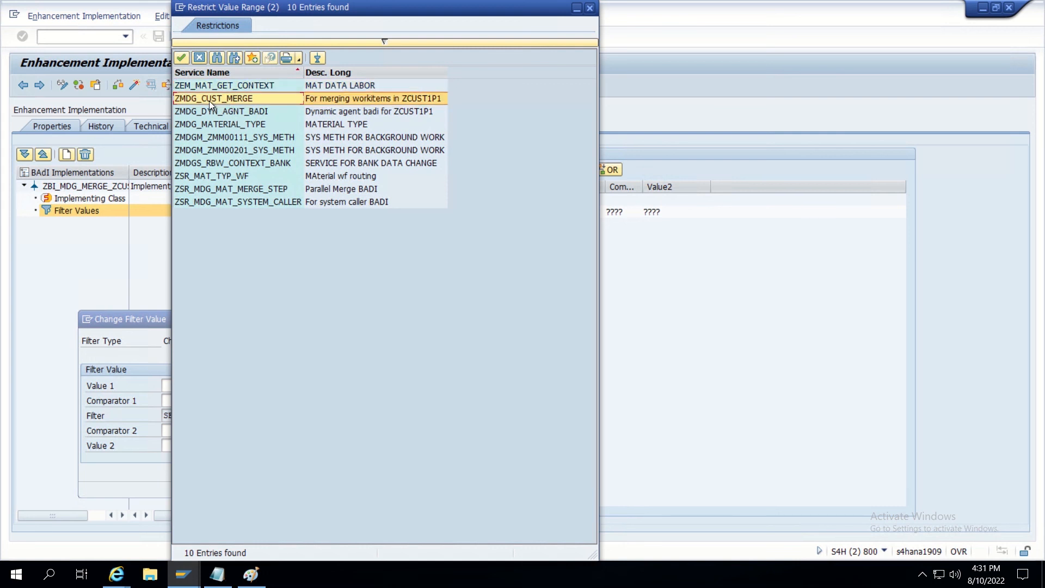
double_click(209, 101)
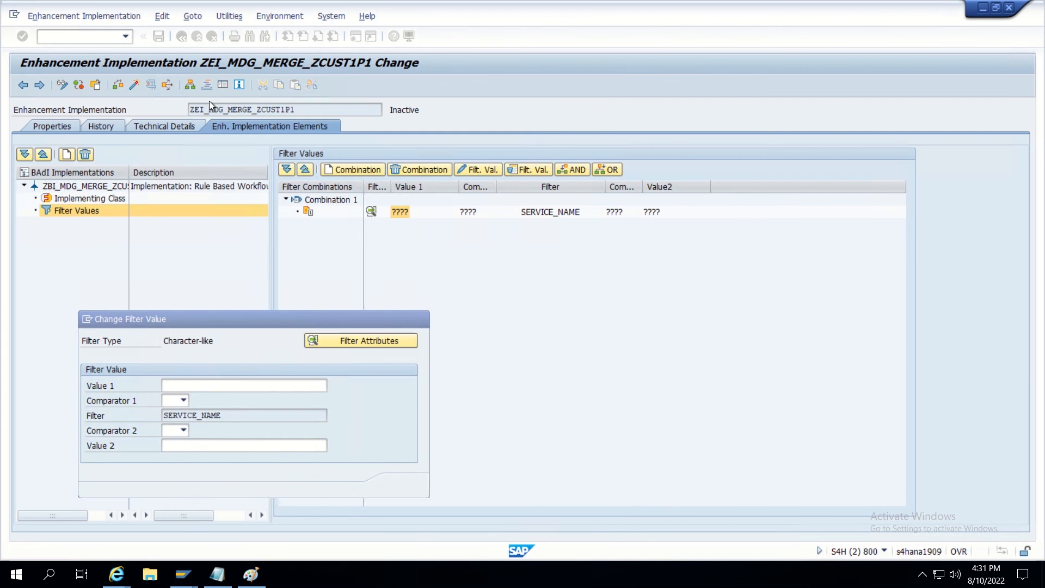
Set the filter comparator to '=', confirm the filter value, and save the enhancement implementation.
click(184, 400)
click(177, 426)
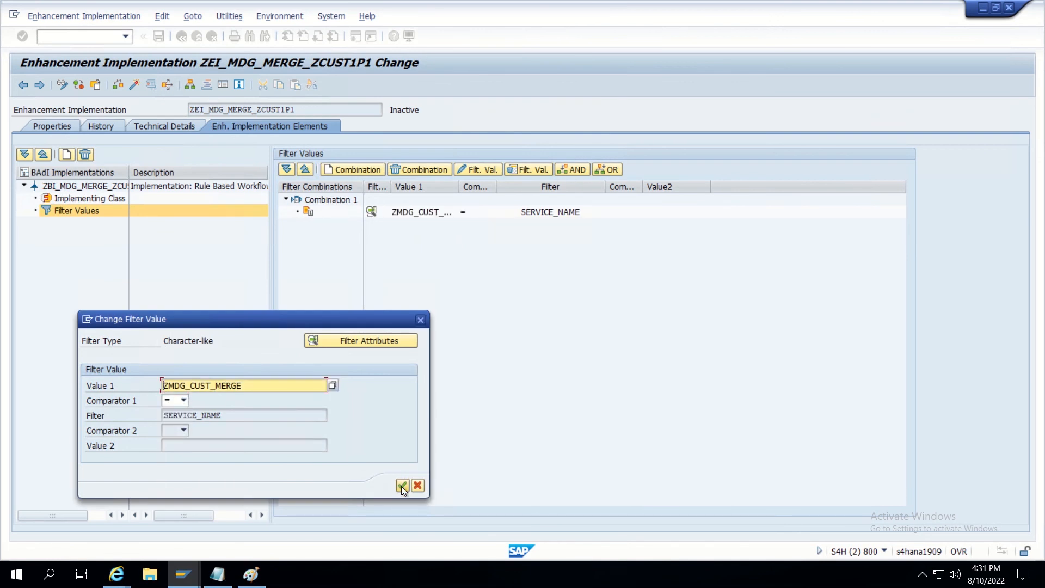
click(403, 485)
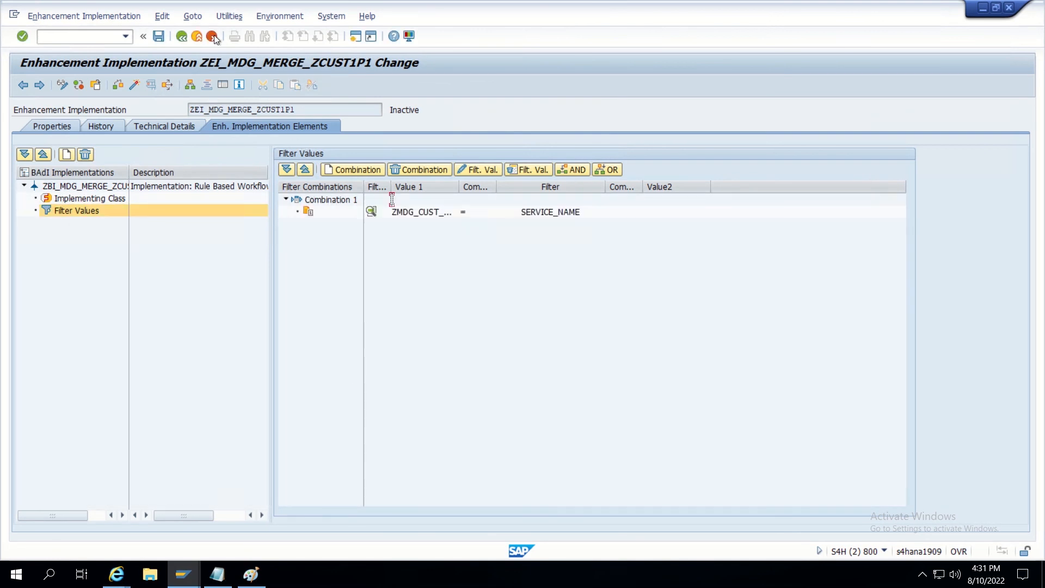
click(159, 36)
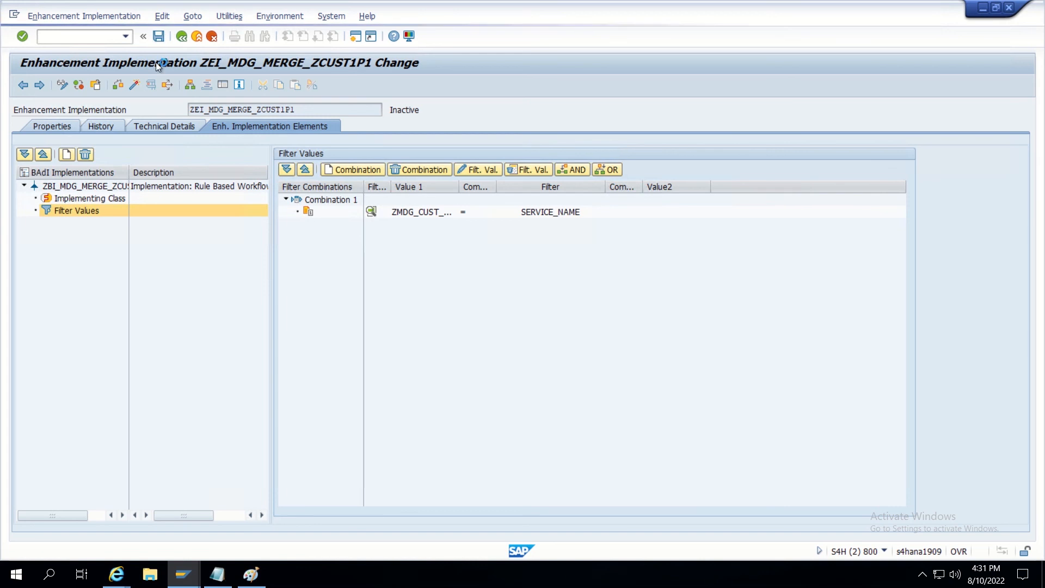
click(90, 200)
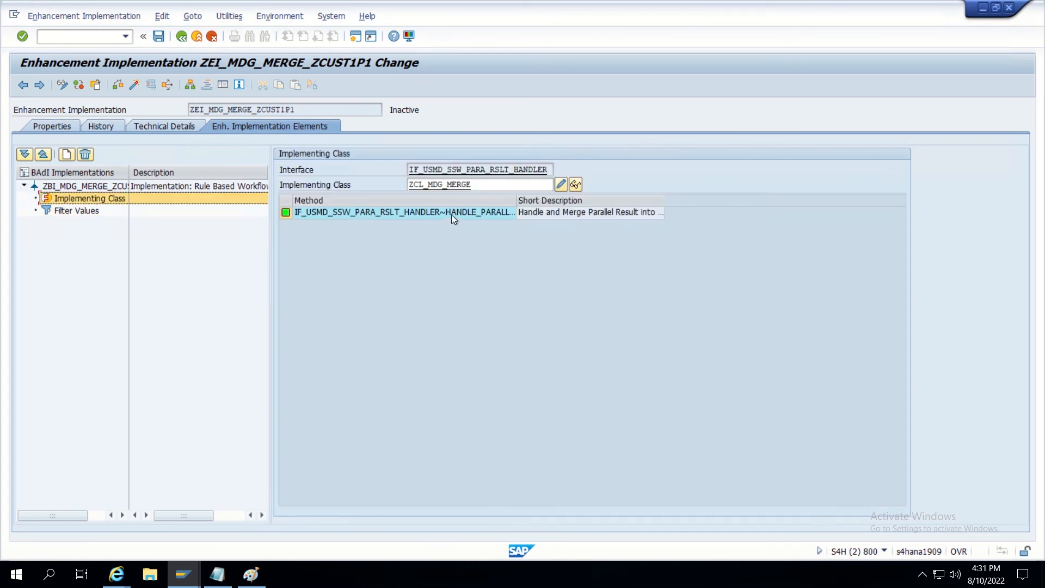
Create the empty HANDLE_PARALLEL_RESULT method implementation in class ZCL_MDG_MERGE.
double_click(452, 214)
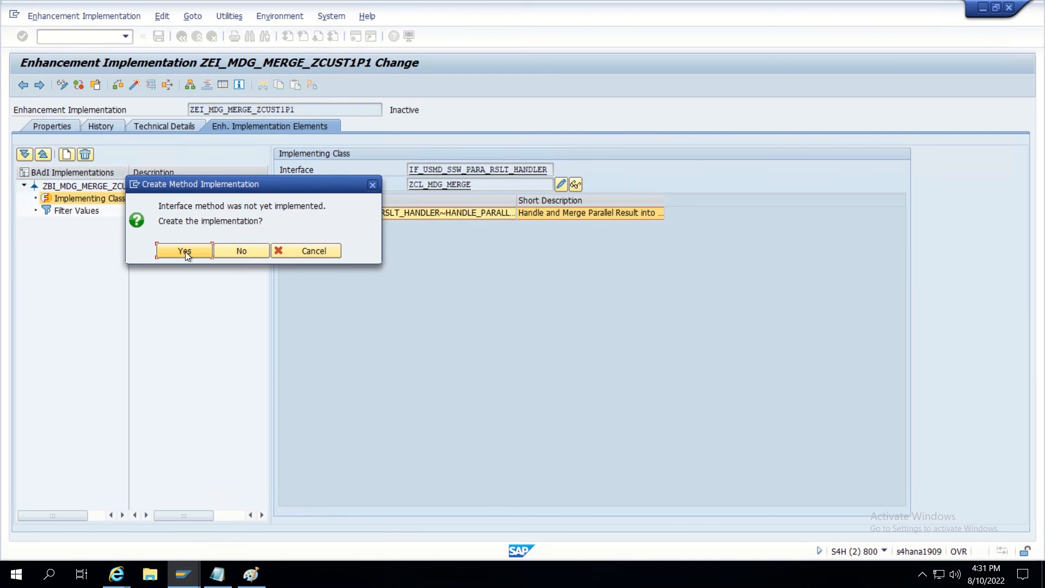
click(191, 252)
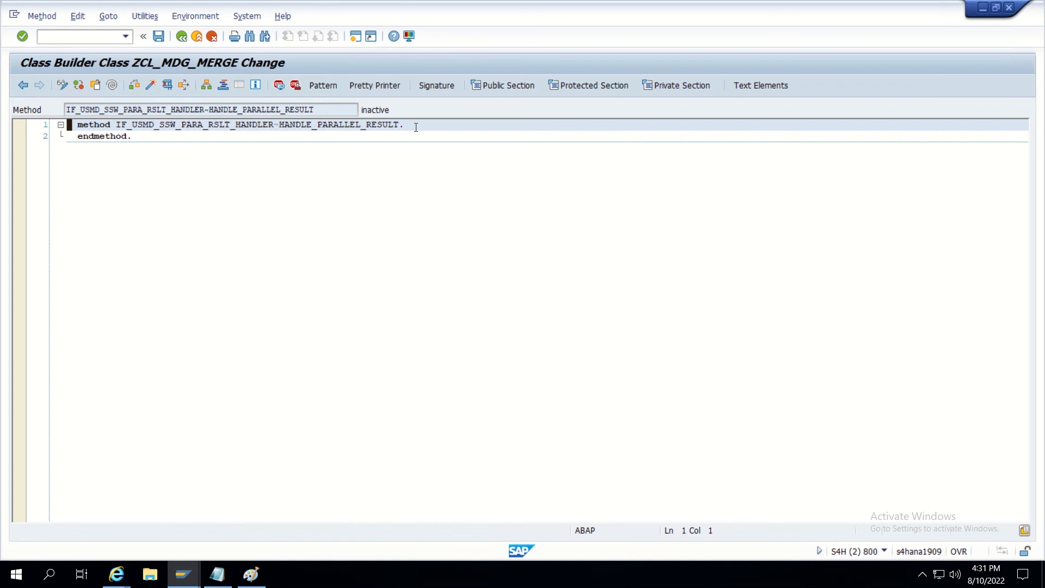
click(416, 127)
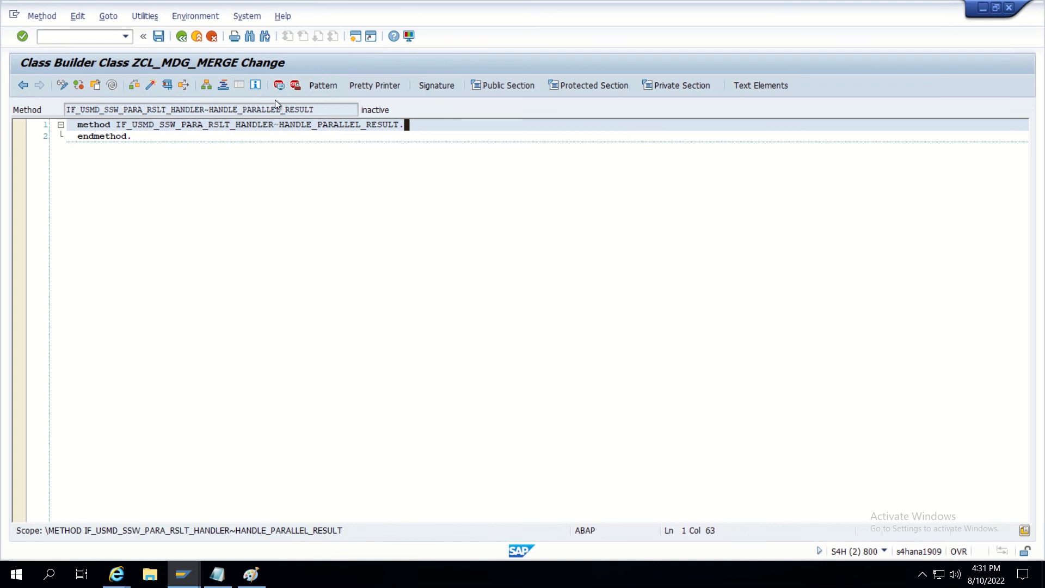
Activate ZCL_MDG_MERGE with all its inactive objects selected.
click(156, 86)
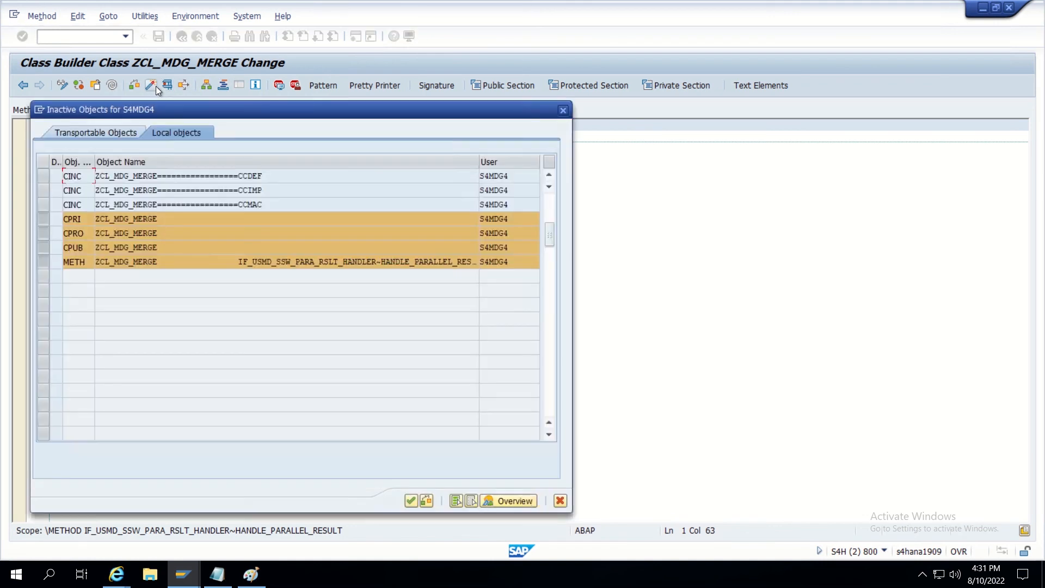
click(456, 501)
click(411, 500)
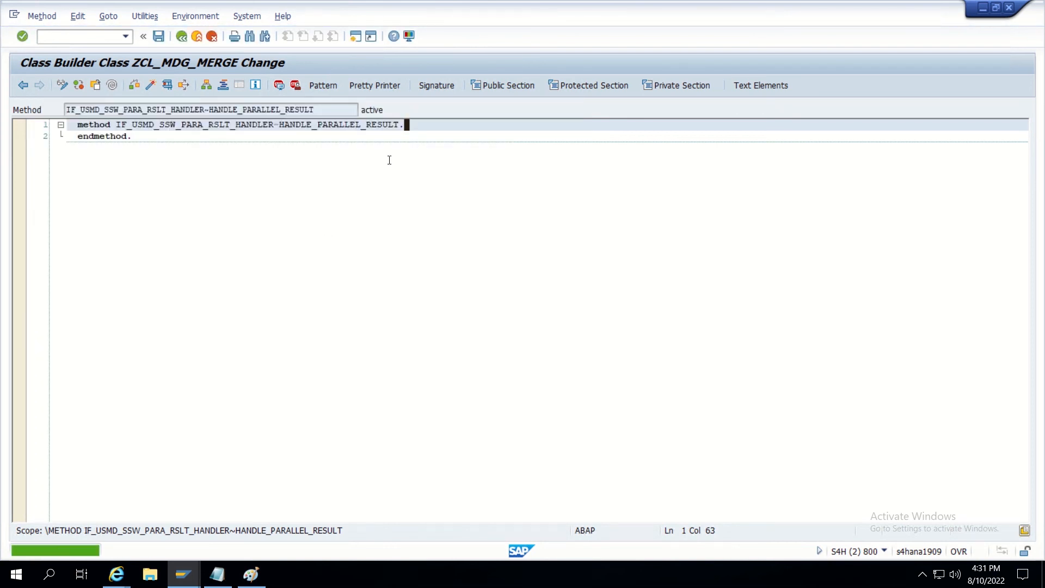
key(Delete)
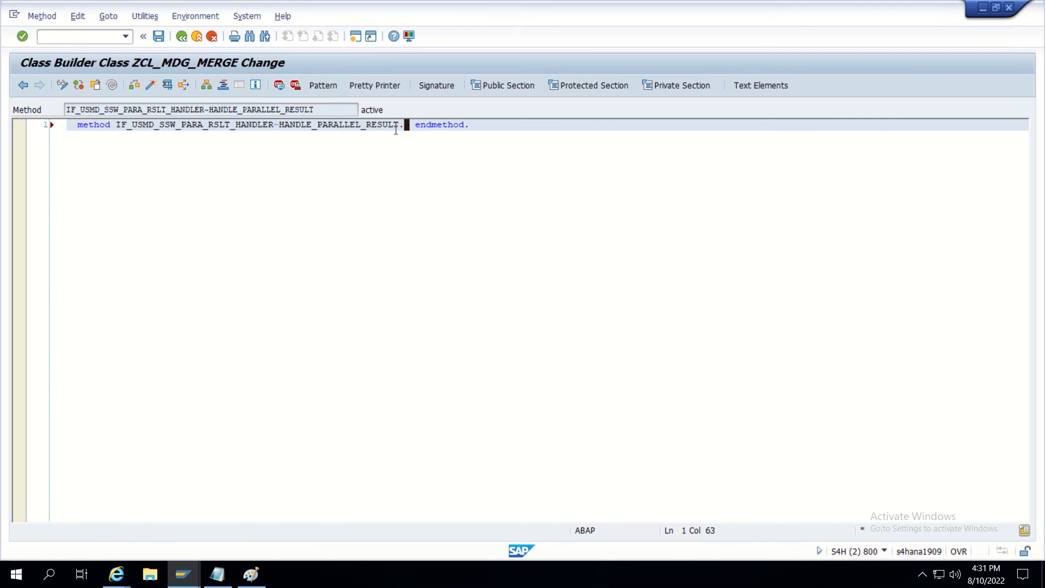
key(ctrl+z)
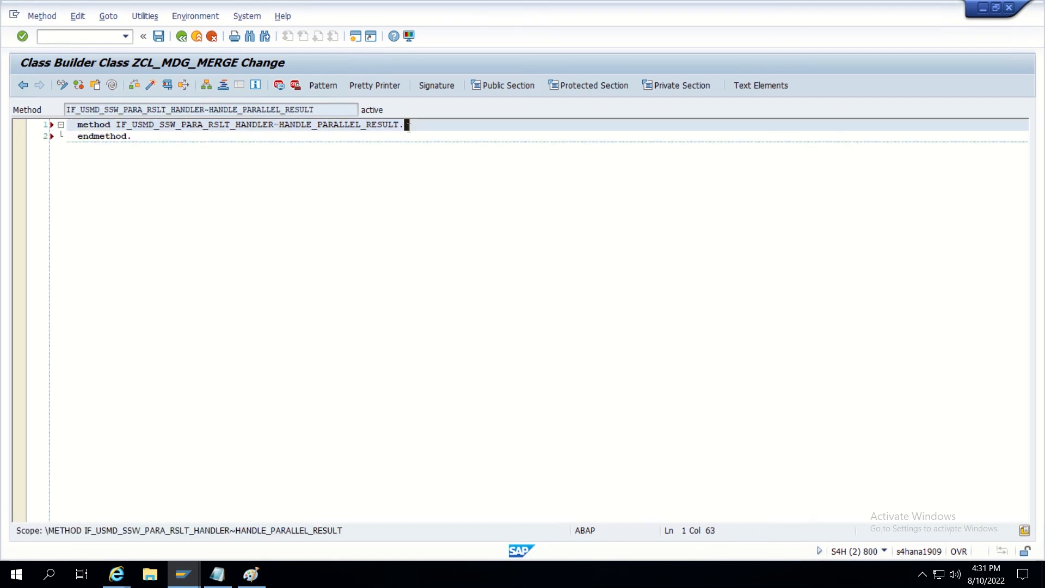
Open an indented line in HANDLE_PARALLEL_RESULT and show its signature to inspect IT_STEP_ACTION and its type.
key(Insert)
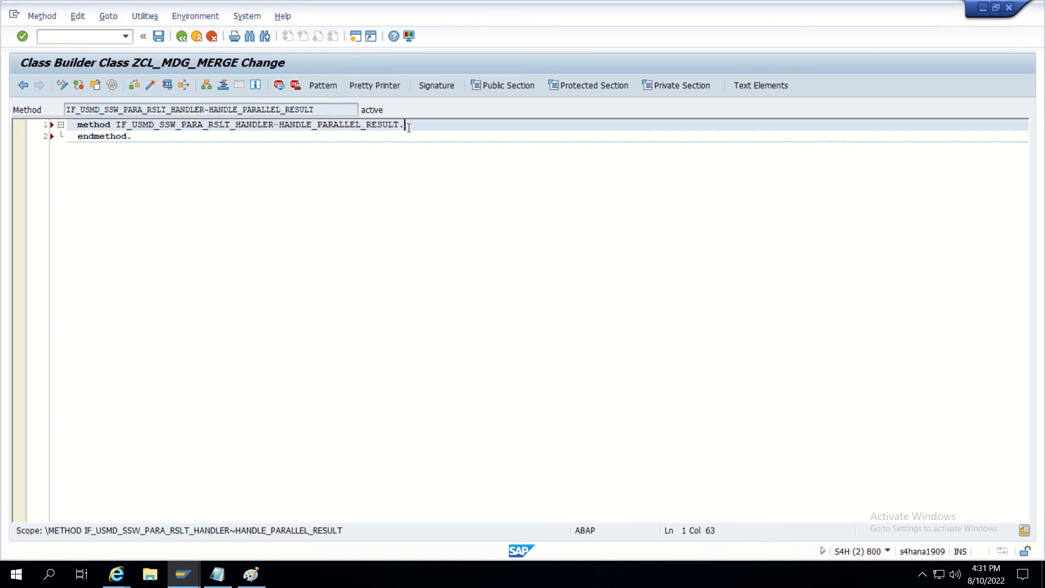
key(Return)
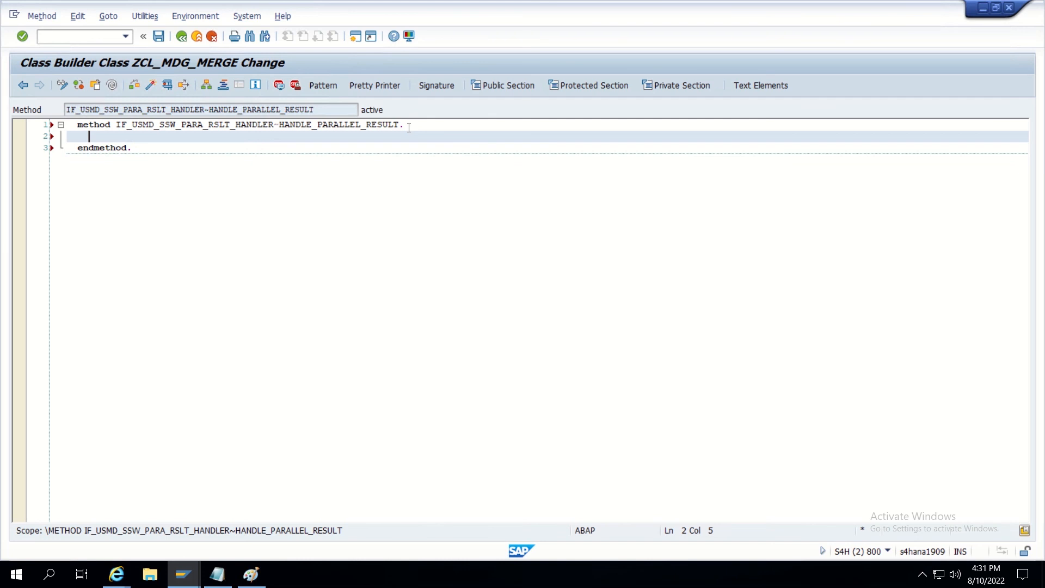
click(434, 86)
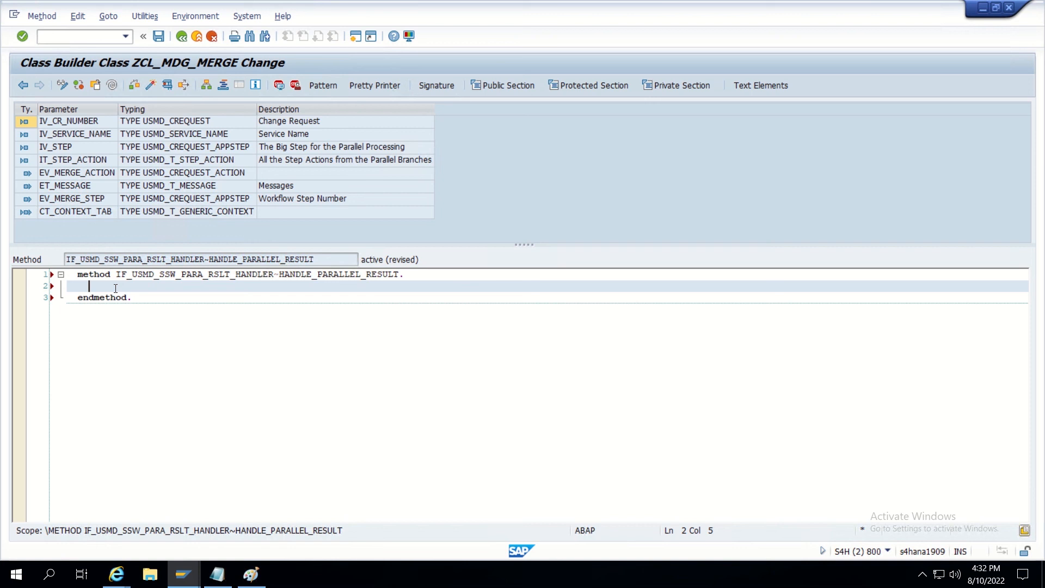
text(ev)
key(BackSpace)
key(BackSpace)
click(68, 160)
click(143, 160)
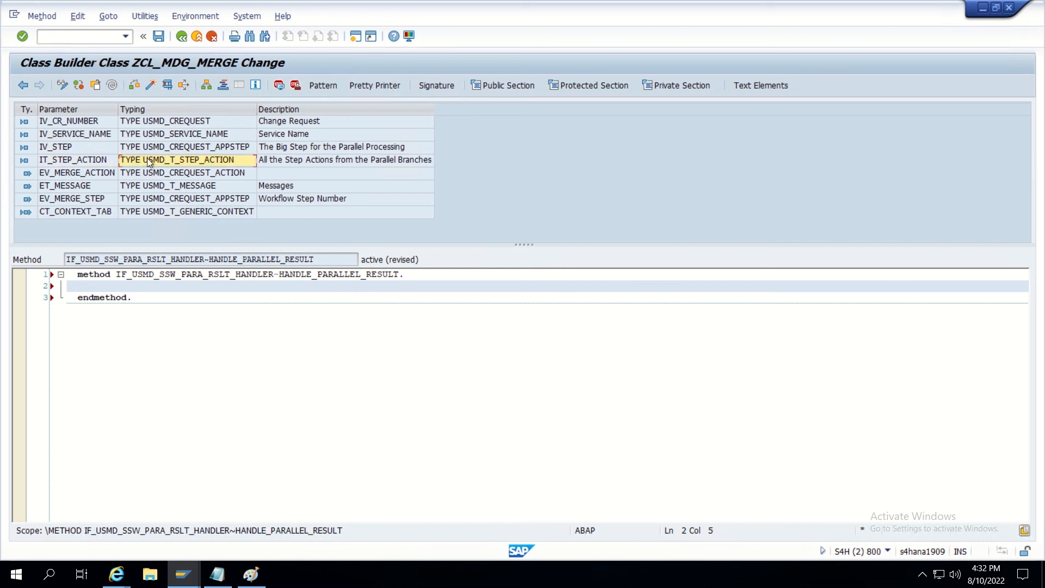
click(99, 159)
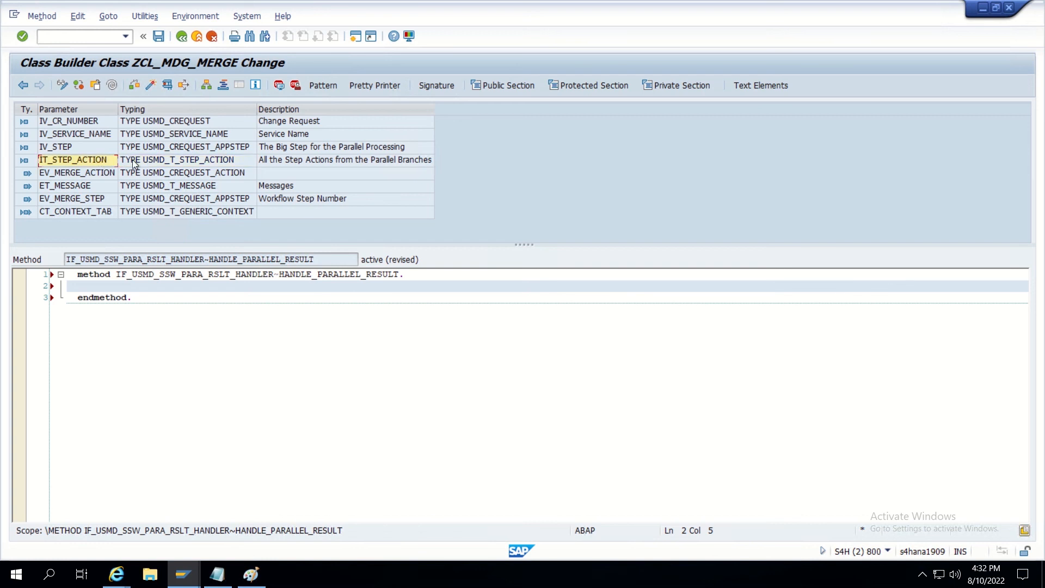
click(201, 159)
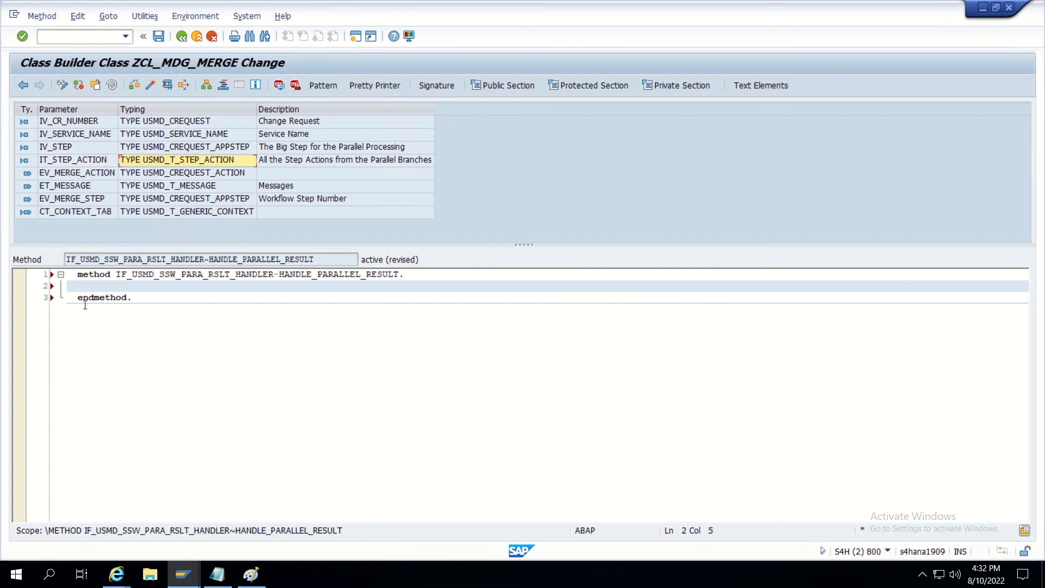
click(100, 287)
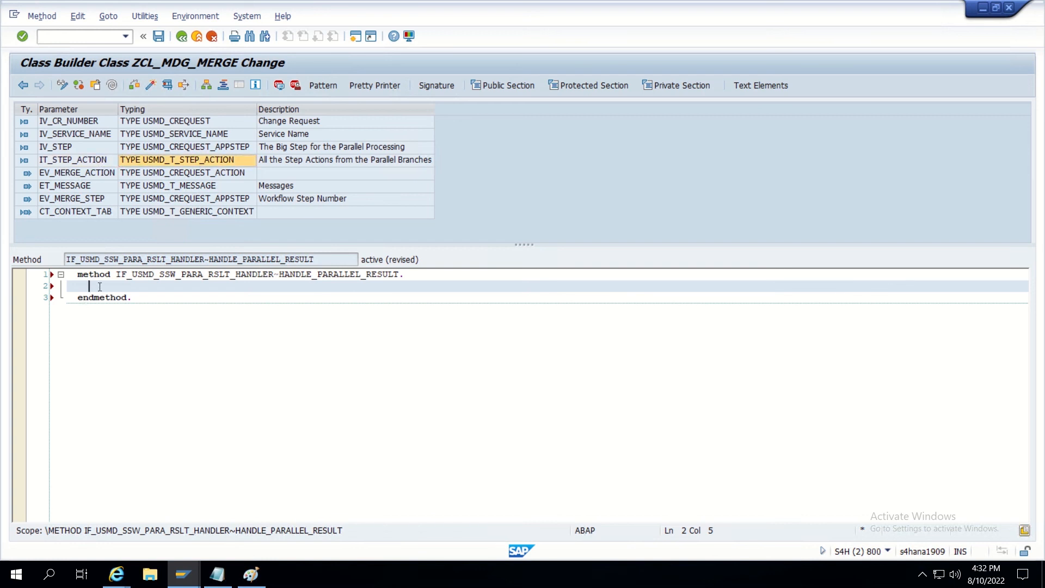
Write LOOP AT IT_STEP_ACTION INTO DATA(LS_STEP_ACTION) with its closing ENDLOOP.
text(LOOP )
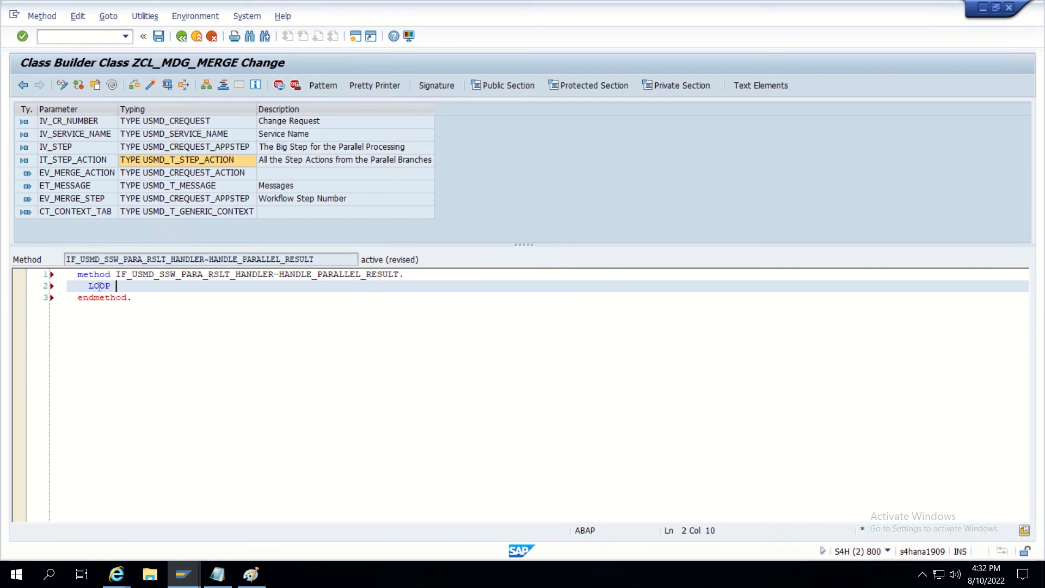
text(AT IT_STEP_ACTION INTO DA)
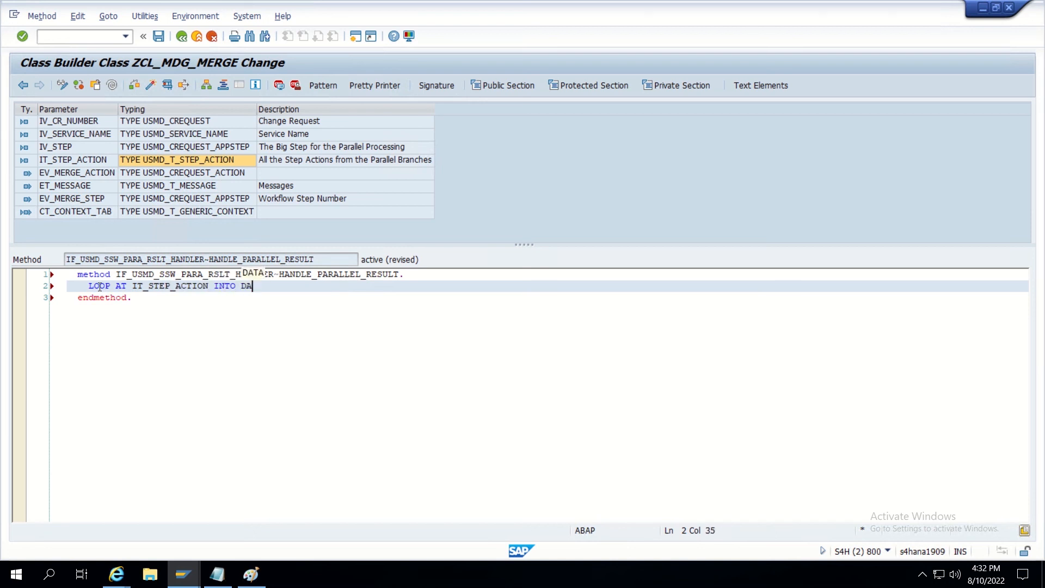
text(TA()
text(LS)
text(_STEP_A)
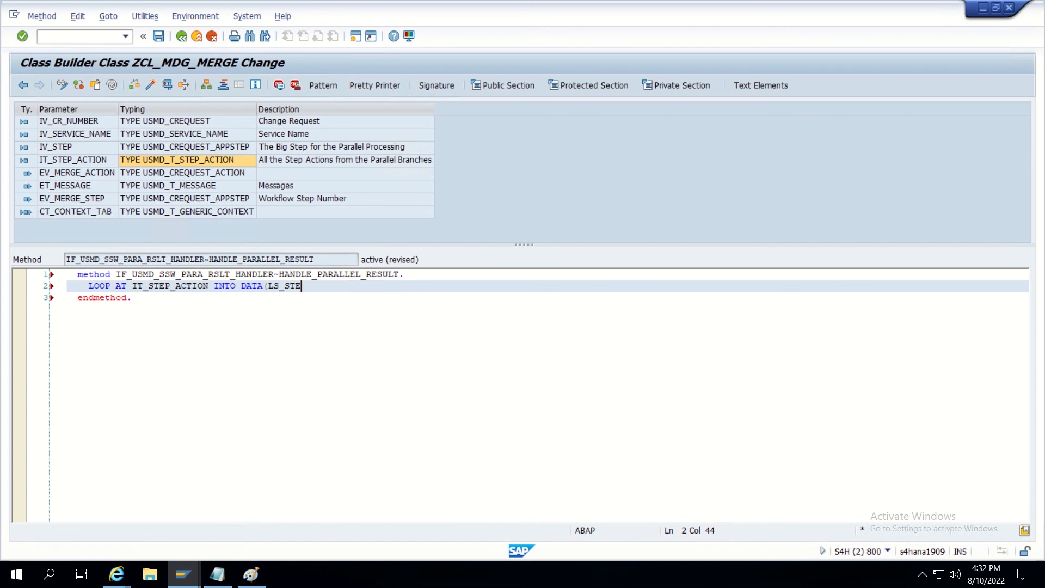
text(CTION).)
key(Return)
key(Return)
key(Return)
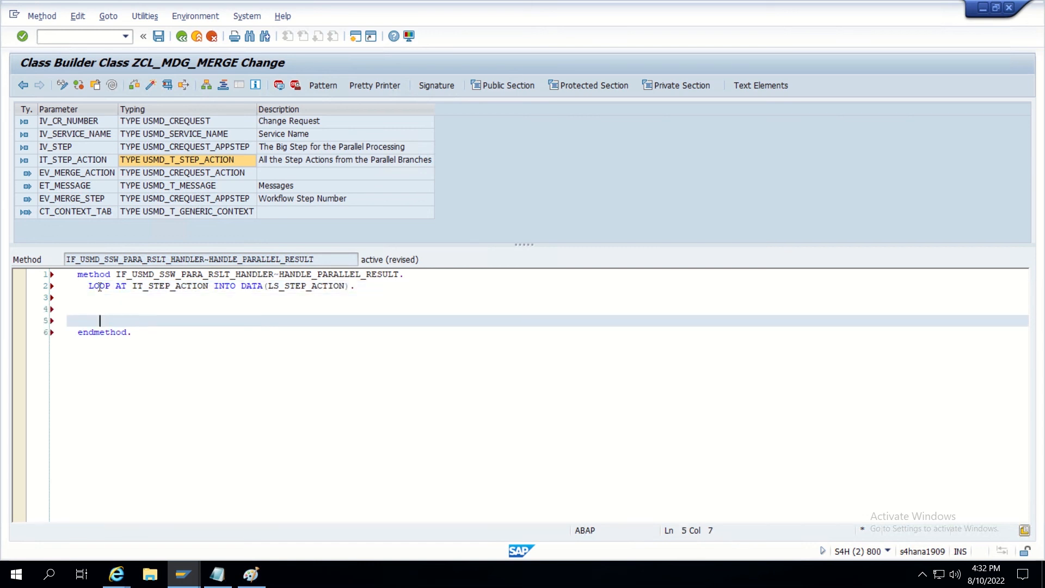
text(END)
key(Tab)
text(.)
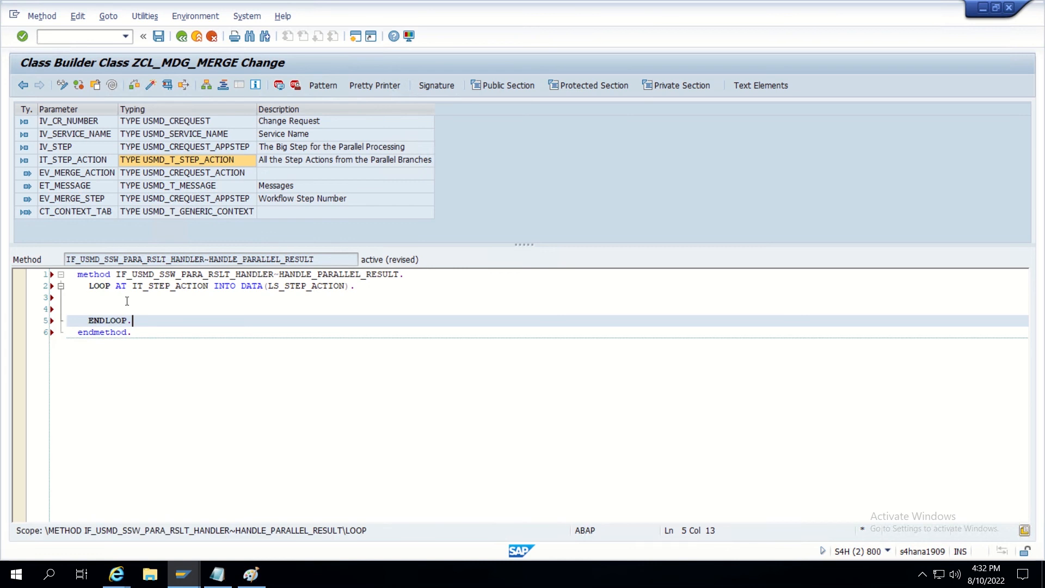
Inside the loop, write a check that the LS_STEP_ACTION action field equals '04'.
click(127, 301)
key(Return)
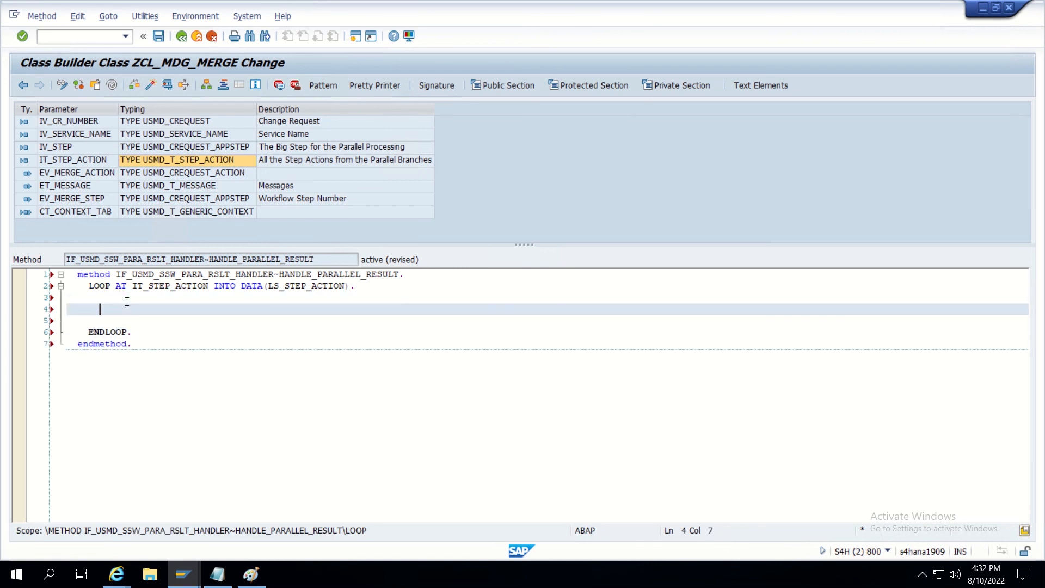
text(LS_)
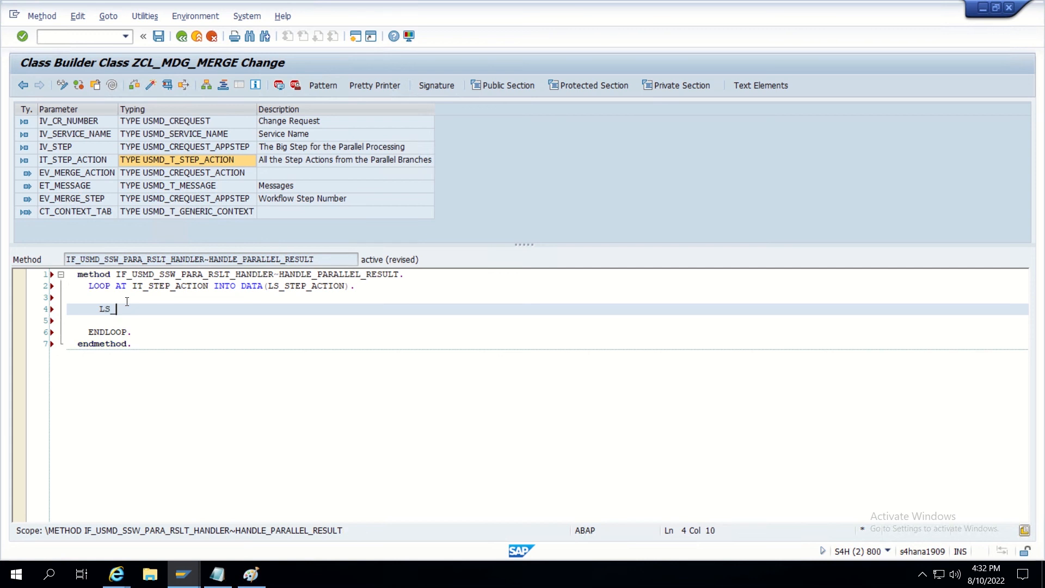
text(STEP_ACTION-)
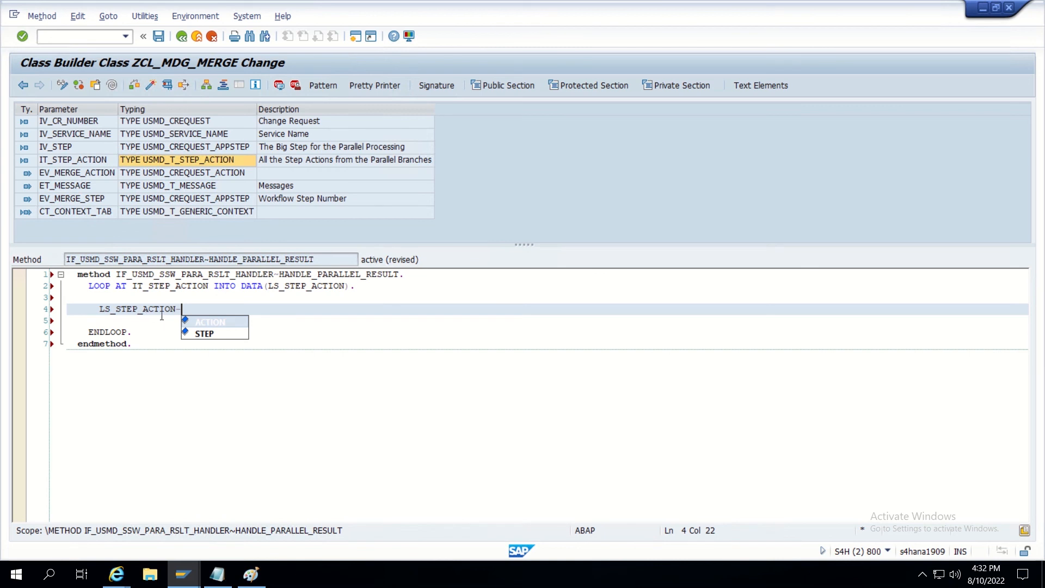
double_click(215, 322)
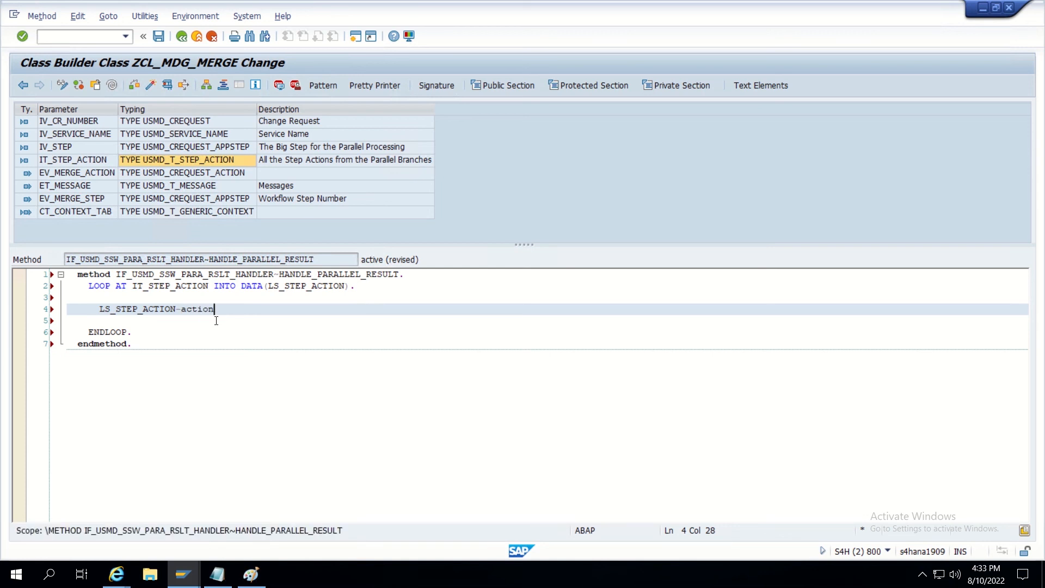
text(= '03)
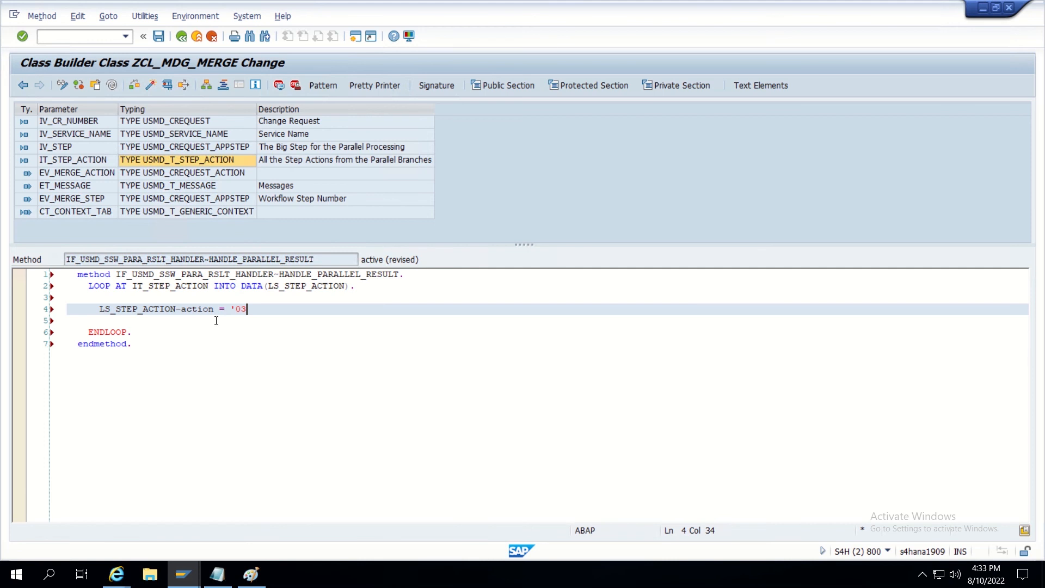
key(BackSpace)
text(3)
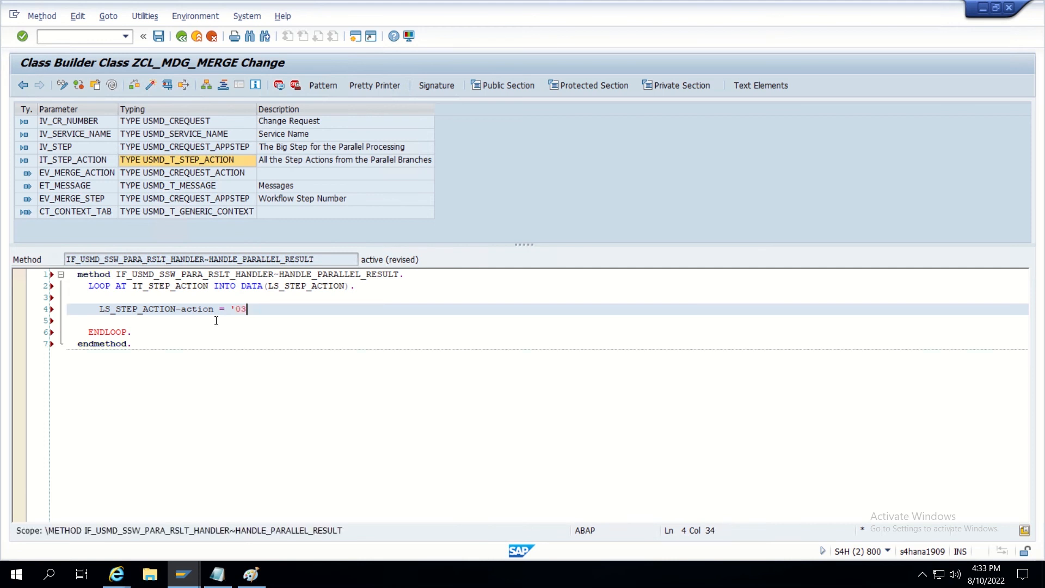
key(BackSpace)
text(4)
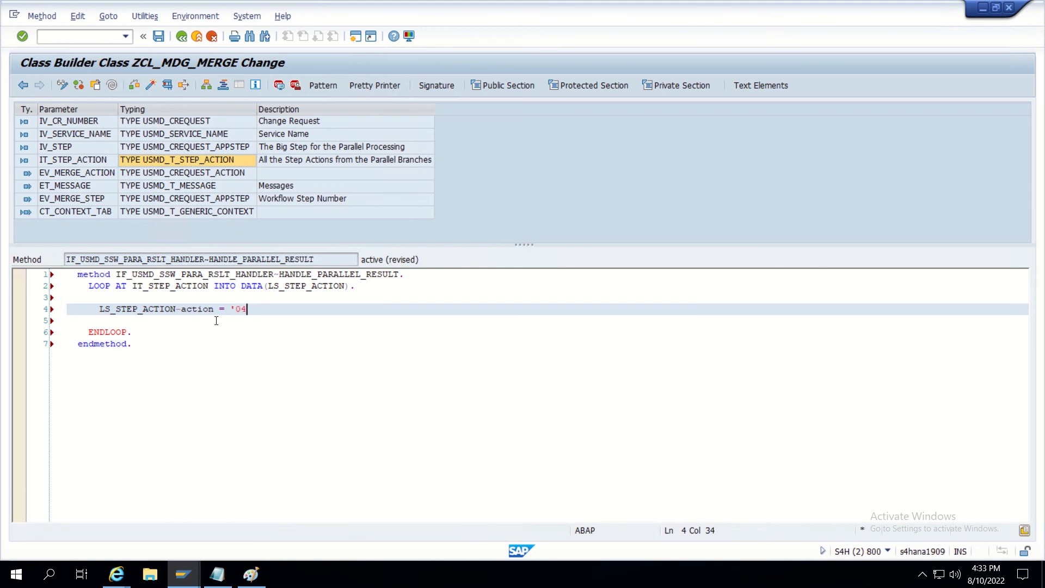
text('.)
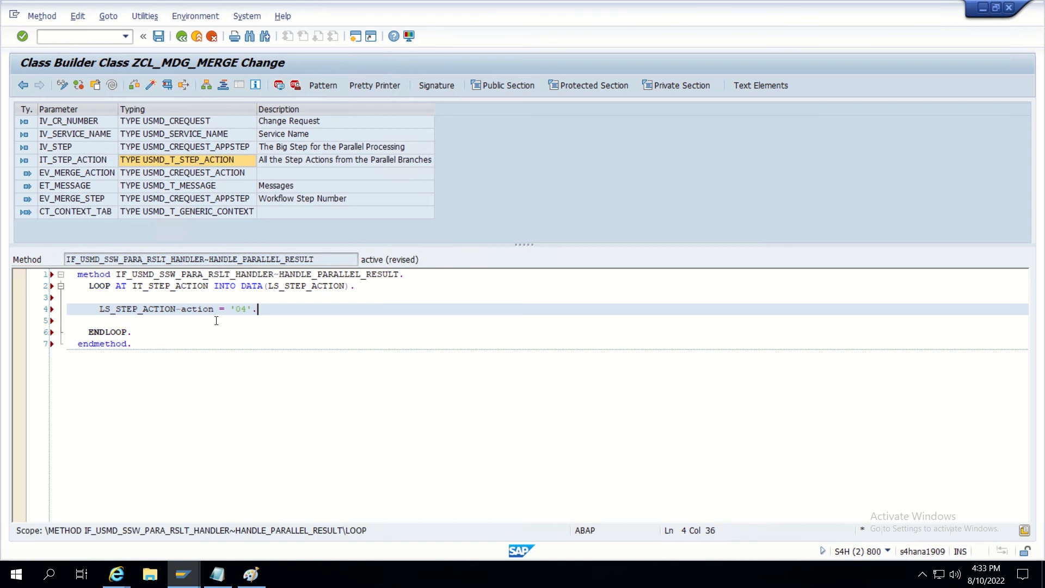
Turn the '04' check into an IF statement and add the closing ENDIF.
click(98, 308)
text(IF)
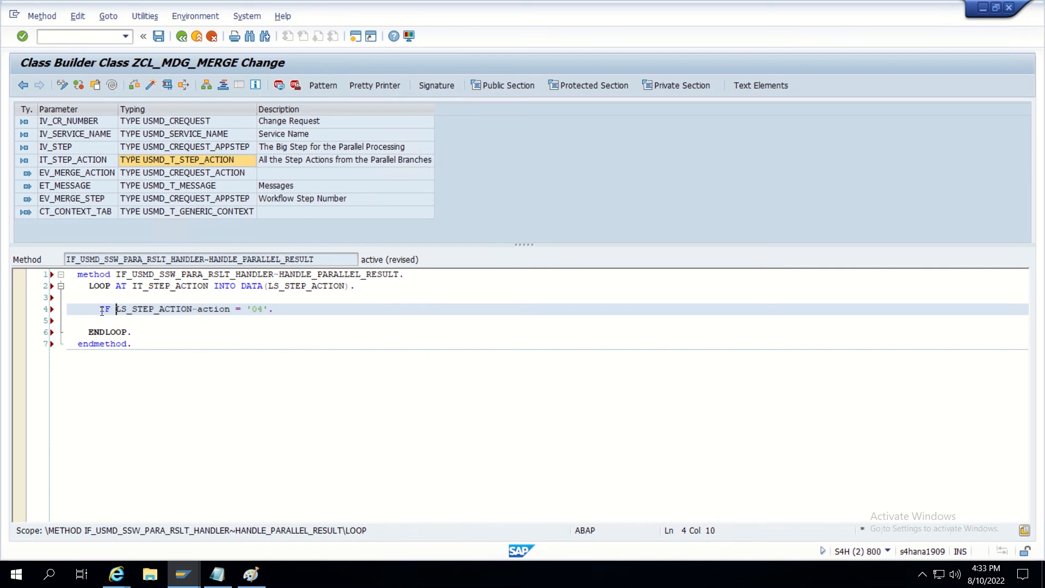
click(281, 310)
key(Return)
key(BackSpace)
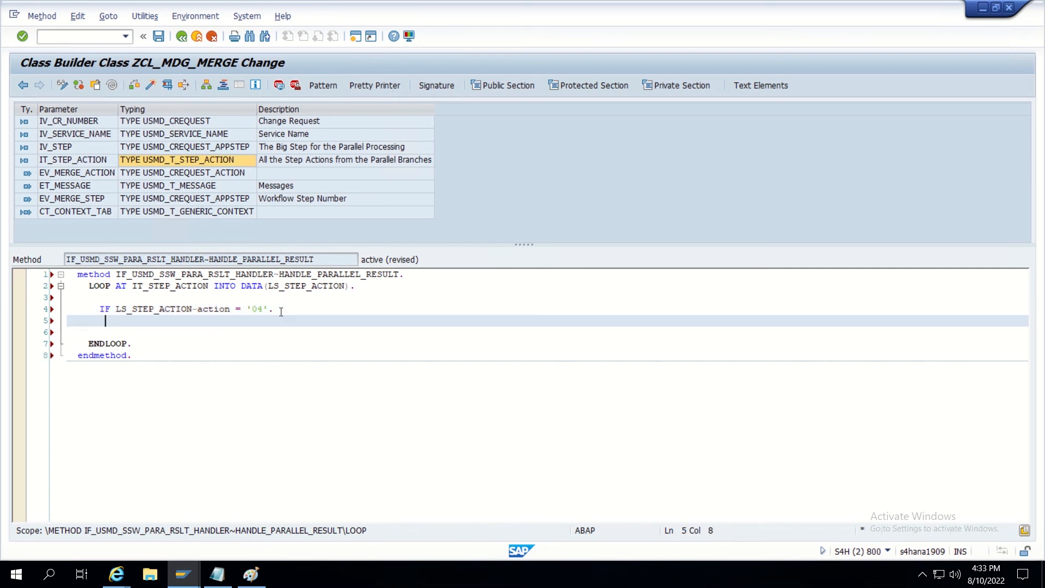
key(Return)
text(EN)
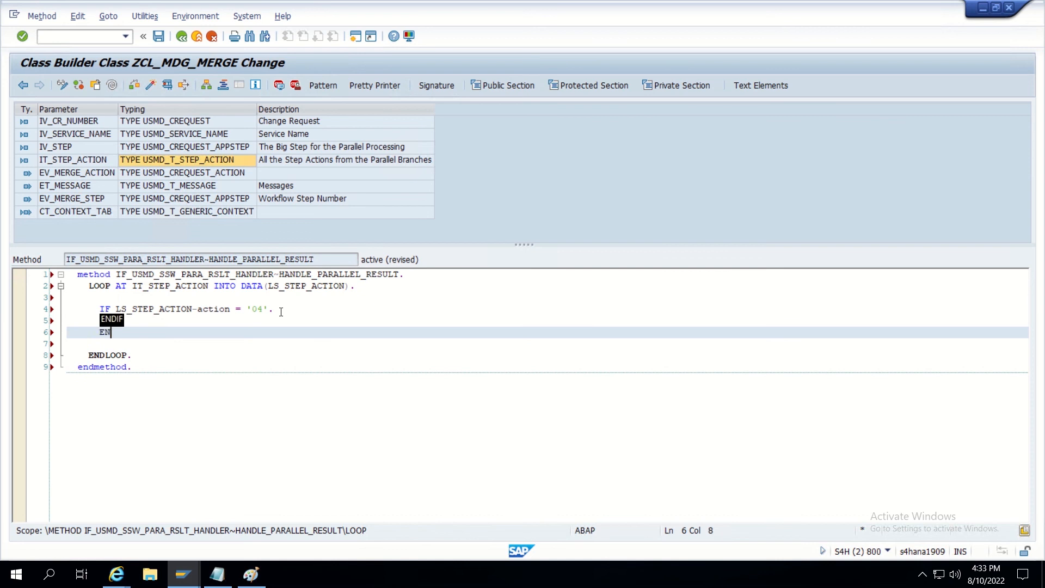
text(DIF.)
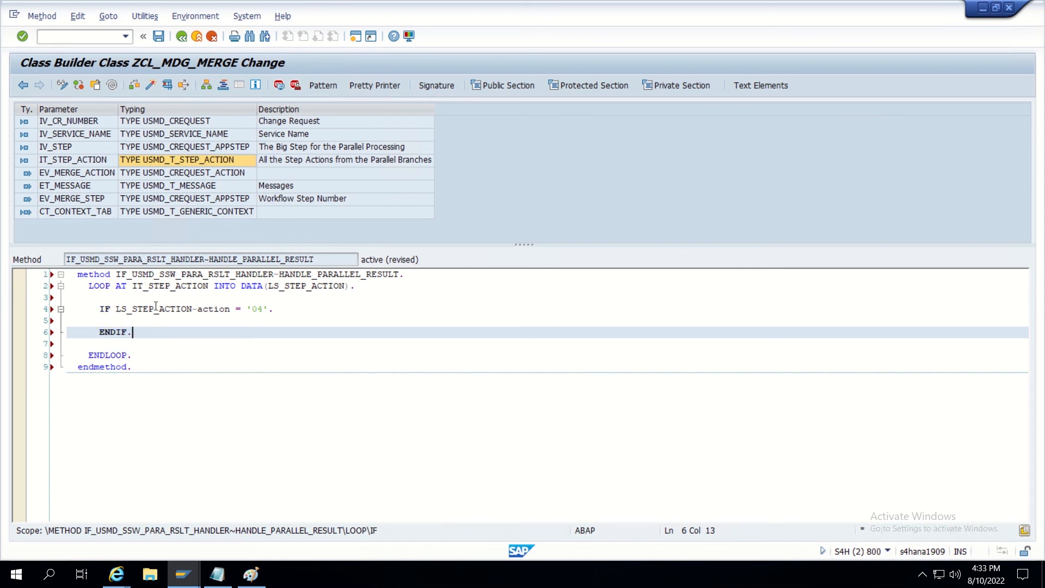
Inside the IF block, add ev_merge_action = '04'. followed by RETURN.
click(156, 319)
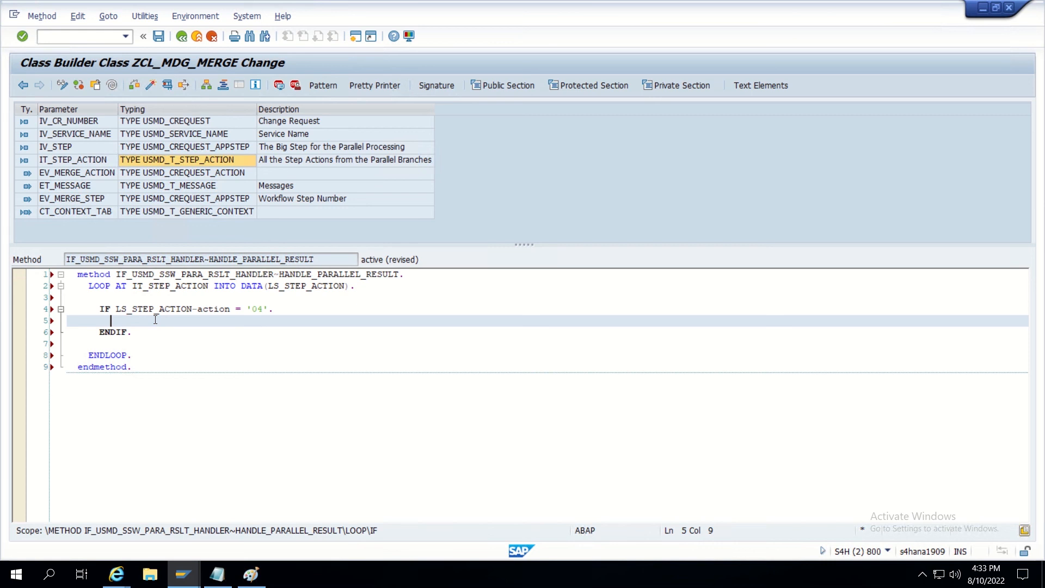
text(e)
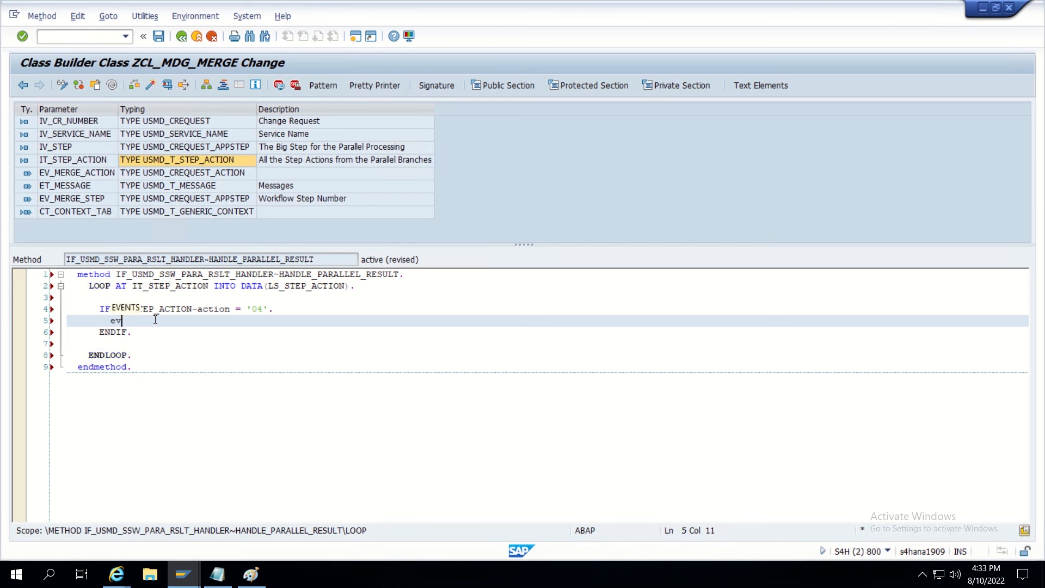
key(BackSpace)
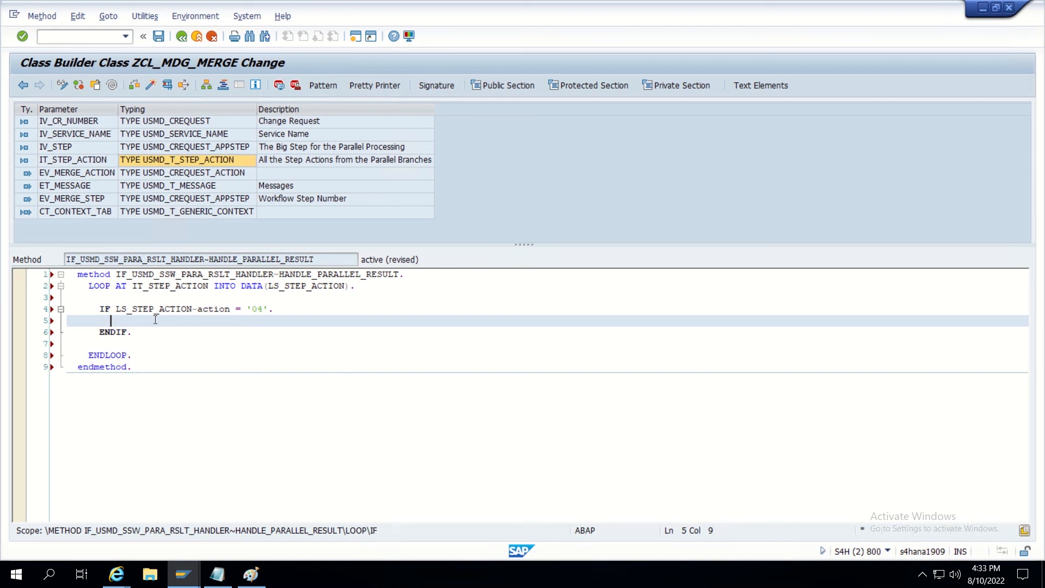
text(ev)
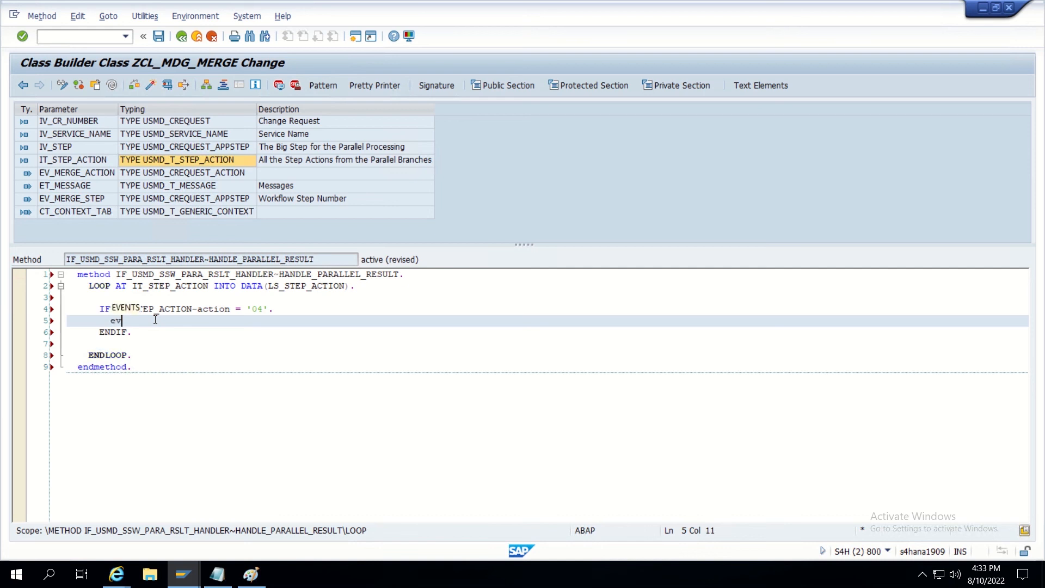
text(_merge_action = '0)
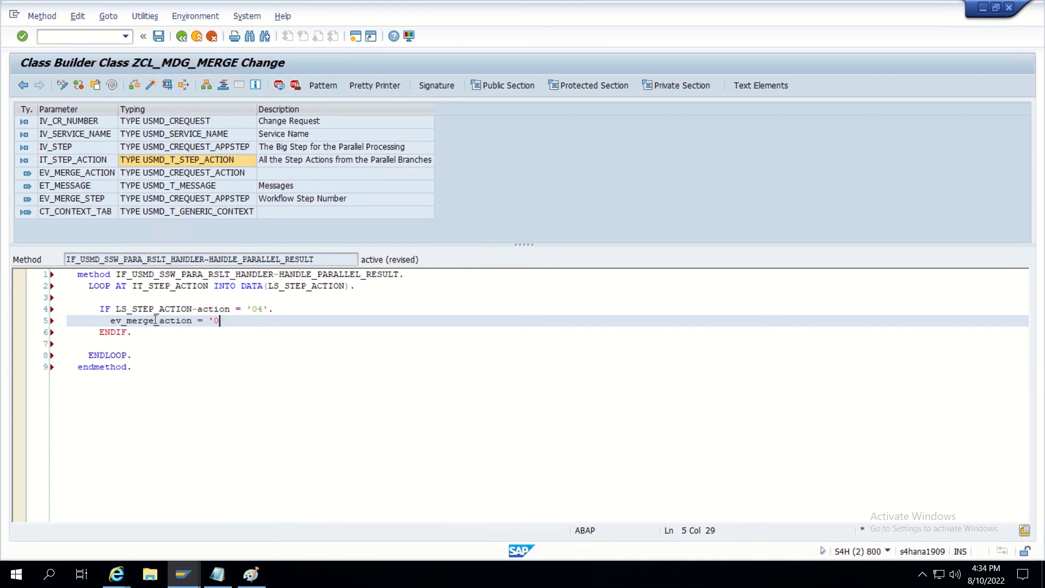
text(4')
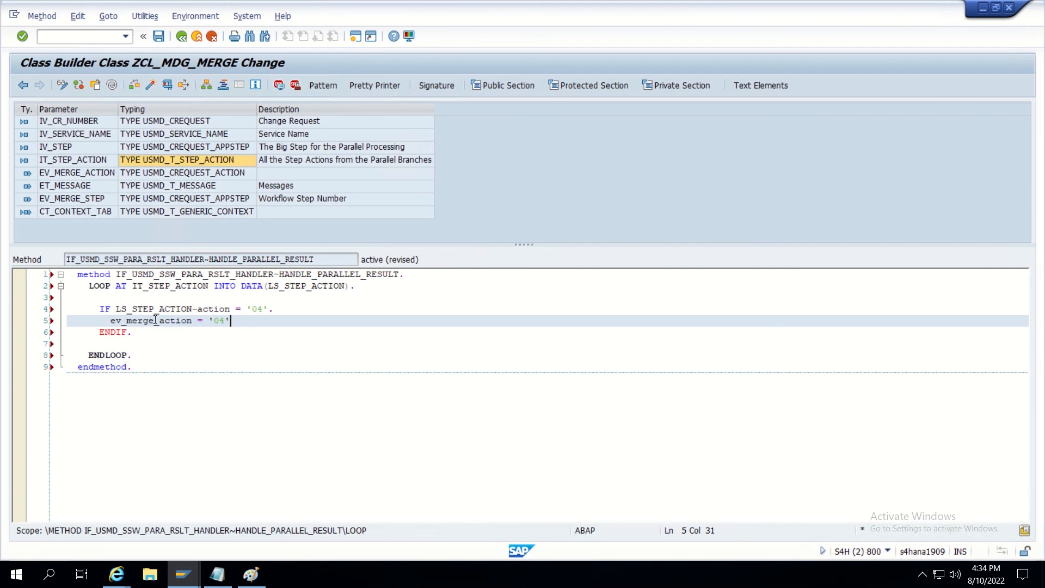
text(.)
key(Return)
text(RET)
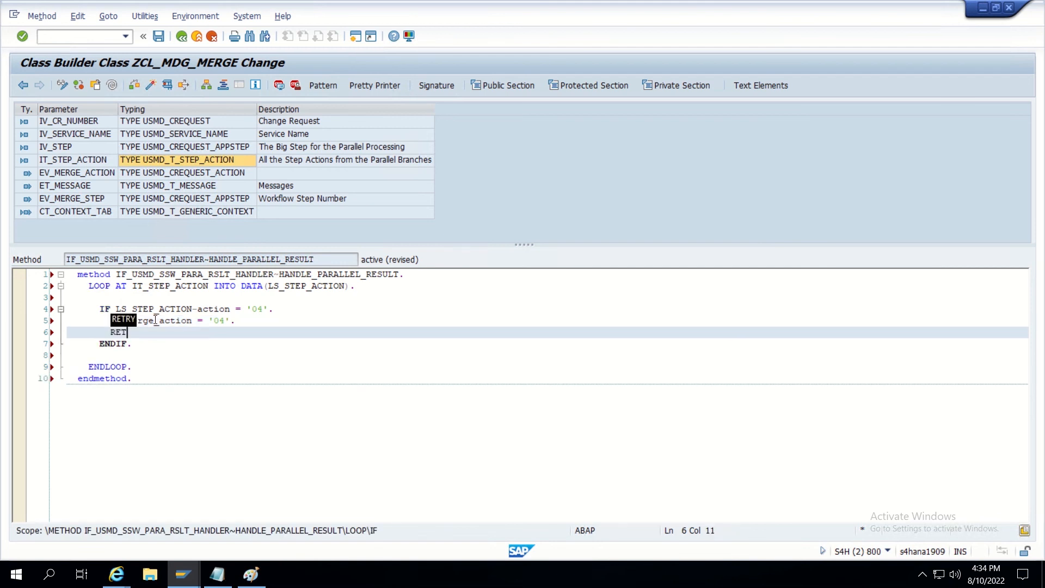
text(URN.)
drag(263, 308, 249, 308)
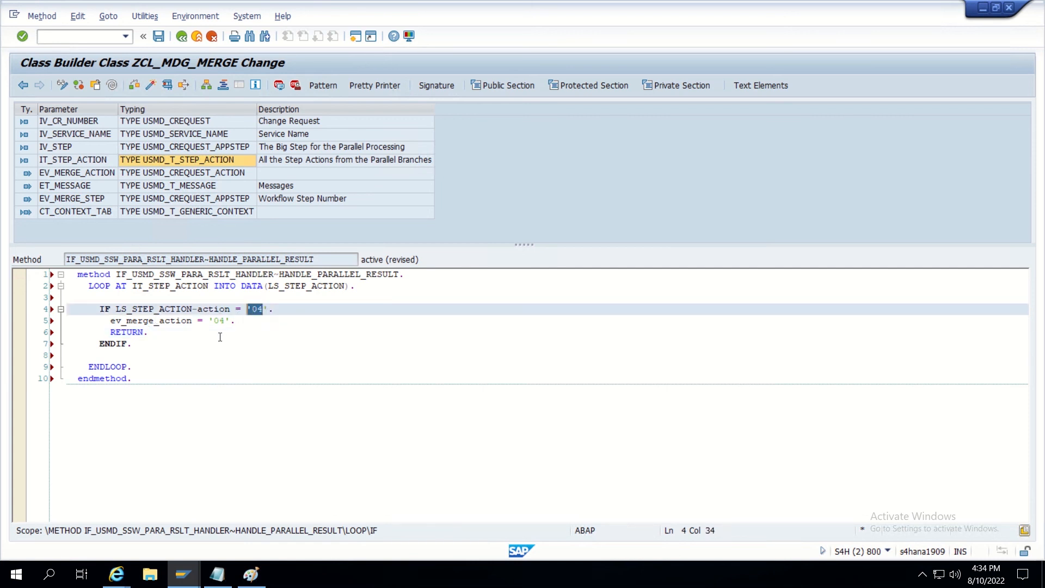
click(148, 333)
click(136, 344)
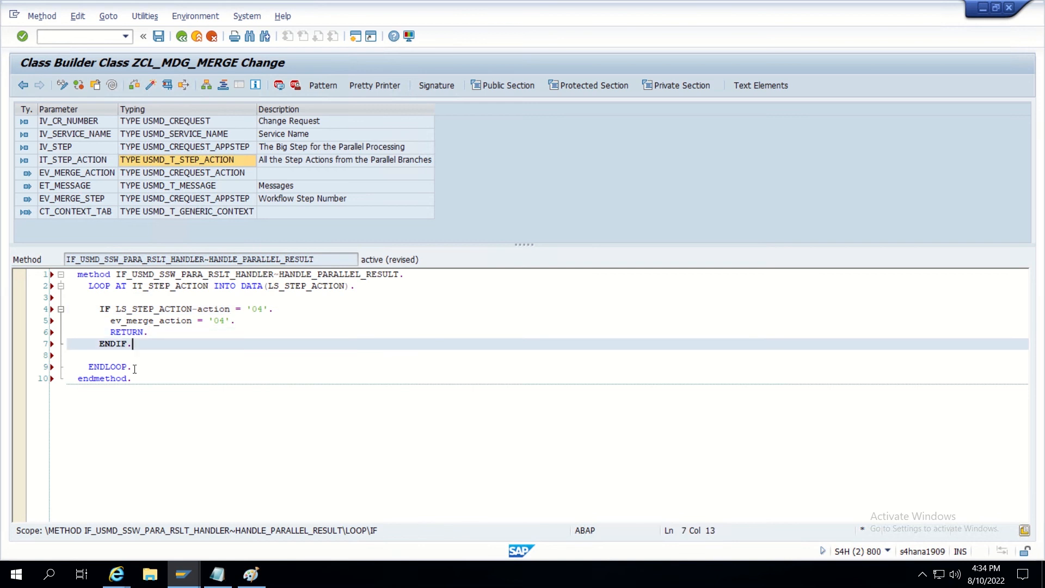
click(135, 366)
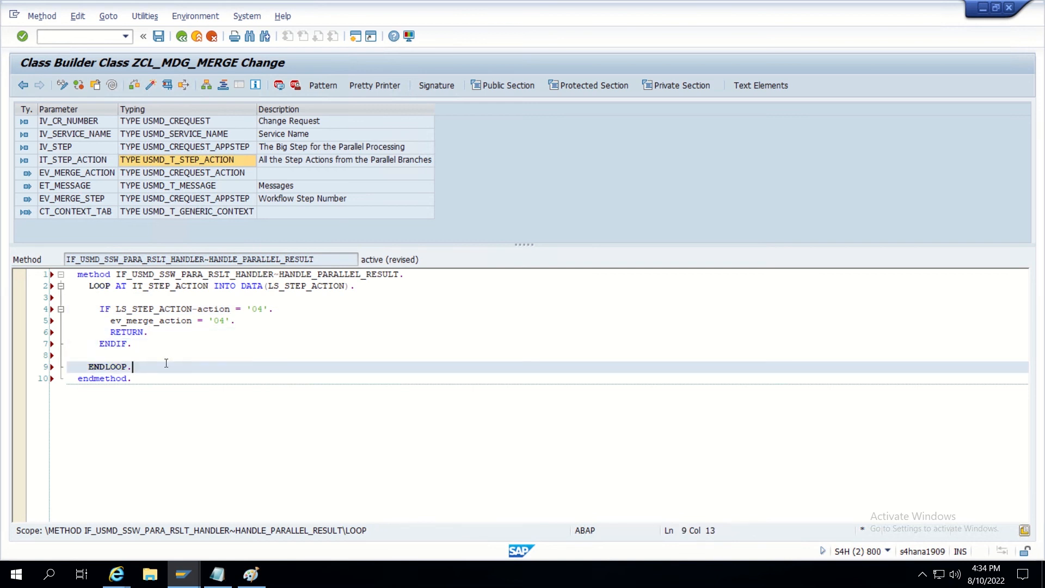
Add ev_merge_action = '03'. after ENDLOOP and activate the method.
key(Return)
key(Return)
text(ev)
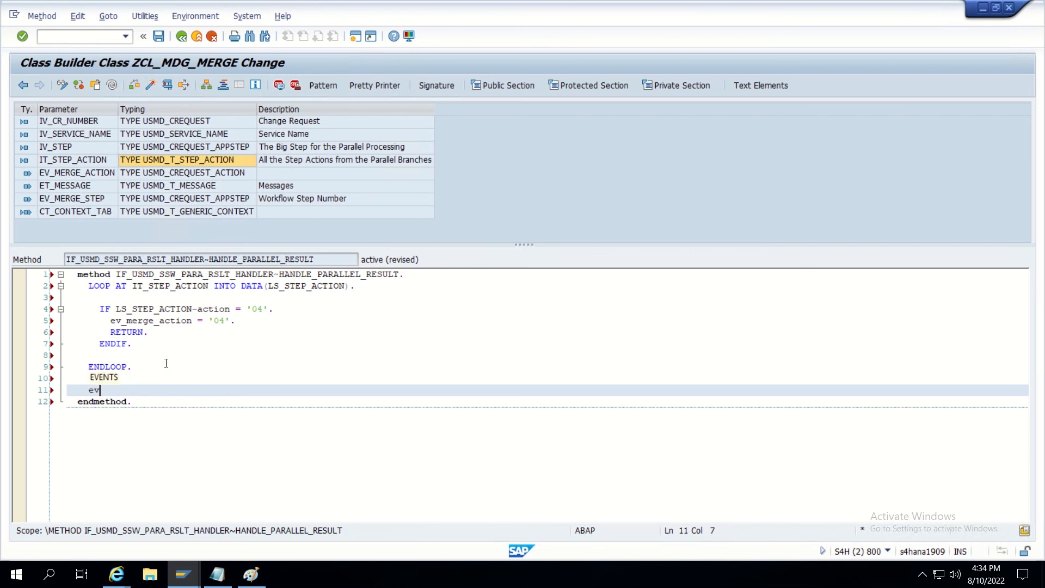
text(_merge_ac)
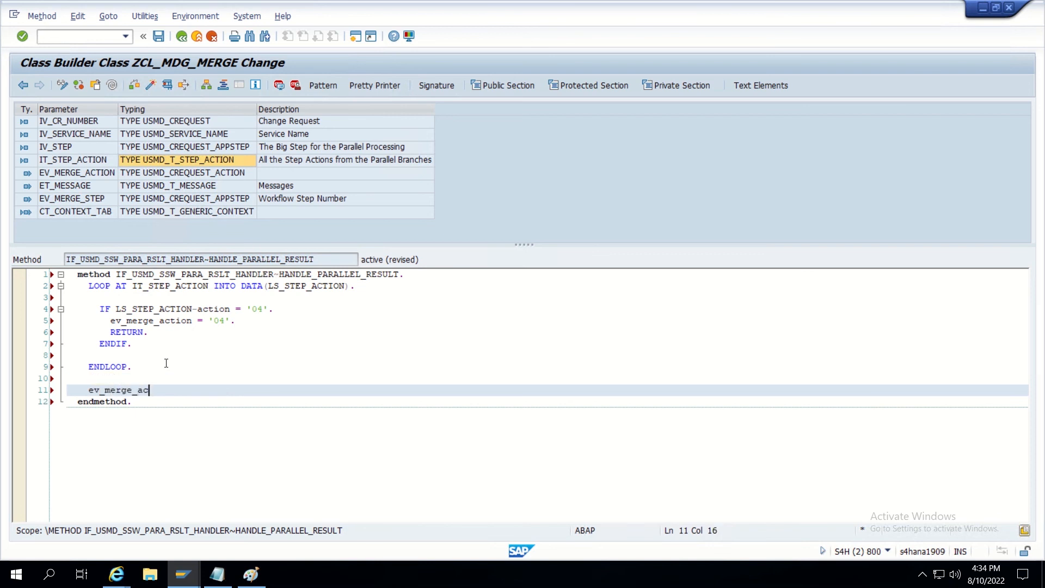
text(tion = ')
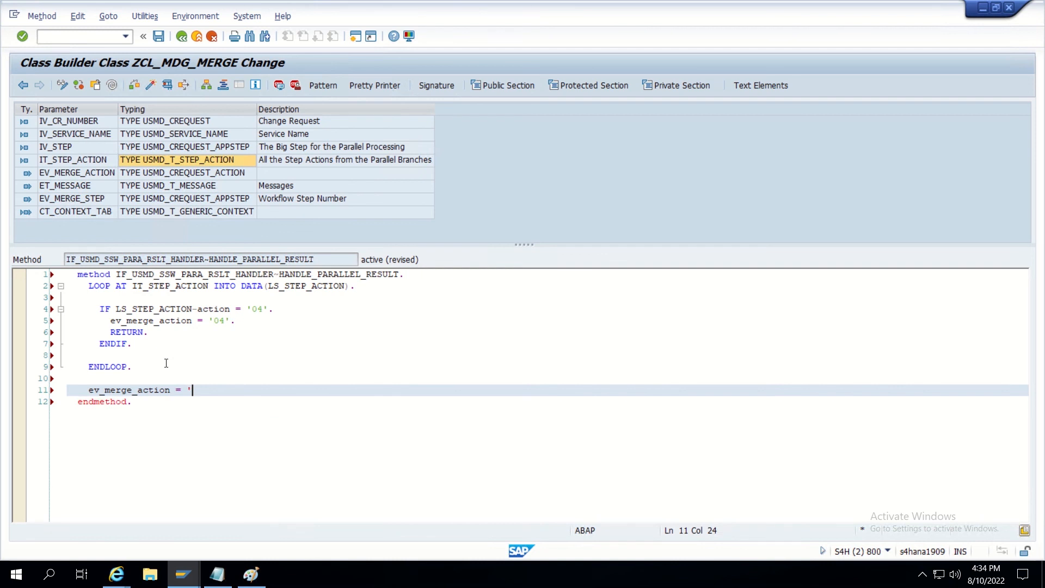
text(03'.)
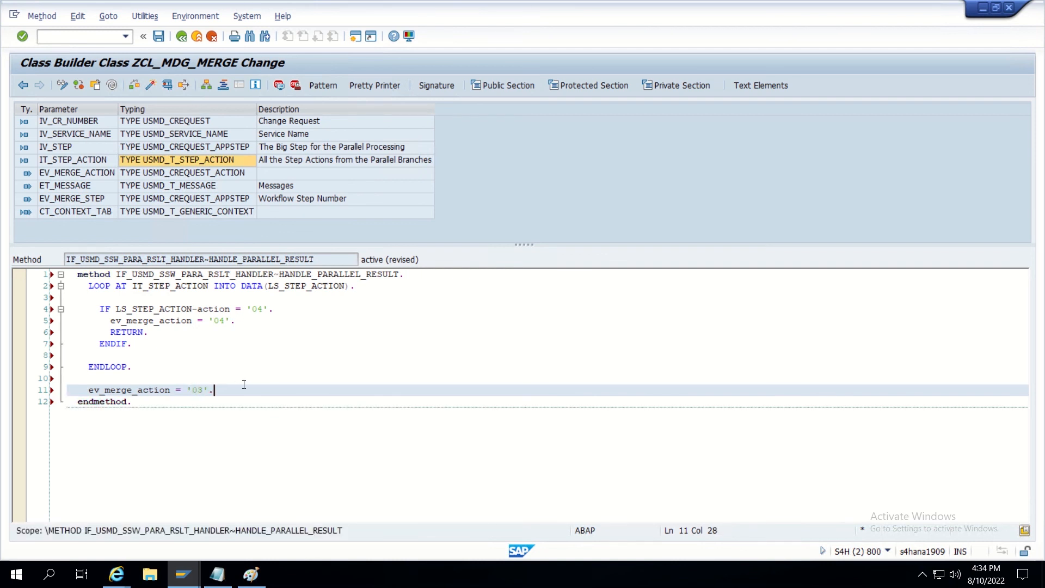
click(151, 85)
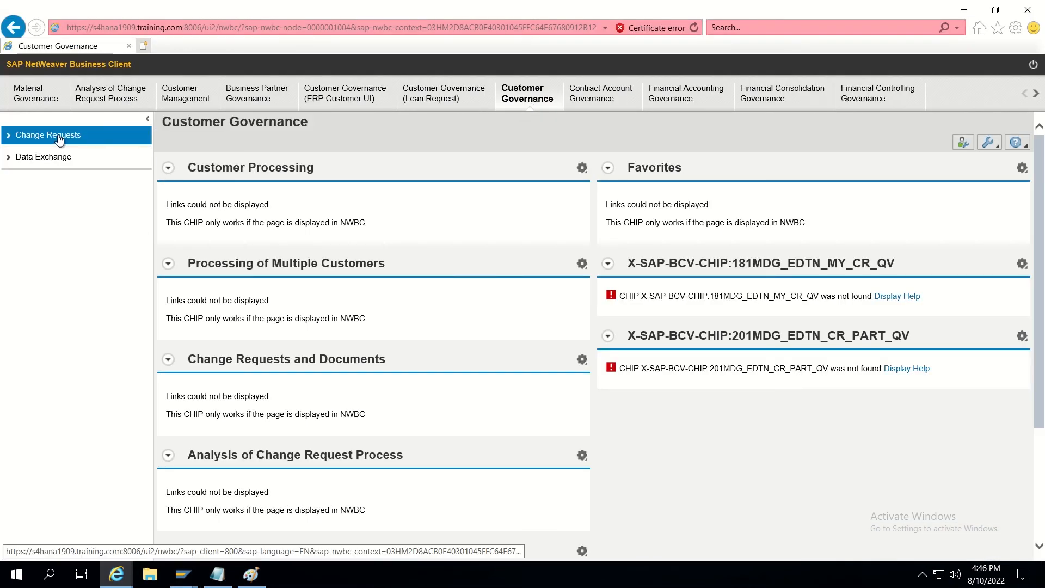
Start a new organization from Search Customer using the Create Customer - Planet(Parallel) request type.
click(57, 137)
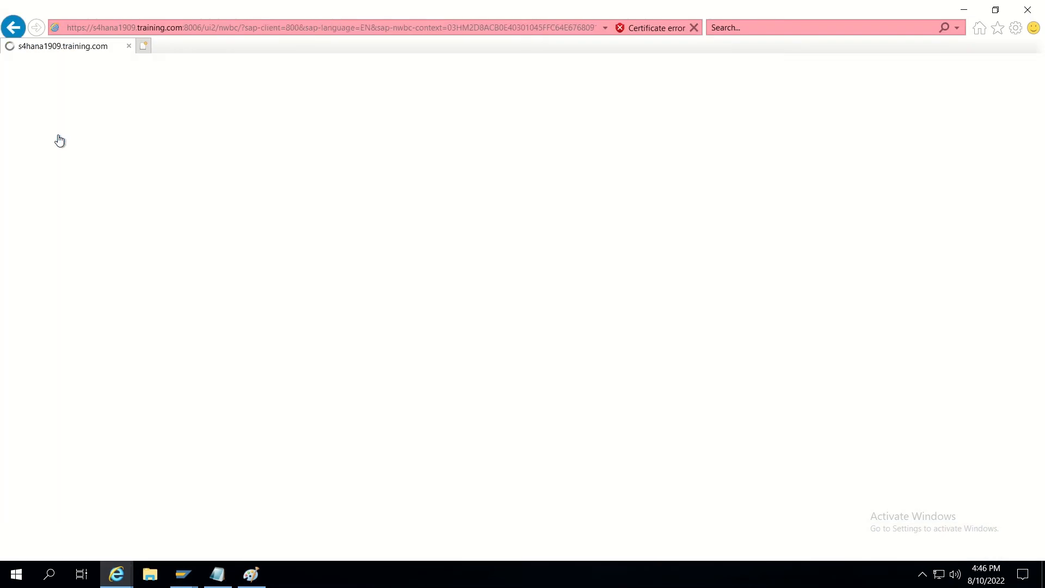
click(58, 157)
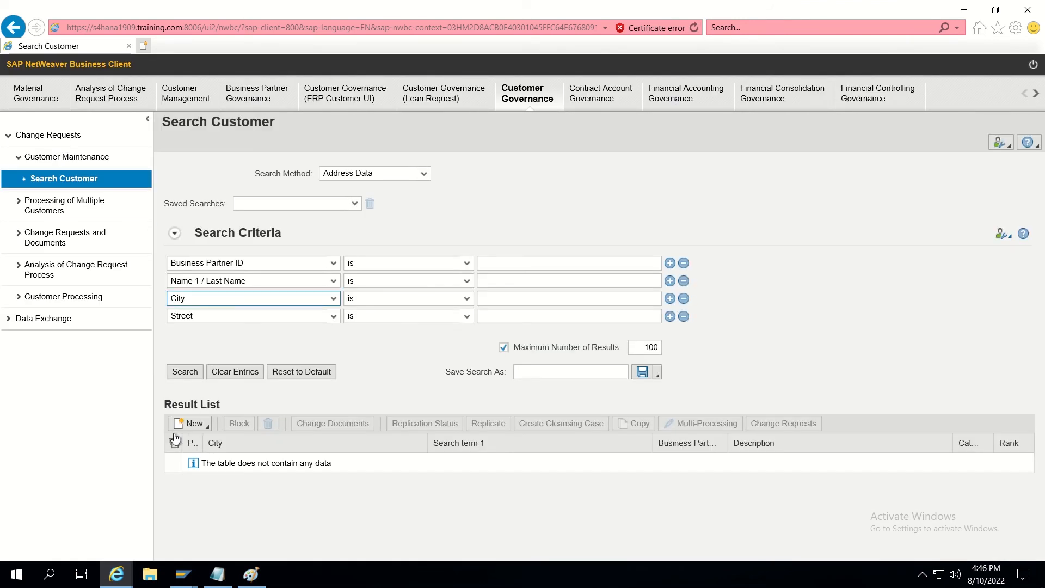
click(191, 424)
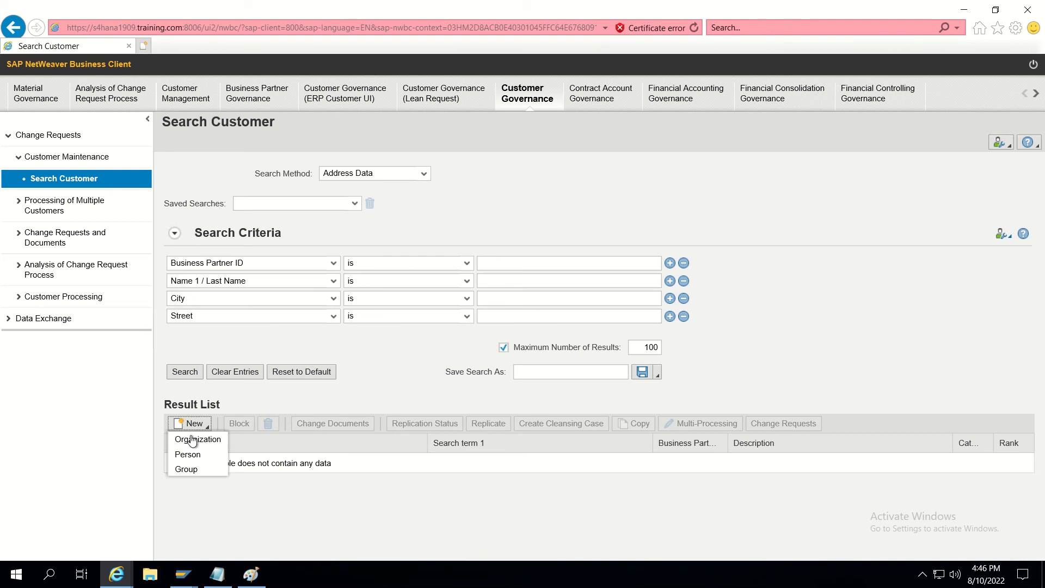
click(193, 440)
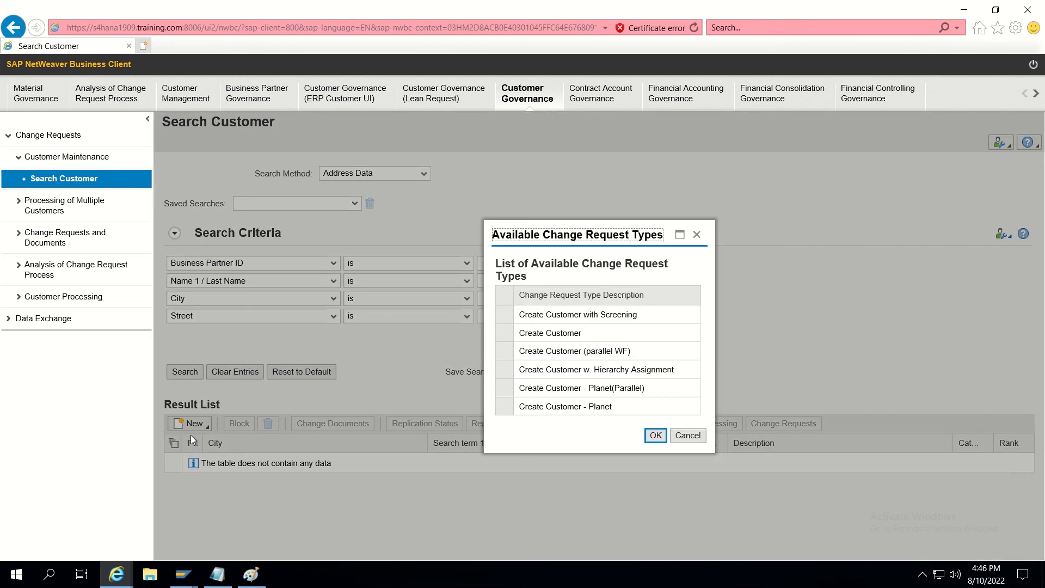
click(554, 392)
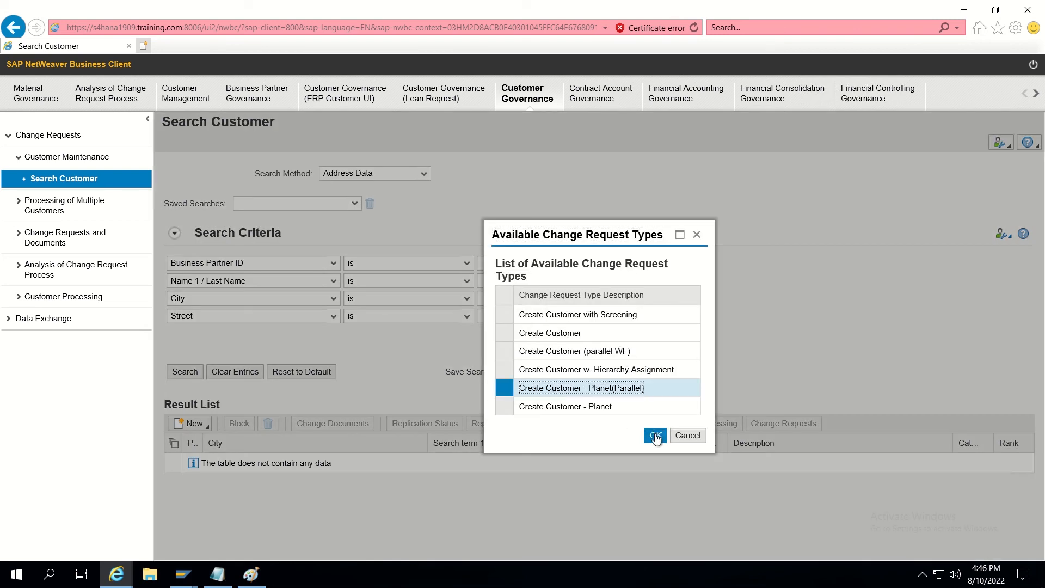
click(656, 436)
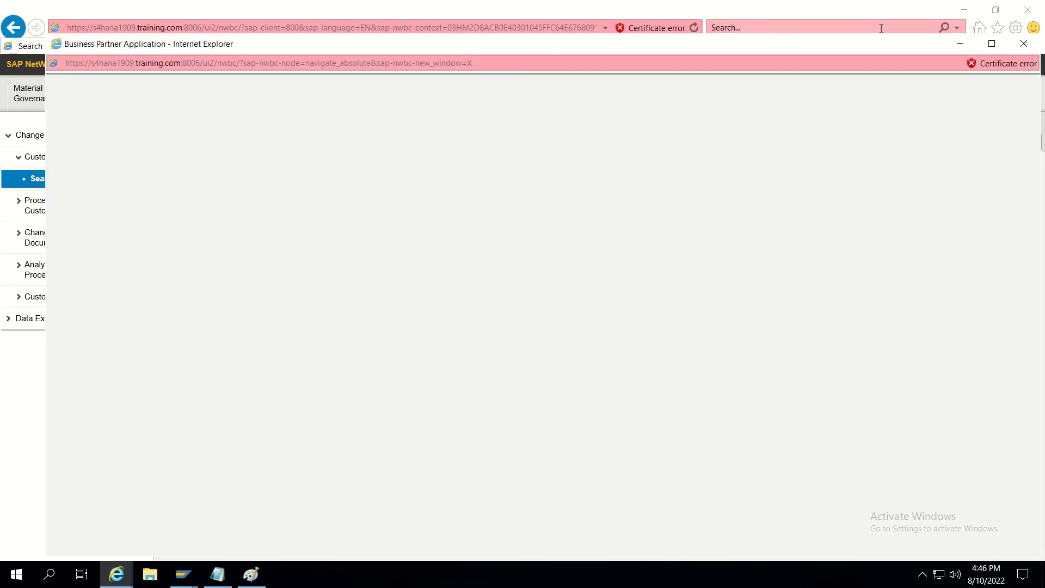
click(996, 48)
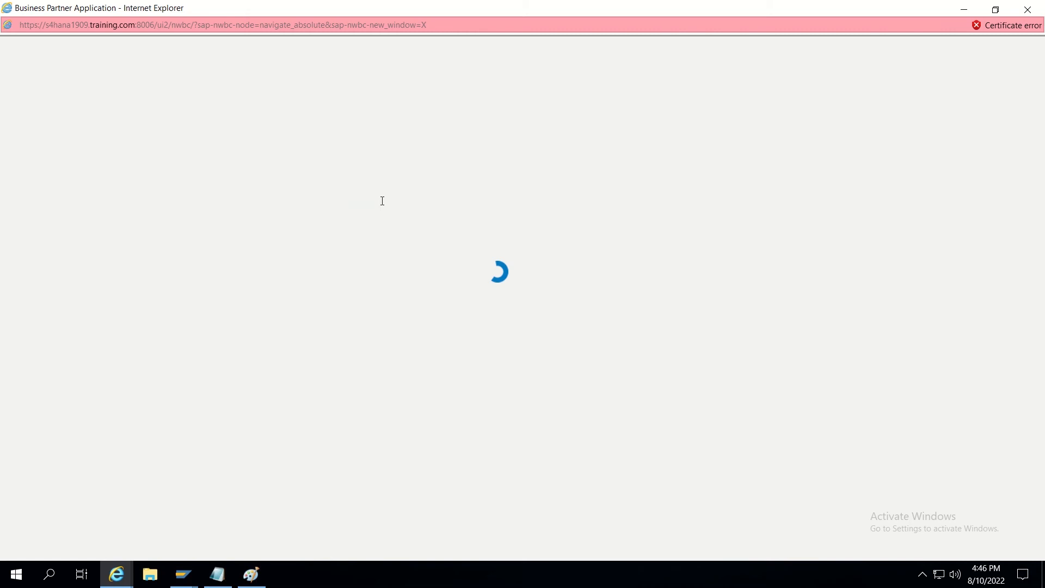
Enter description TEST PARALLEL, grouping Interna number, and title Company.
click(233, 195)
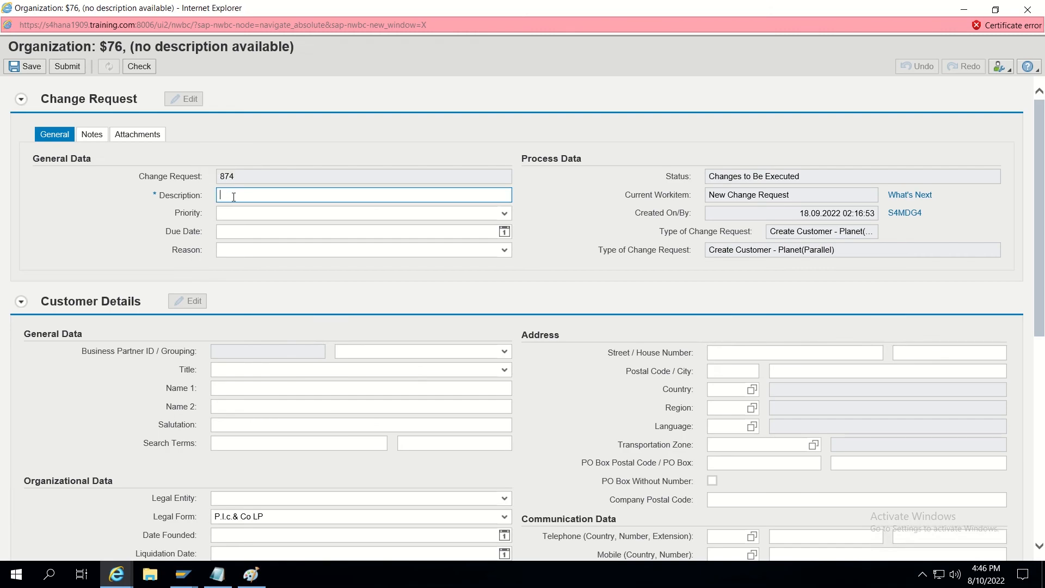
text(TEST)
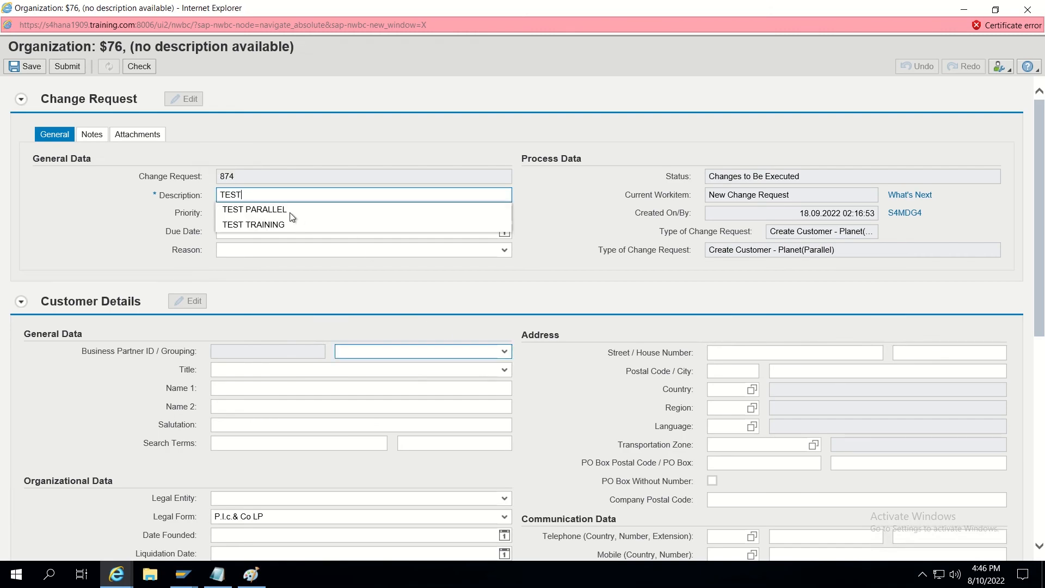
click(287, 211)
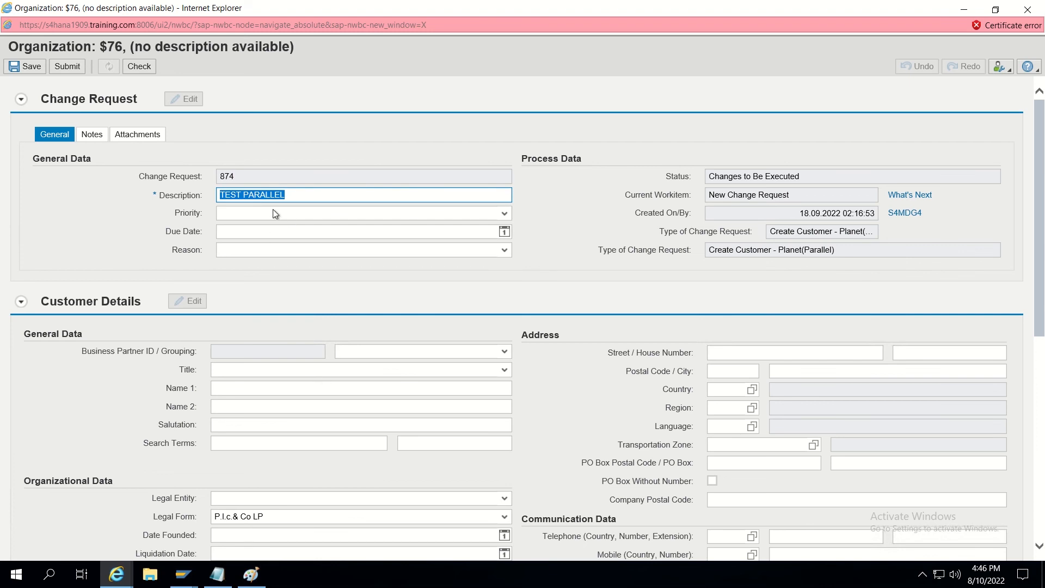
click(504, 353)
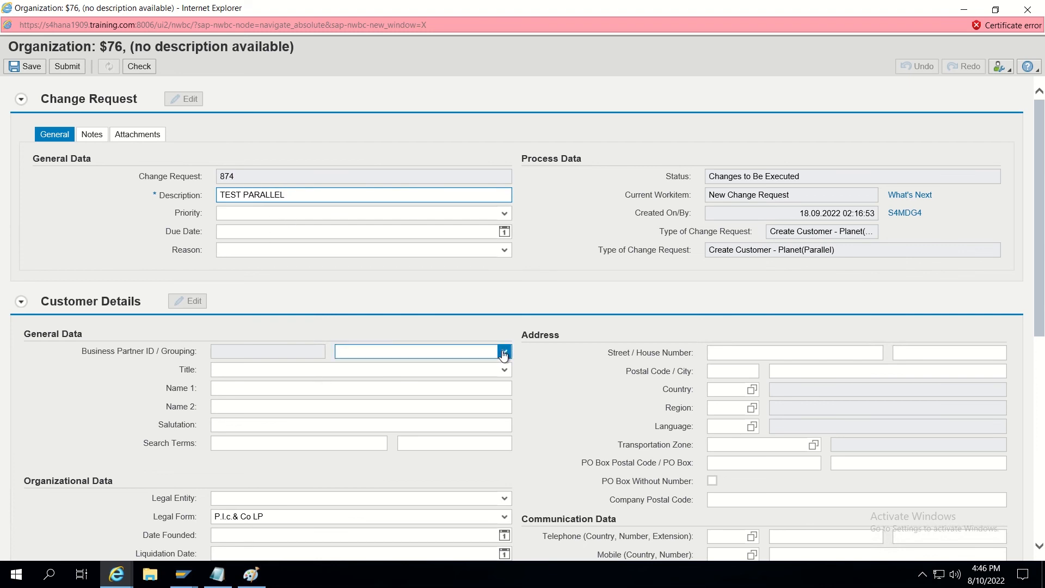
click(504, 354)
text(Interna number)
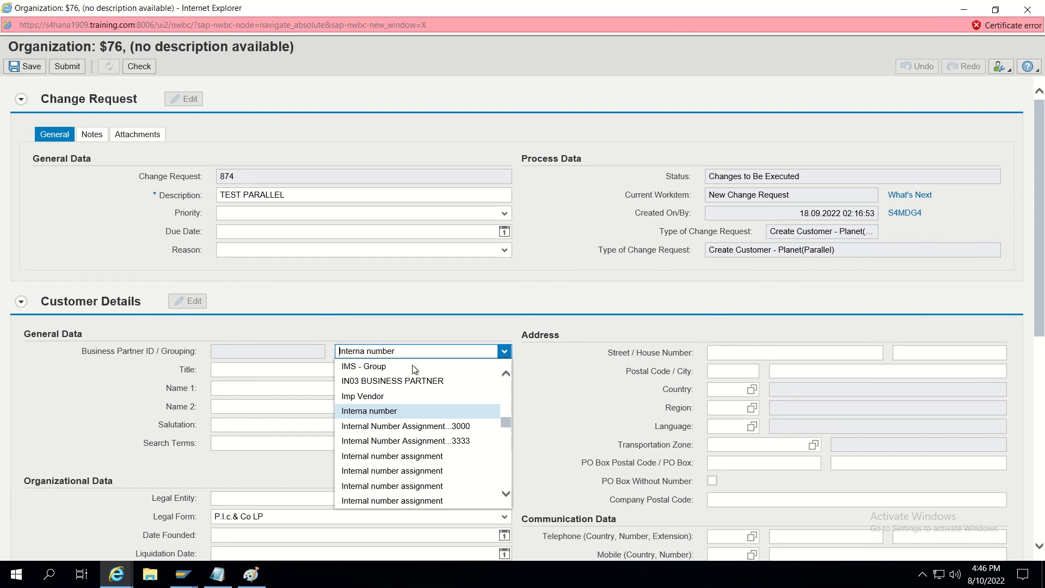
click(369, 412)
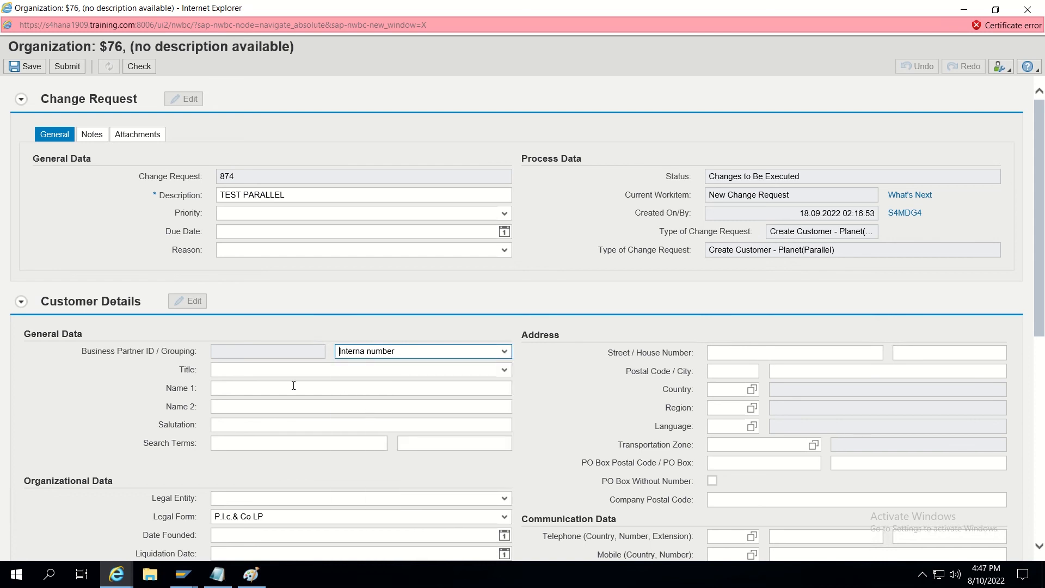
click(484, 369)
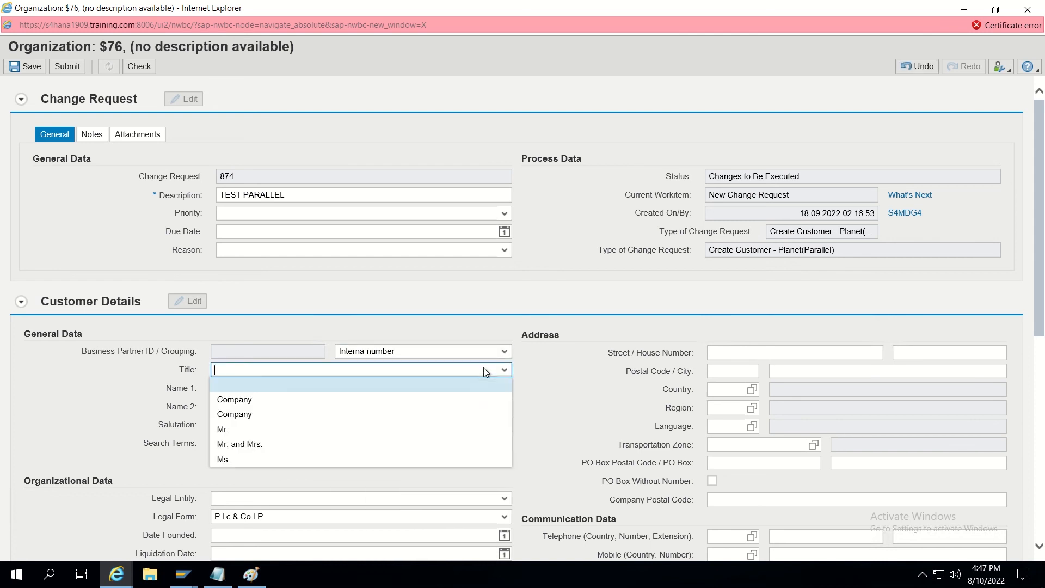
click(330, 400)
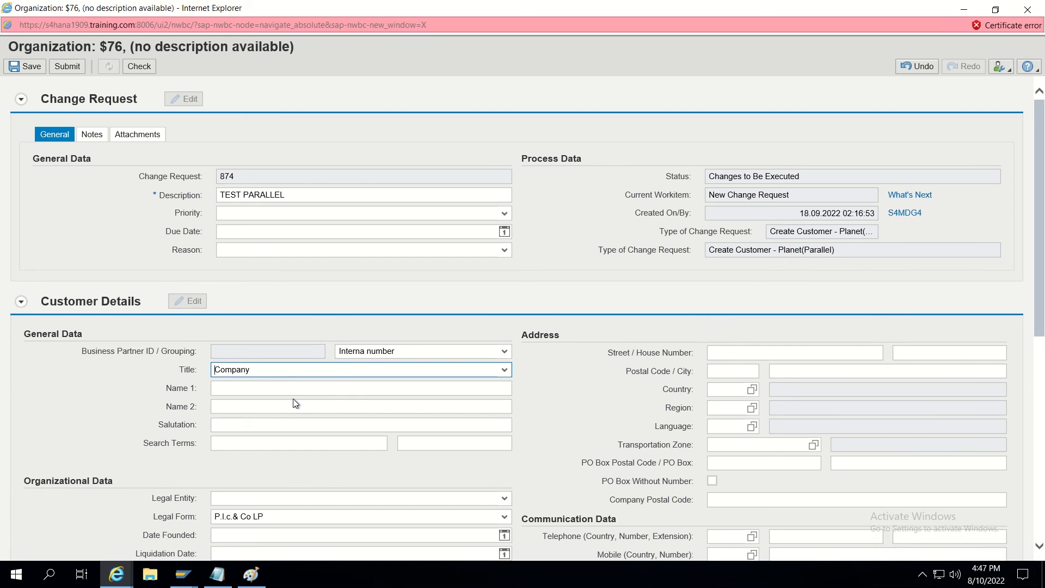
Enter Name 1 DECATHLON, country US, postal code 10001, city MANCHESTER, region NY, language EN.
click(274, 389)
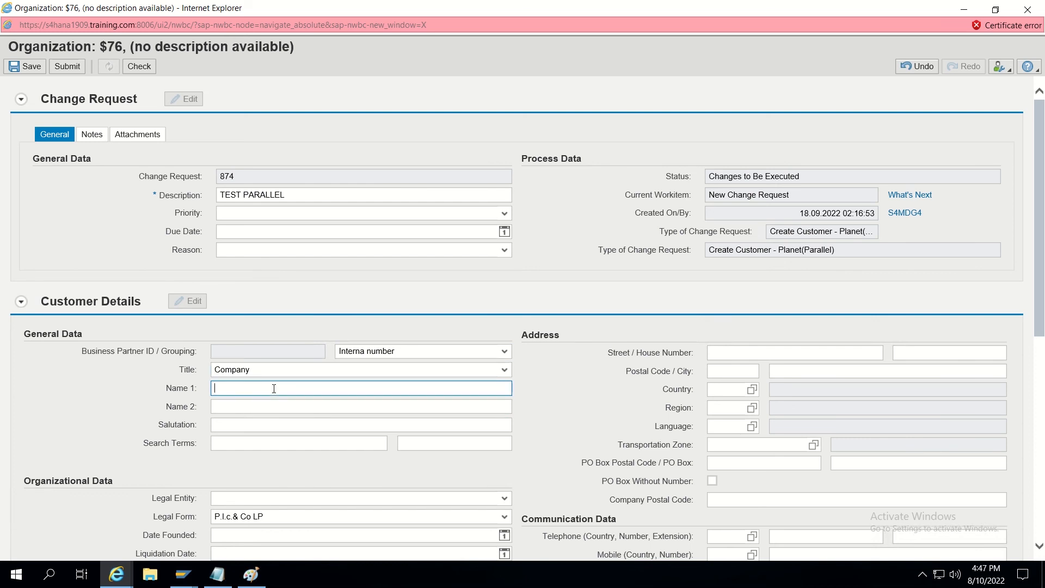
text(DECATHLON)
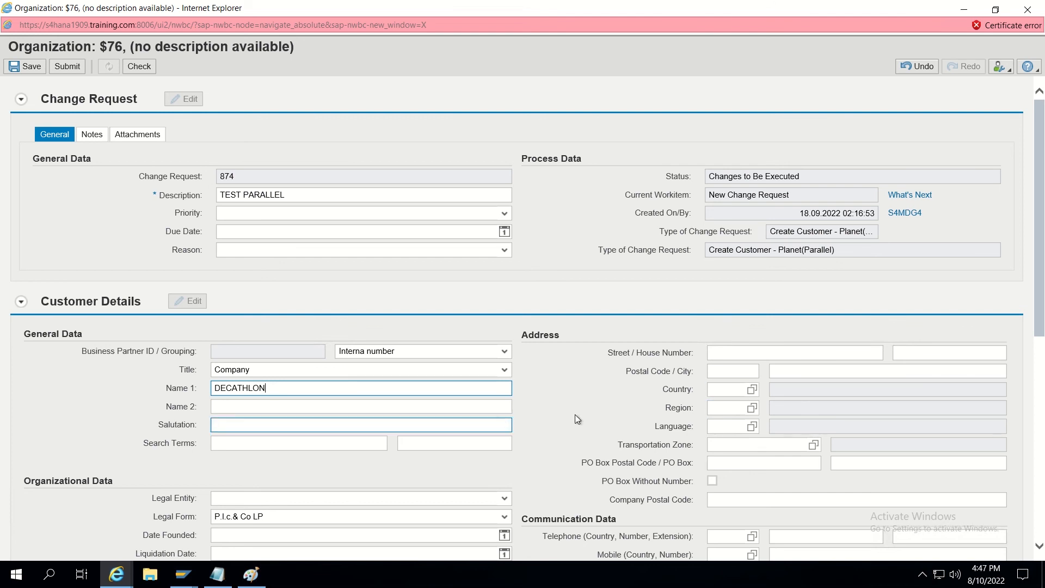
click(714, 390)
text(US)
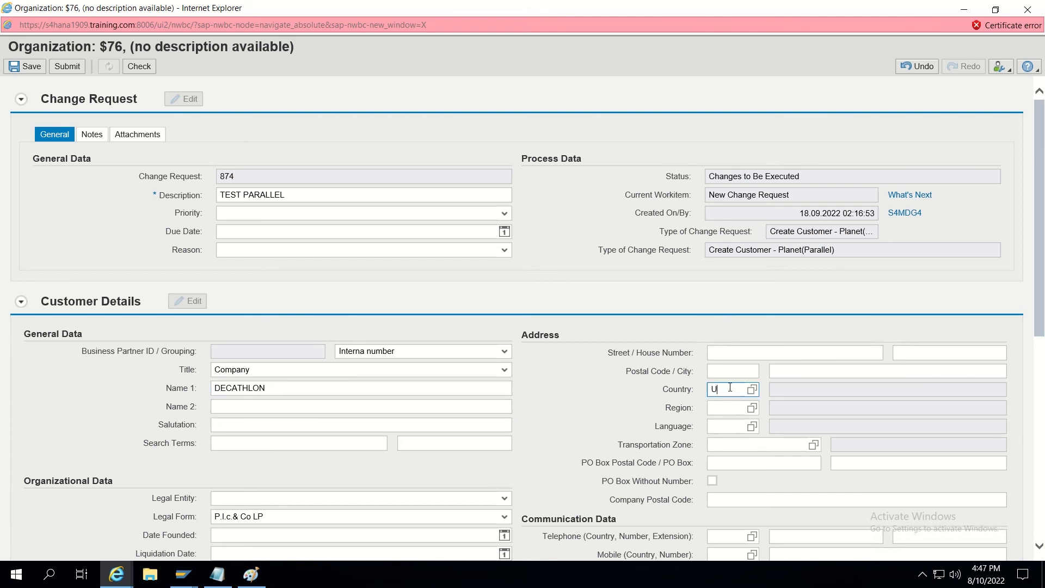
click(735, 370)
text(10001)
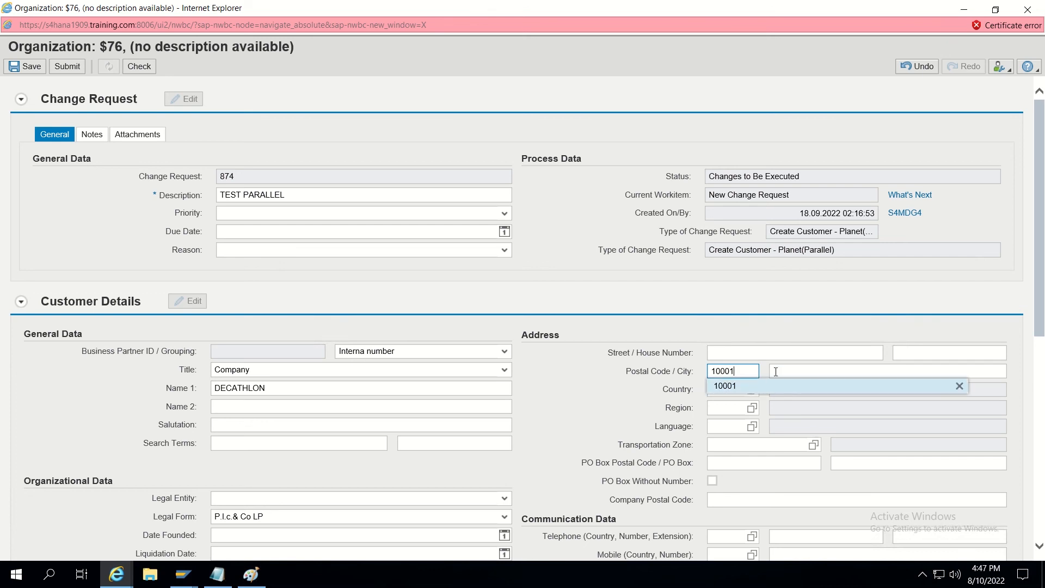
click(782, 370)
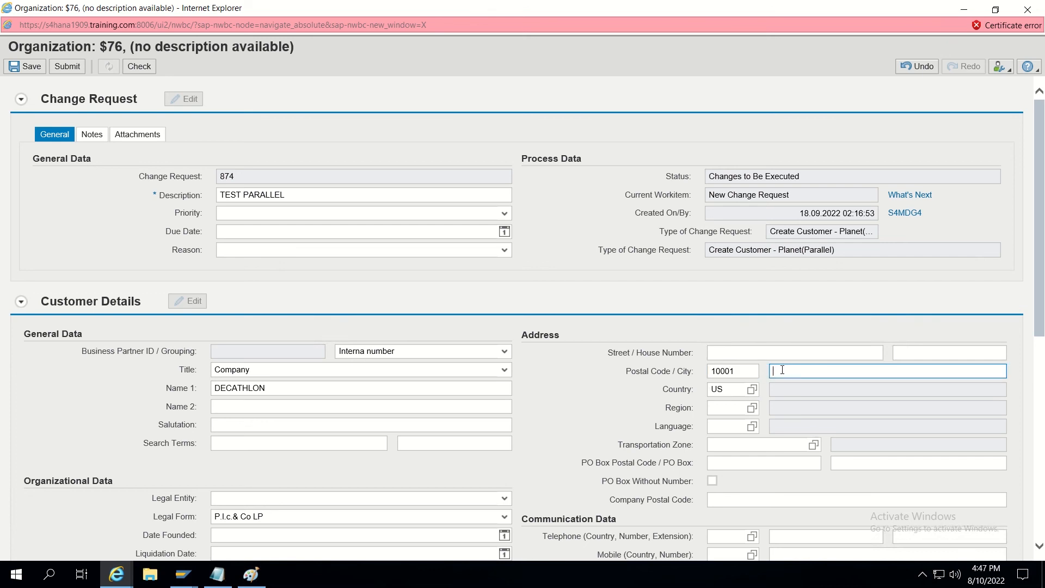
text(MANCHESTER)
click(727, 409)
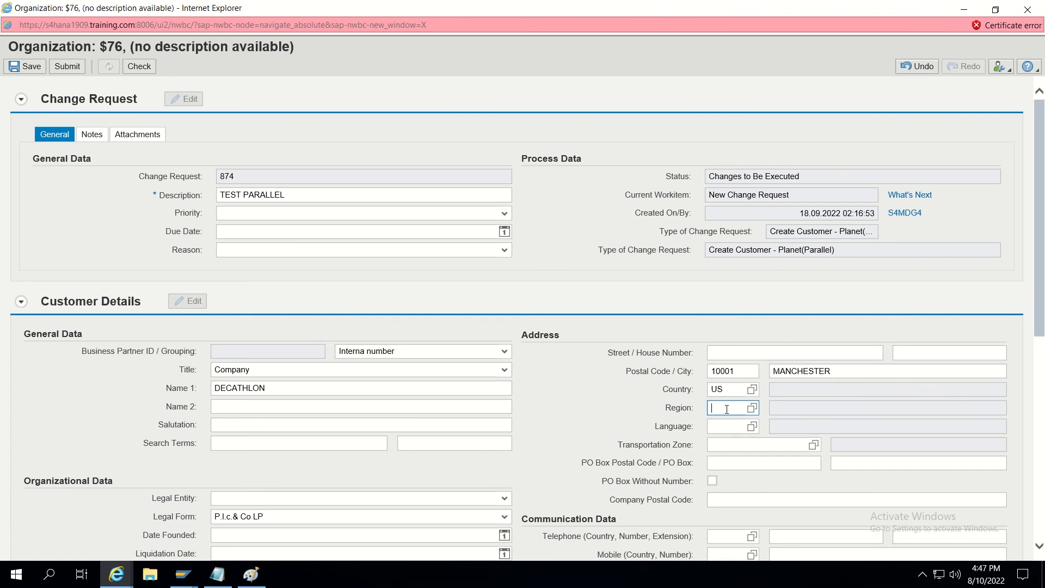
text(NY)
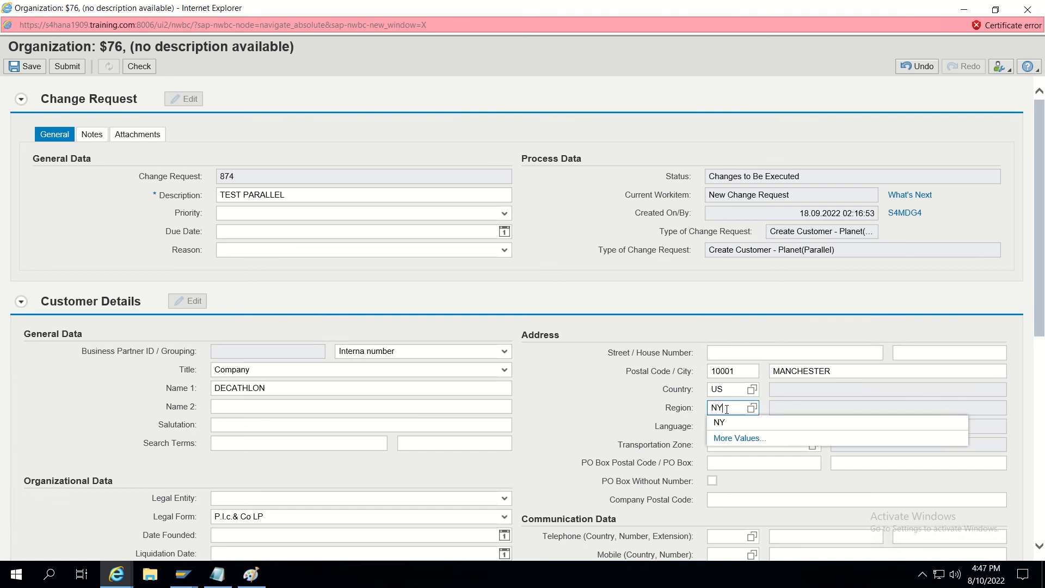
click(717, 427)
text(EN)
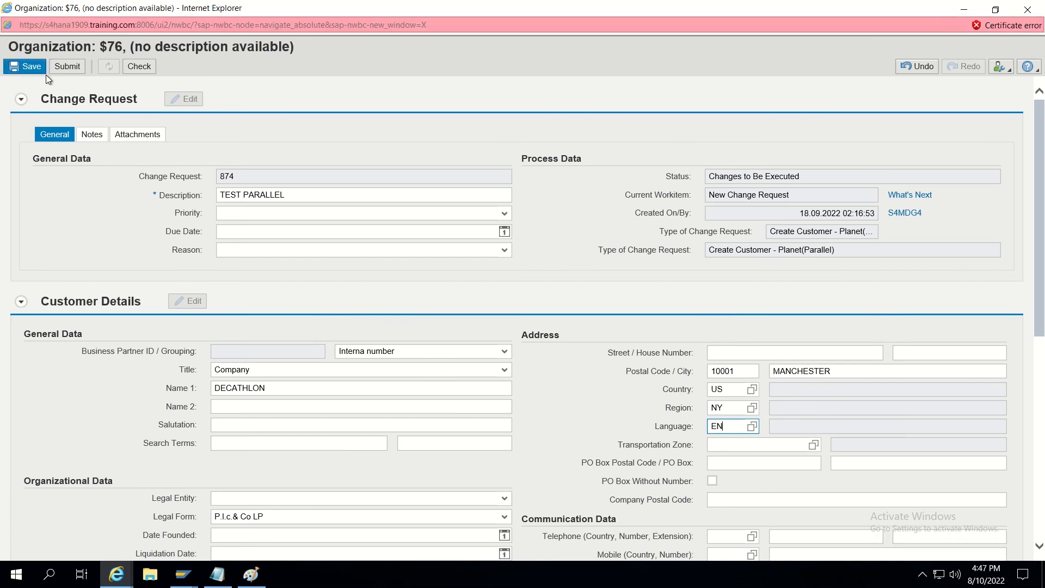
Save and submit request 874, refresh, and check the three processors in the workflow log.
click(66, 68)
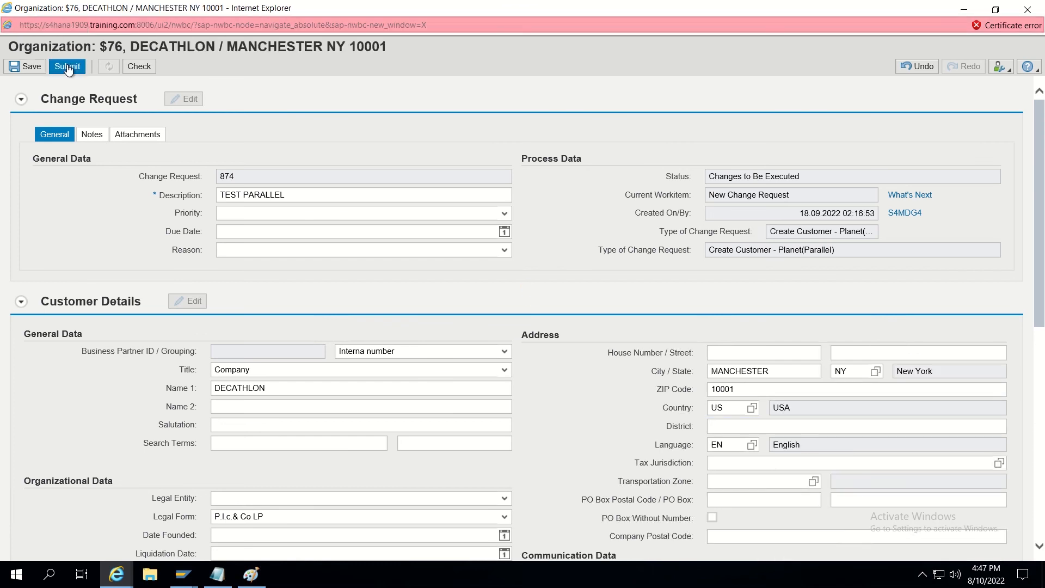
click(67, 68)
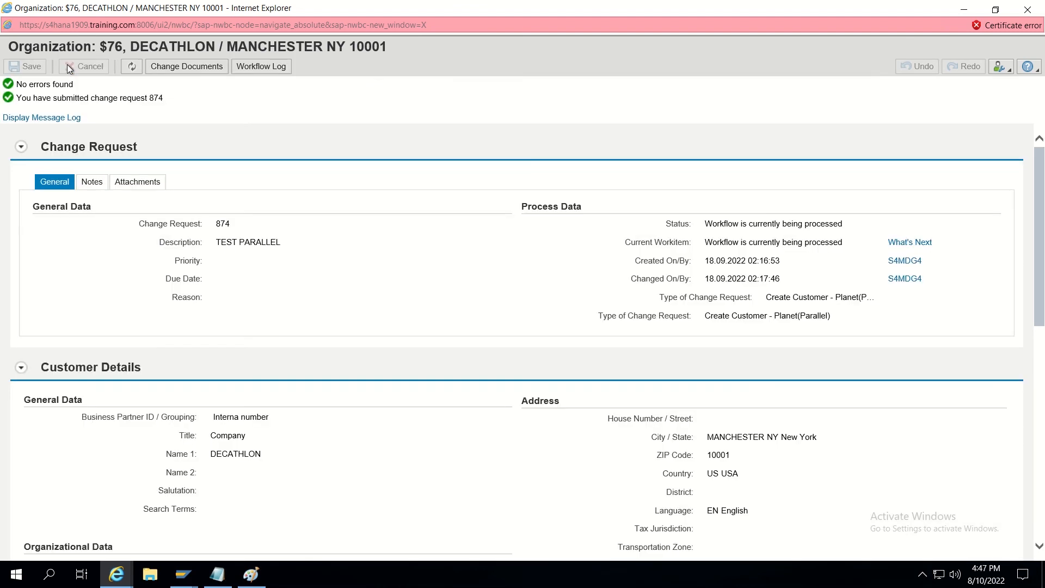
click(131, 66)
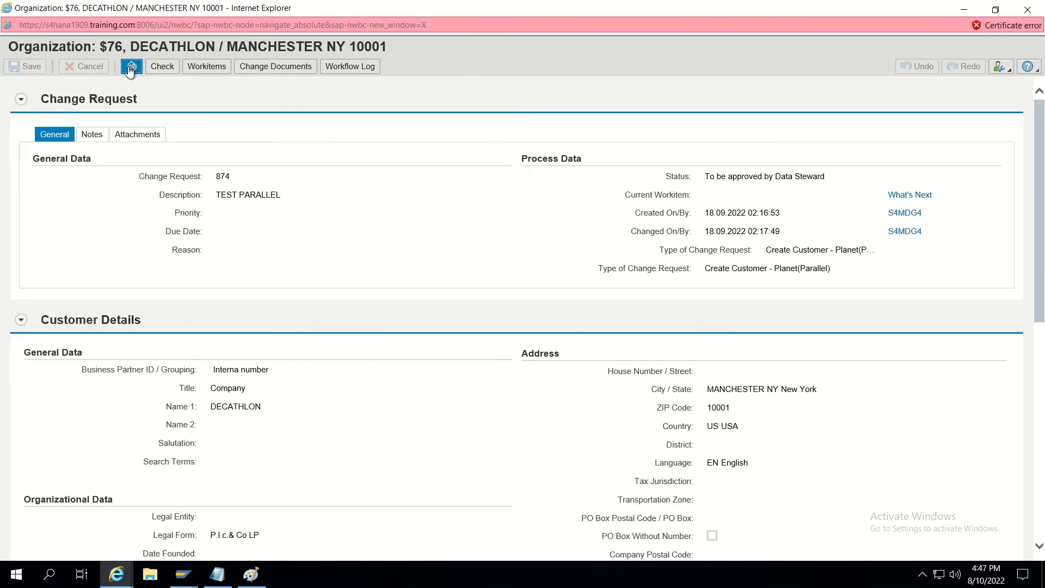
click(340, 66)
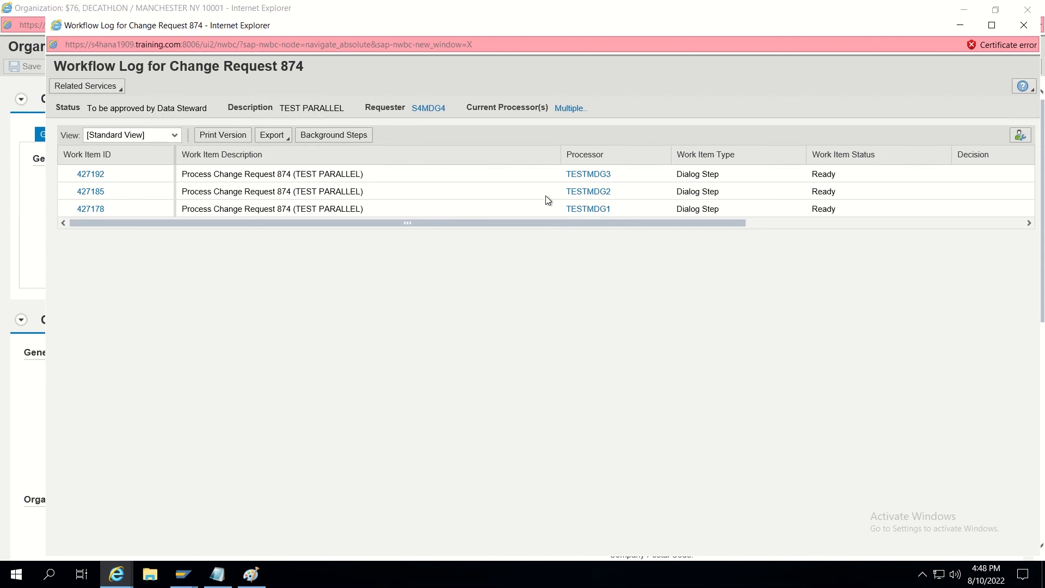
click(1020, 30)
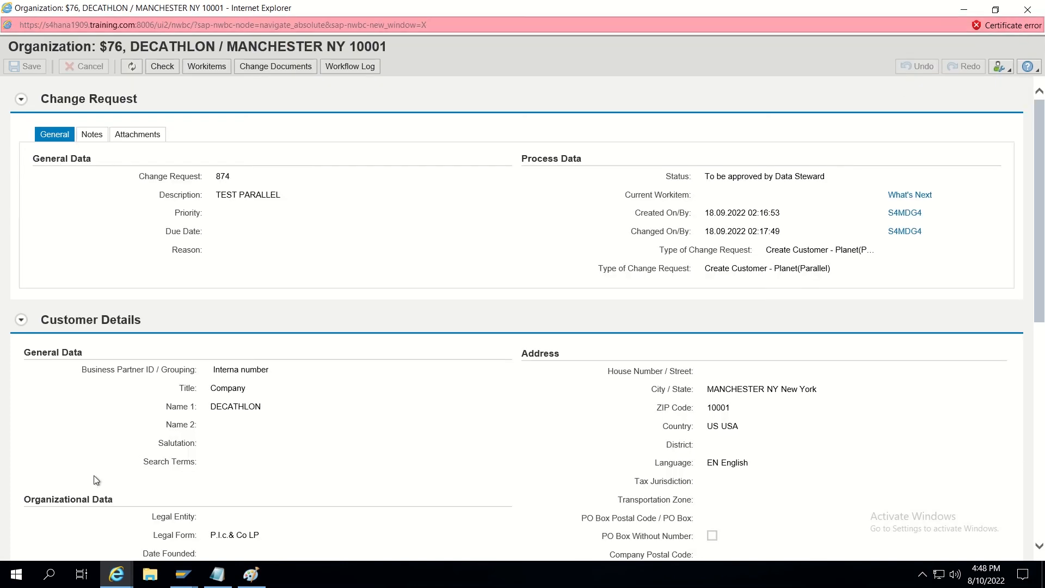
click(183, 574)
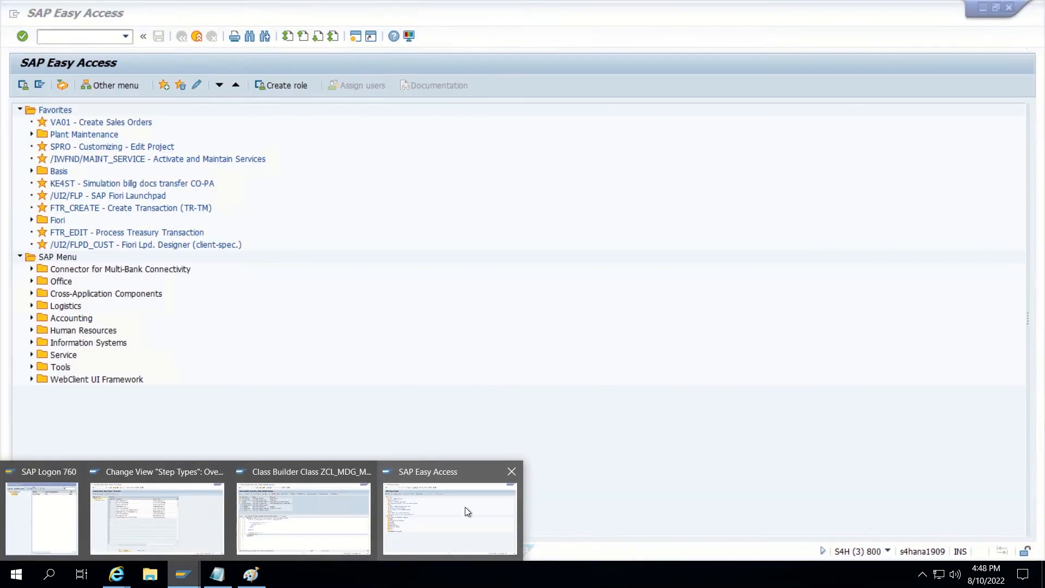
Close the change request window and return to the Search Customer window.
click(466, 511)
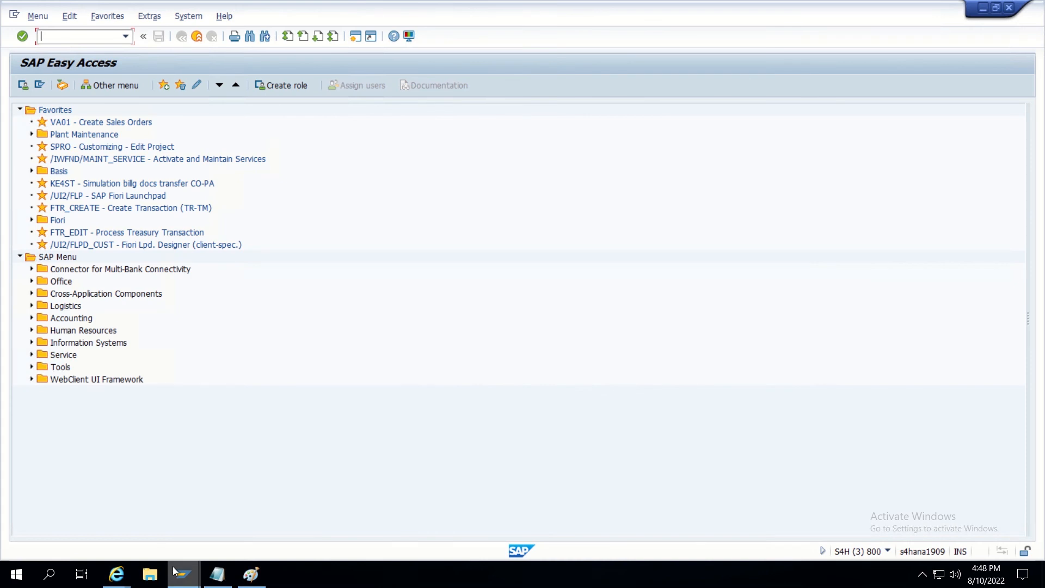
click(116, 575)
click(348, 539)
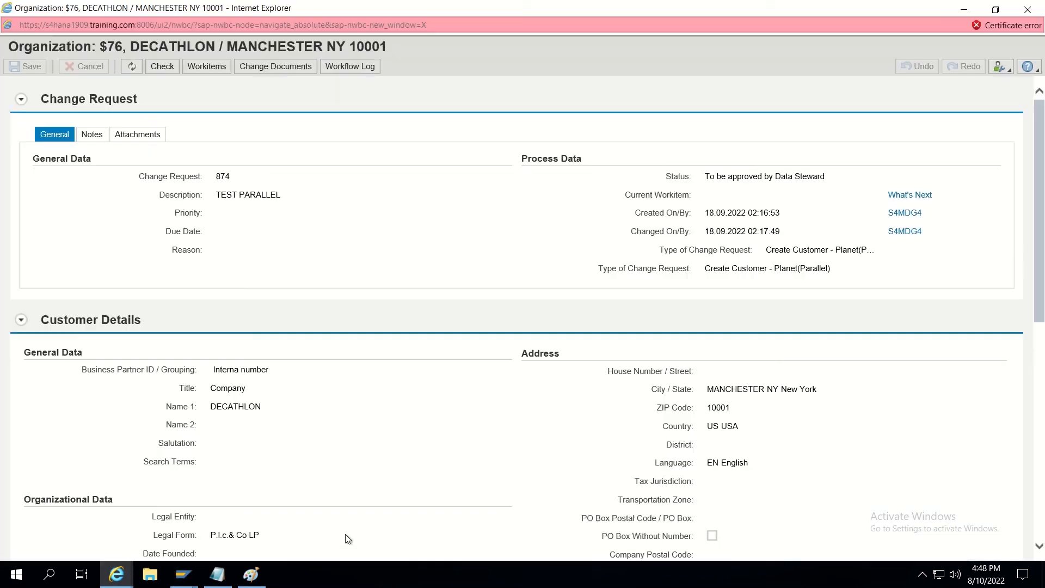
click(1022, 8)
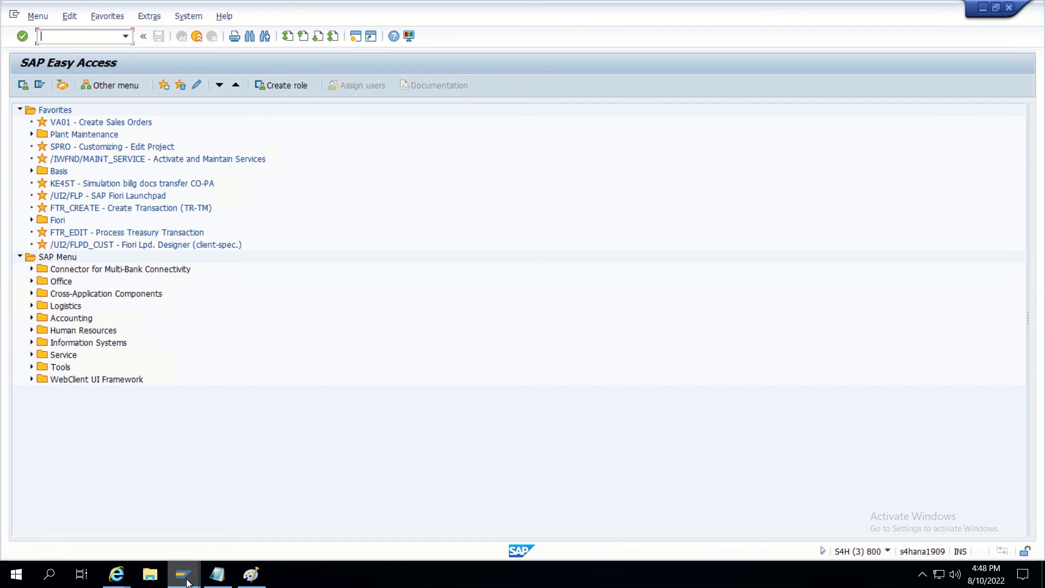
mouse_move(118, 577)
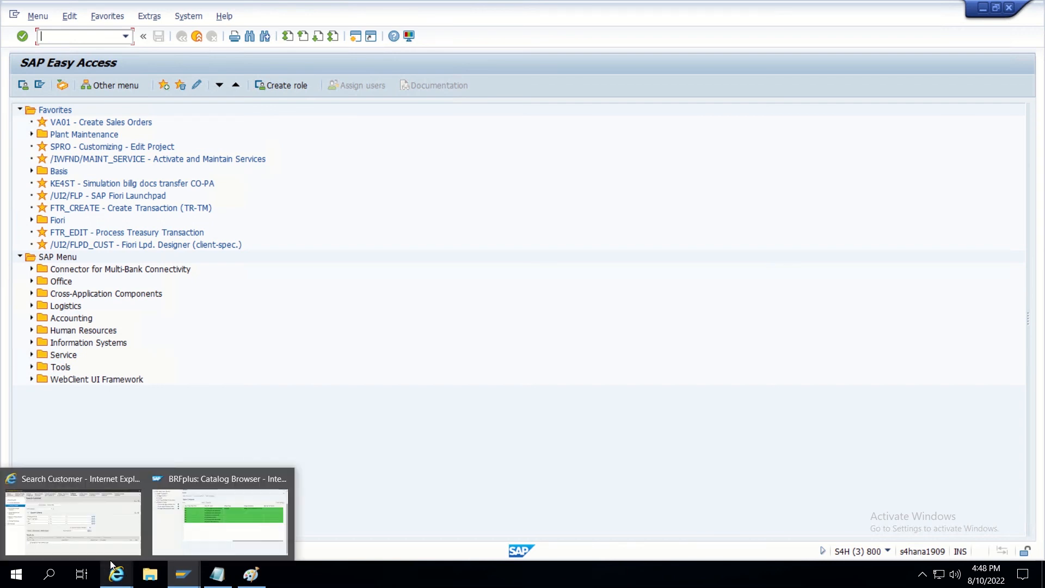
click(81, 517)
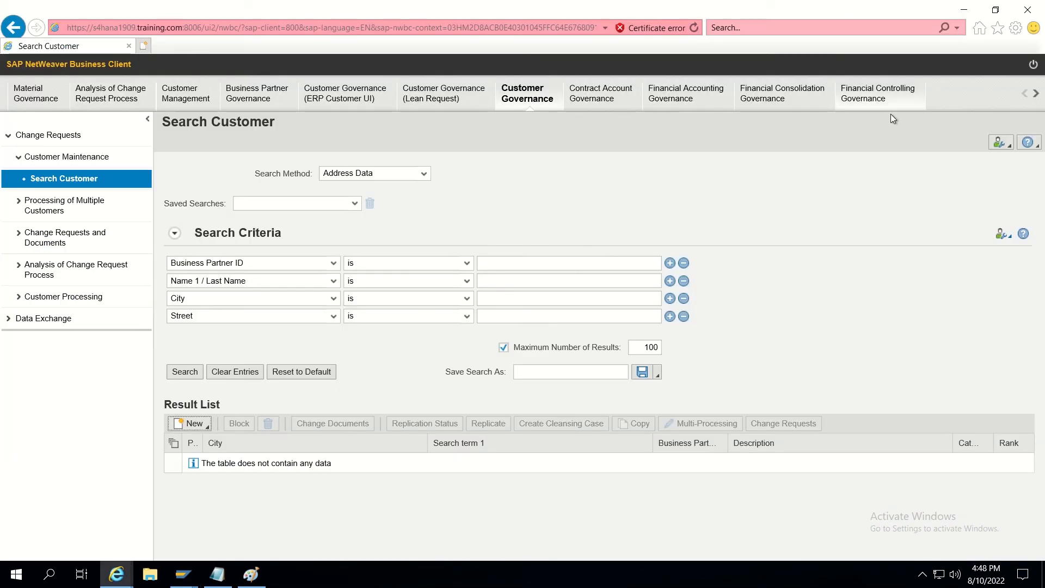
Log off all sessions, restart, and sign in with another processor's user and password.
click(1034, 64)
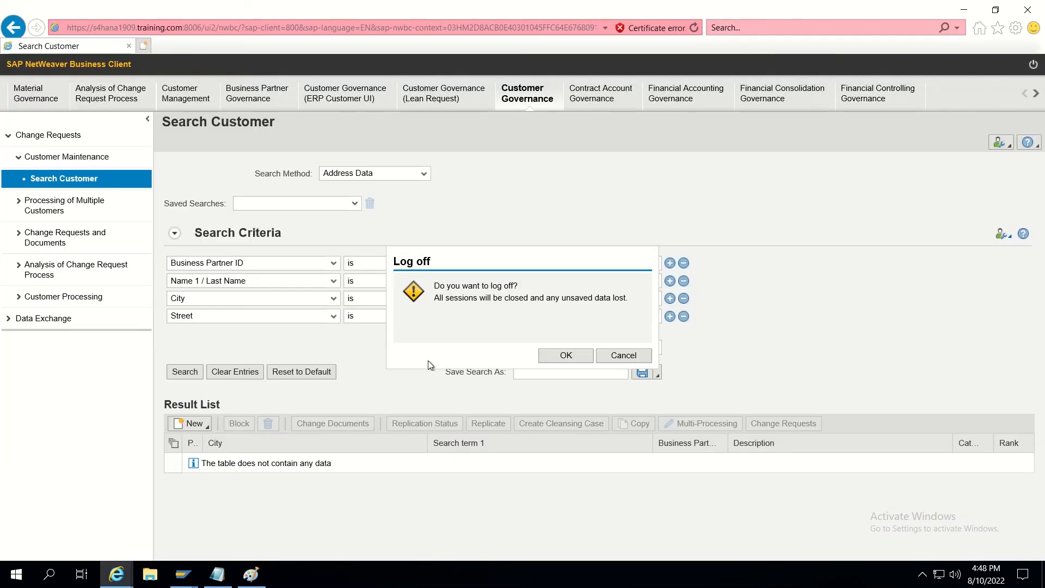
click(558, 356)
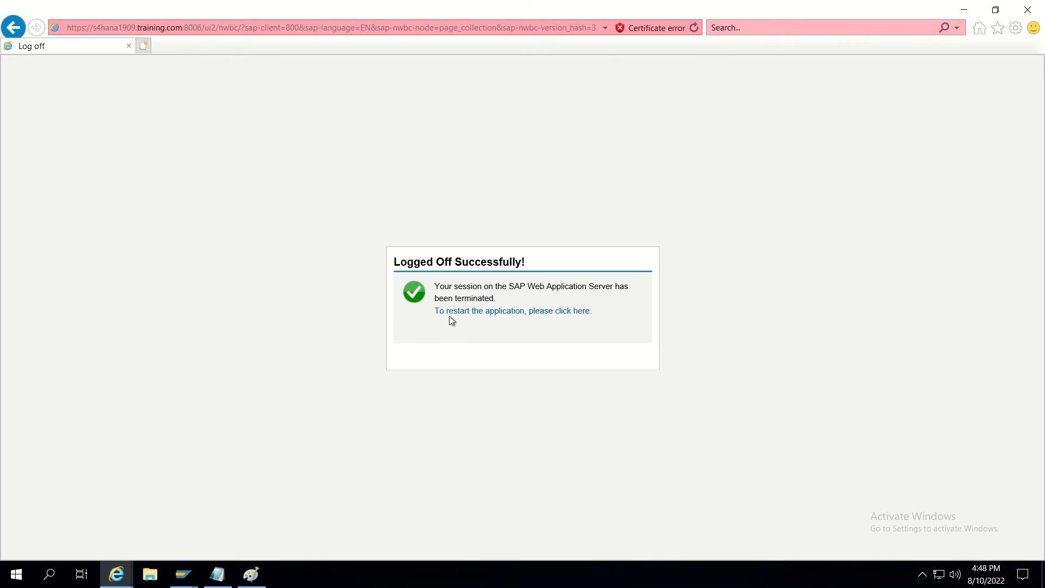
click(449, 315)
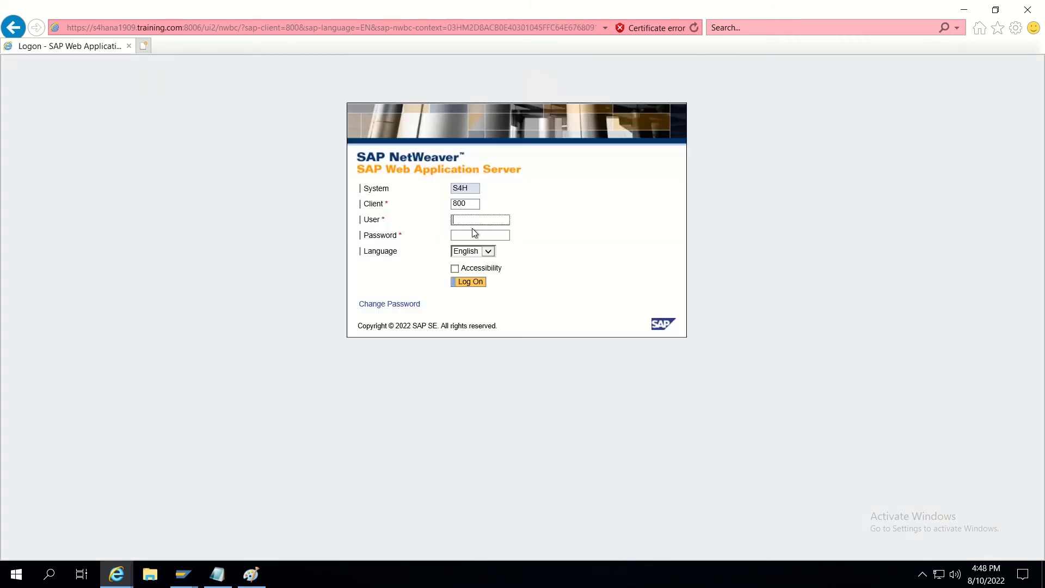
text(TESTMD)
text(G)
text(****)
key(Return)
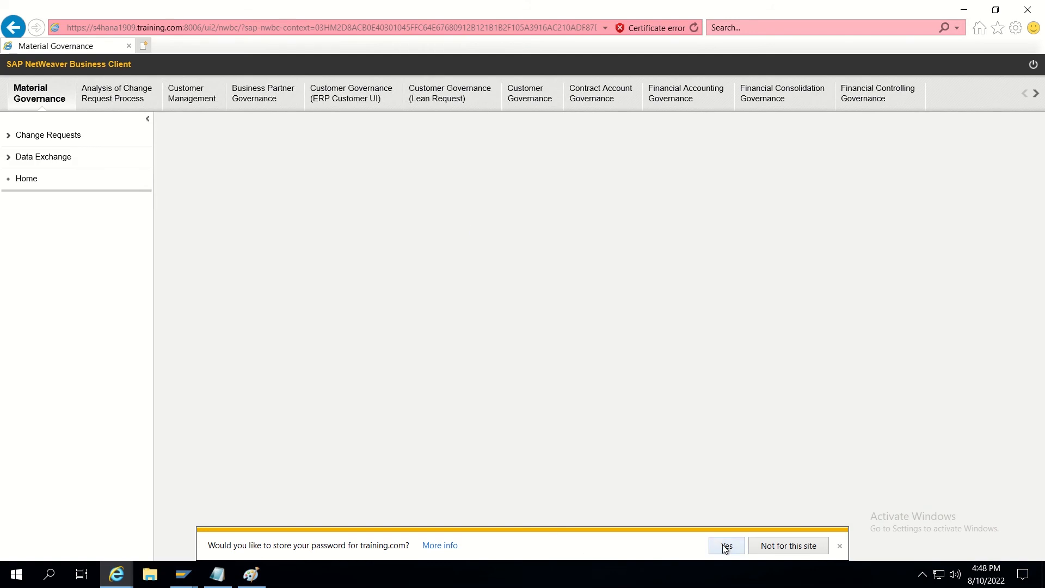
Store the password, switch to Customer Governance, and list My Change Requests To Be Processed by Me.
click(727, 545)
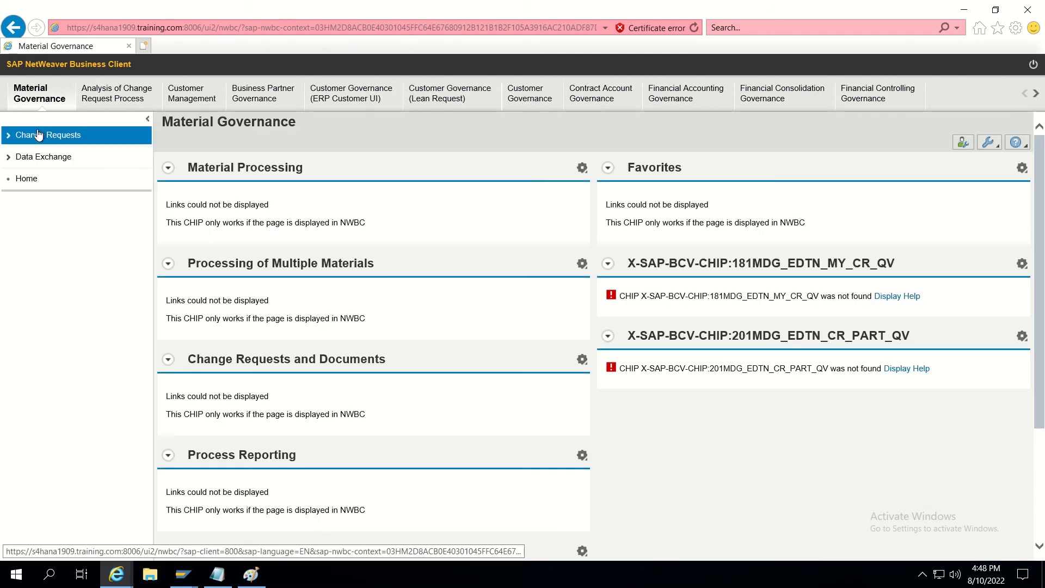
click(39, 136)
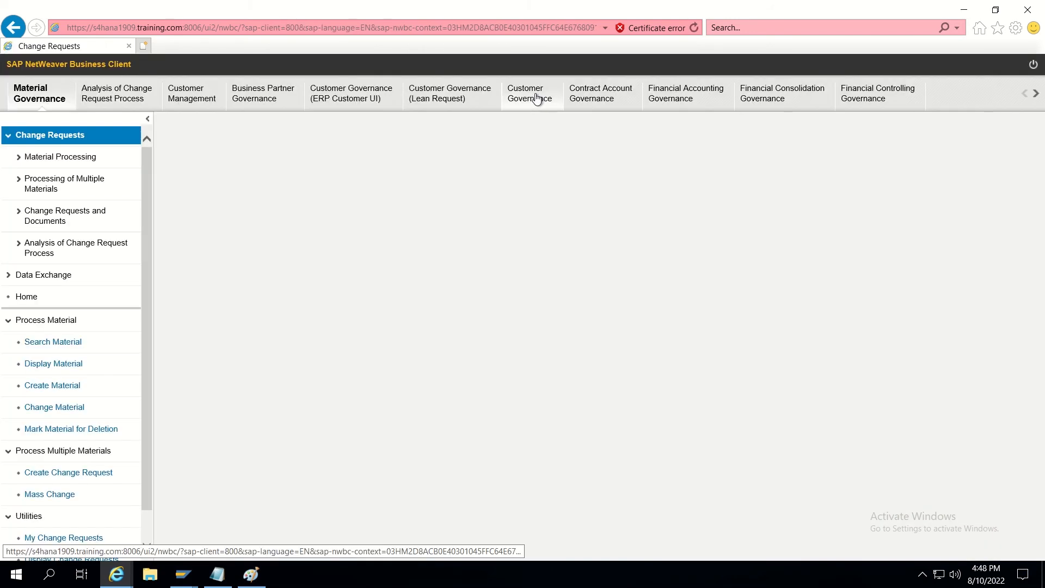
click(537, 99)
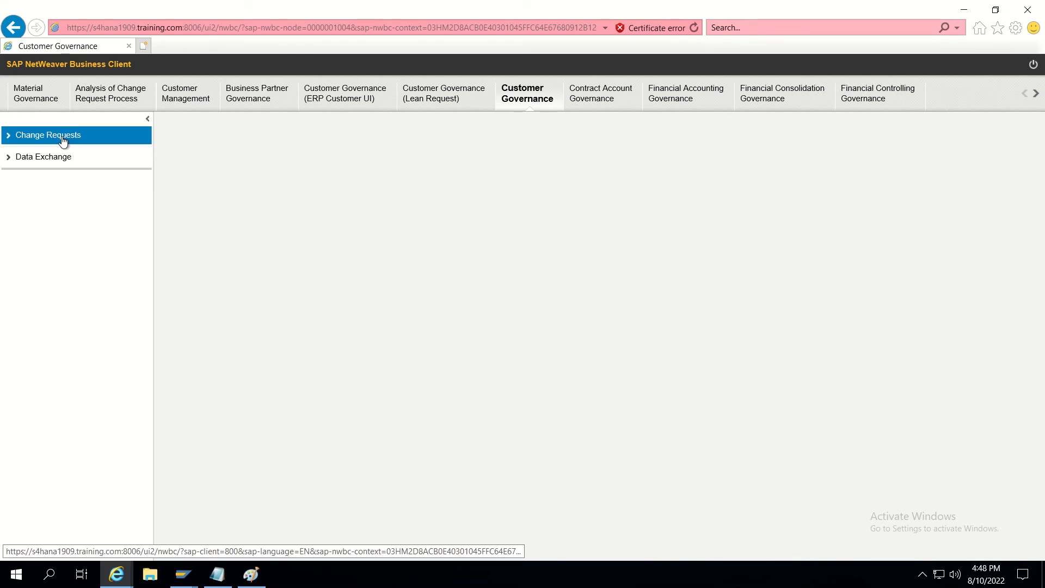
click(62, 139)
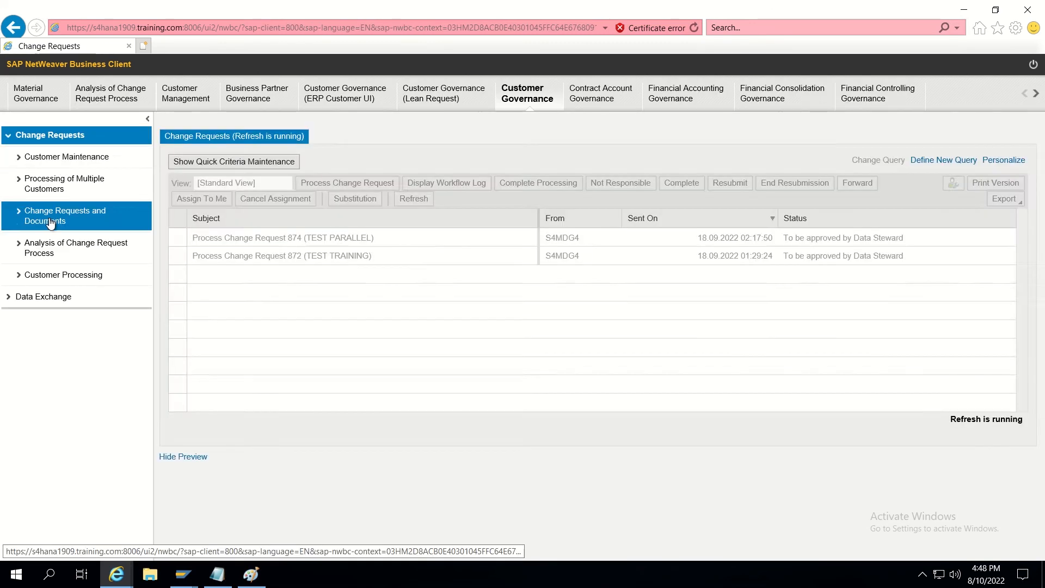
click(50, 224)
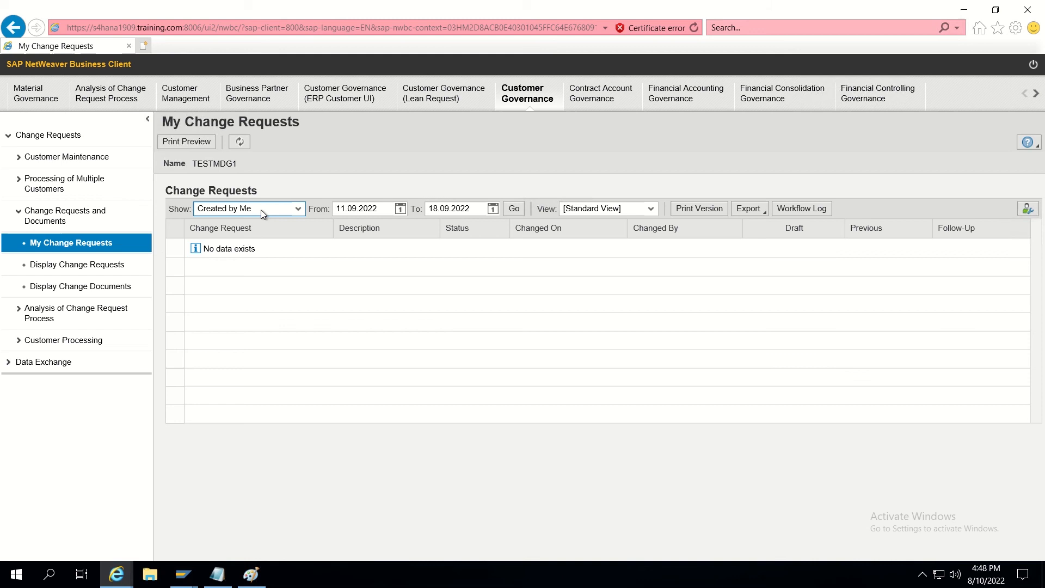
click(261, 210)
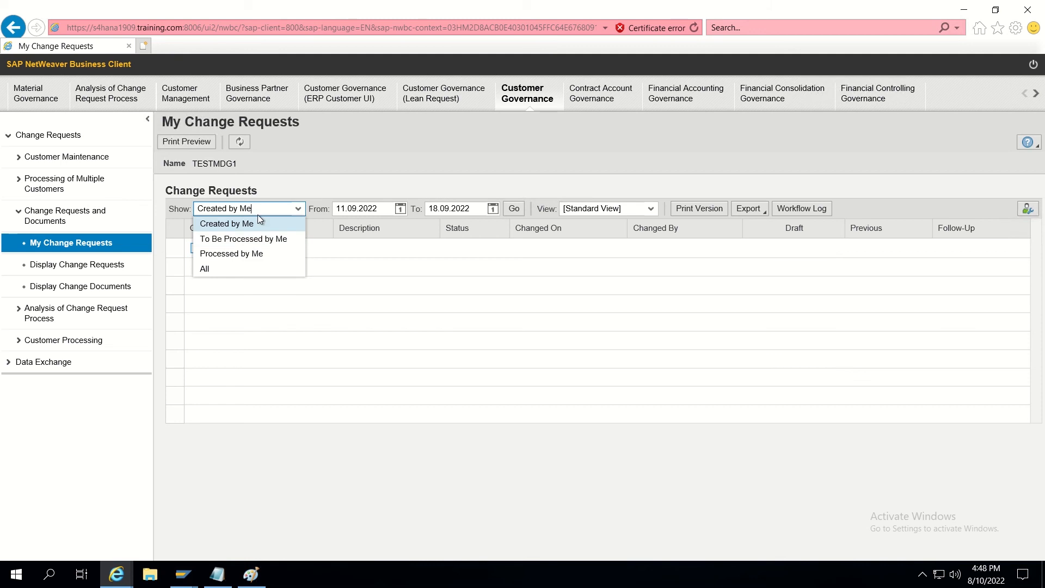
click(235, 242)
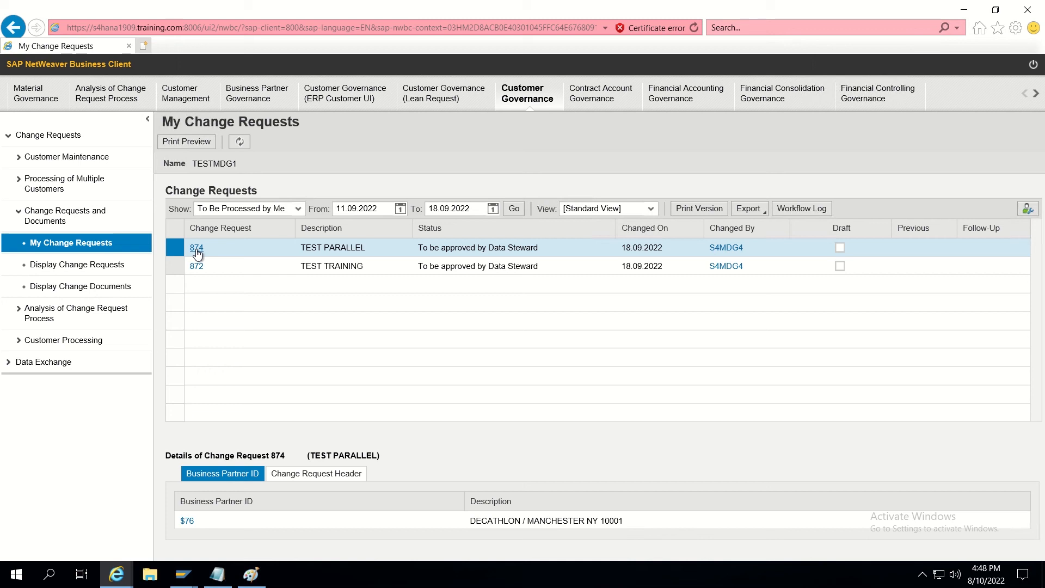
Open change request 874 for DECATHLON, approve it, and close it.
click(196, 248)
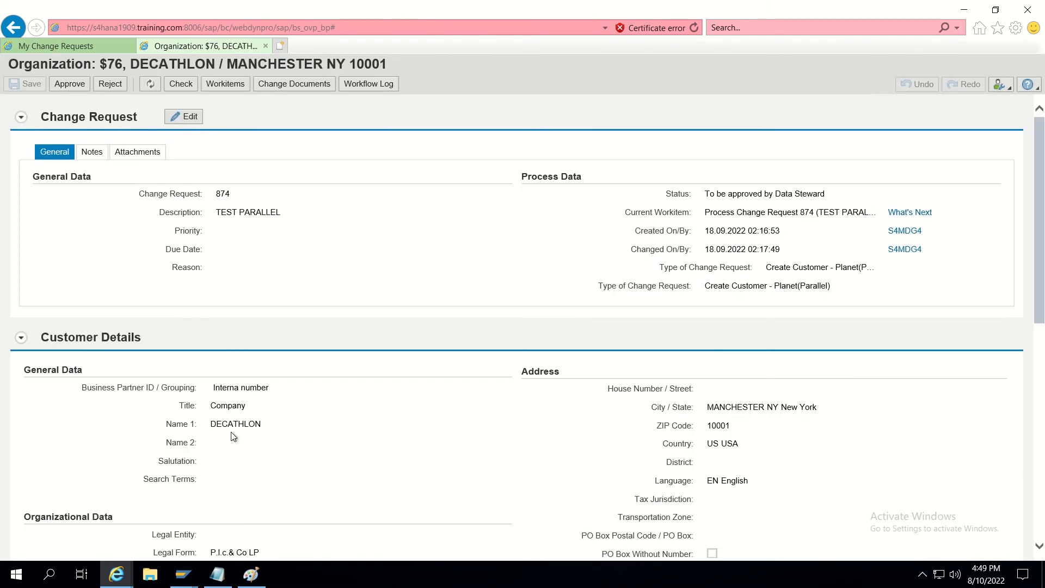
drag(212, 424, 278, 425)
click(69, 88)
click(69, 86)
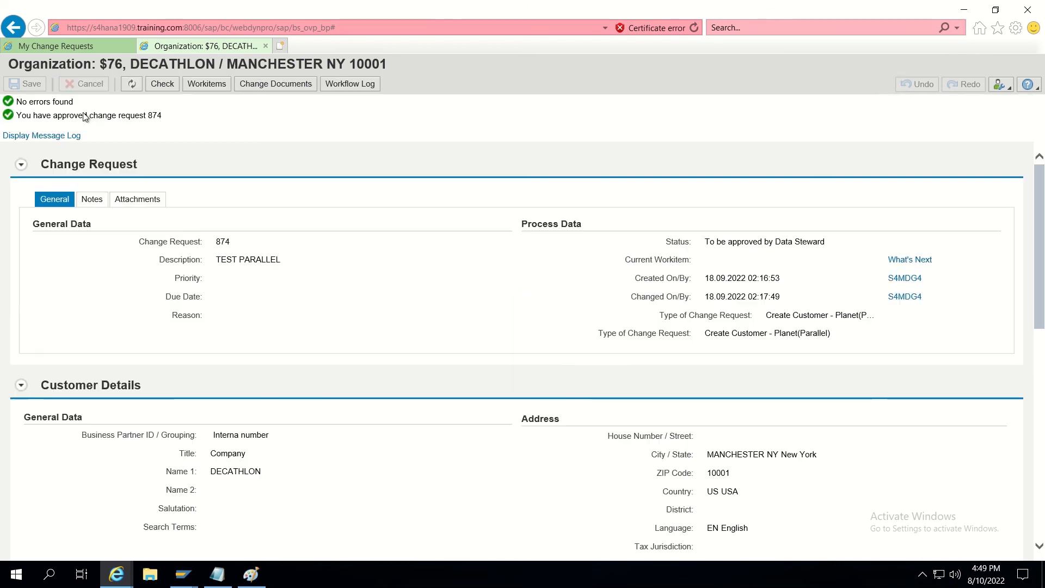
click(265, 46)
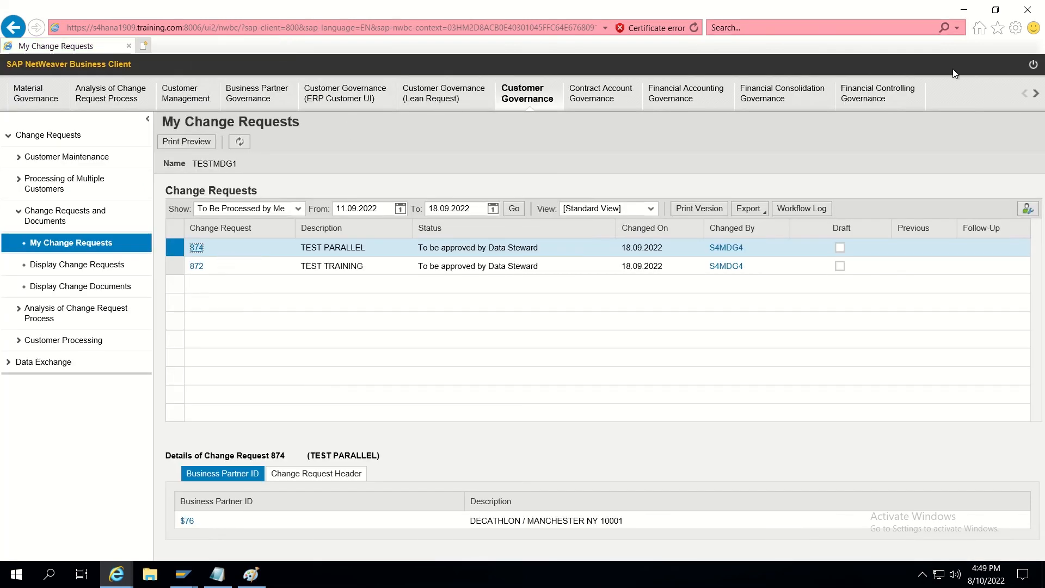
Log off all sessions, restart NWBC and log on as TESTMDG2 with the account password.
click(1033, 64)
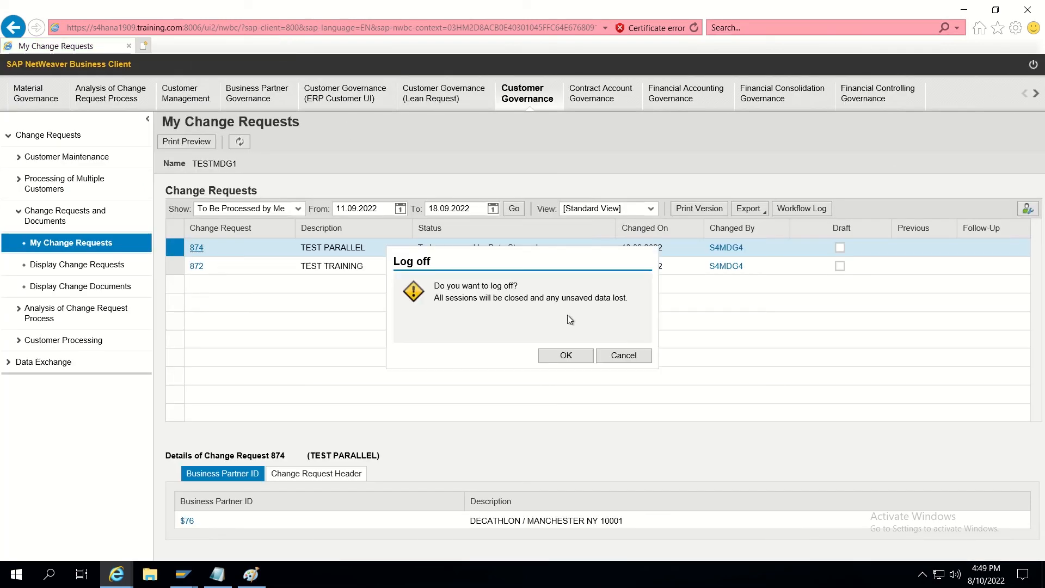
click(561, 357)
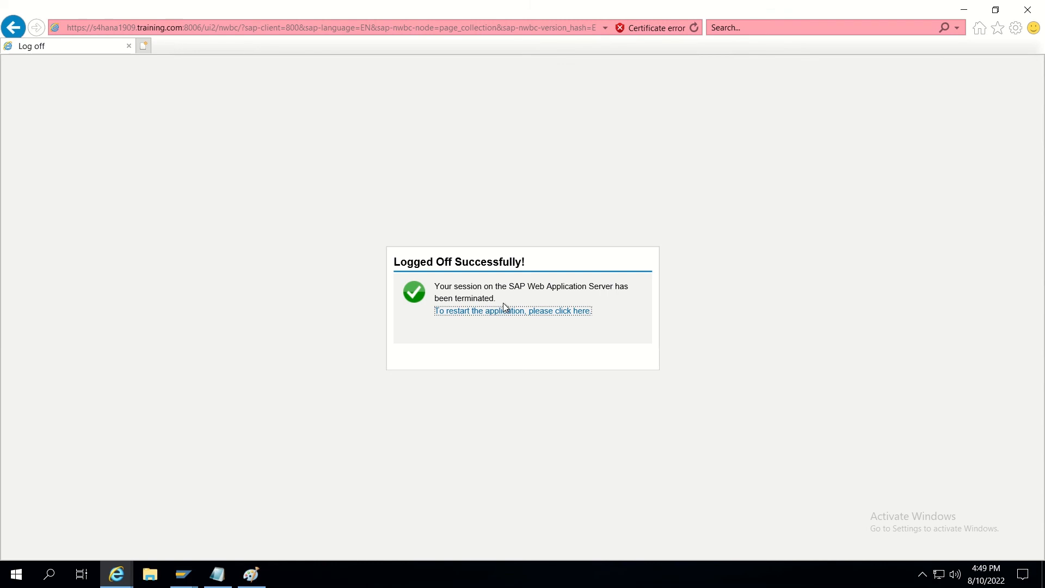
click(502, 311)
text(T)
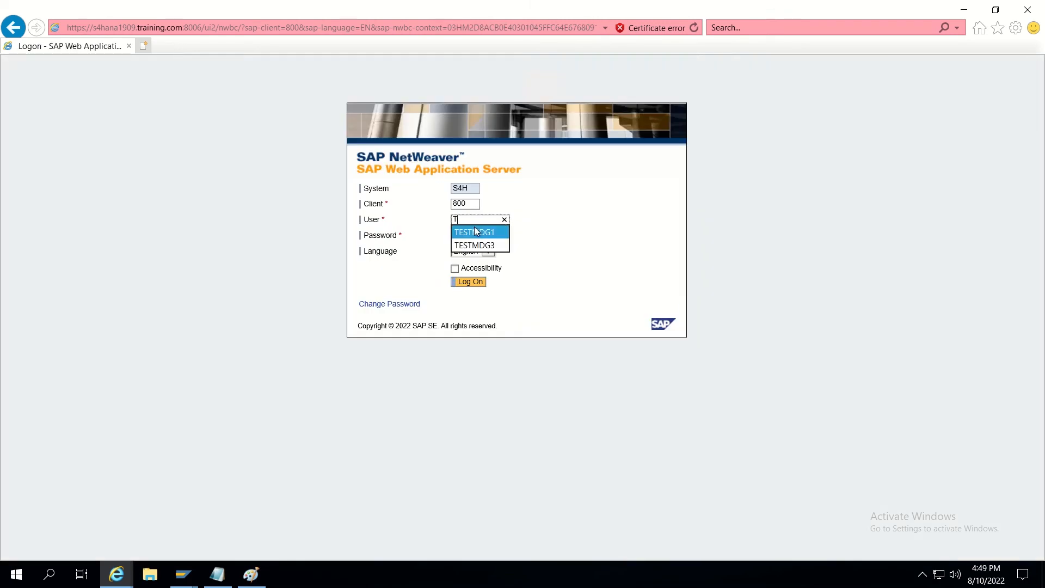
text(ESTMDG2)
key(Tab)
text(•)
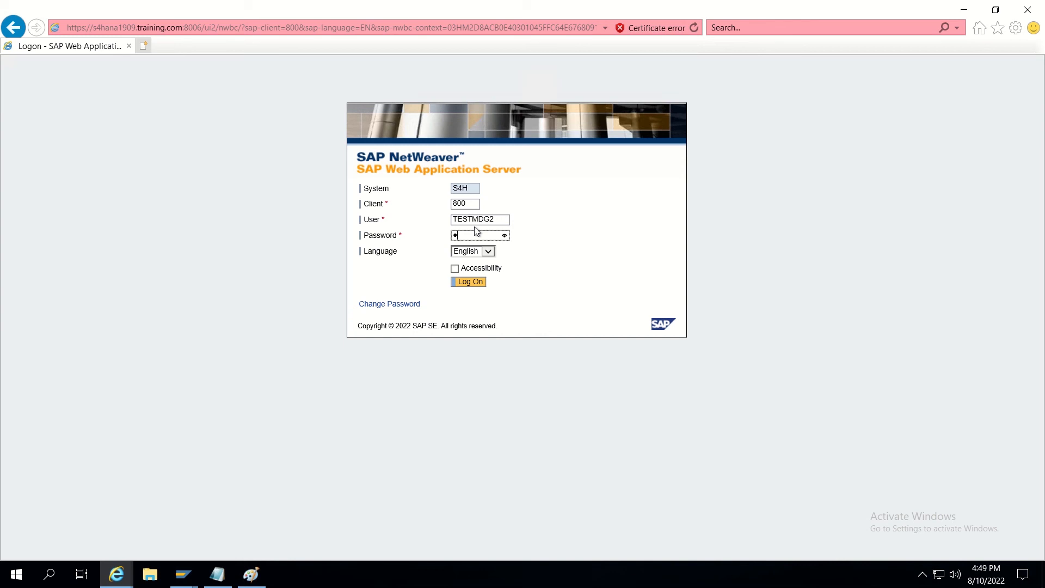
text(••••••••)
key(Return)
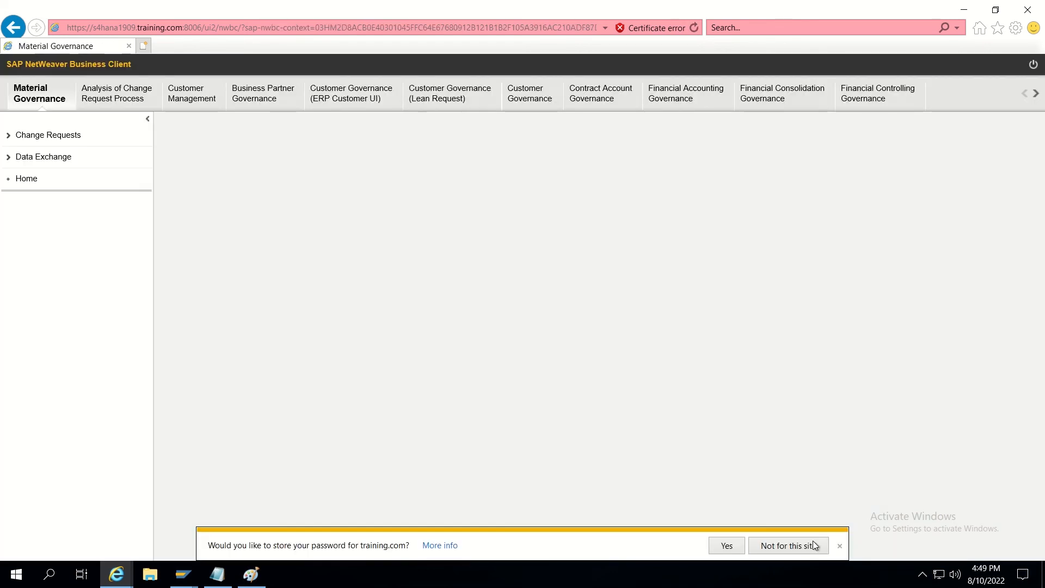
click(718, 547)
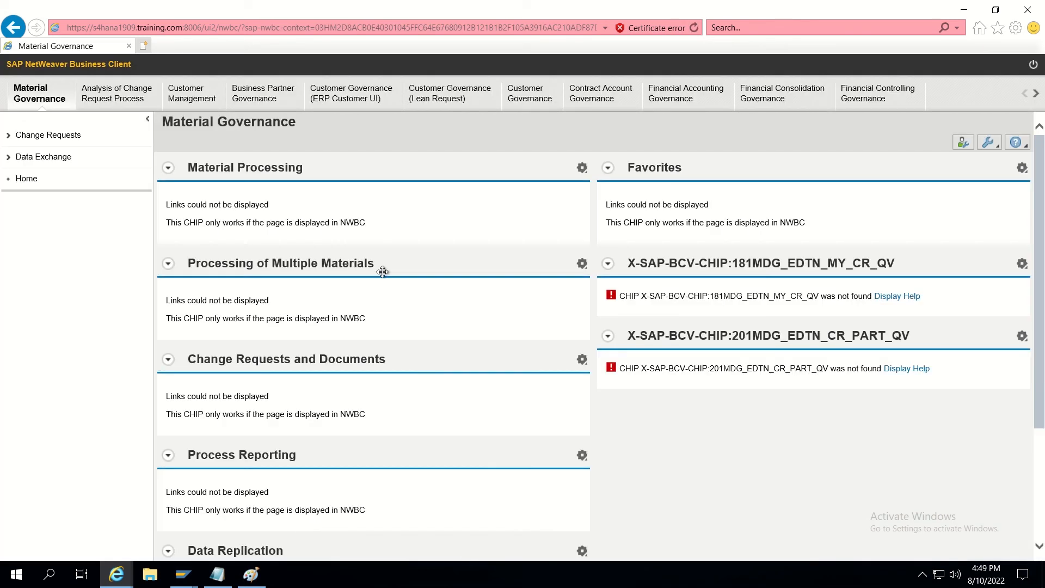
In Customer Governance, filter My Change Requests to To Be Processed by Me and open request 874.
click(523, 97)
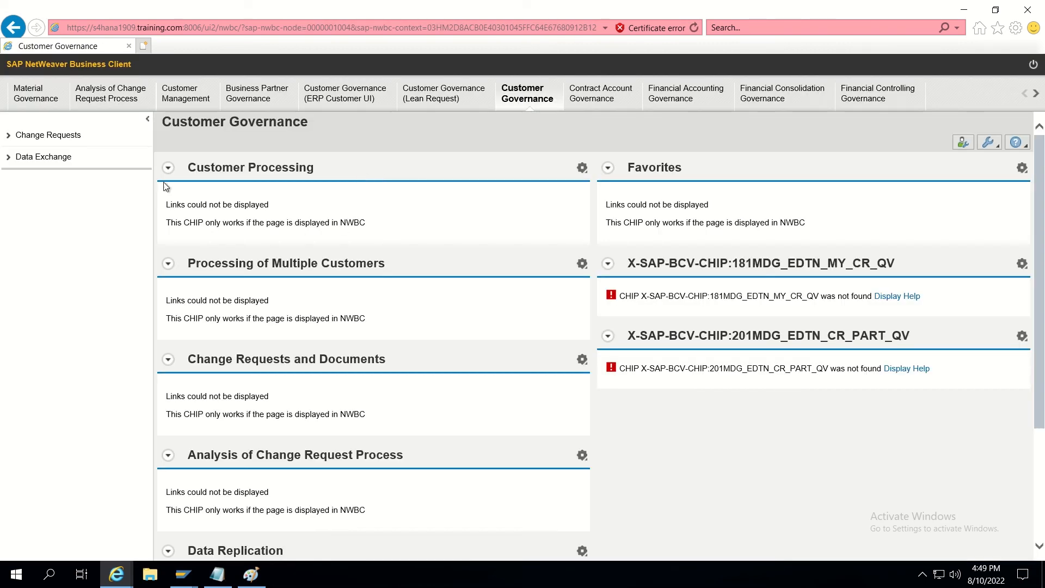
click(60, 137)
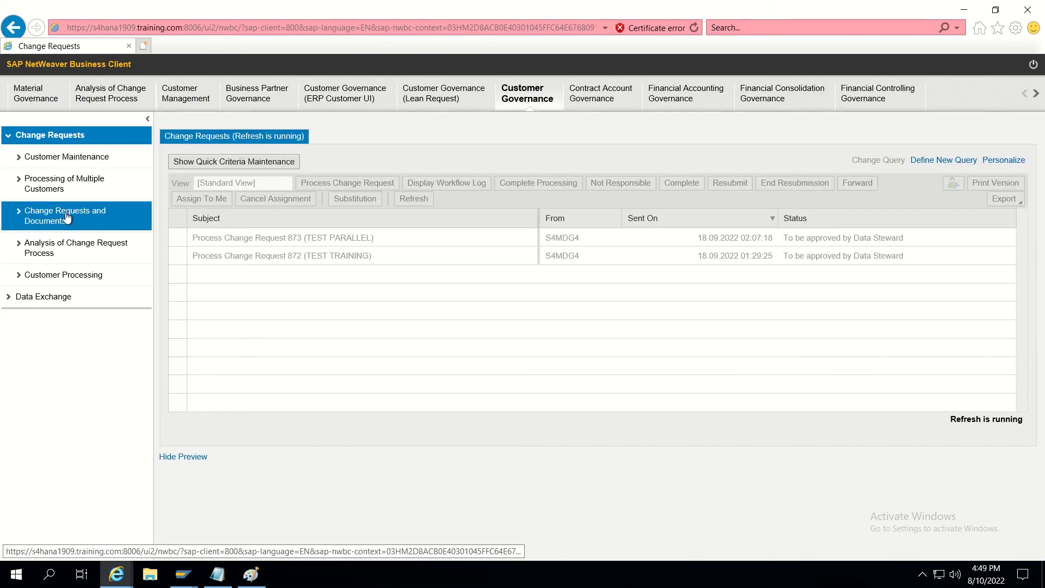
click(64, 220)
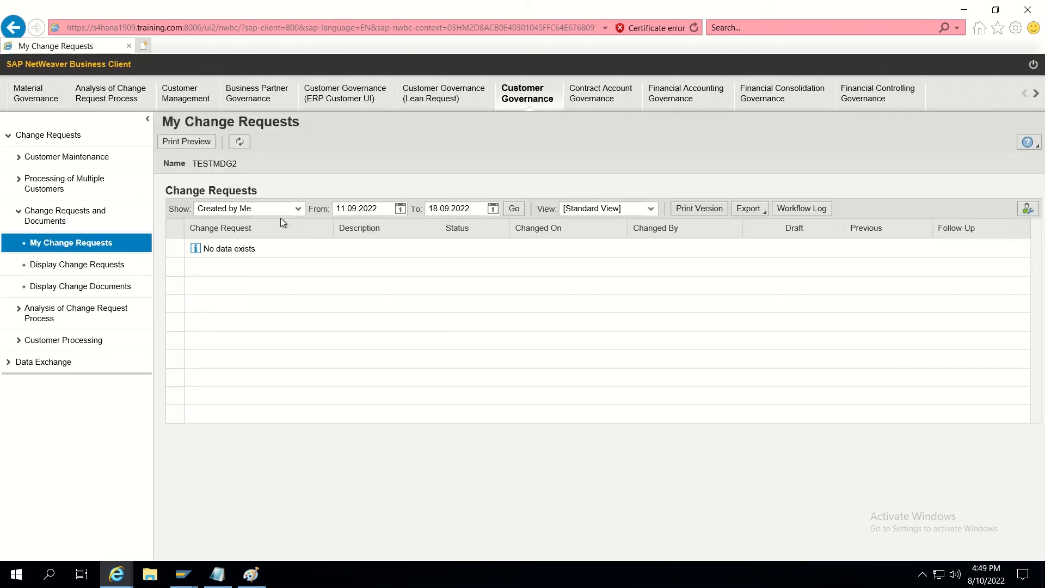
click(269, 209)
click(249, 240)
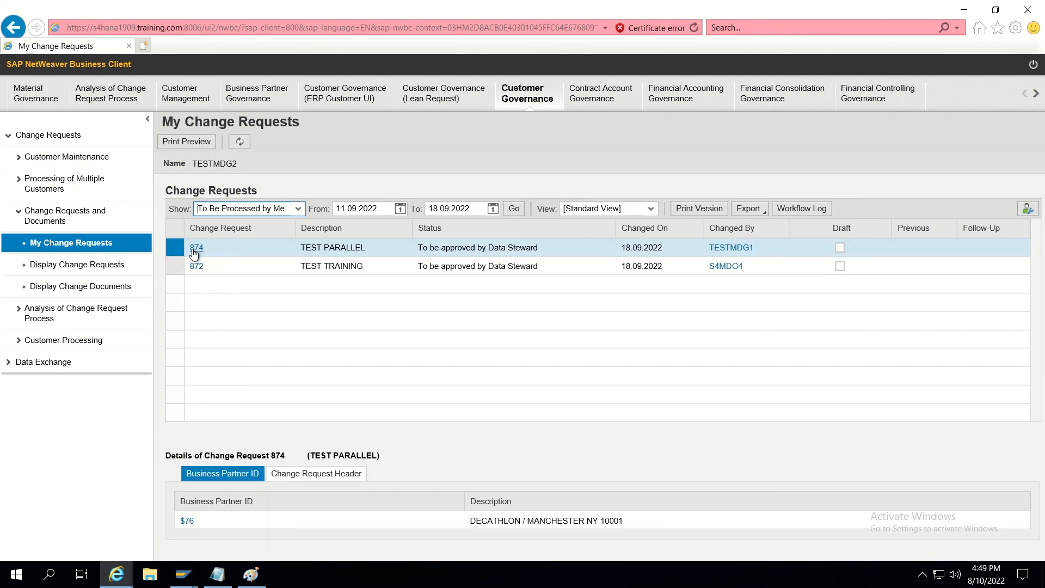
click(197, 248)
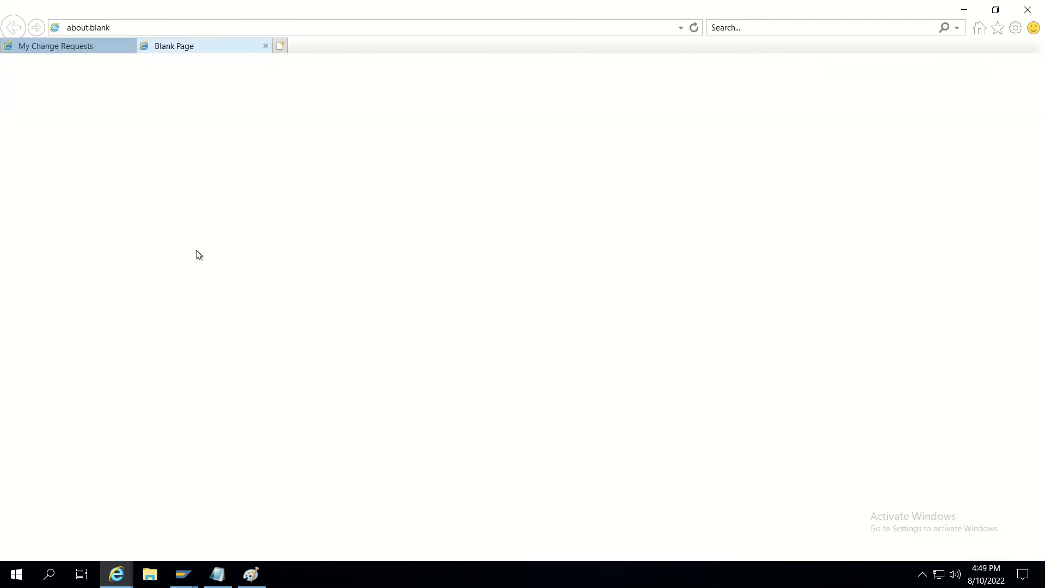
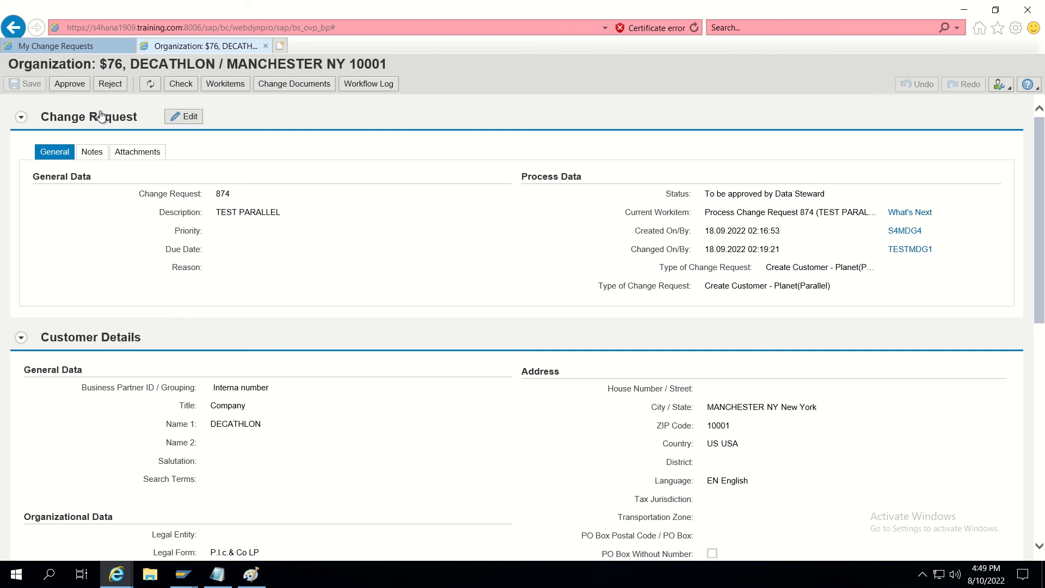
Approve change request 874 (TEST PARALLEL) and close its Organization tab.
click(78, 88)
click(266, 46)
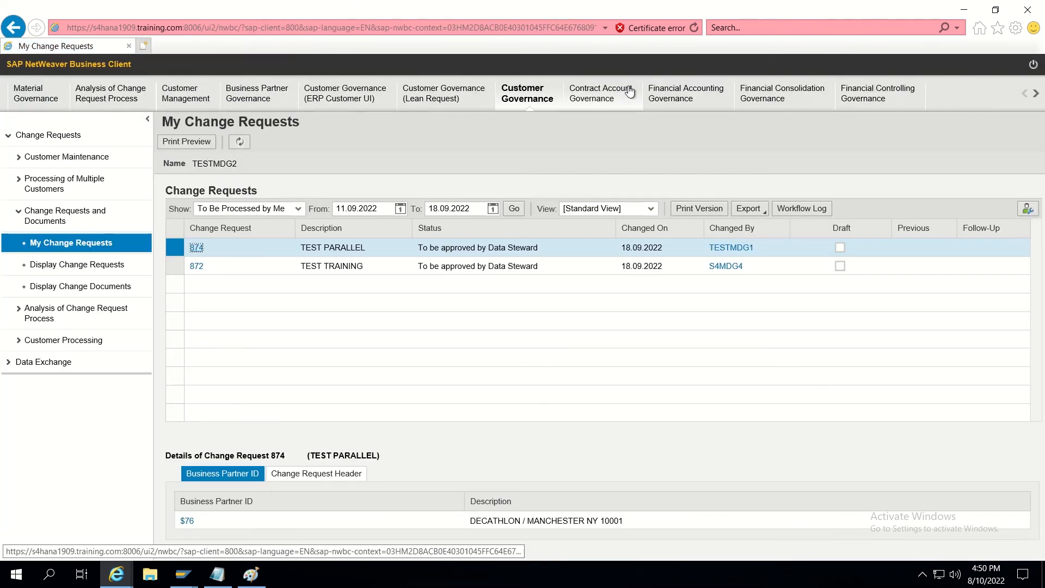
Log off, restart NWBC and log on as the next approver using the saved user name.
click(1033, 65)
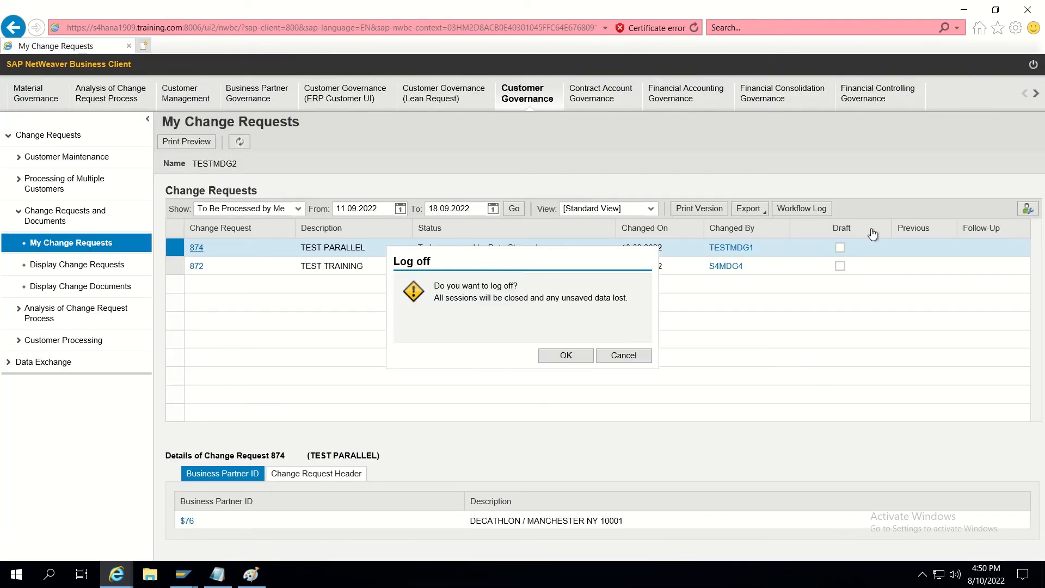
click(570, 356)
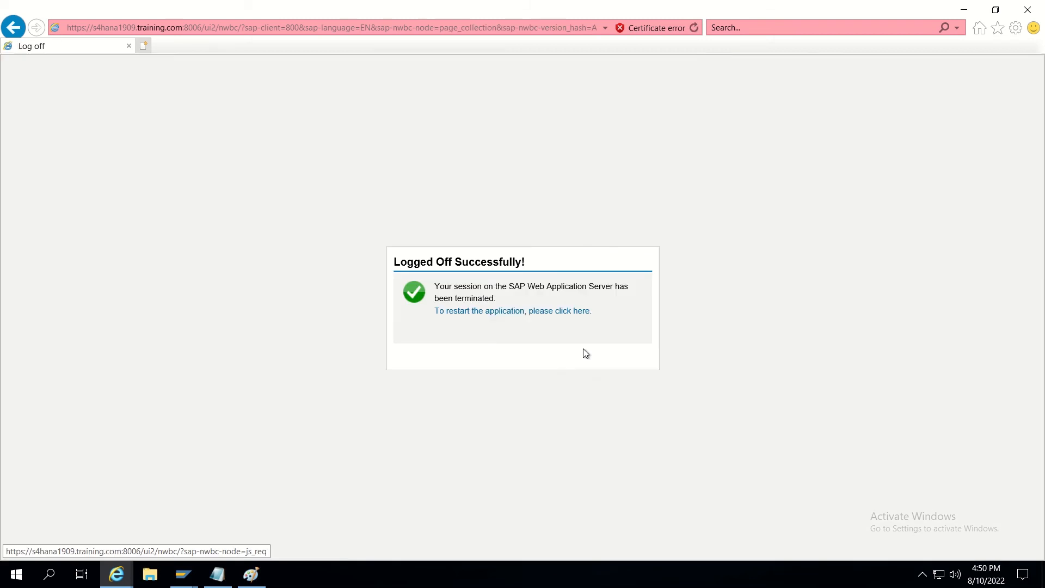
click(527, 311)
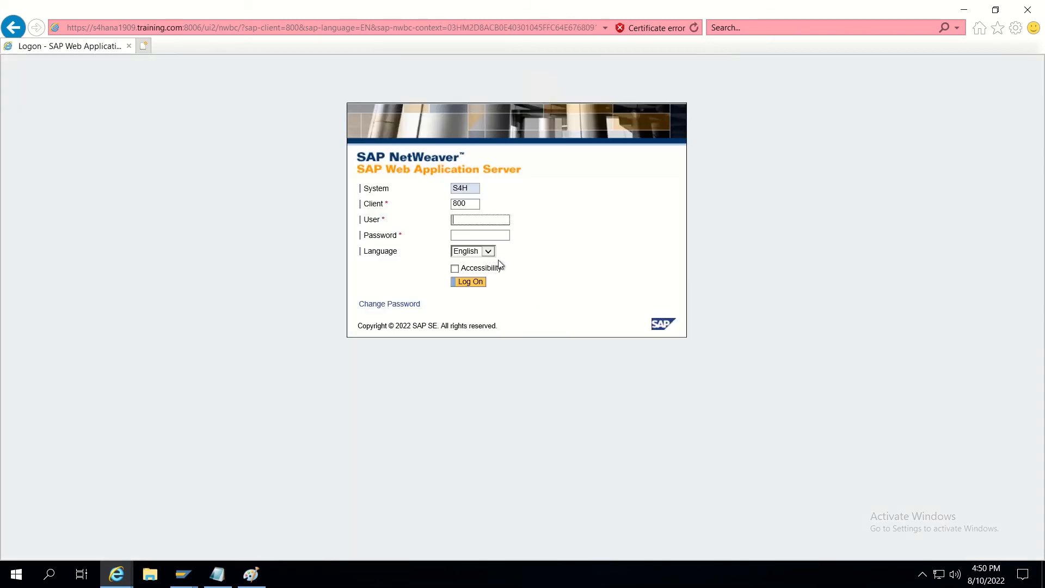
text(TES)
click(492, 260)
click(470, 282)
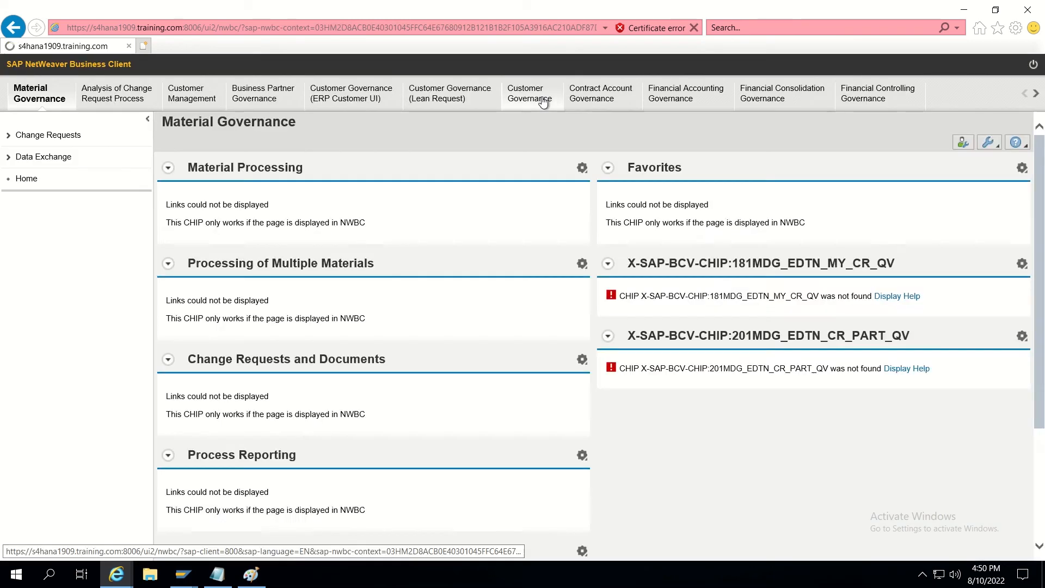
Open My Change Requests under Customer Governance > Change Requests and Documents.
click(544, 102)
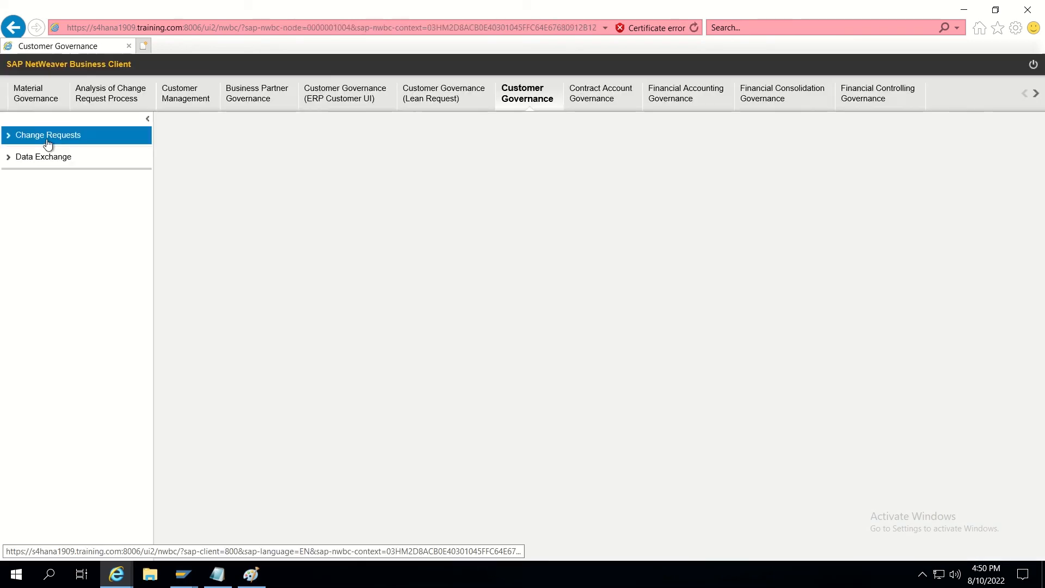
click(46, 137)
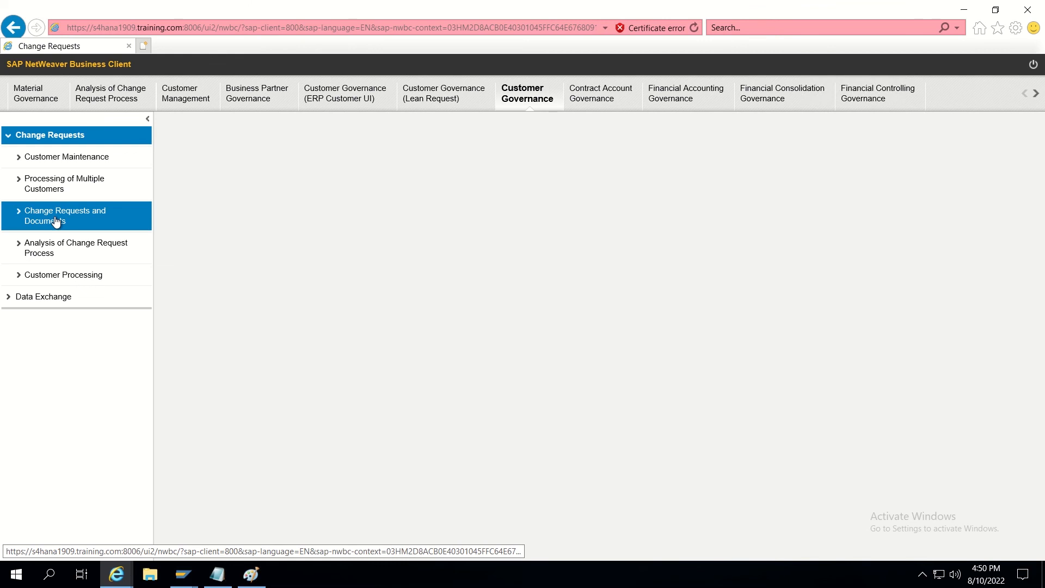
click(55, 220)
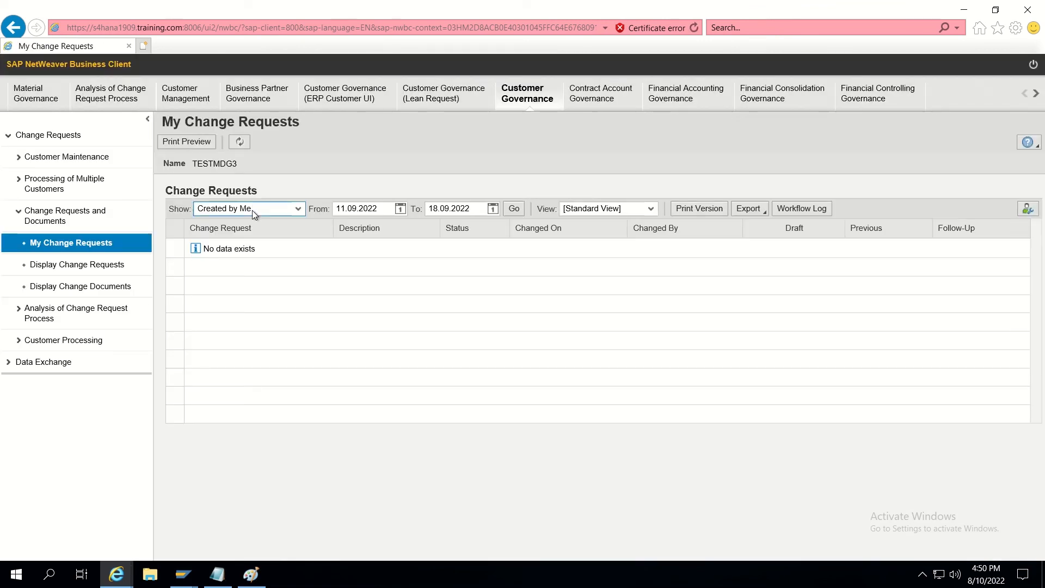
Filter the list to To Be Processed by Me and open change request 874.
click(253, 210)
click(249, 245)
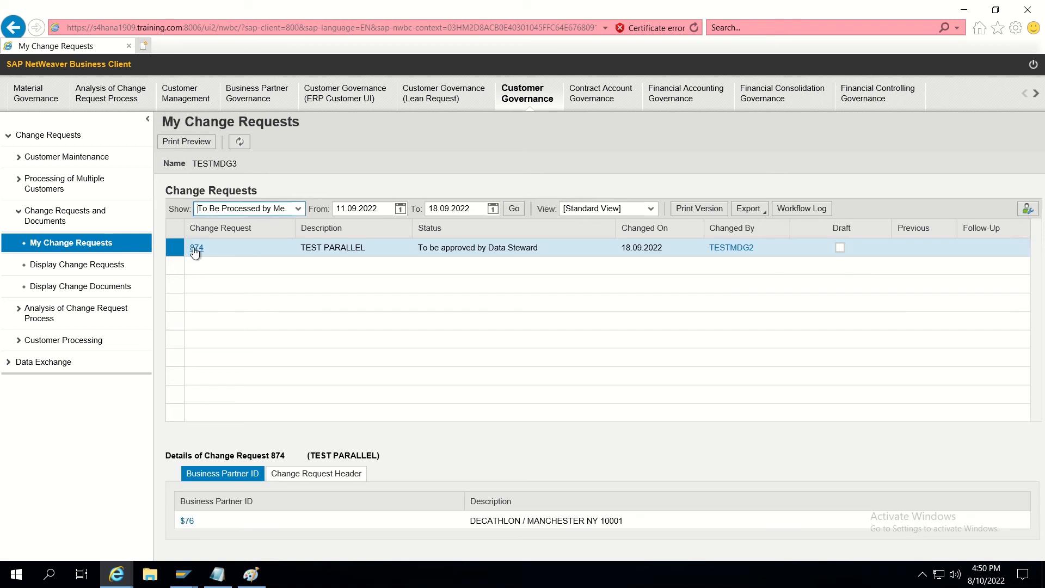
click(196, 249)
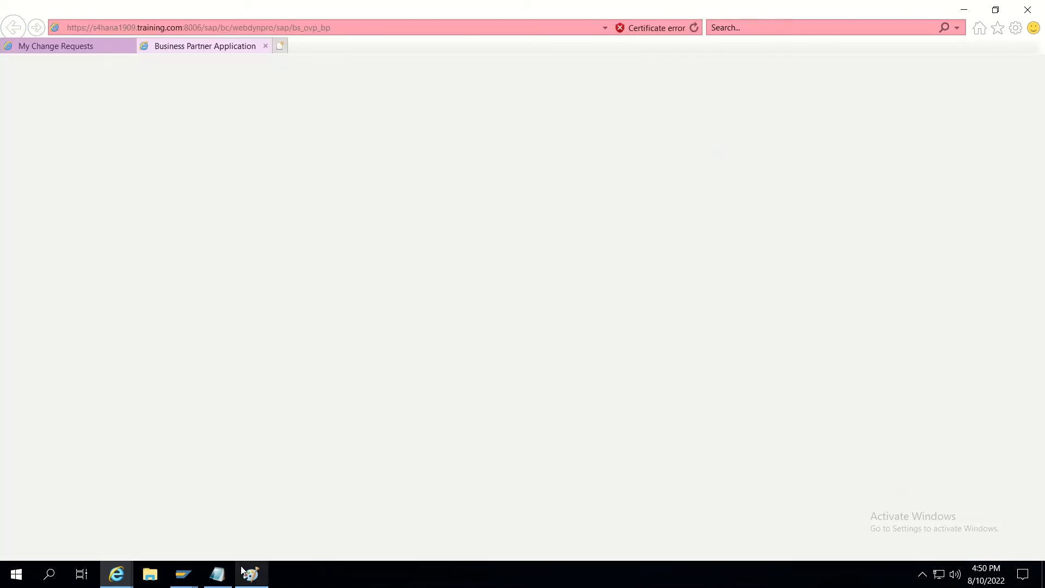
Mark the Apr2 and Apr3 approver steps on the Paint workflow diagram.
click(251, 574)
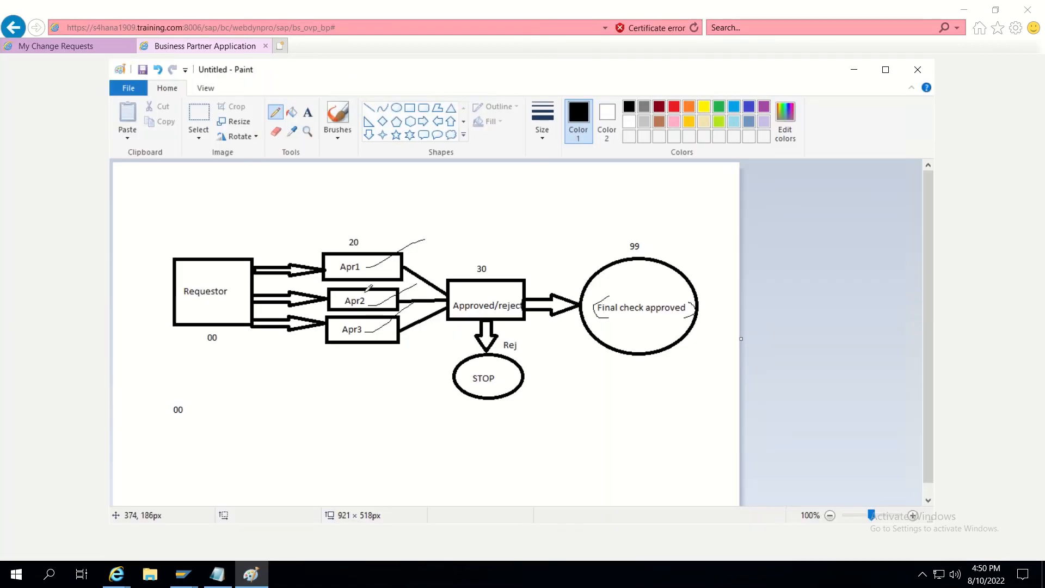
mouse_move(366, 302)
mouse_down()
mouse_move(396, 293)
mouse_move(403, 257)
mouse_move(437, 247)
mouse_up()
drag(355, 331, 412, 297)
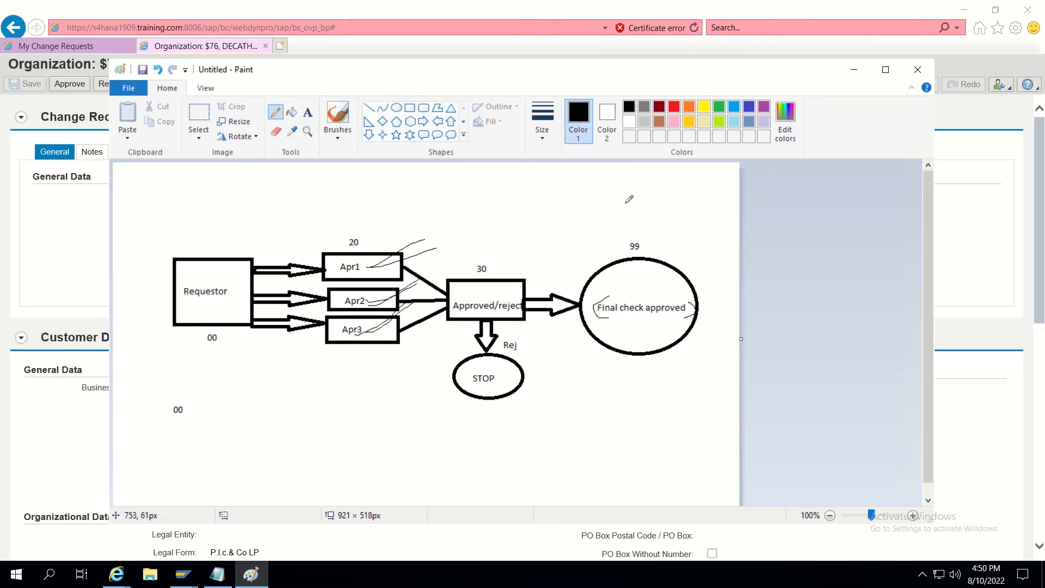
click(850, 70)
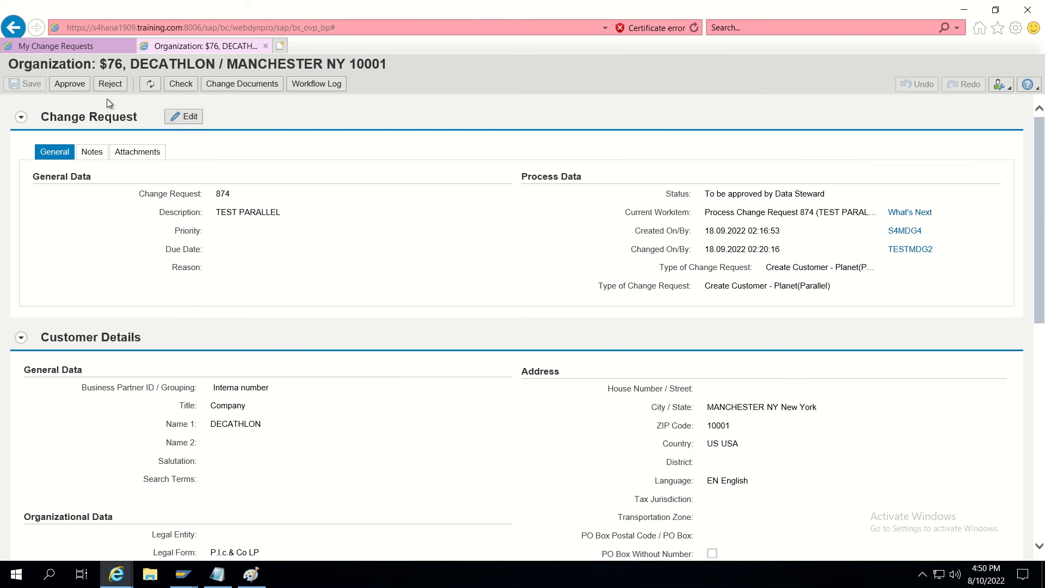
Approve request 874 and circle step 30 on the Paint workflow diagram.
click(72, 87)
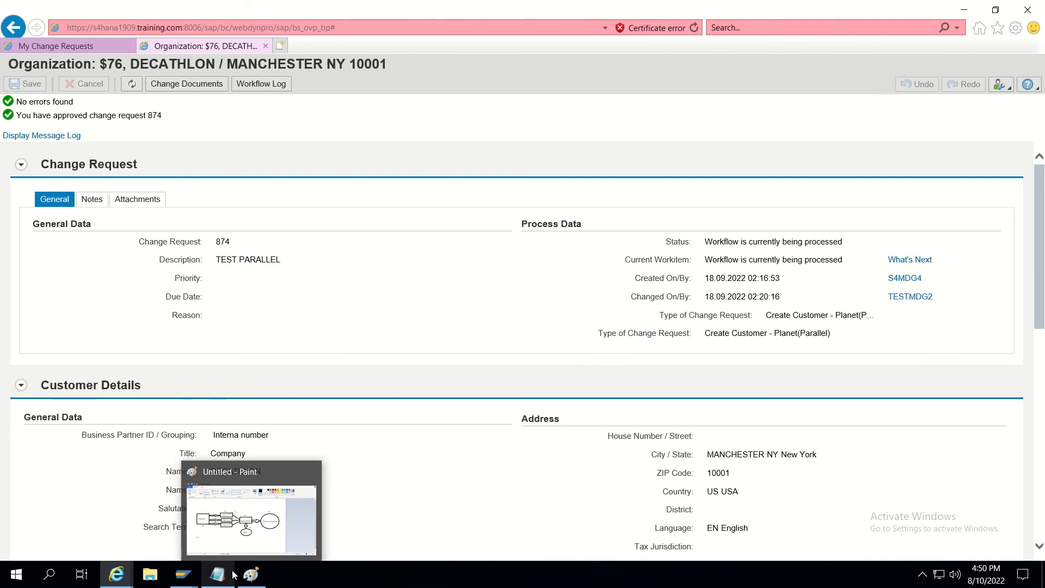
click(292, 527)
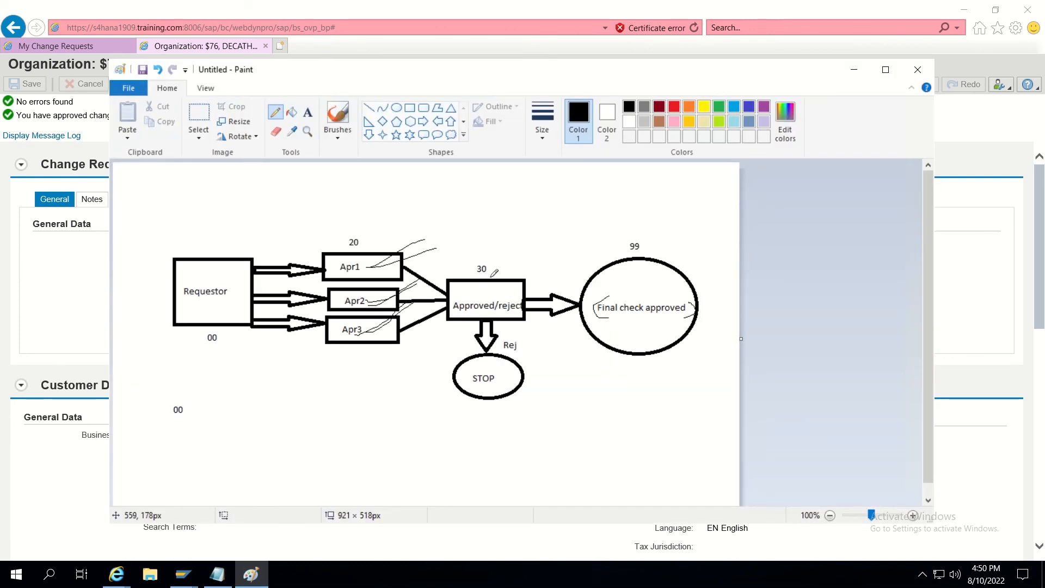
mouse_move(480, 260)
mouse_down()
mouse_move(486, 274)
mouse_move(484, 258)
mouse_up()
click(854, 69)
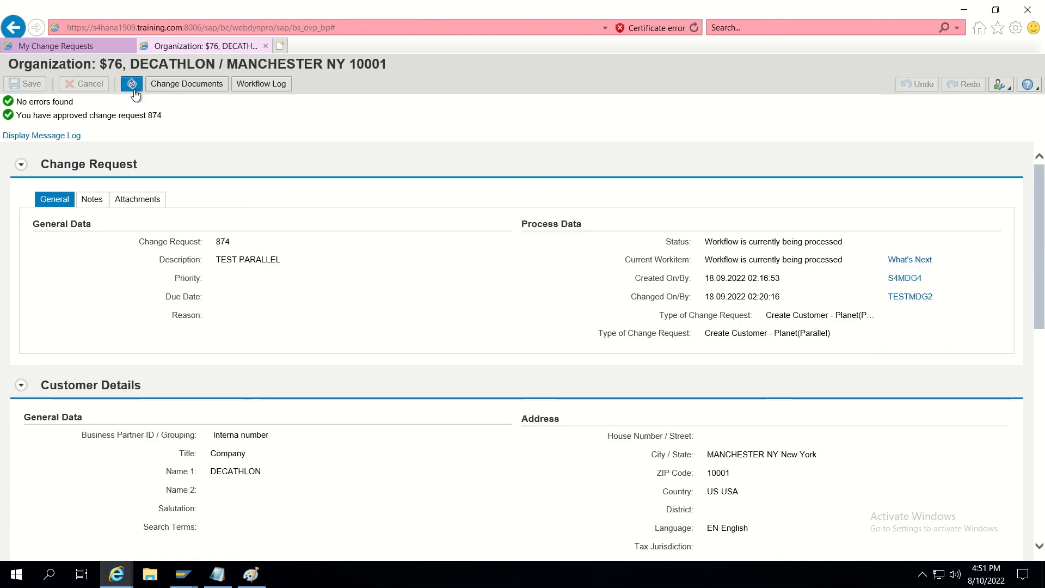
Point out the Business Partner ID and workflow status, then refresh the request.
scroll(544, 305, down, 1)
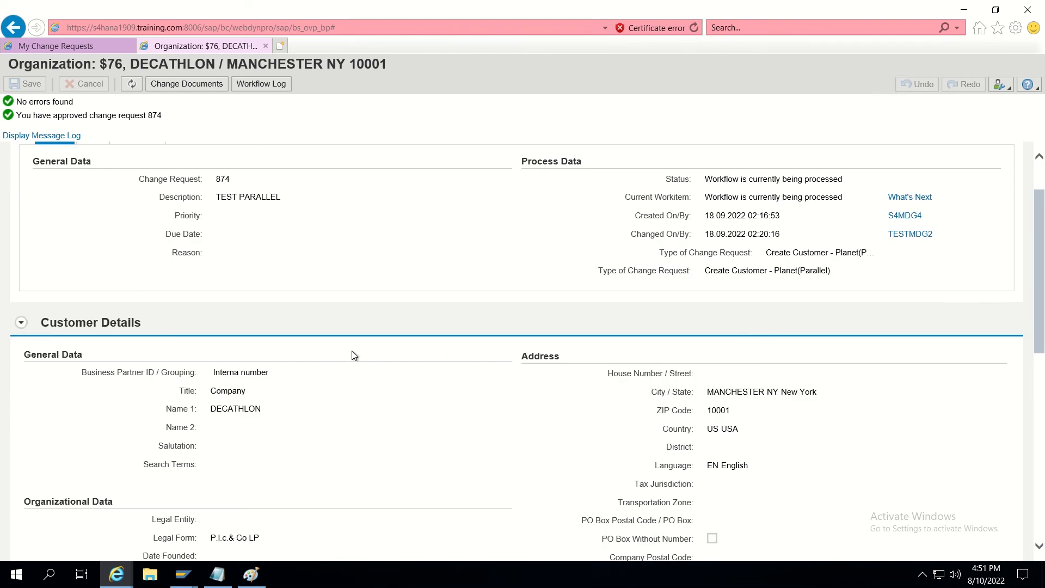
triple_click(93, 375)
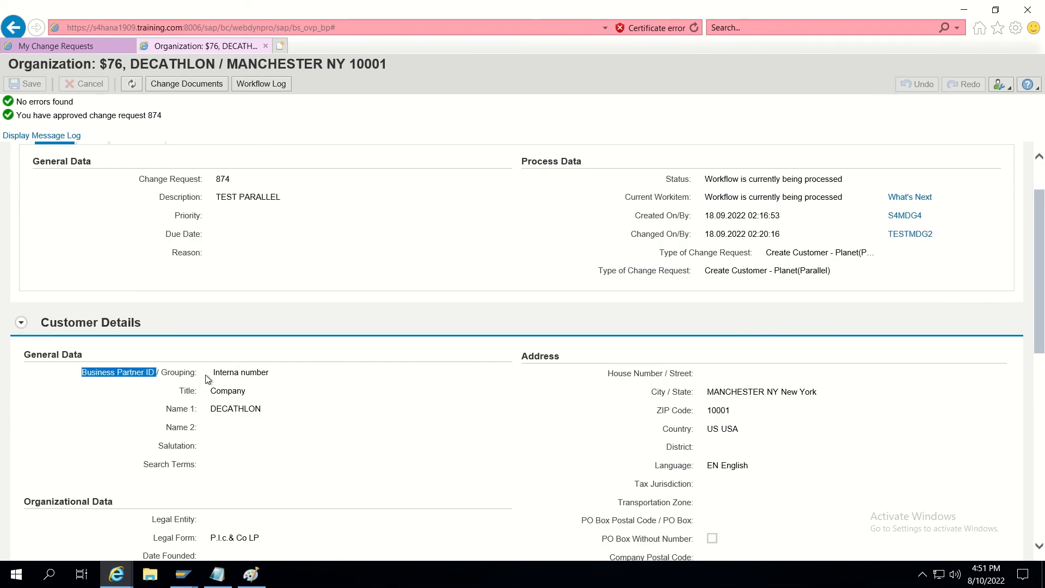
triple_click(770, 178)
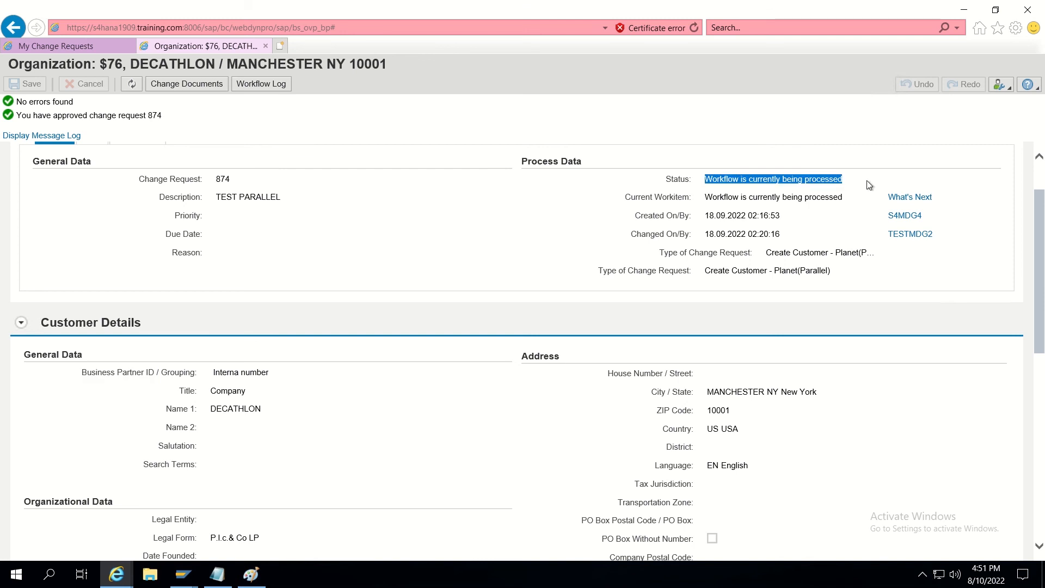
click(135, 87)
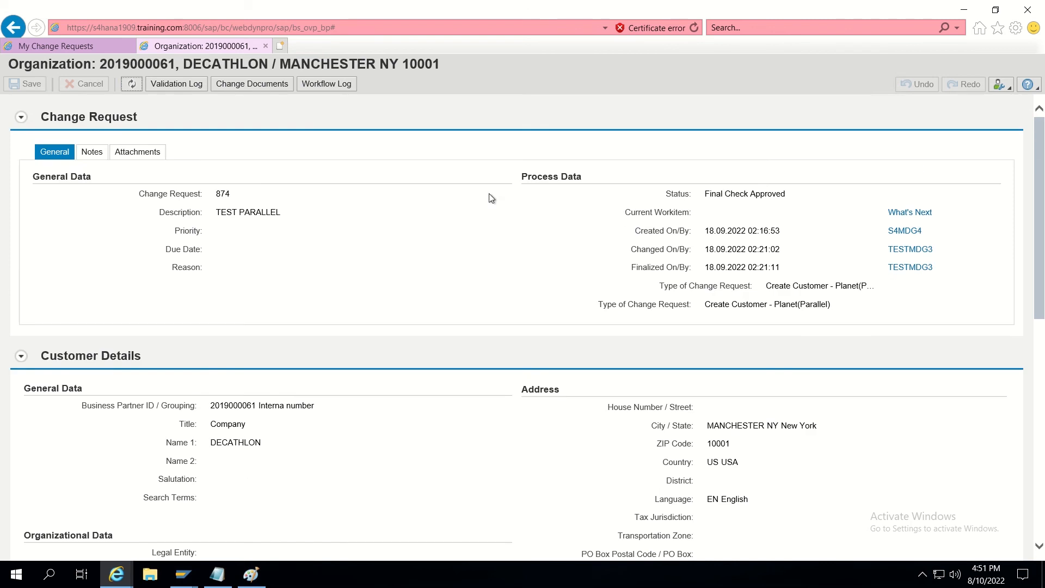
drag(707, 195, 787, 195)
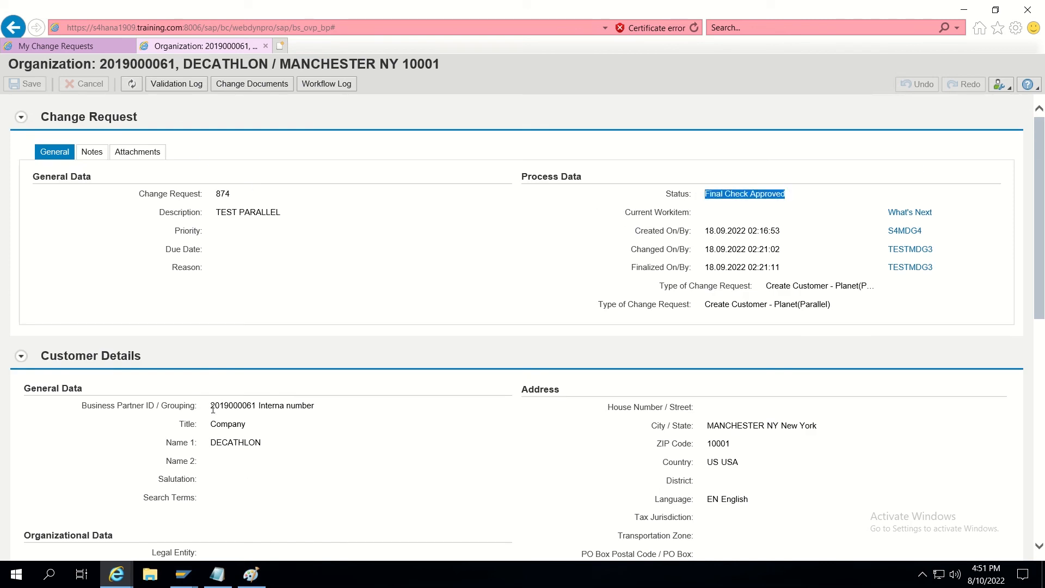
drag(212, 409, 257, 410)
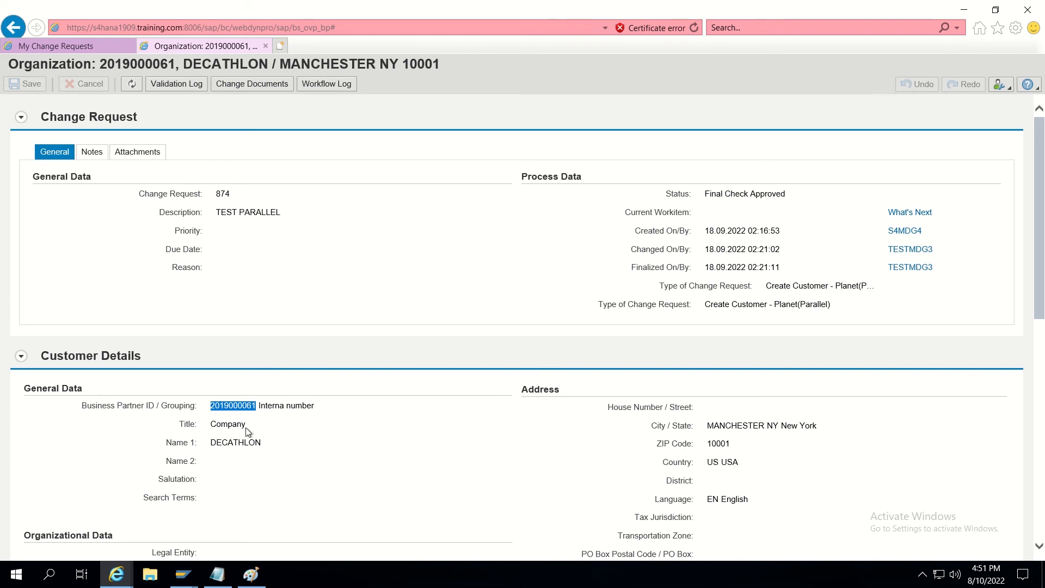
drag(212, 442, 262, 444)
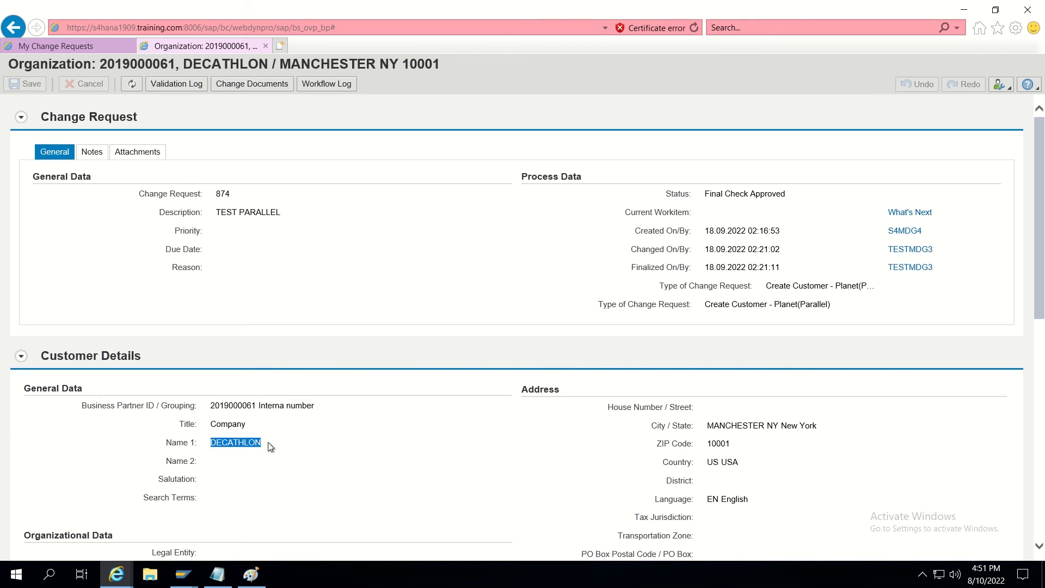
scroll(436, 315, down, 4)
scroll(433, 313, up, 4)
click(266, 46)
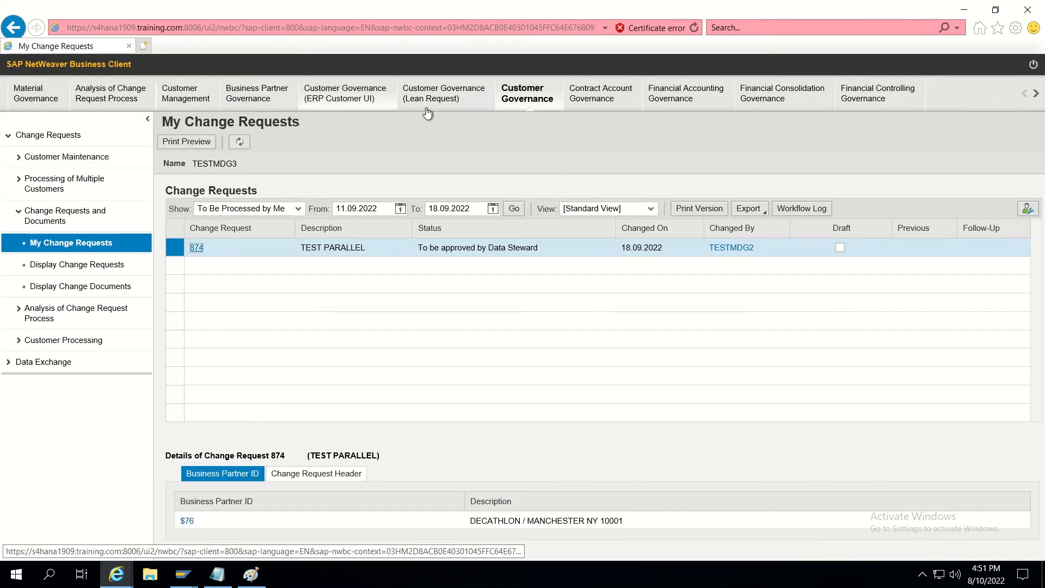
Close the browser, switch to SAP Easy Access and run transaction NWBC.
click(1029, 10)
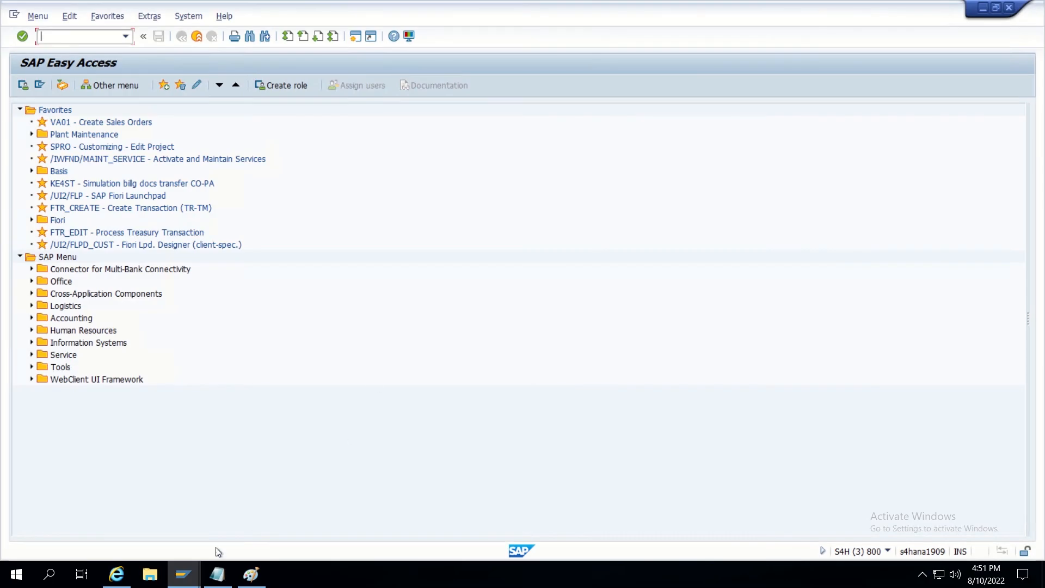
click(117, 574)
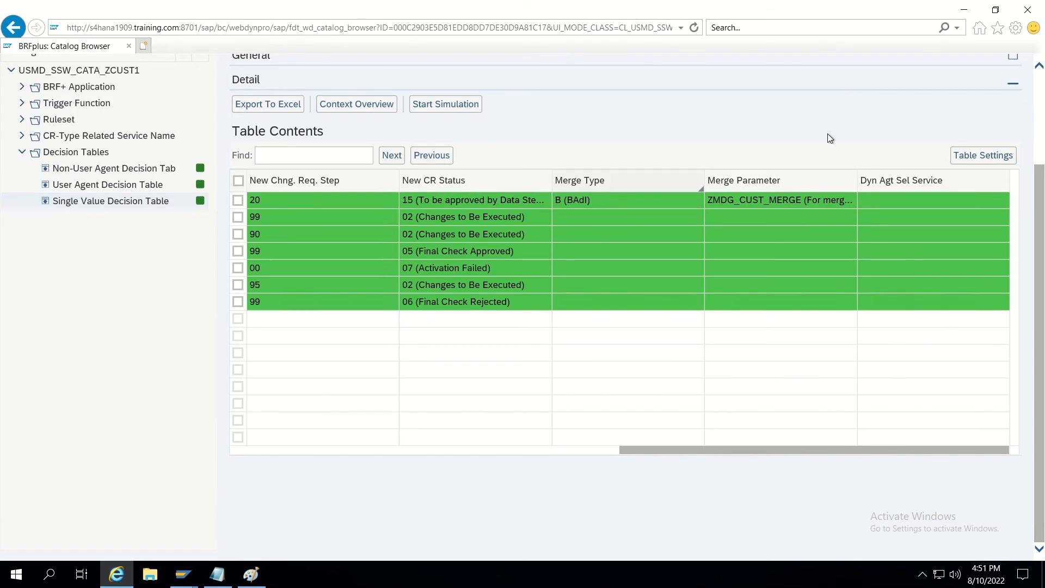
click(185, 575)
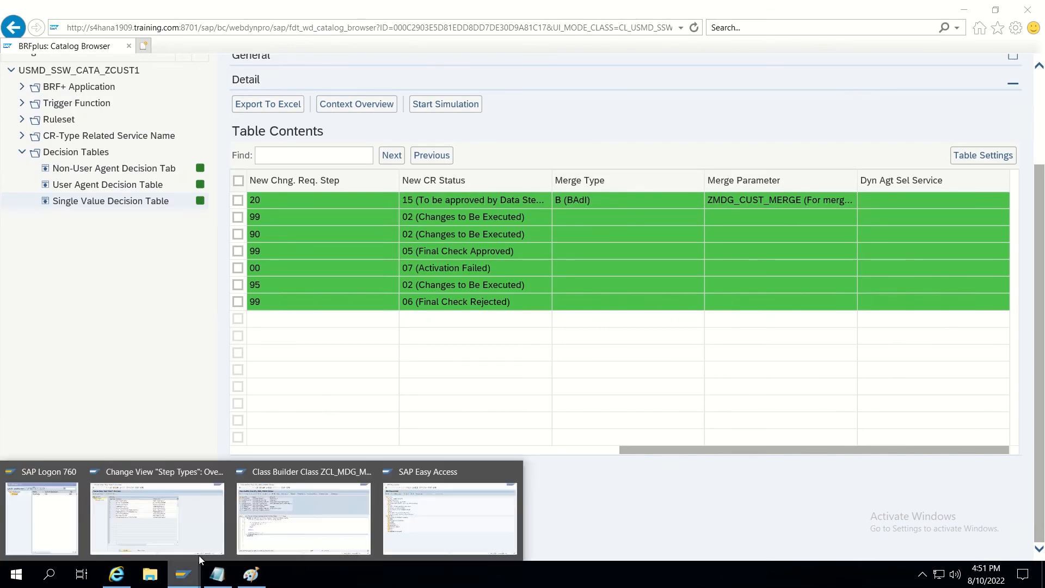
click(431, 498)
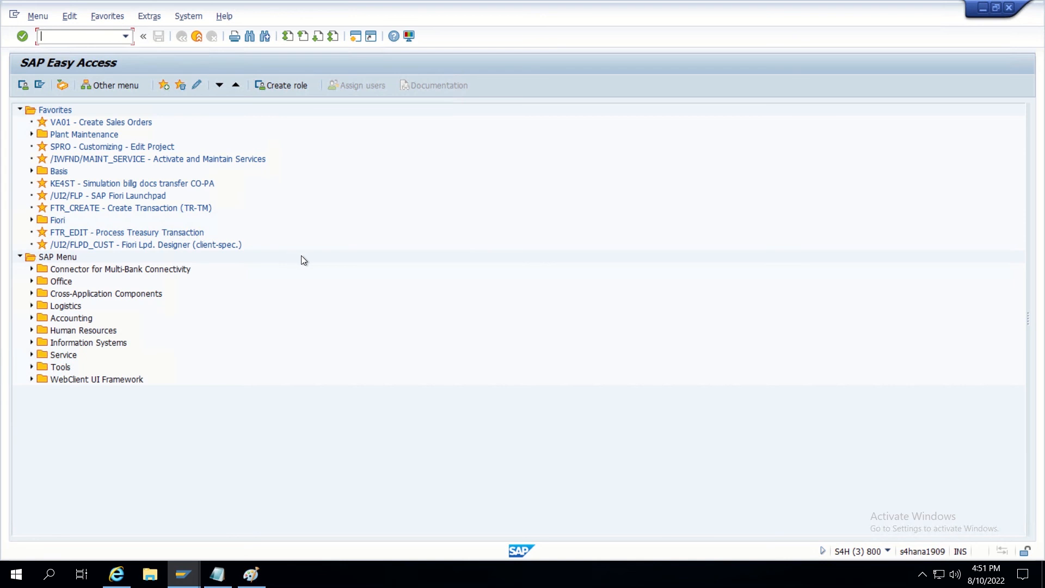
key(Down)
key(Down)
text(n)
key(Return)
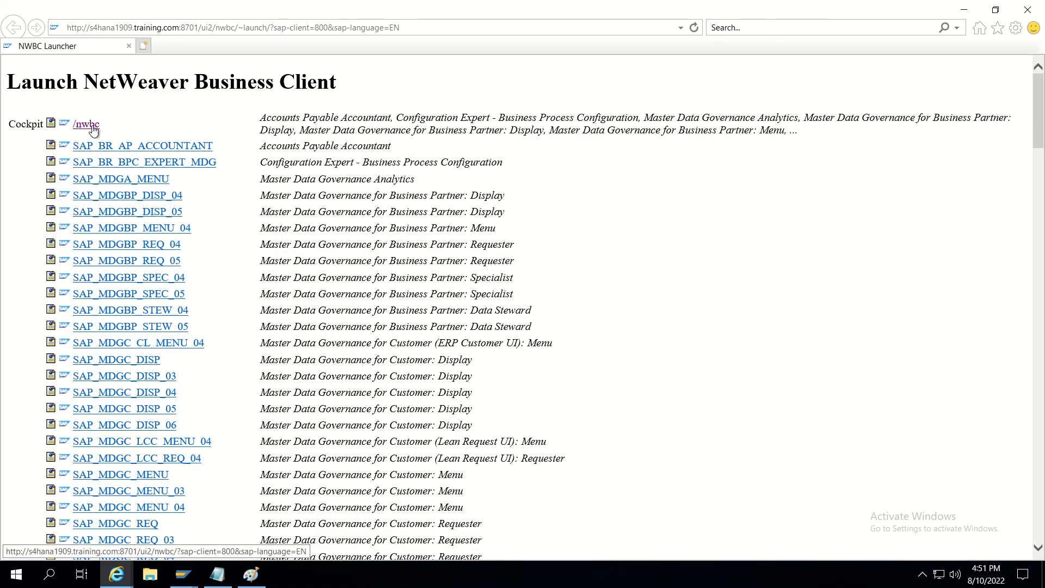
Open the /nwbc cockpit, log off and restart the application.
click(92, 126)
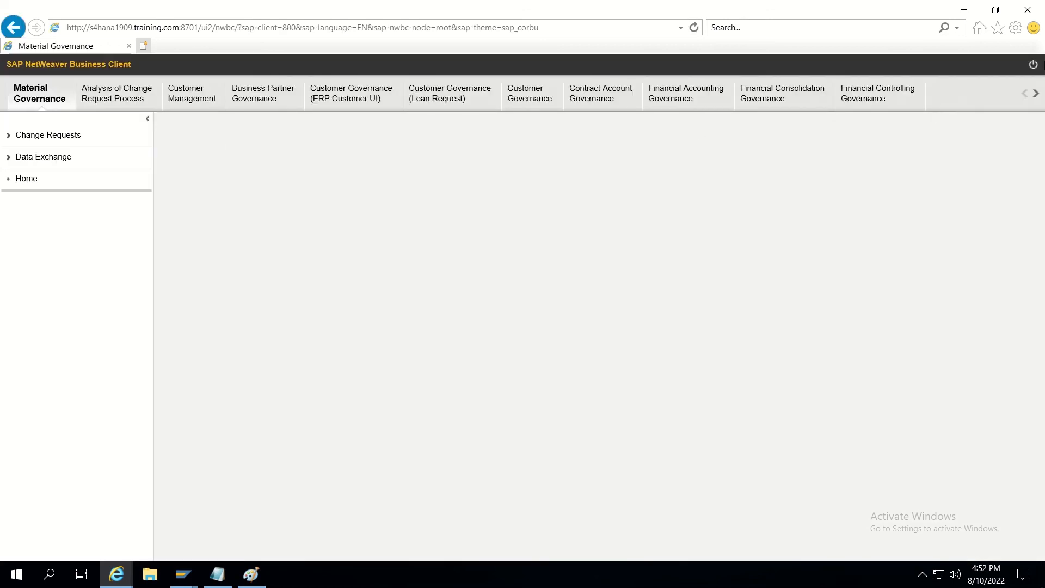
click(1033, 65)
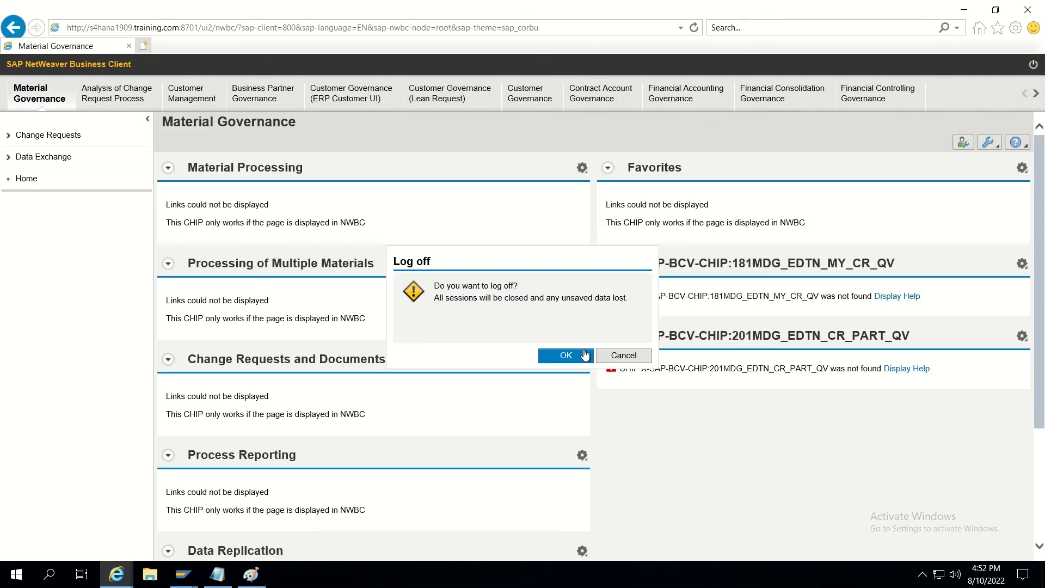
click(569, 354)
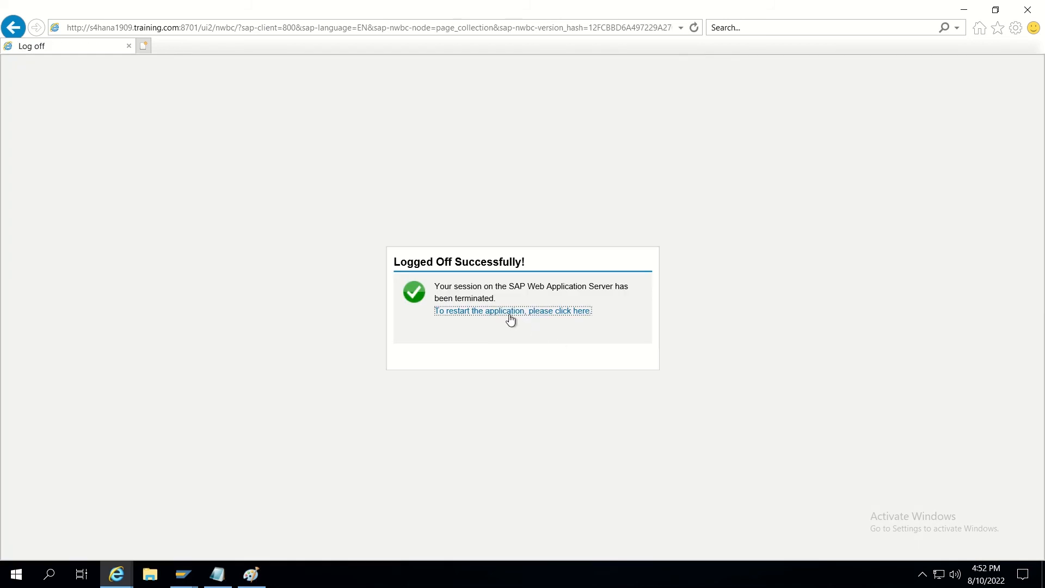
click(509, 315)
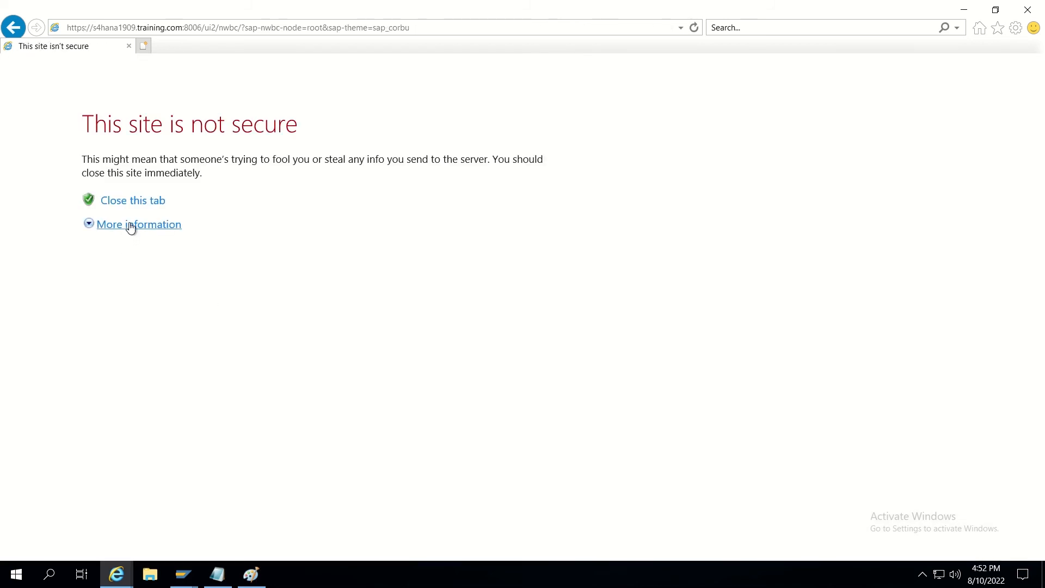
Proceed past the certificate warning and log on with the saved user.
click(131, 224)
click(161, 306)
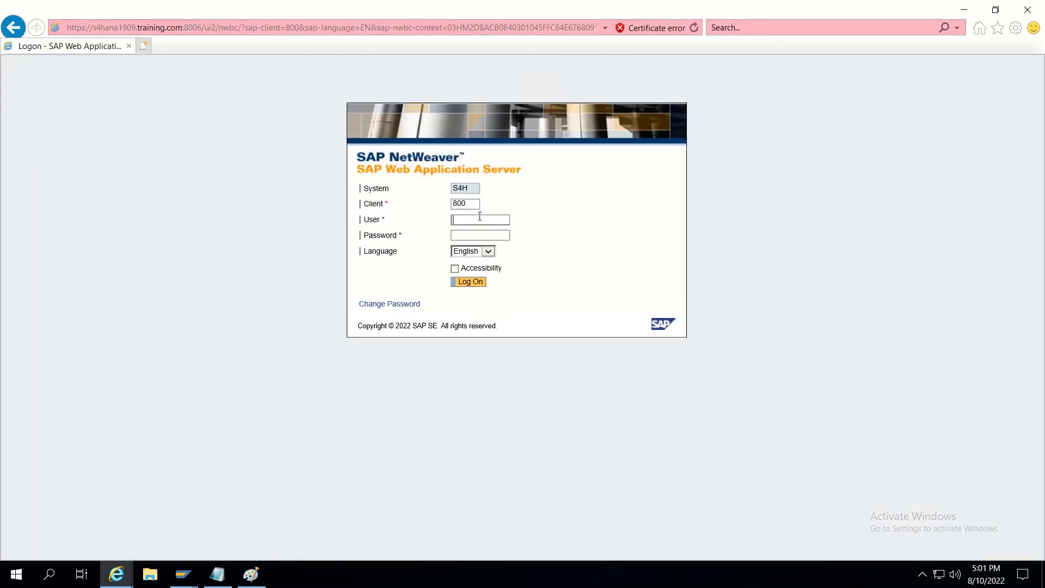
text(S)
click(475, 232)
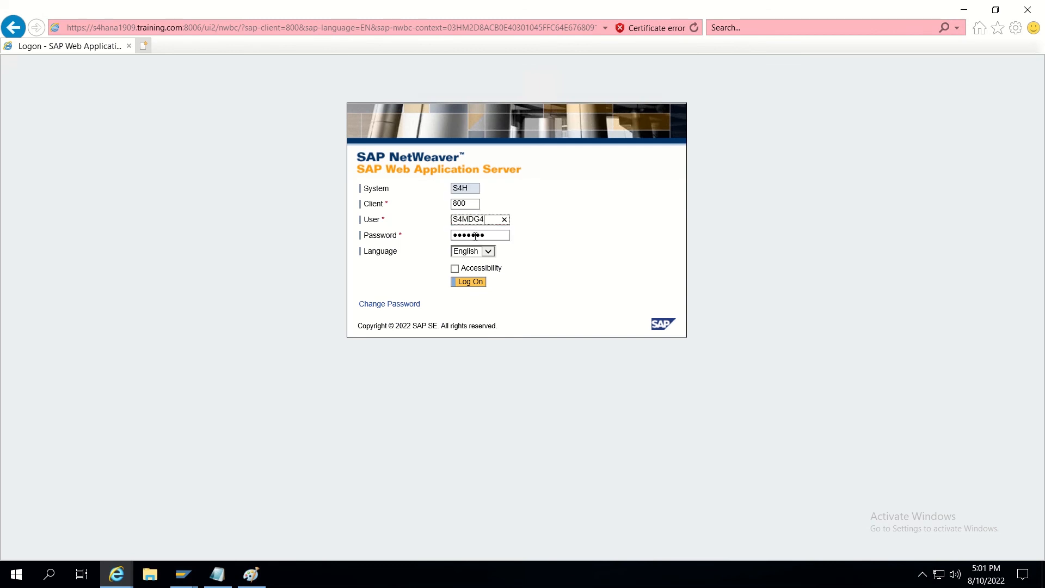
click(470, 282)
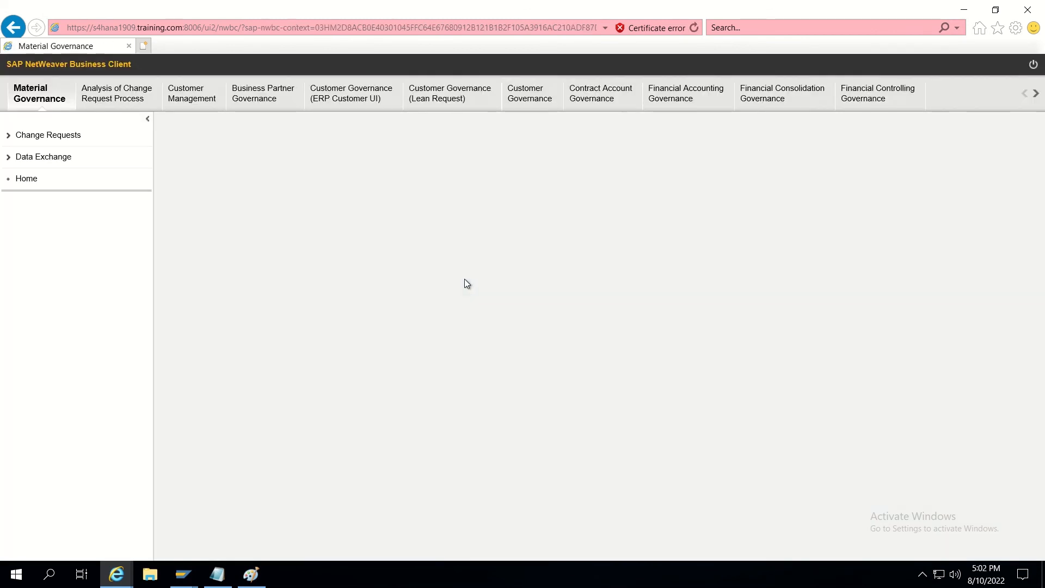
Open the Search Customer page under Customer Governance > Change Requests.
click(532, 99)
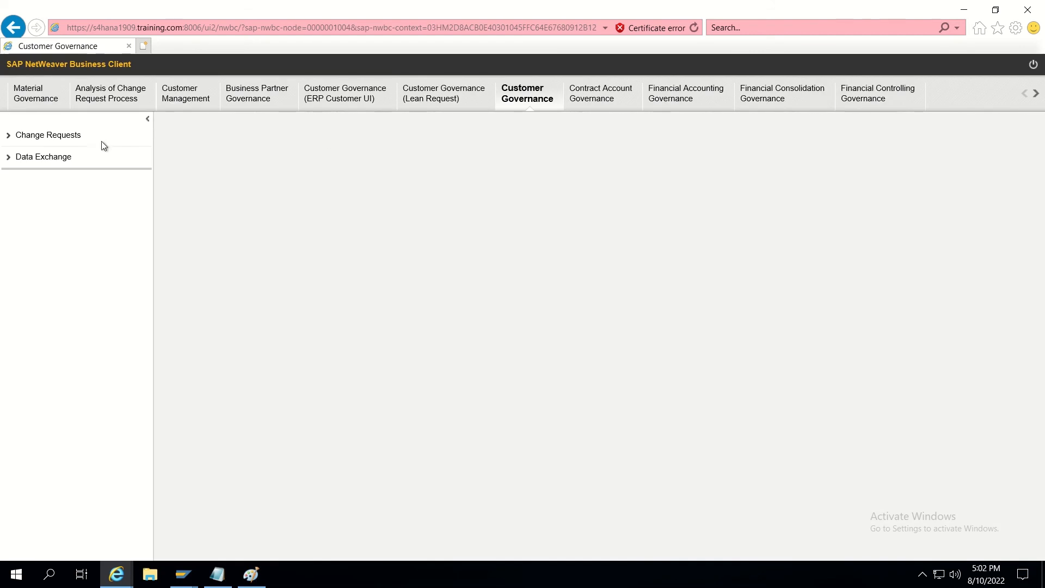
click(48, 136)
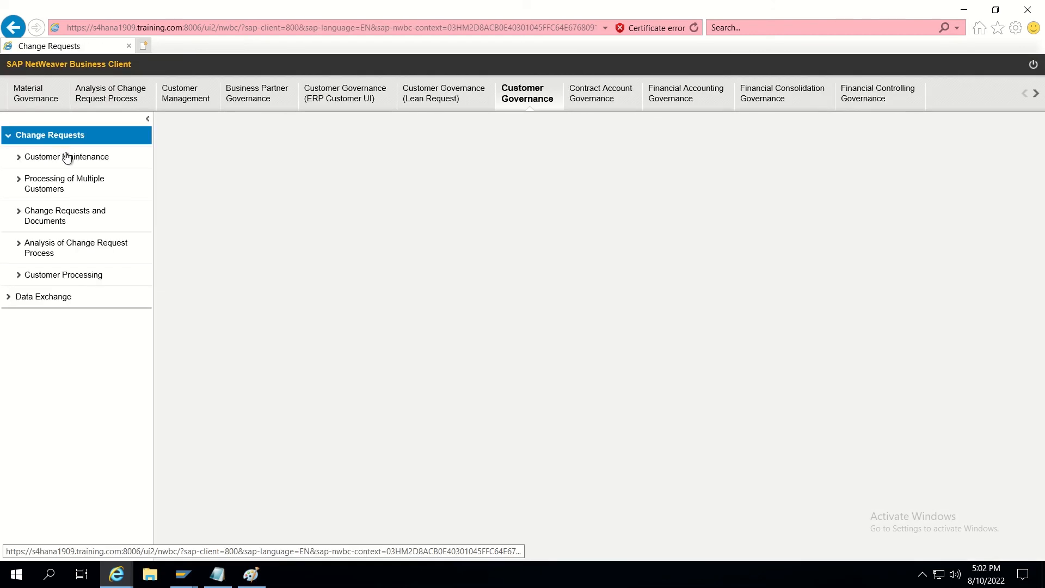
click(69, 158)
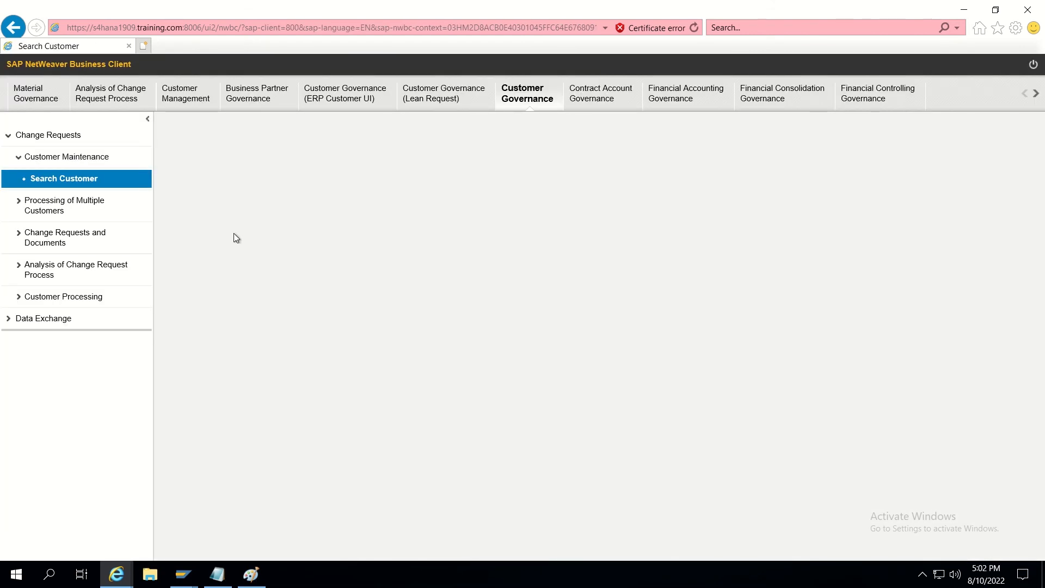
Create a new Organization customer with request type Create Customer - Planet(Parallel).
click(210, 423)
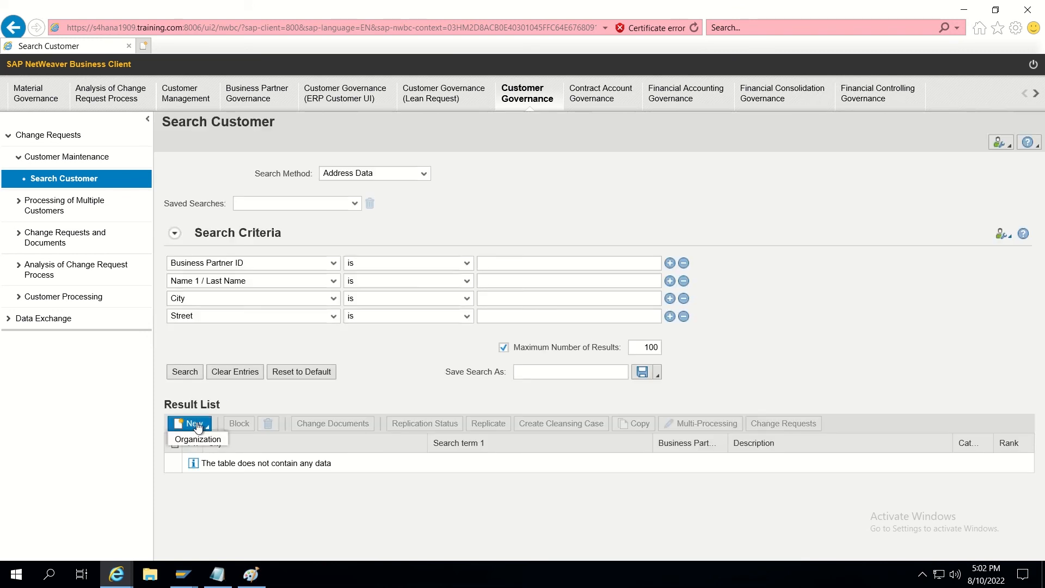
click(199, 440)
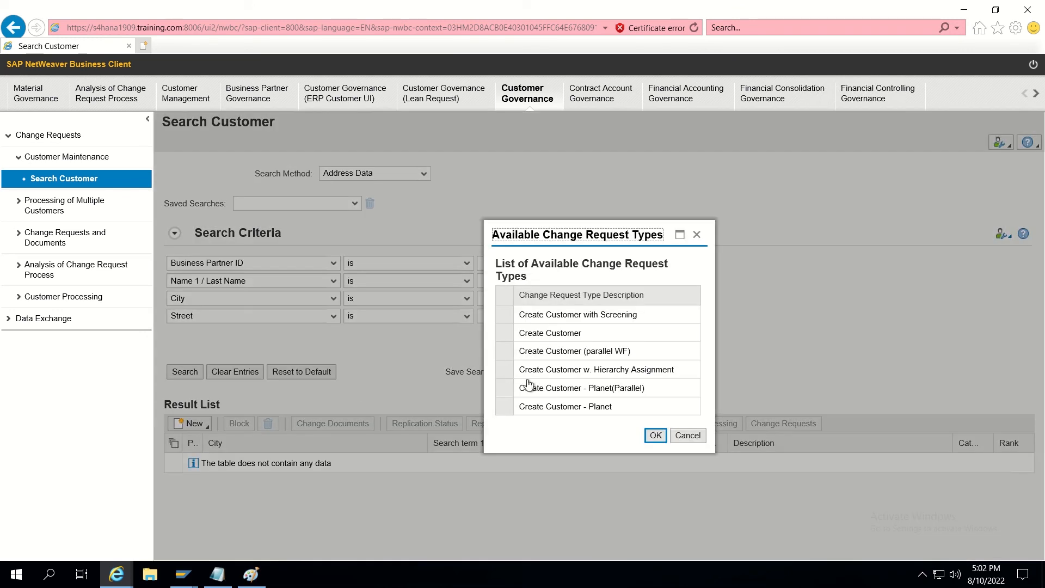
click(520, 392)
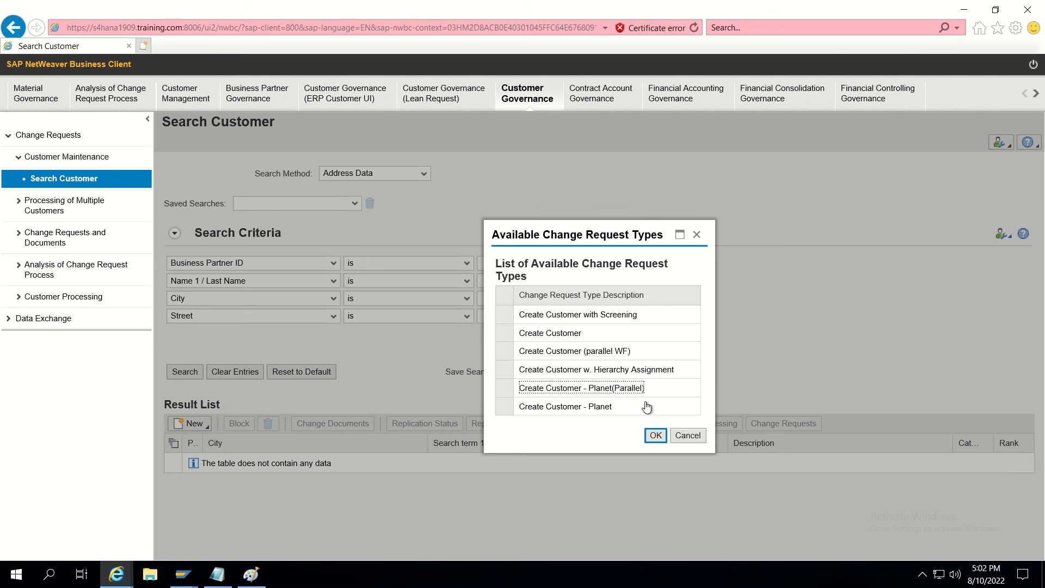
click(653, 435)
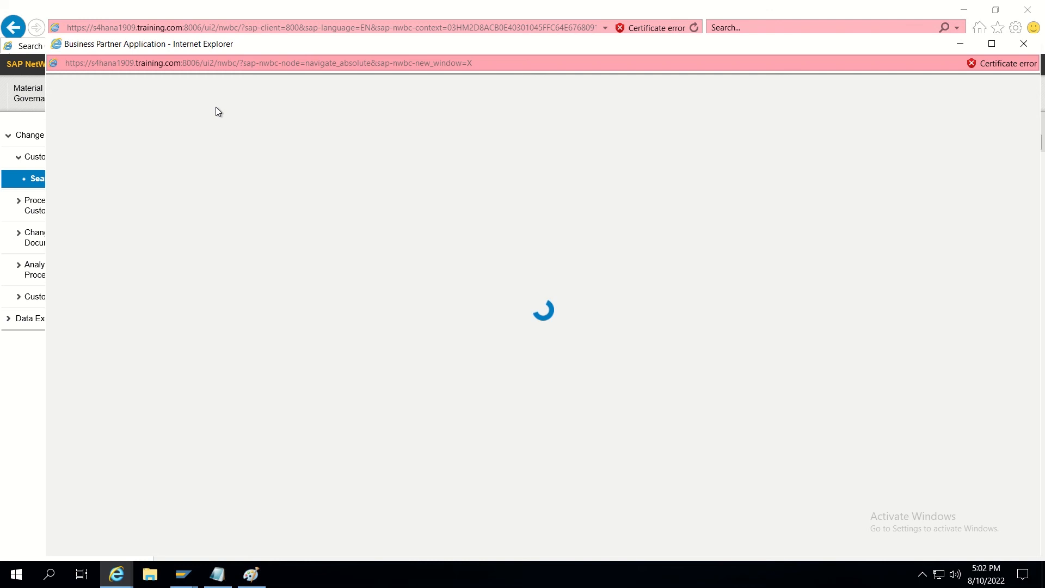
Enter description TEST PARALLEL REJECT and business partner grouping Interna number.
click(278, 236)
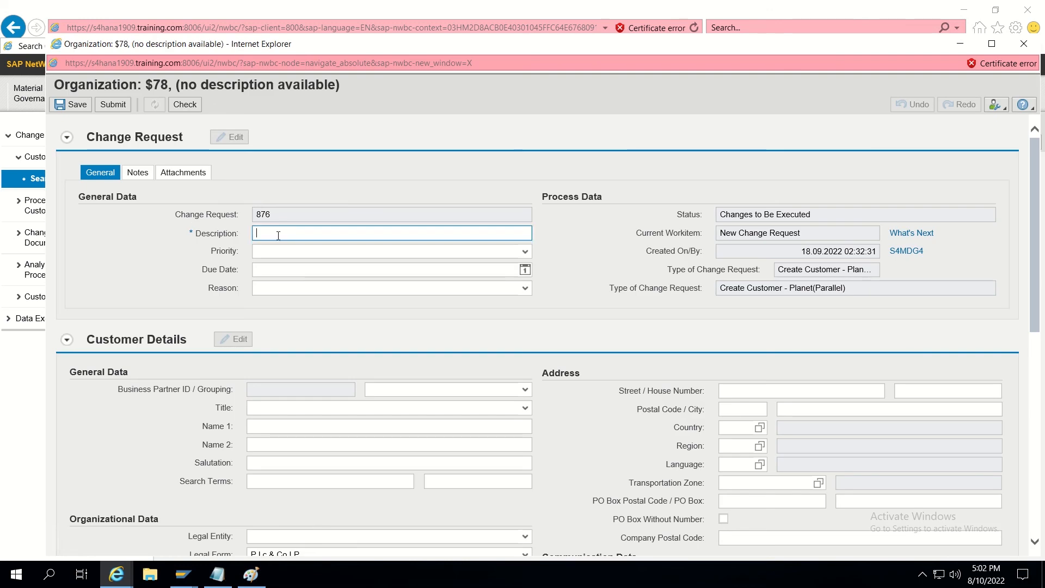
text(TEST)
click(304, 245)
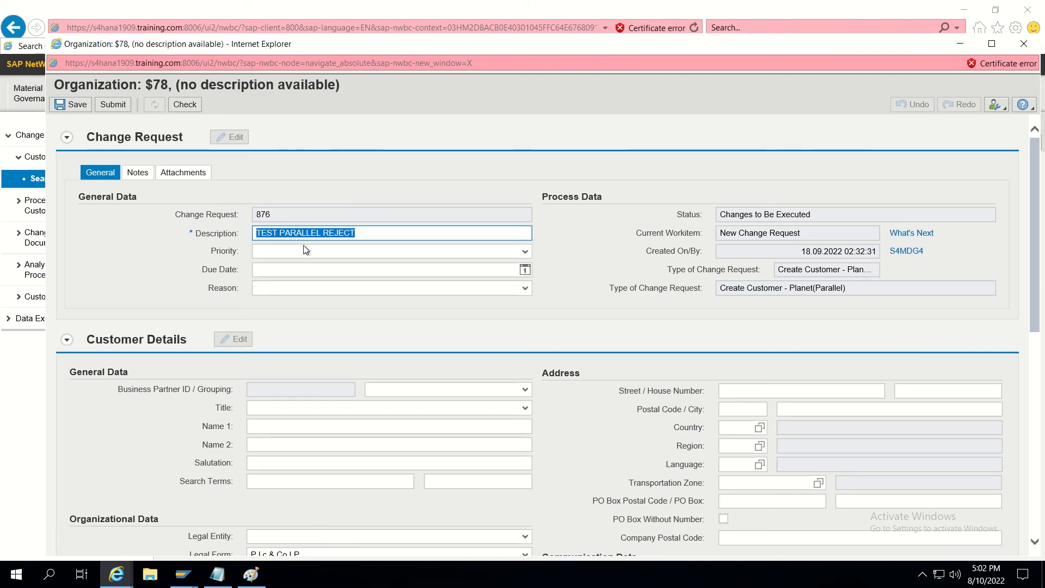
click(468, 390)
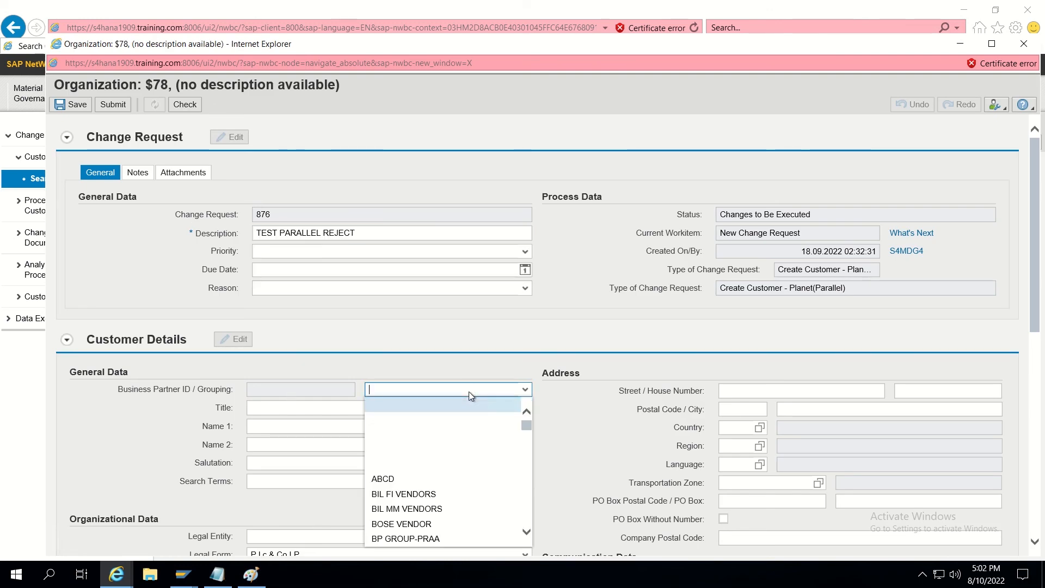
text(inte)
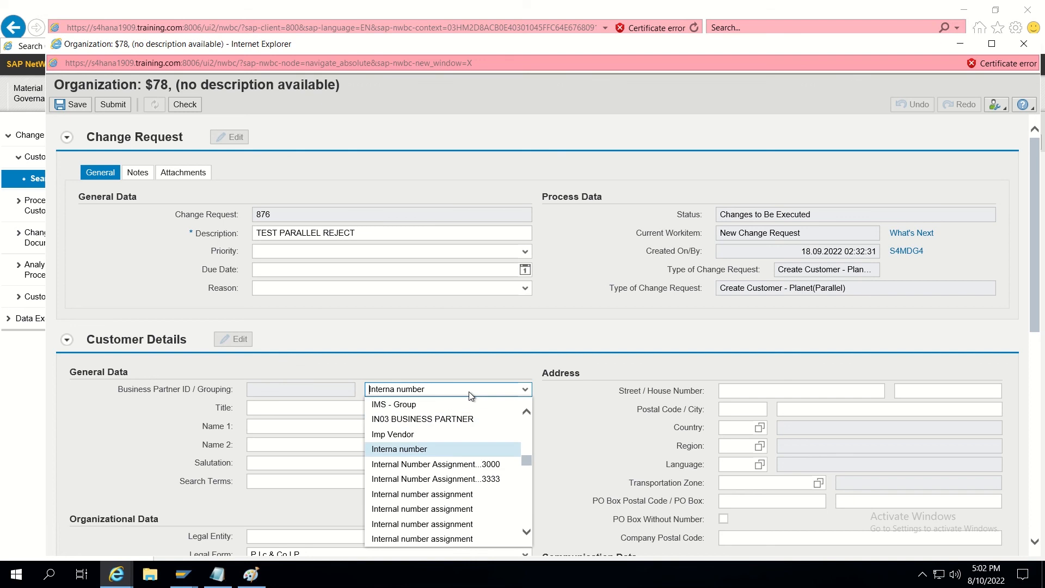
click(413, 450)
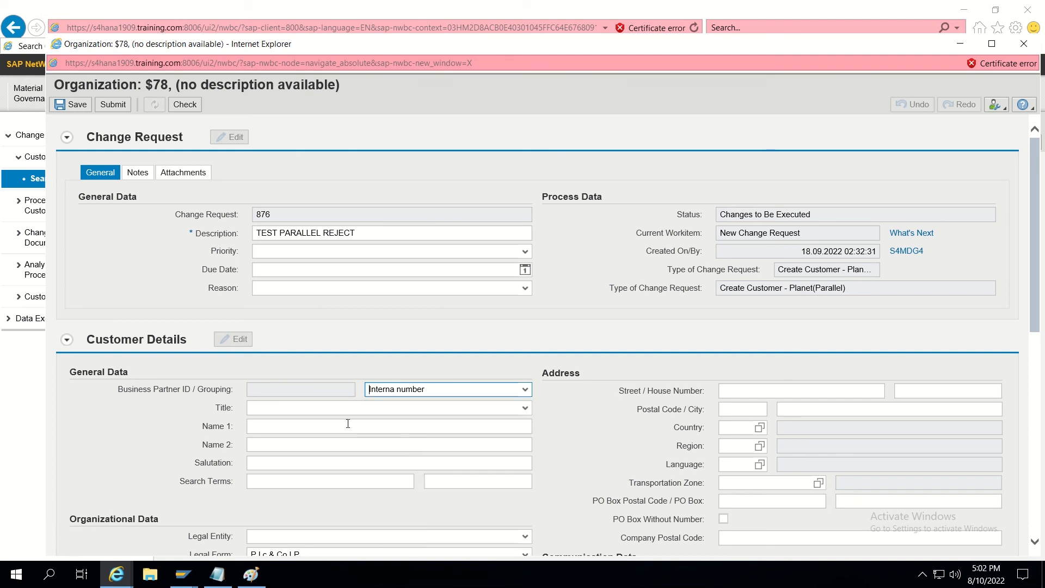
Set Name 1 to MINDTREE with title Company.
click(266, 427)
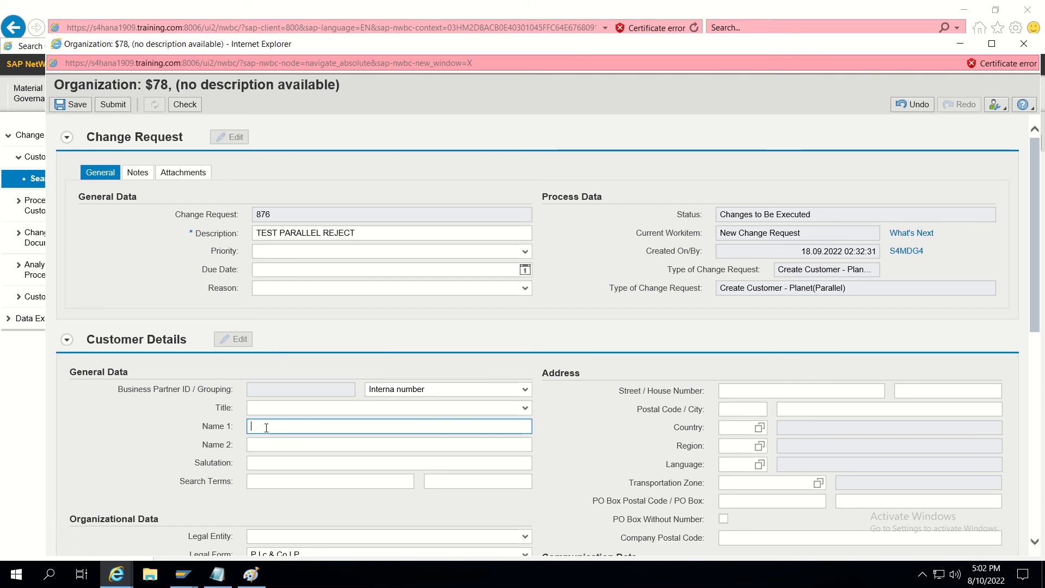
text(MINDTREE)
click(287, 410)
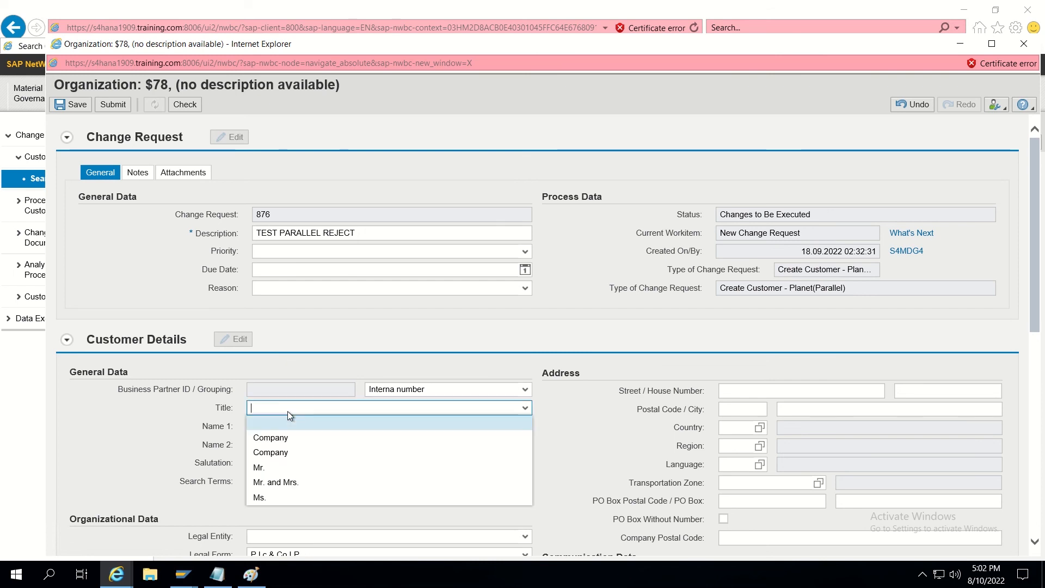
click(273, 435)
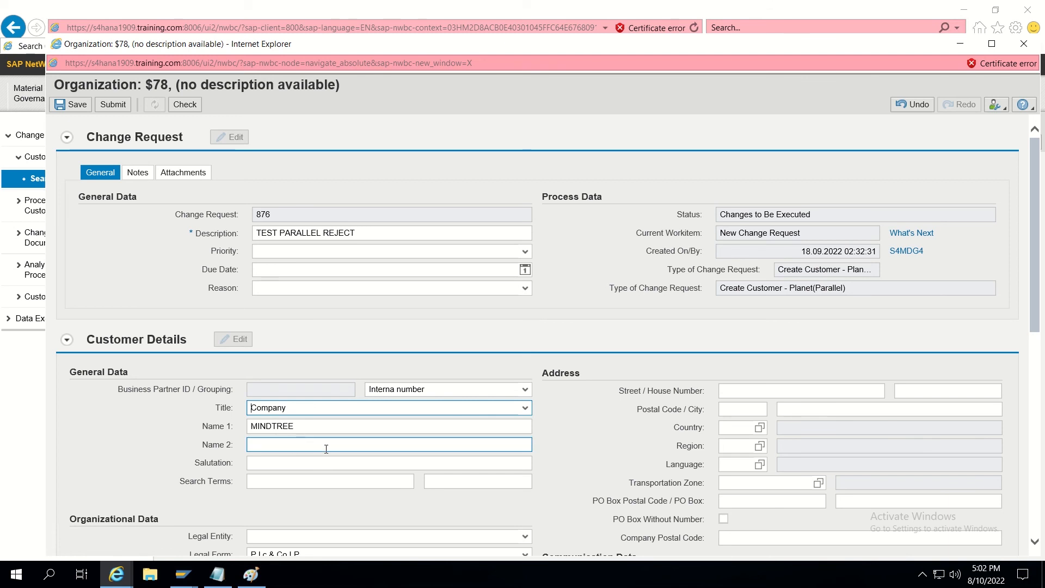
Enter the address: country US, postal code 10111, city NEGATHON, region NY, and validate.
click(725, 429)
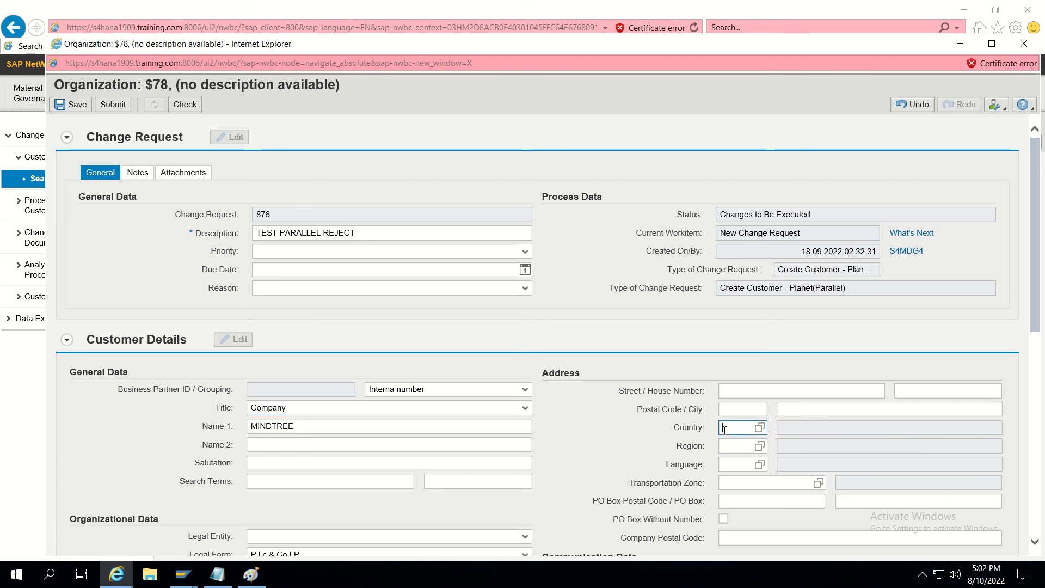
text(US)
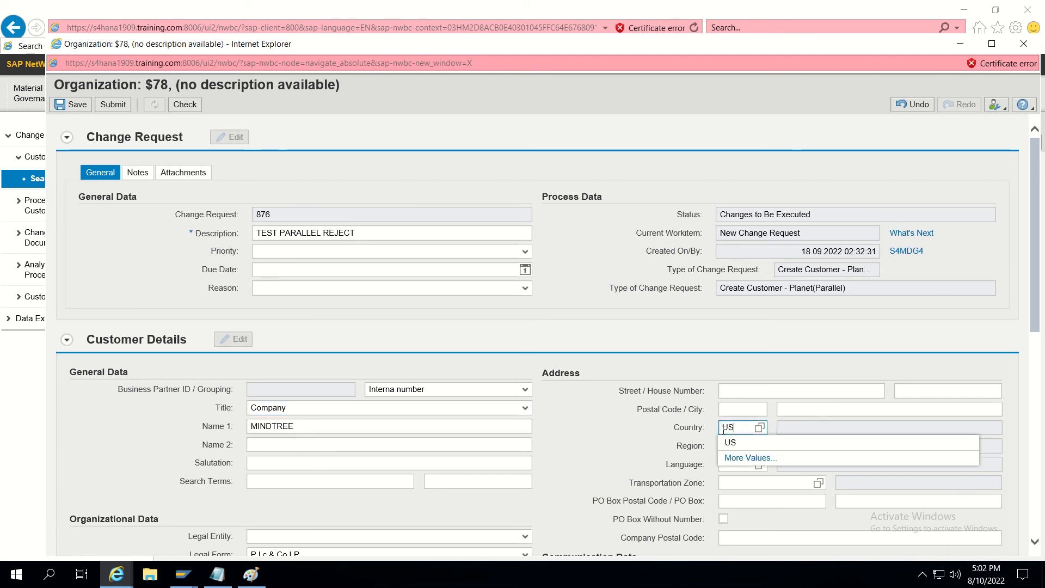
click(755, 410)
text(1)
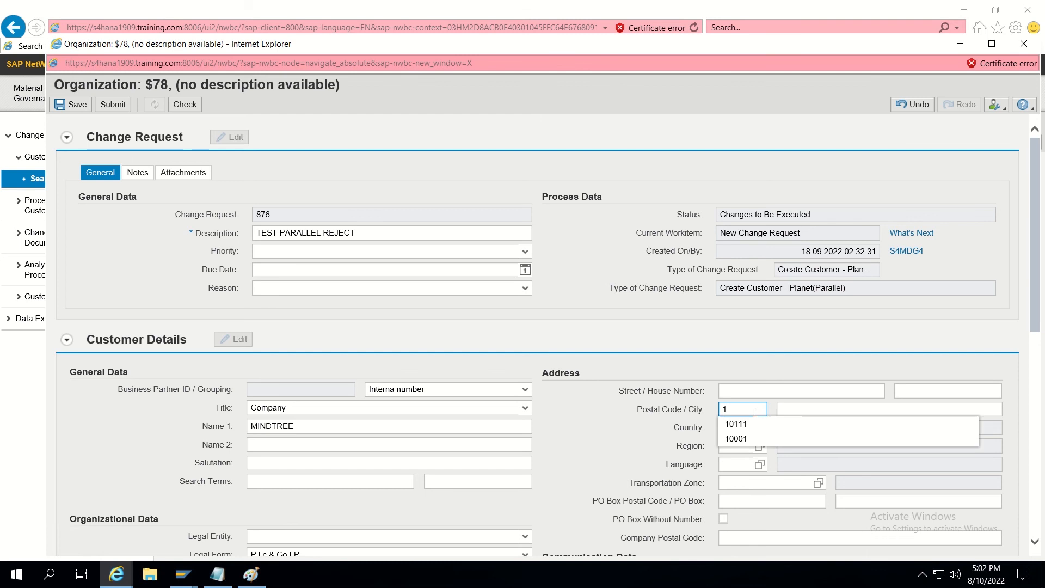
click(753, 419)
click(792, 412)
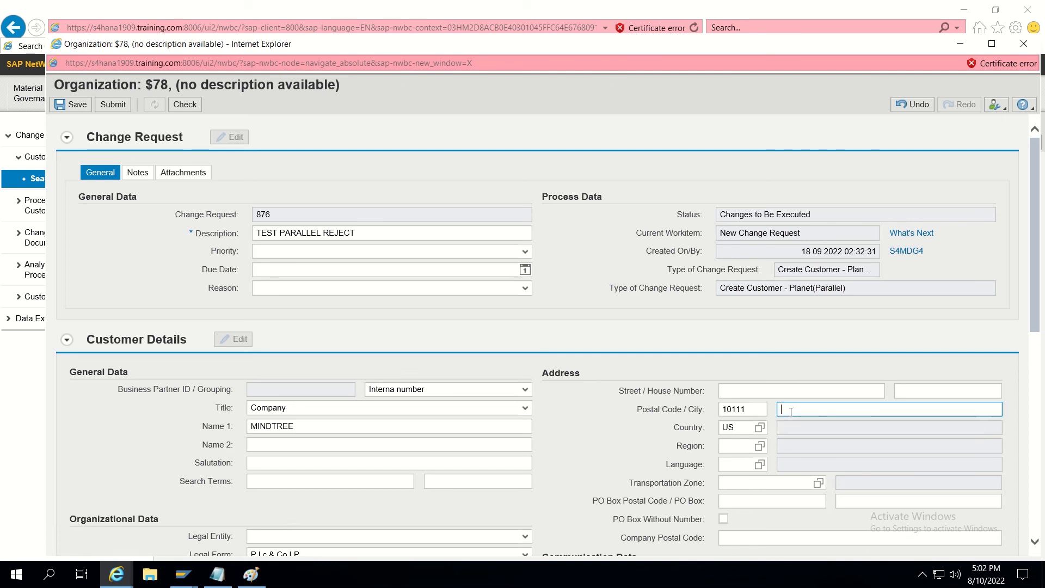
text(NEG)
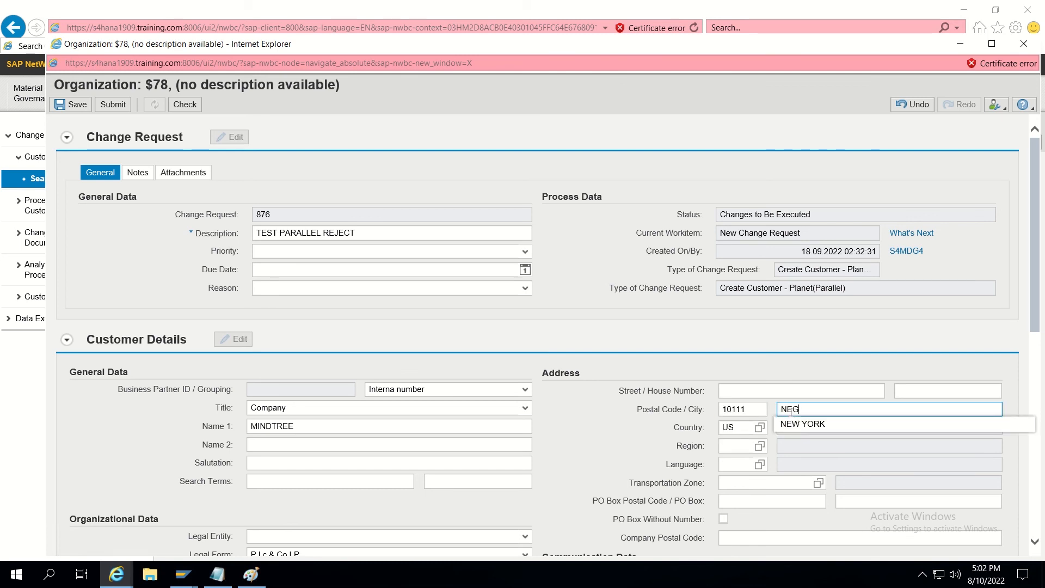
text(ATH)
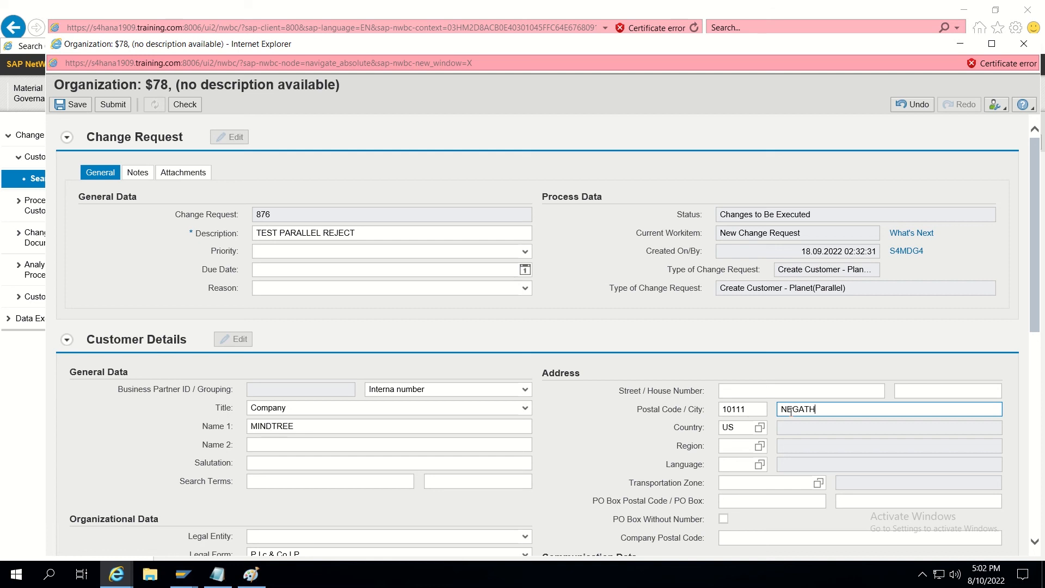
text(ON)
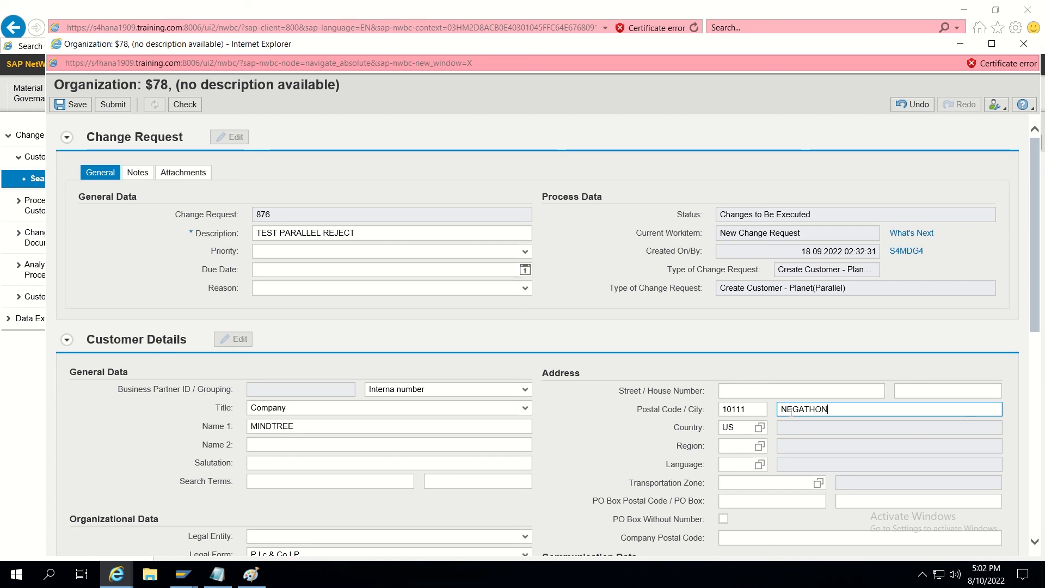
click(734, 447)
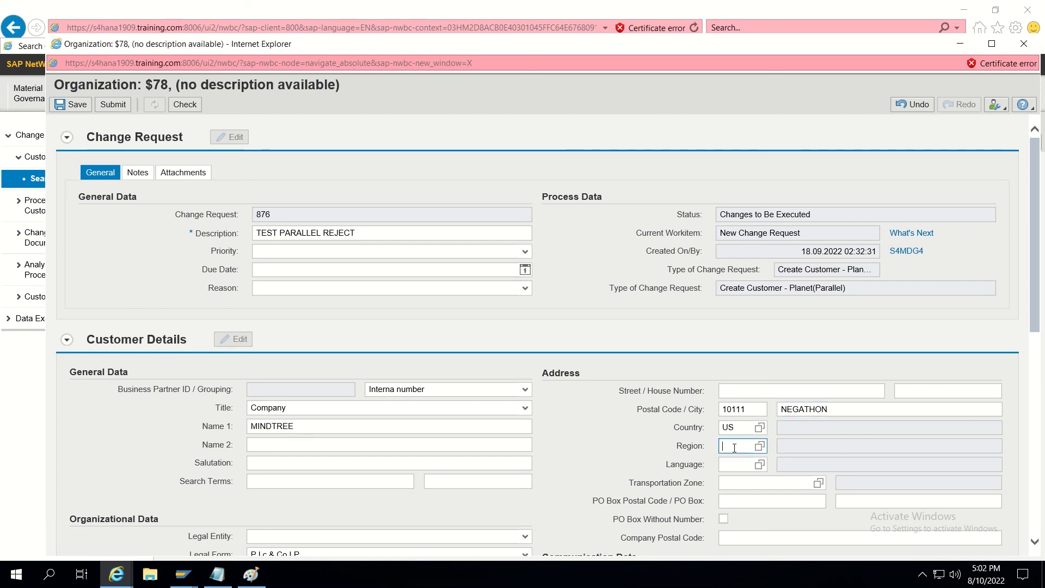
text(NE)
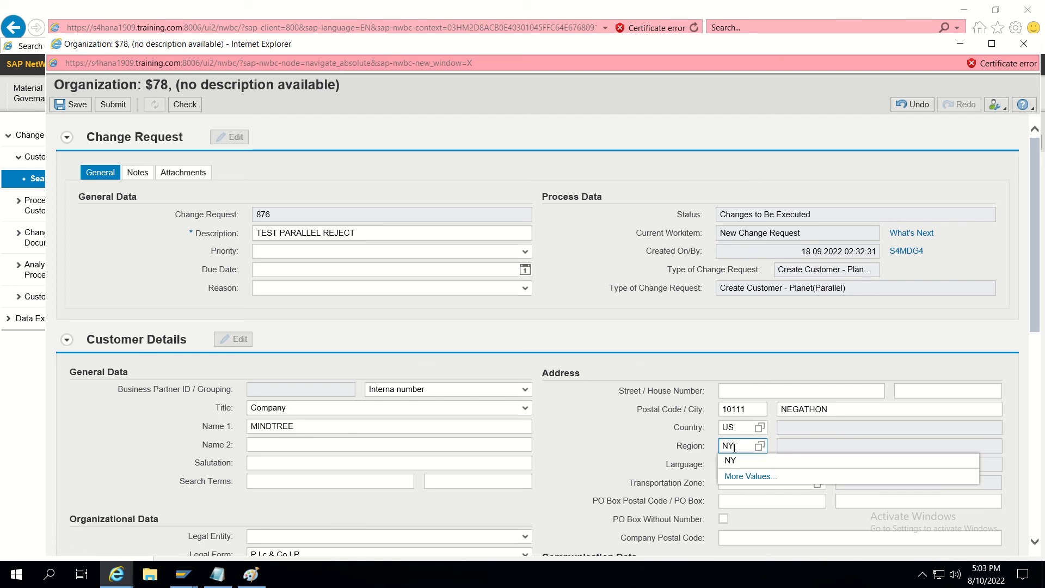
key(Return)
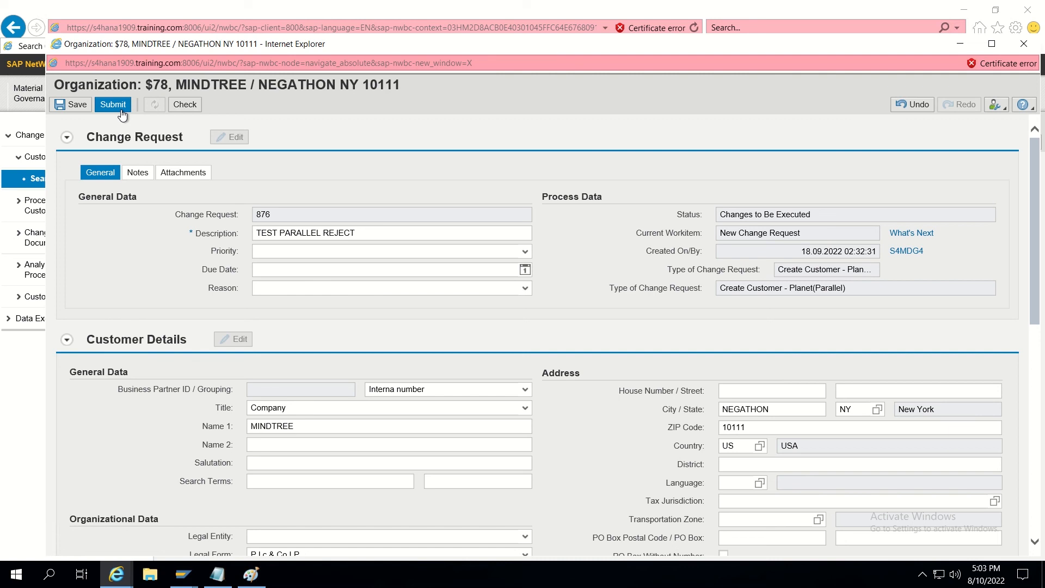
Submit change request 876, refresh its status, close its window and log off.
click(121, 109)
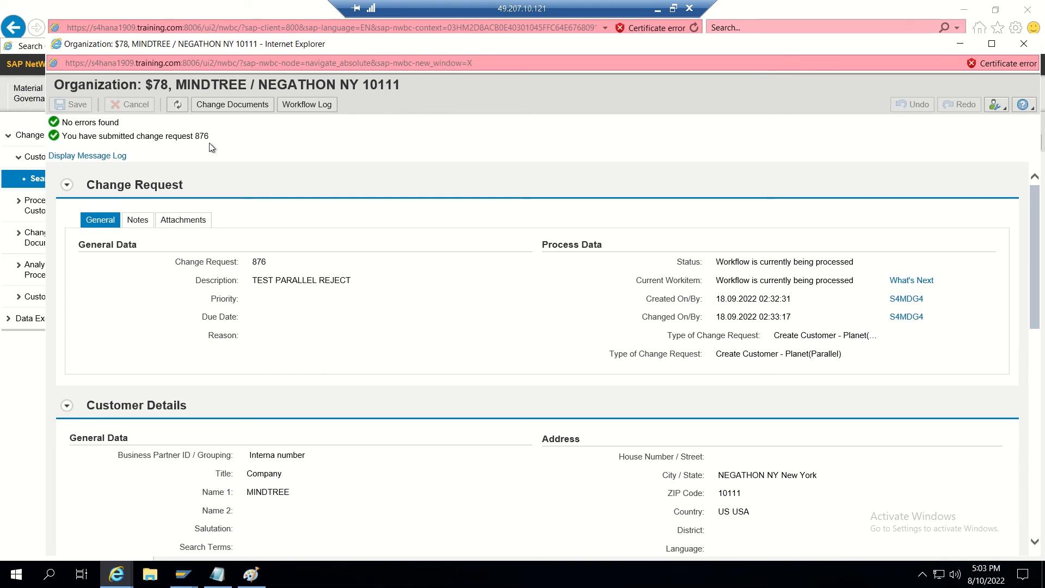
click(178, 105)
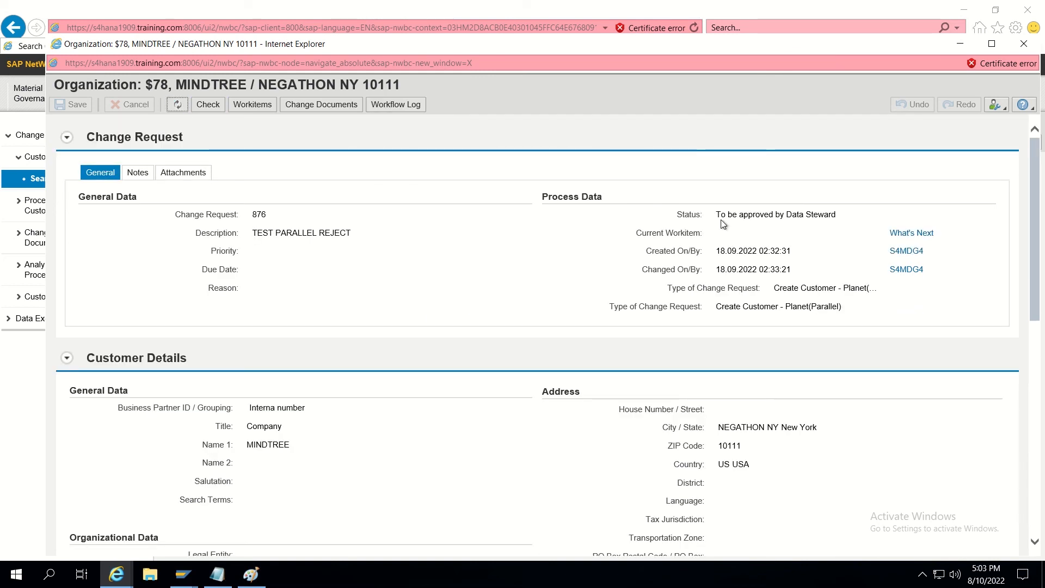
click(1024, 44)
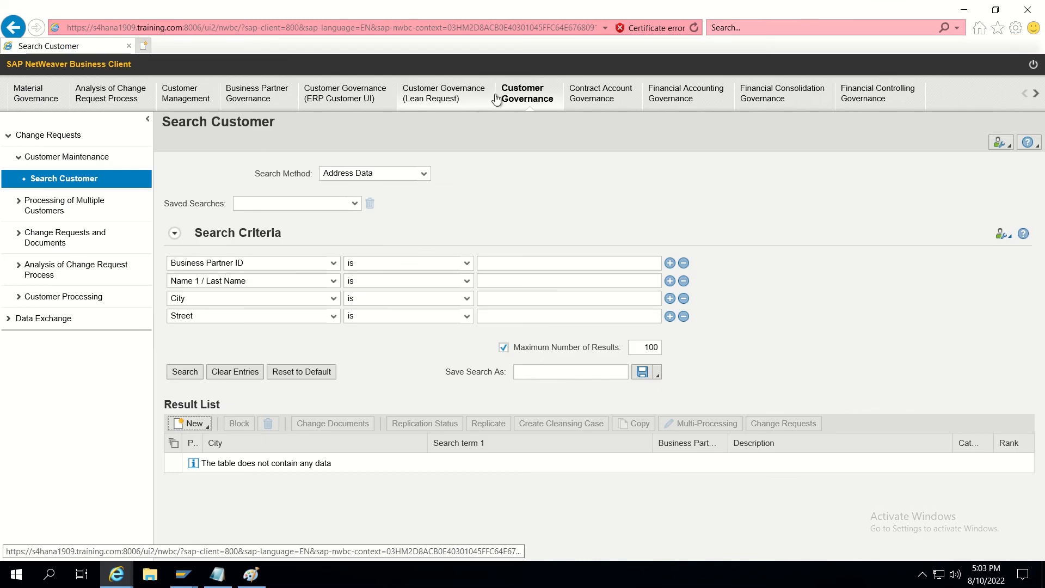
click(1034, 66)
Confirm the log-off and sign back in with the saved first user account.
click(569, 357)
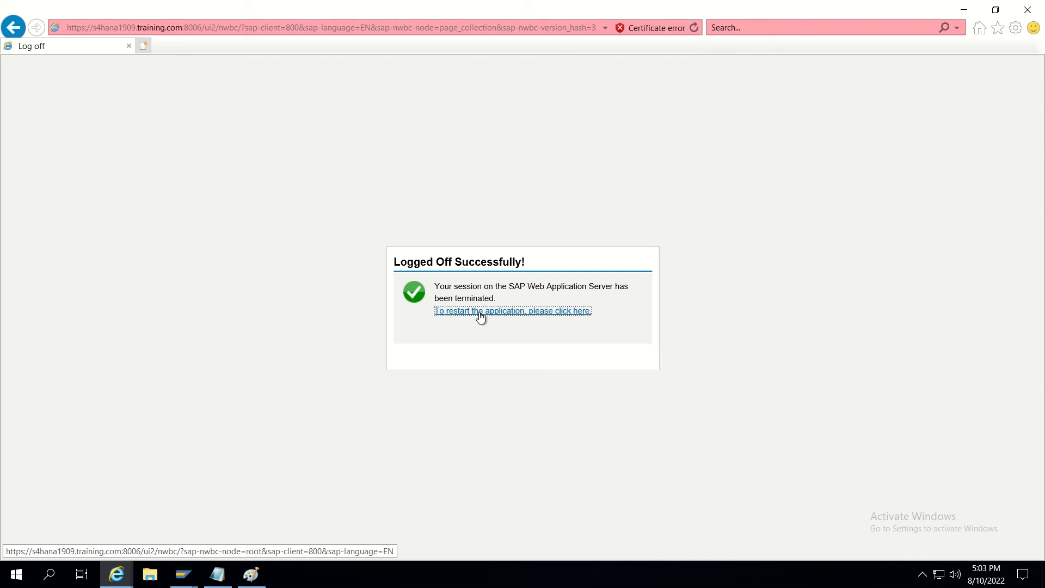
click(480, 312)
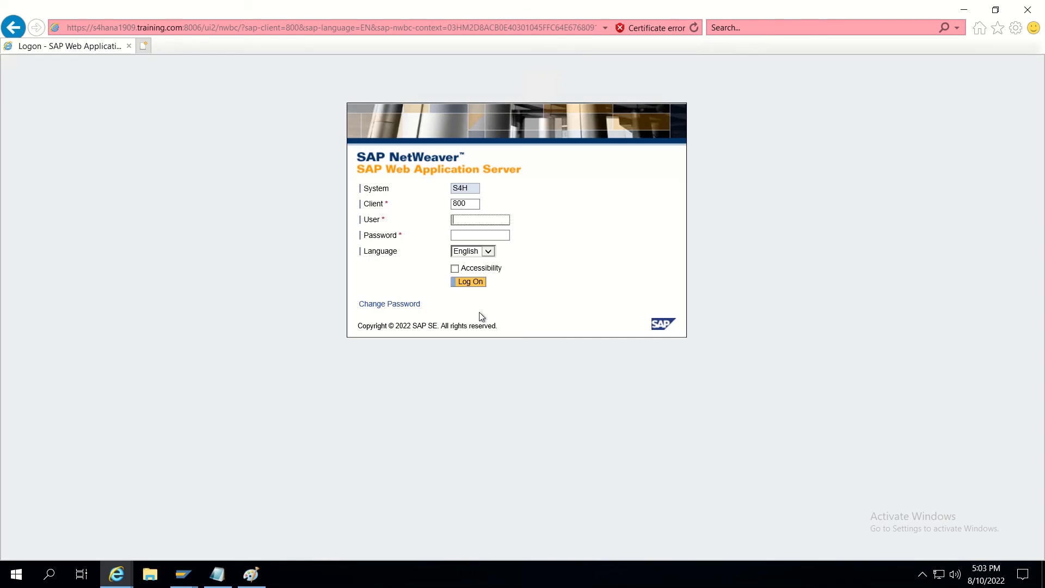
text(T)
click(471, 235)
click(467, 281)
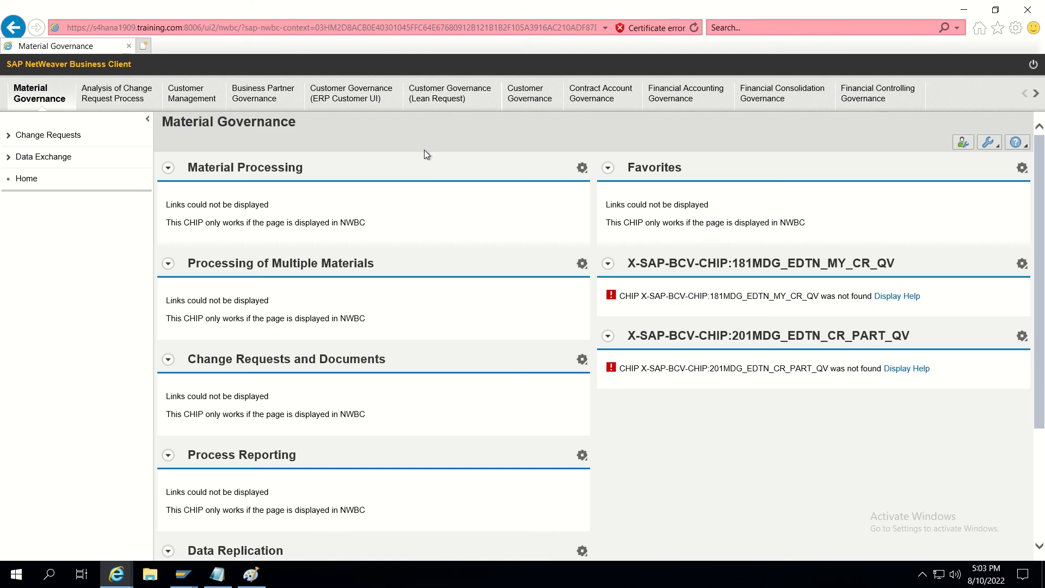
Open request 876 from Customer Governance's My Change Requests, filtered to 'To Be Processed by Me'.
click(78, 138)
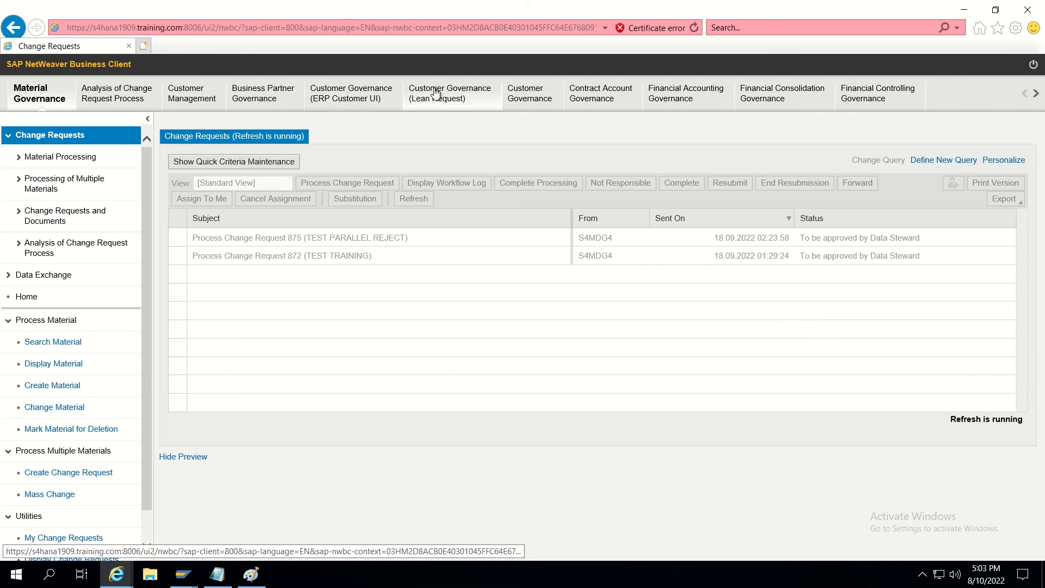
click(537, 102)
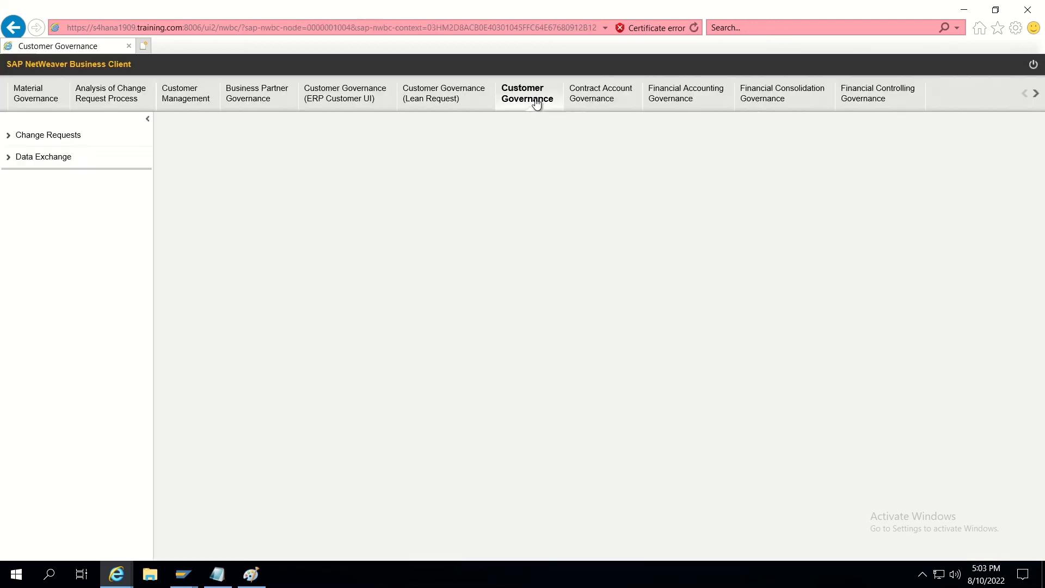
click(65, 142)
click(58, 224)
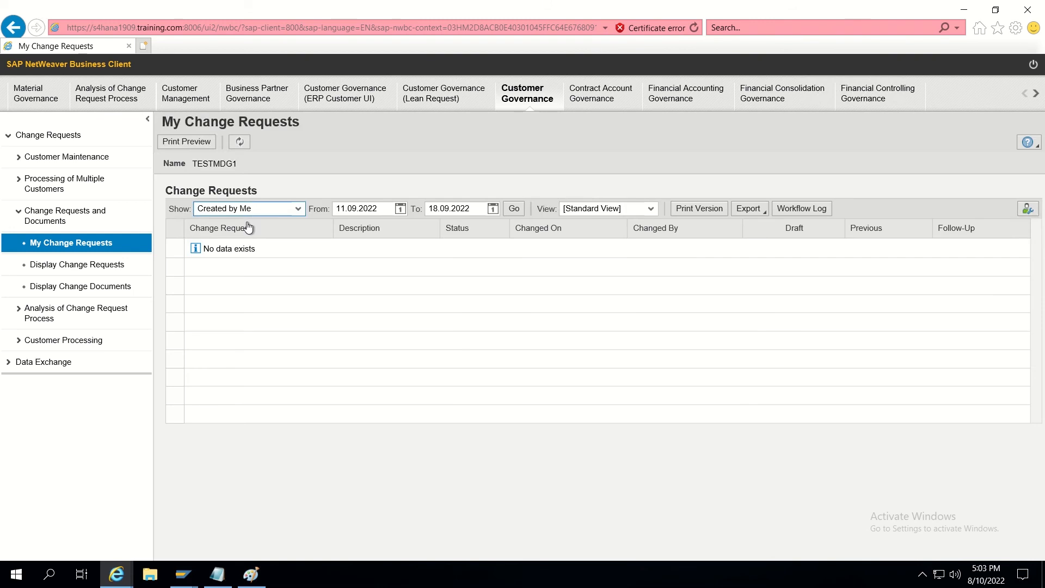
click(242, 209)
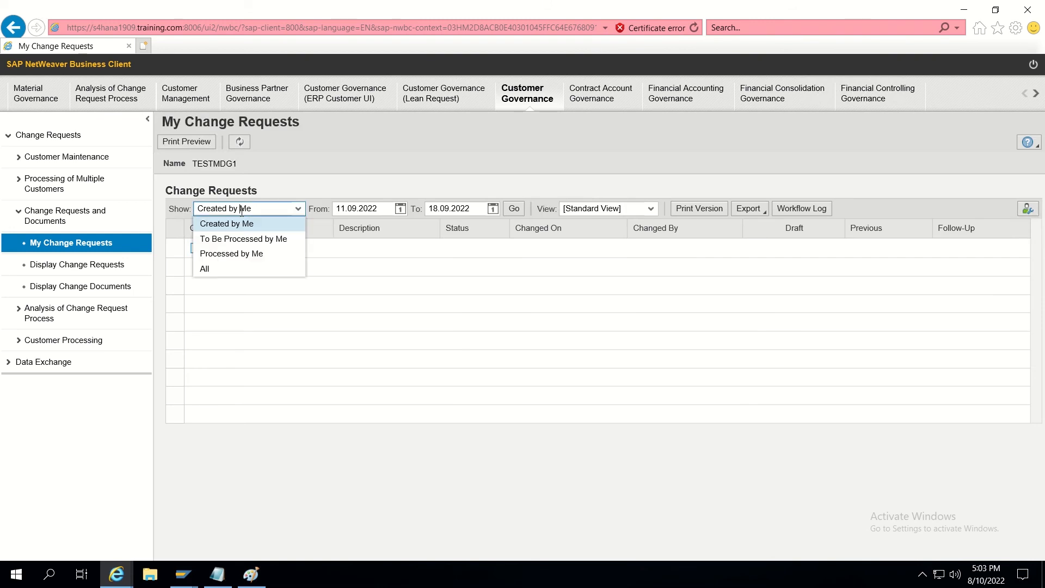
click(243, 239)
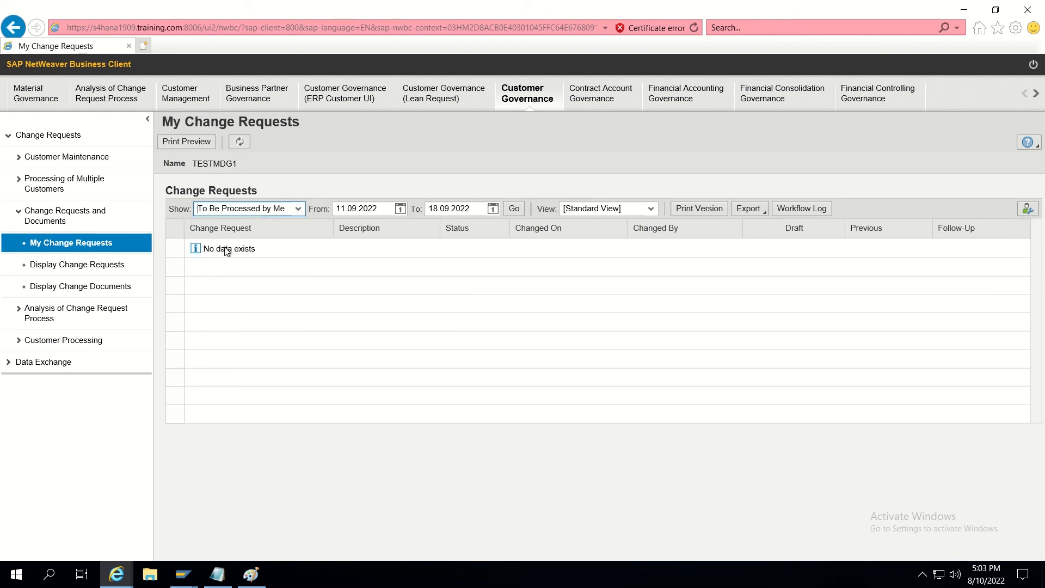
click(200, 248)
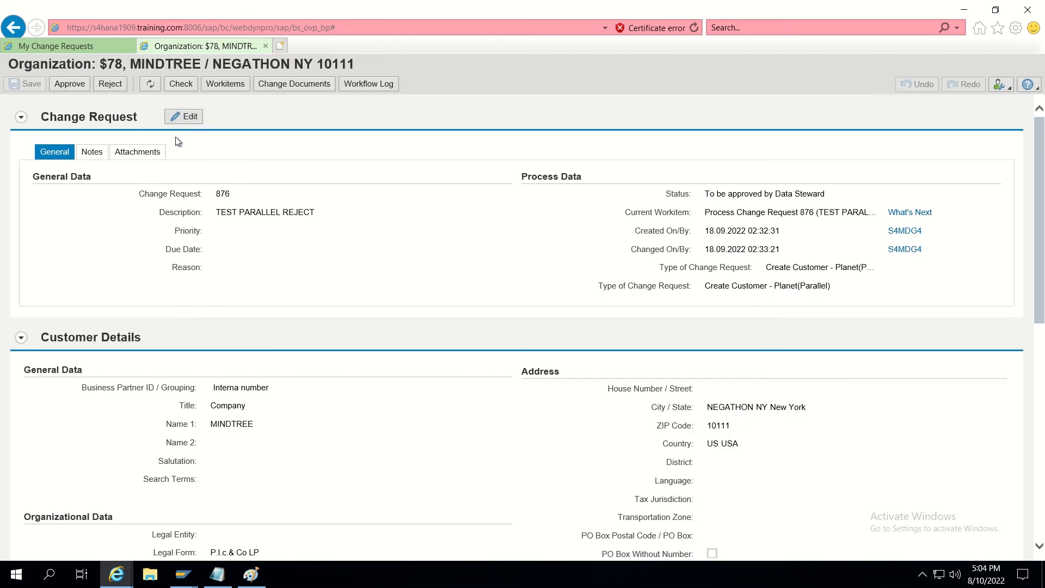
Approve change request 876, close its Organization tab, and log off.
click(80, 87)
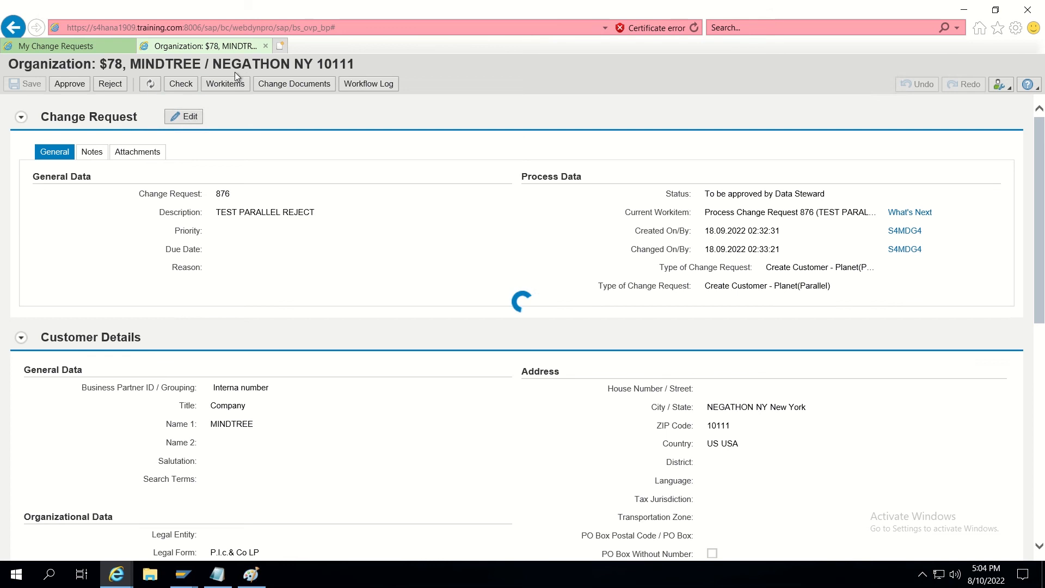
click(265, 47)
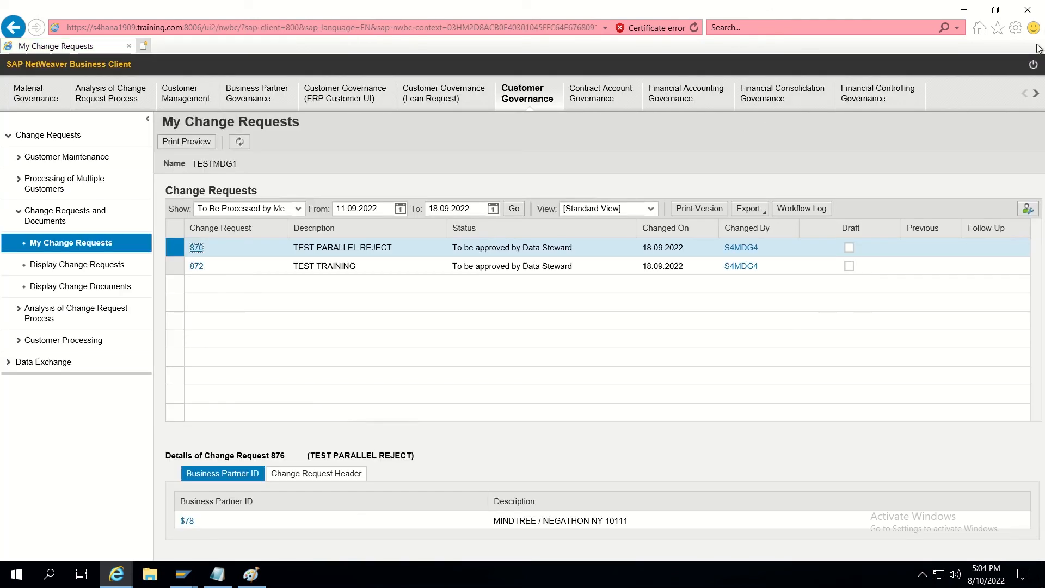
click(1034, 65)
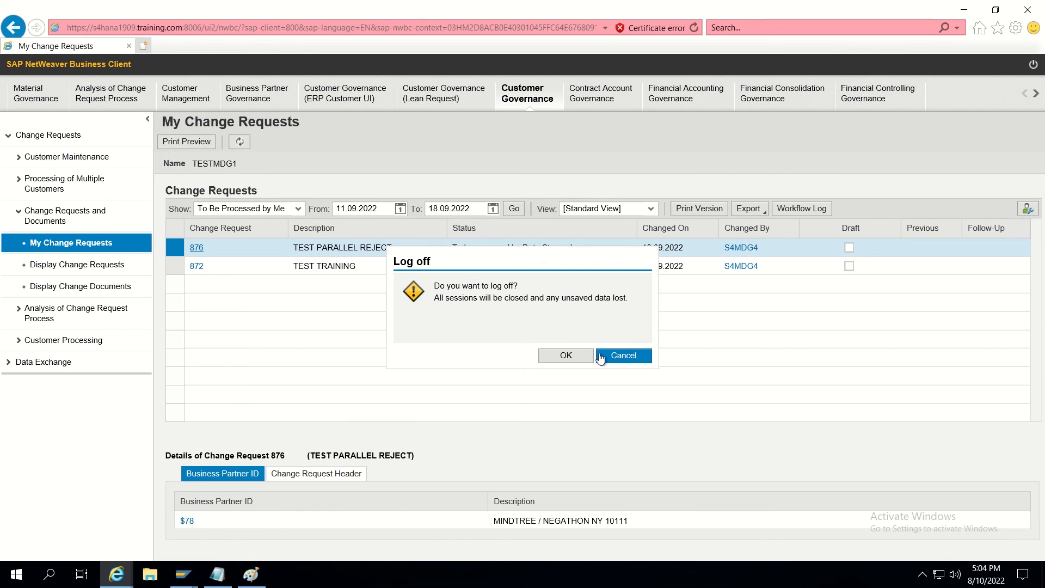
click(572, 355)
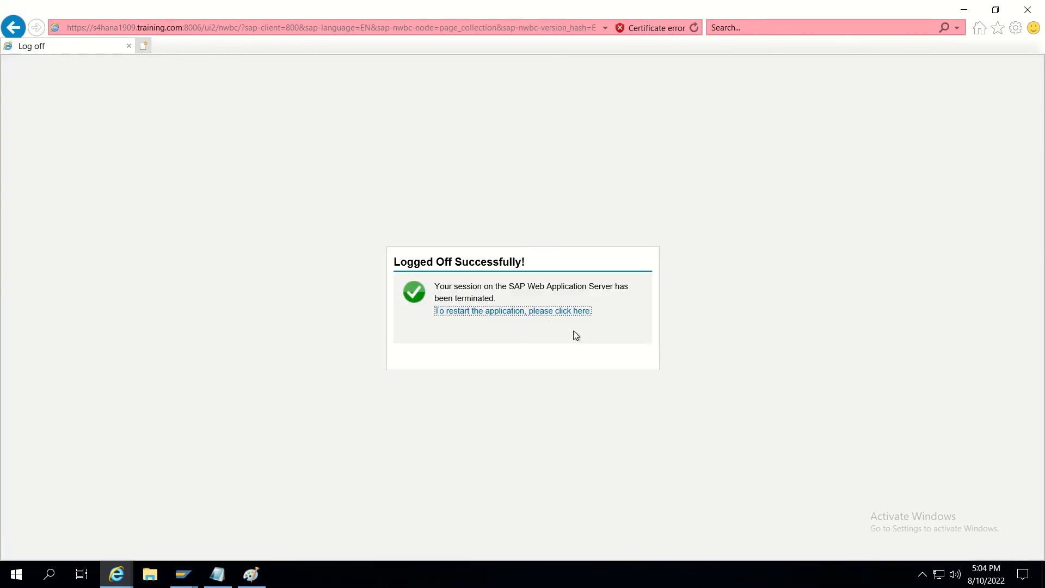
Restart the client and sign in with the saved second approver account.
click(534, 312)
text(T)
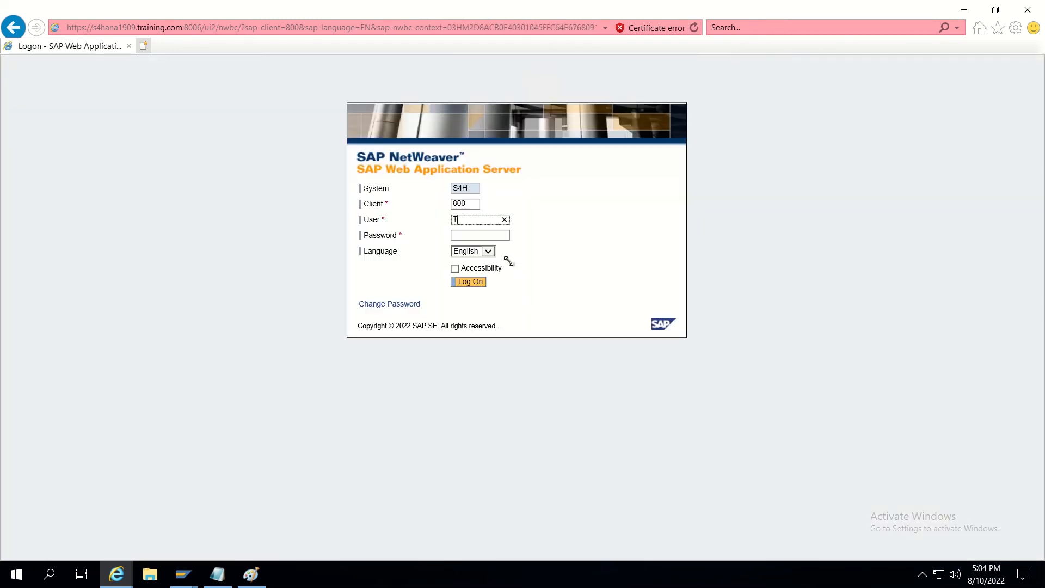
click(474, 245)
click(475, 283)
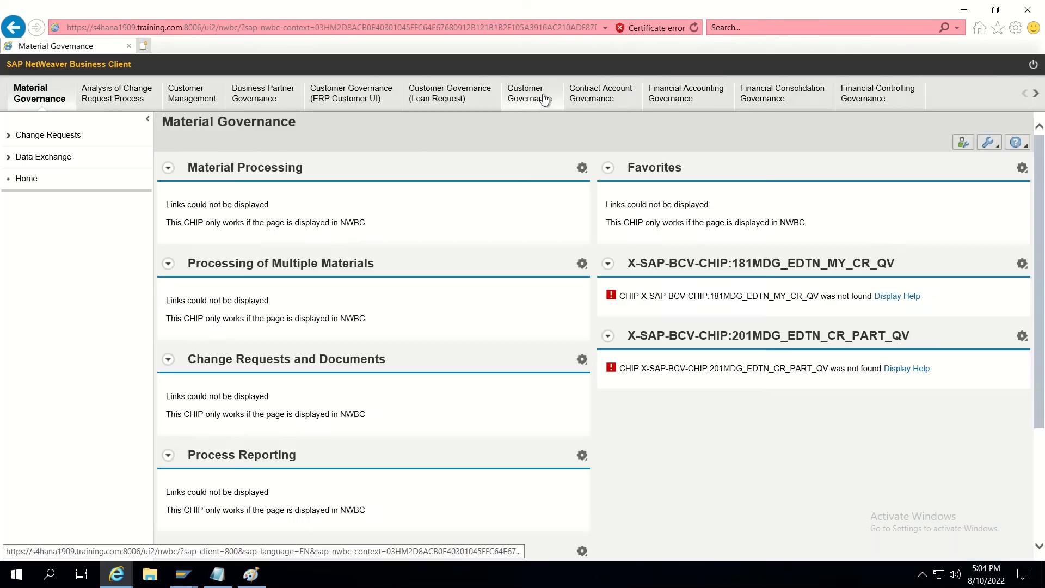
Open request 876 from Customer Governance's My Change Requests, filtered to 'To Be Processed by Me'.
click(542, 98)
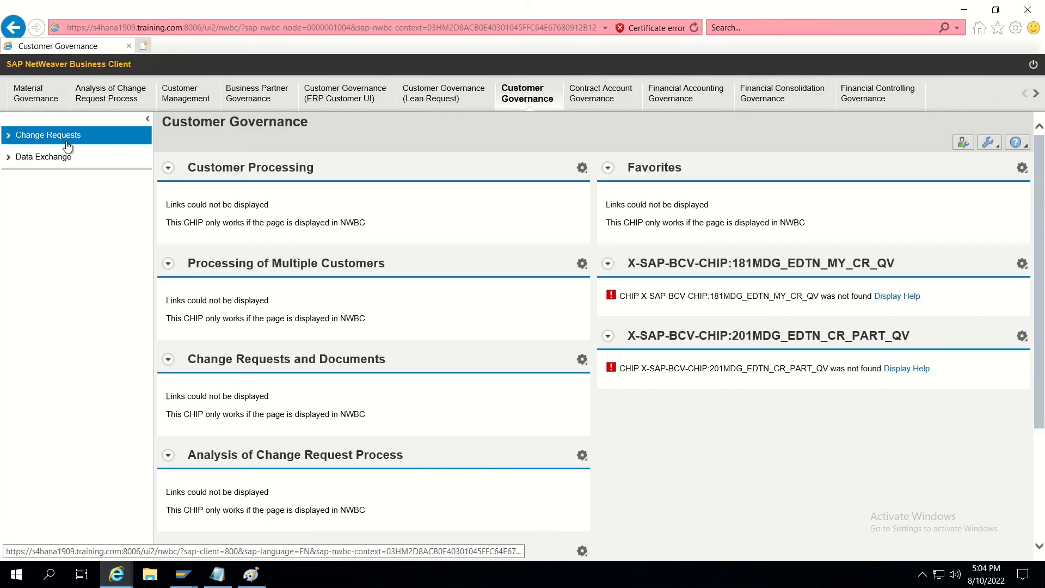
click(67, 142)
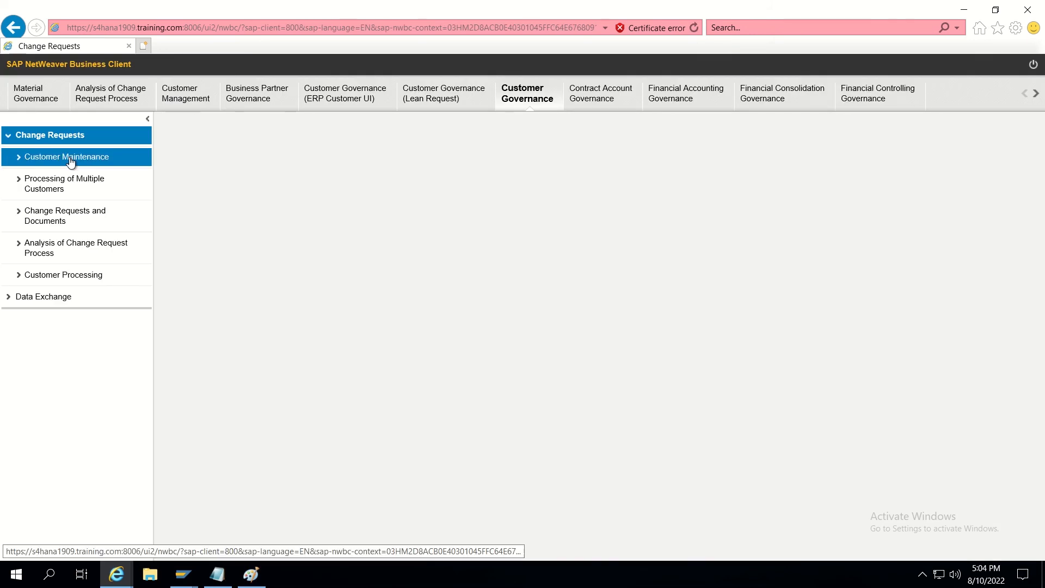
click(71, 162)
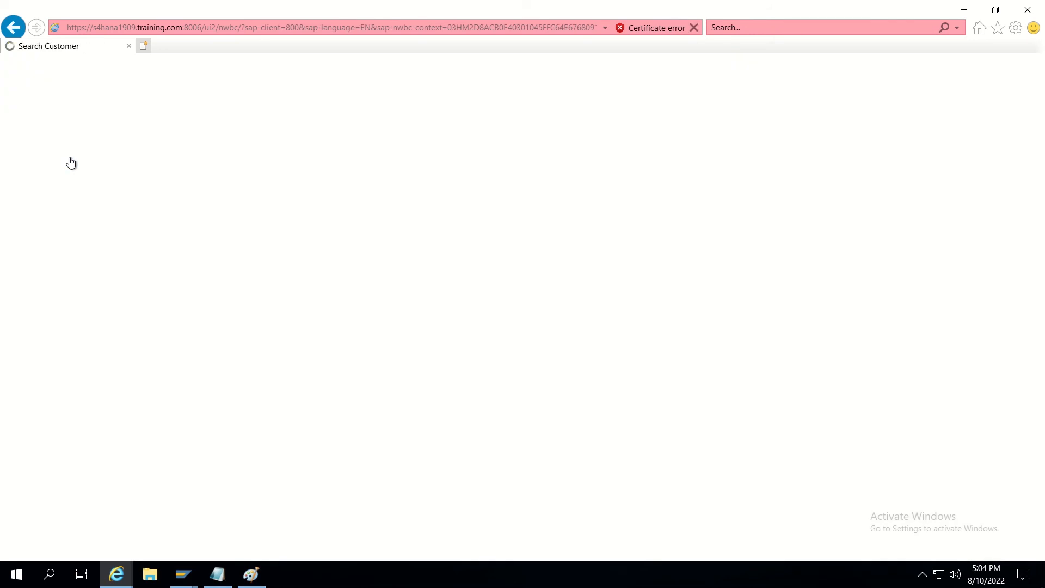
click(70, 241)
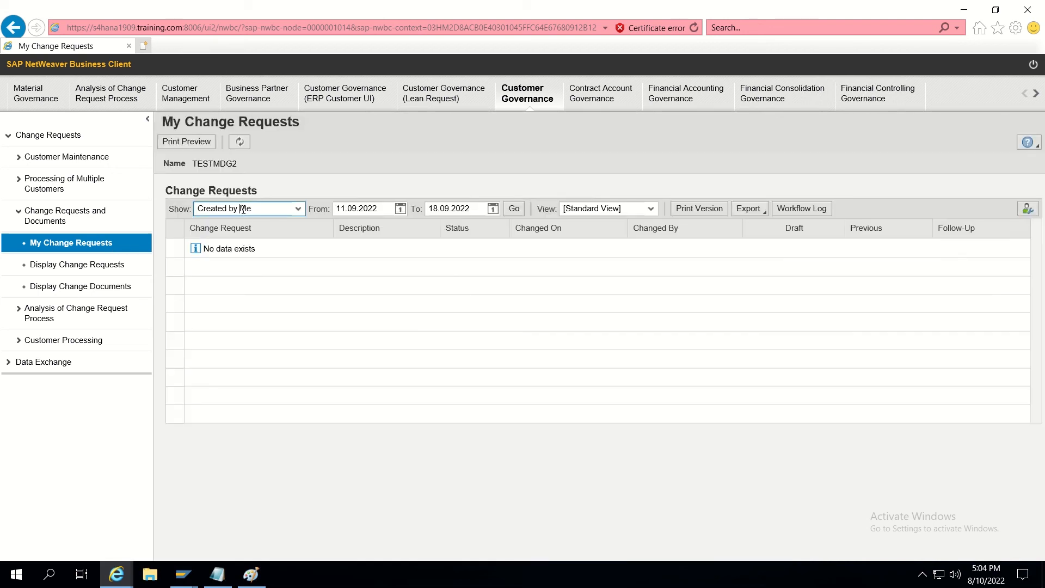
click(242, 208)
click(235, 240)
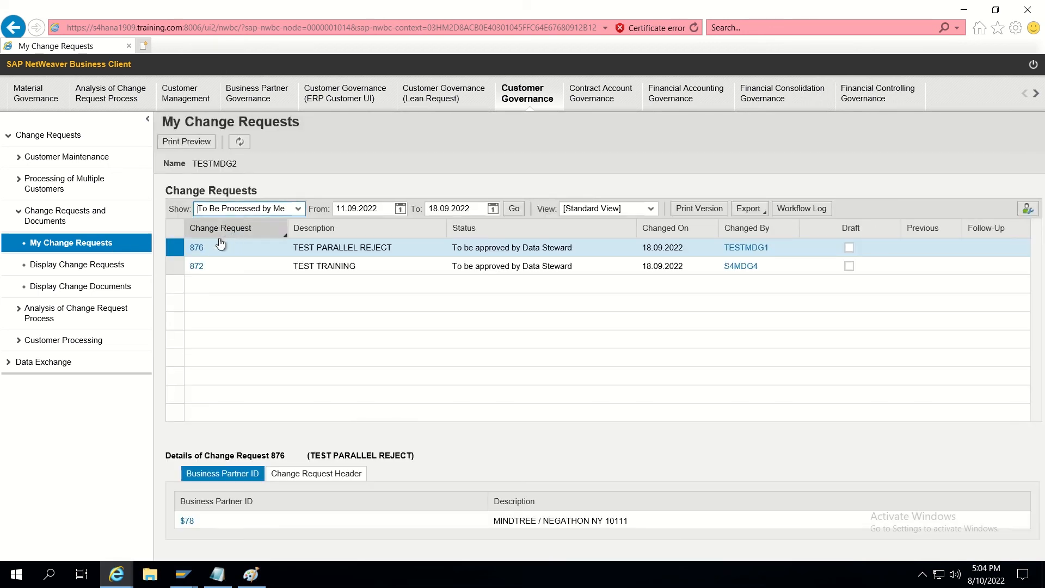
click(197, 248)
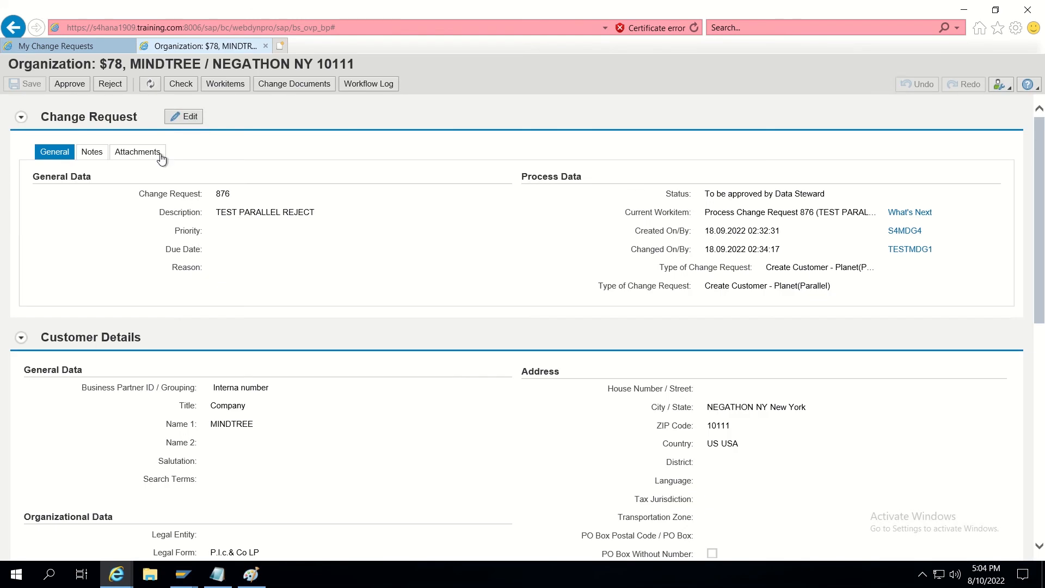
Reject change request 876 with the note 'INVALID DATA' and close its tab.
click(98, 89)
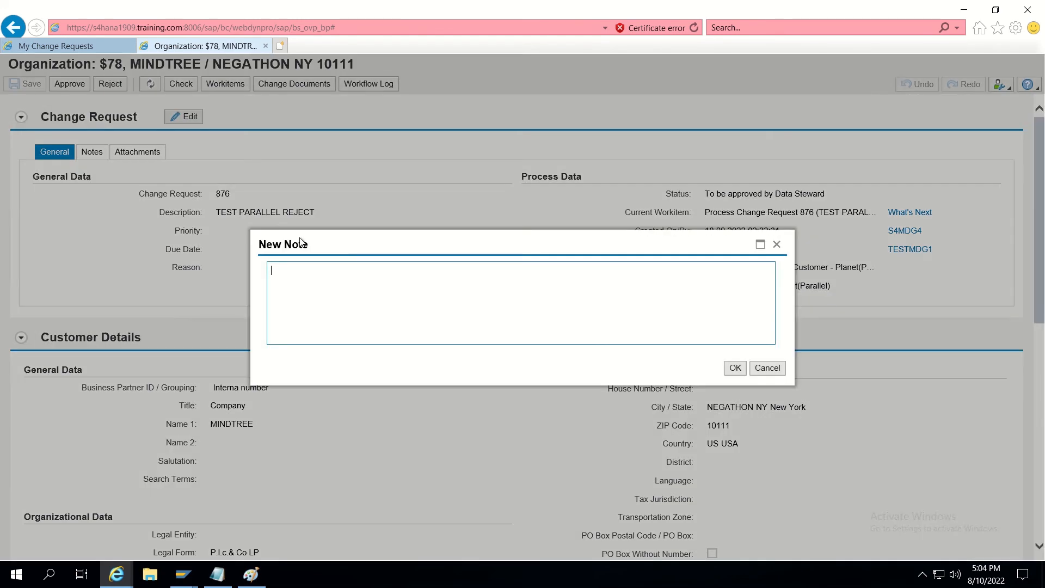
text(D)
text(INVALID DA)
click(732, 369)
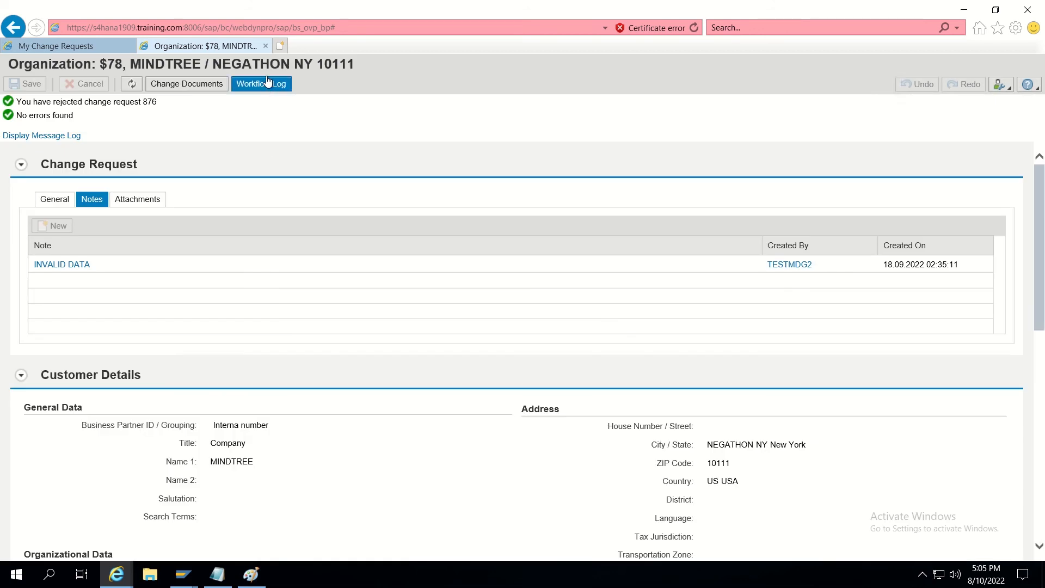
click(267, 46)
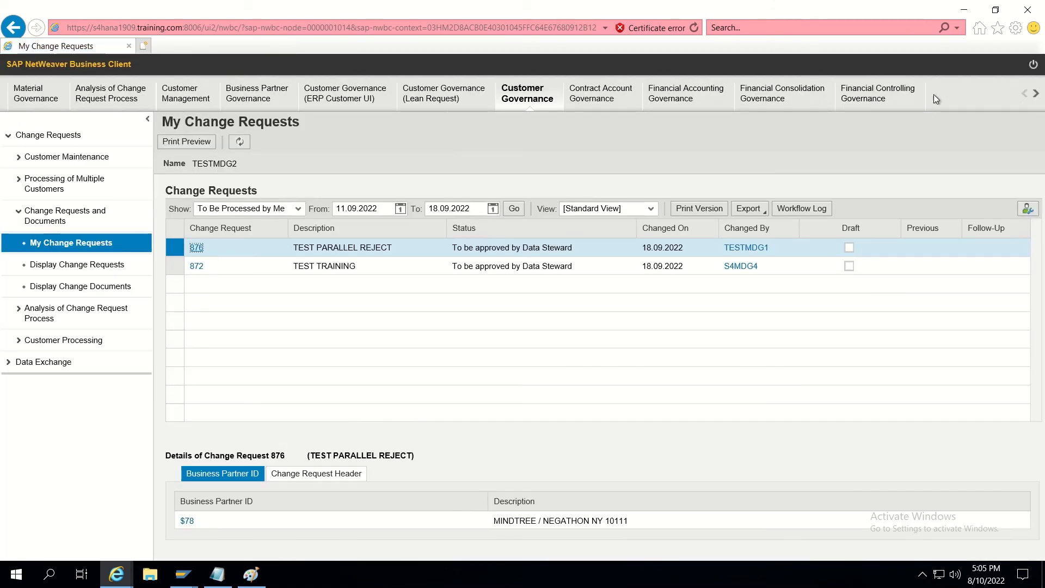
Log off and sign back in as the other parallel approver's user.
click(1033, 64)
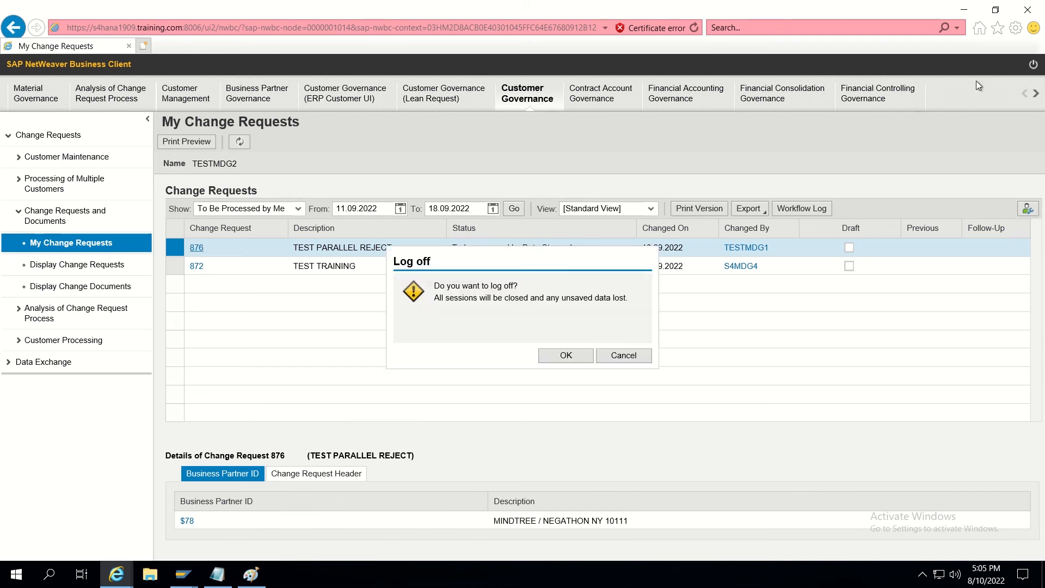
click(568, 357)
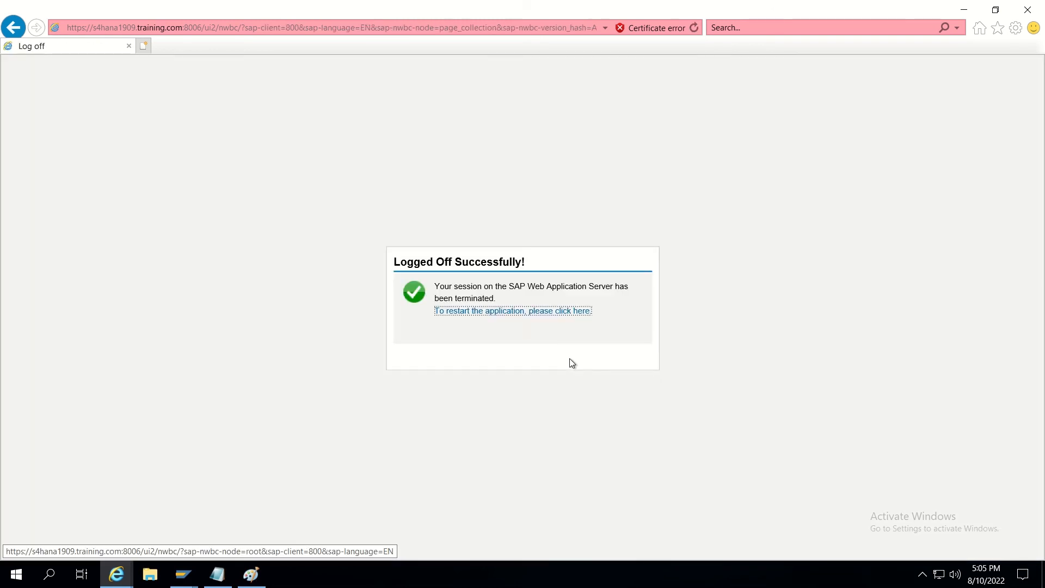
click(530, 310)
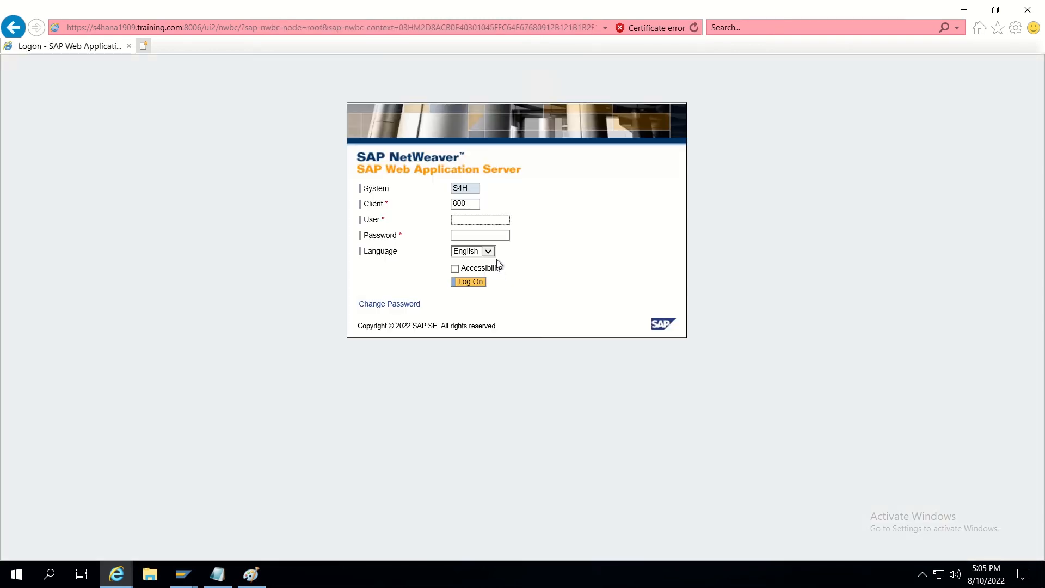
text(T)
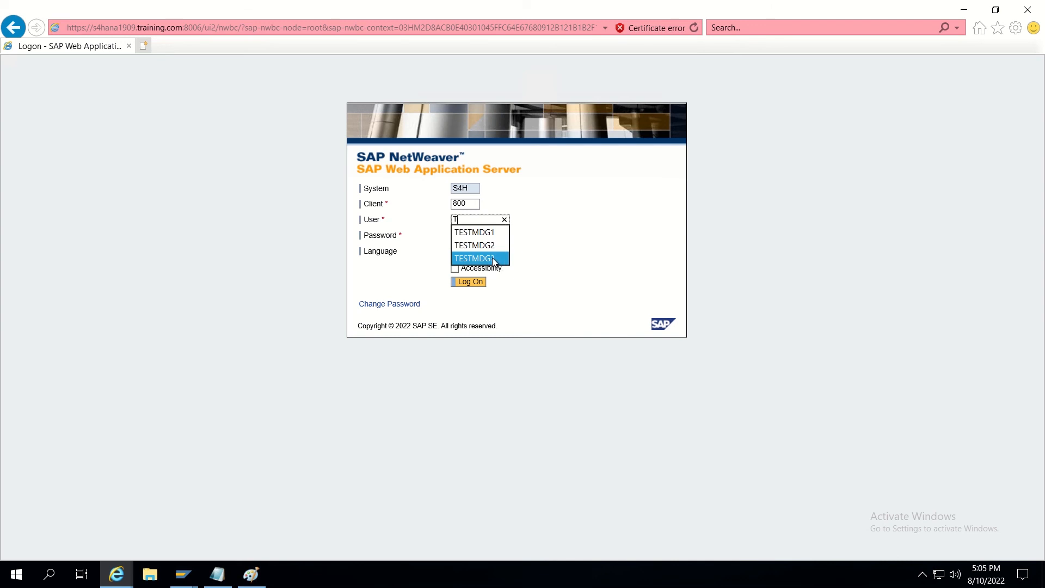
click(491, 257)
click(475, 289)
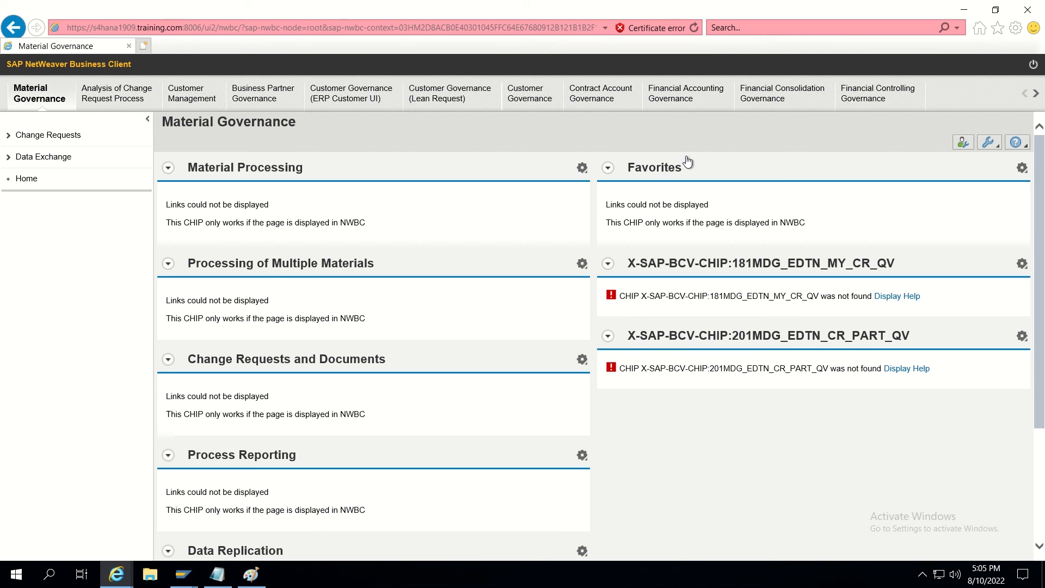
Show Customer Governance's My Change Requests filtered to 'To Be Processed by Me'.
click(524, 98)
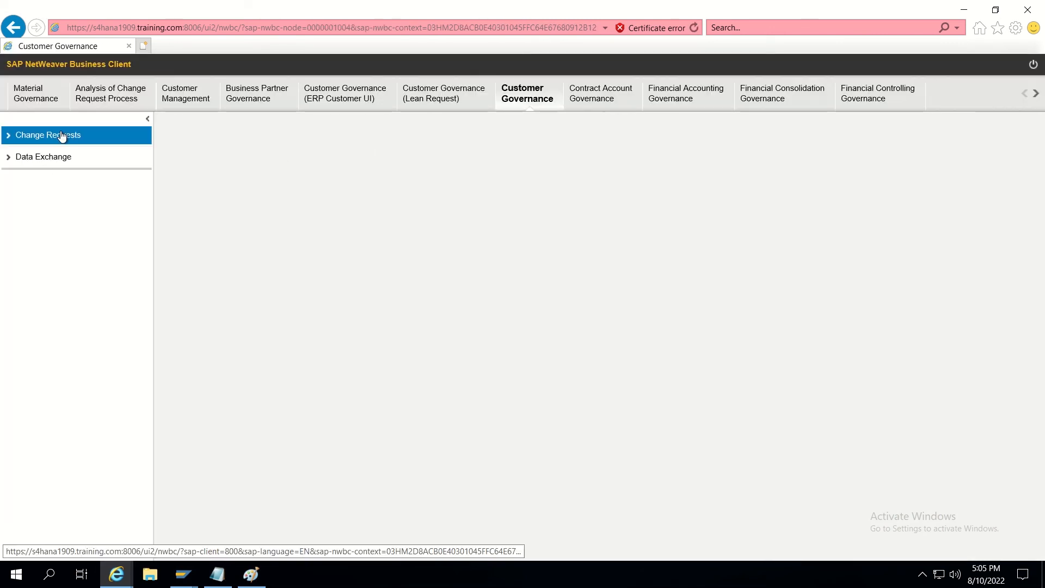
click(61, 136)
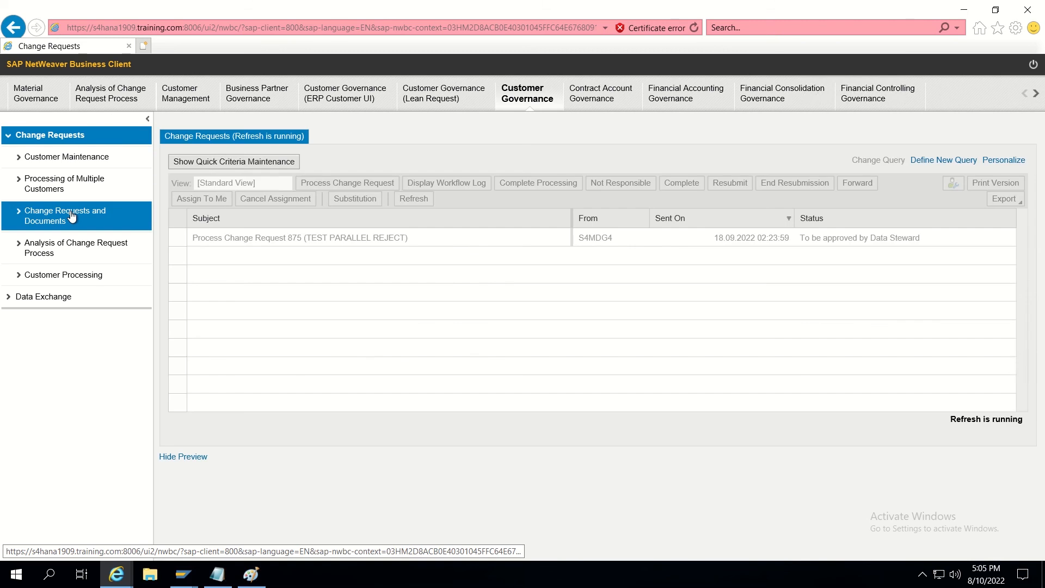
click(72, 217)
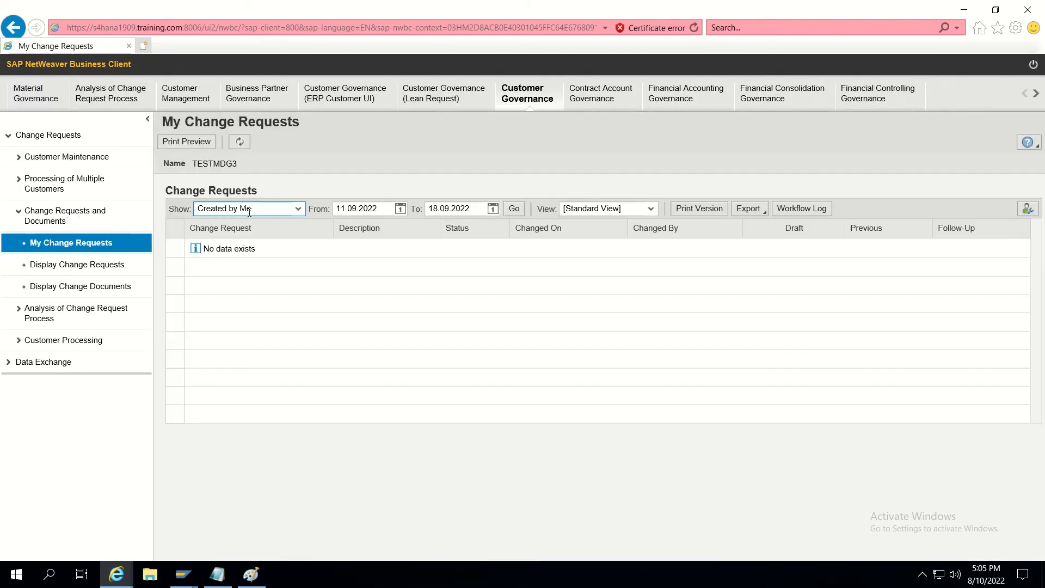
click(249, 209)
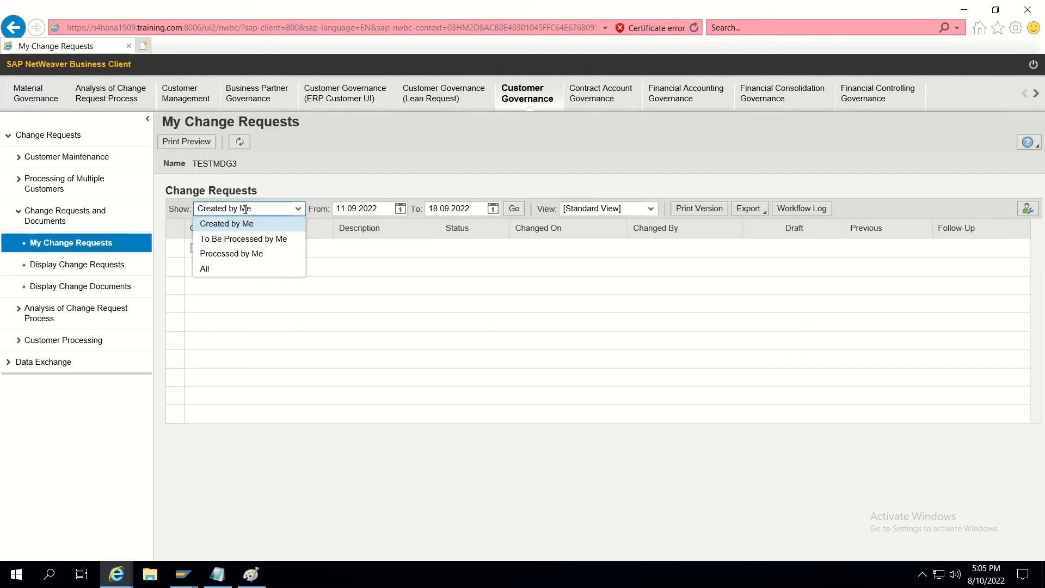
click(248, 240)
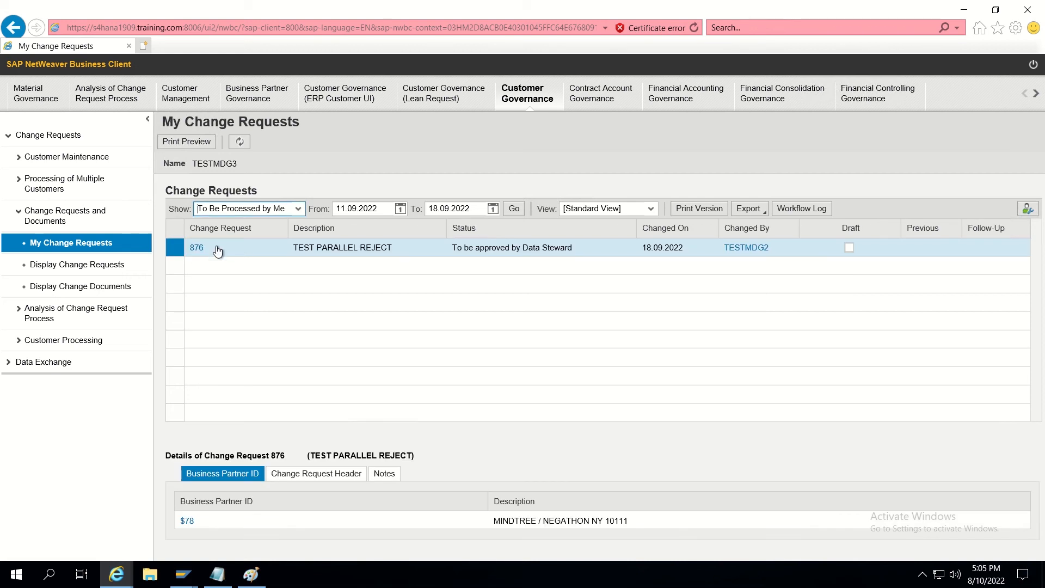
Approve request 876, refresh to confirm Final Check Rejected status, then close its tab.
click(199, 249)
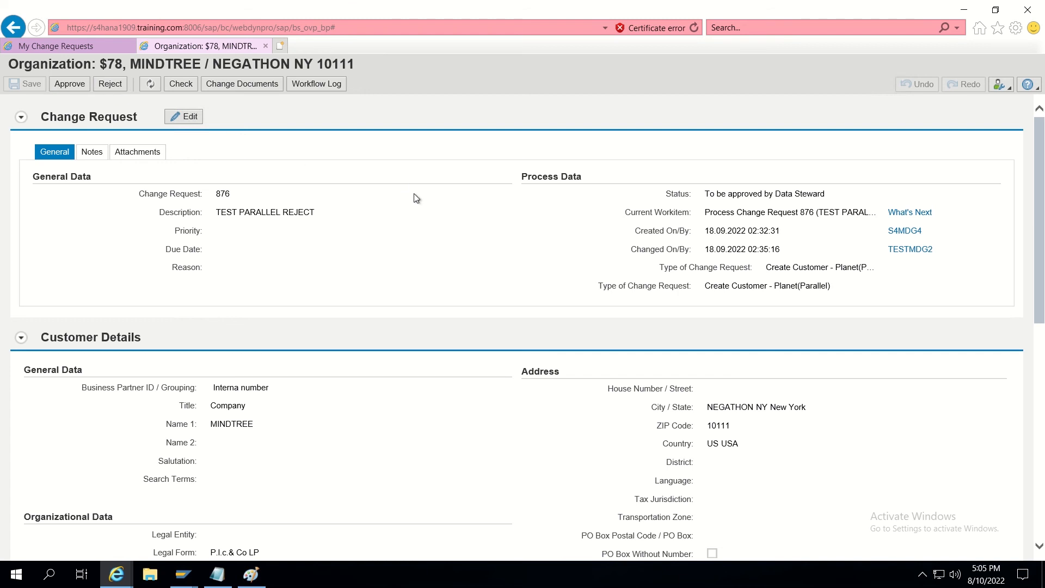
click(70, 83)
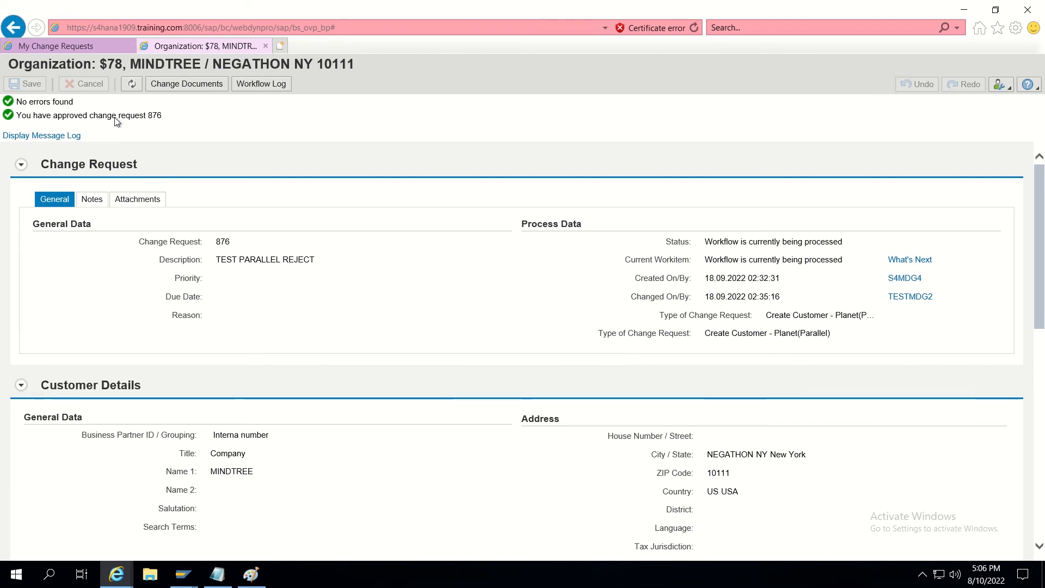
click(131, 85)
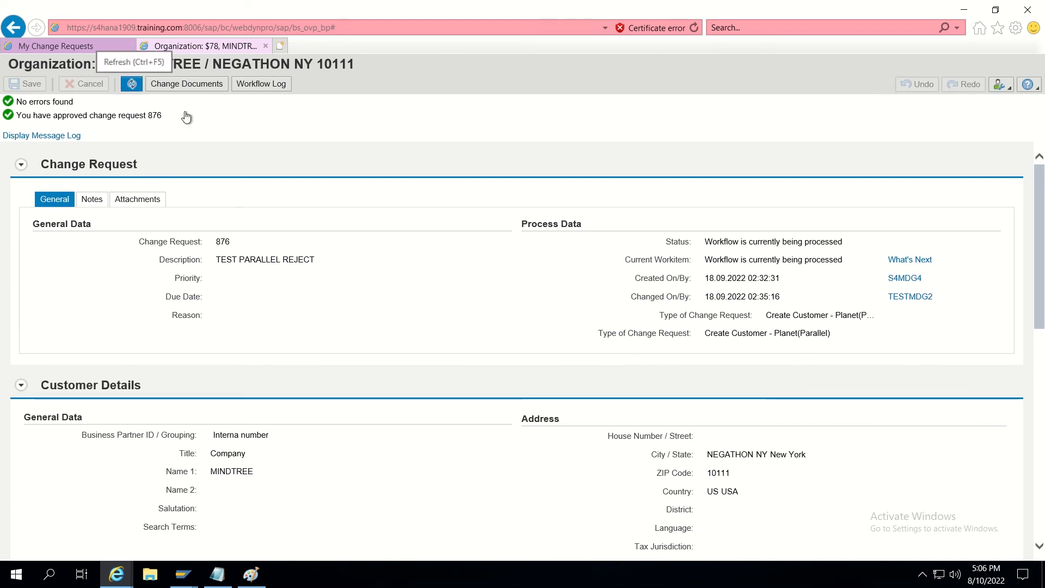
click(132, 85)
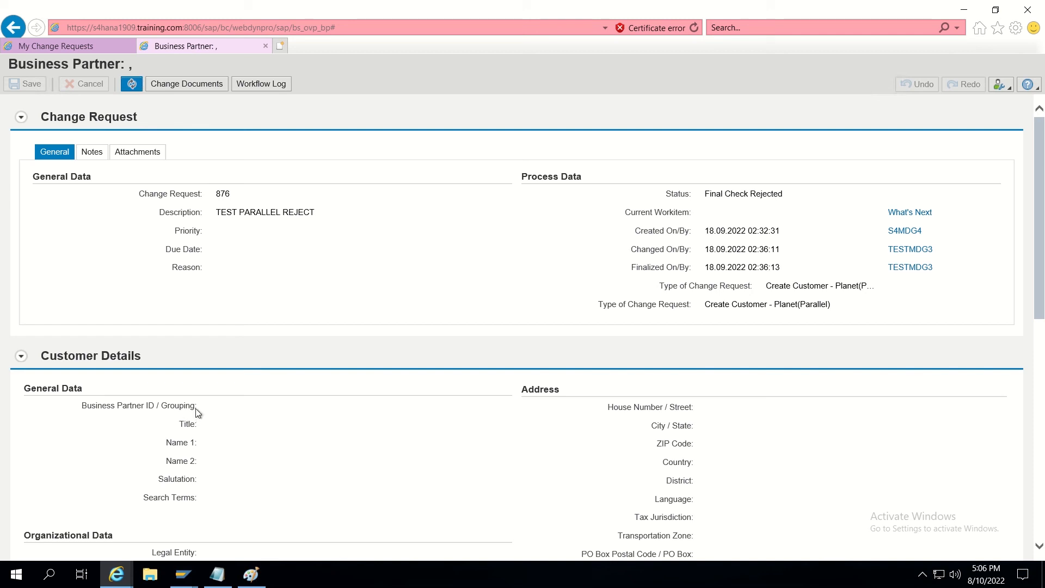
drag(195, 408, 81, 409)
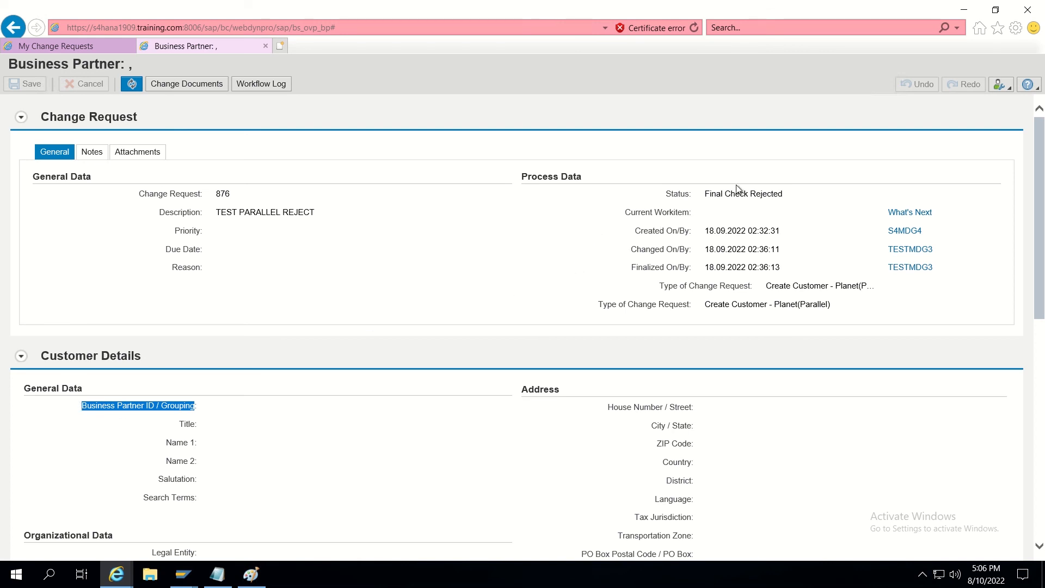
triple_click(778, 194)
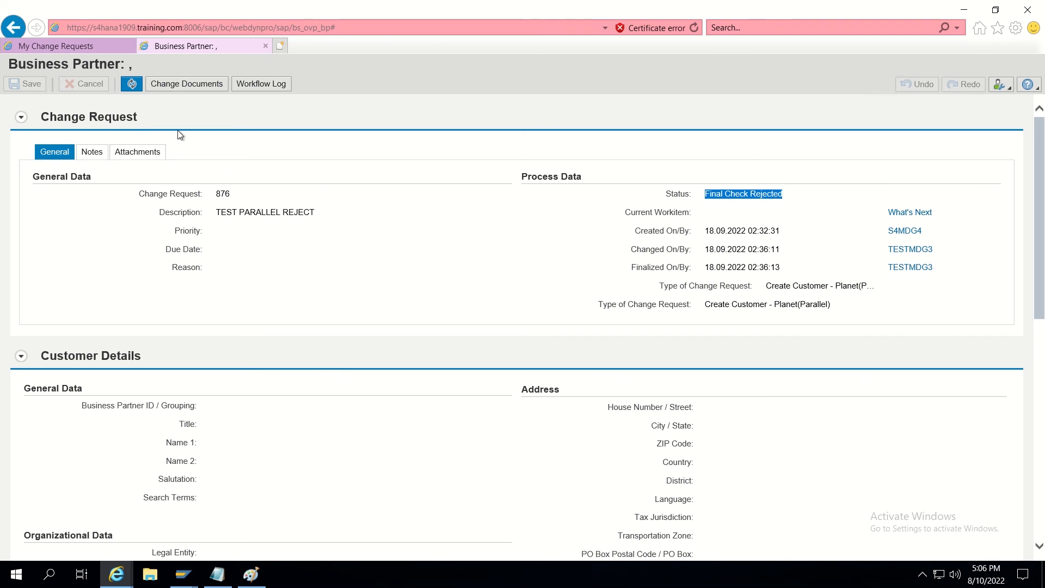
click(266, 47)
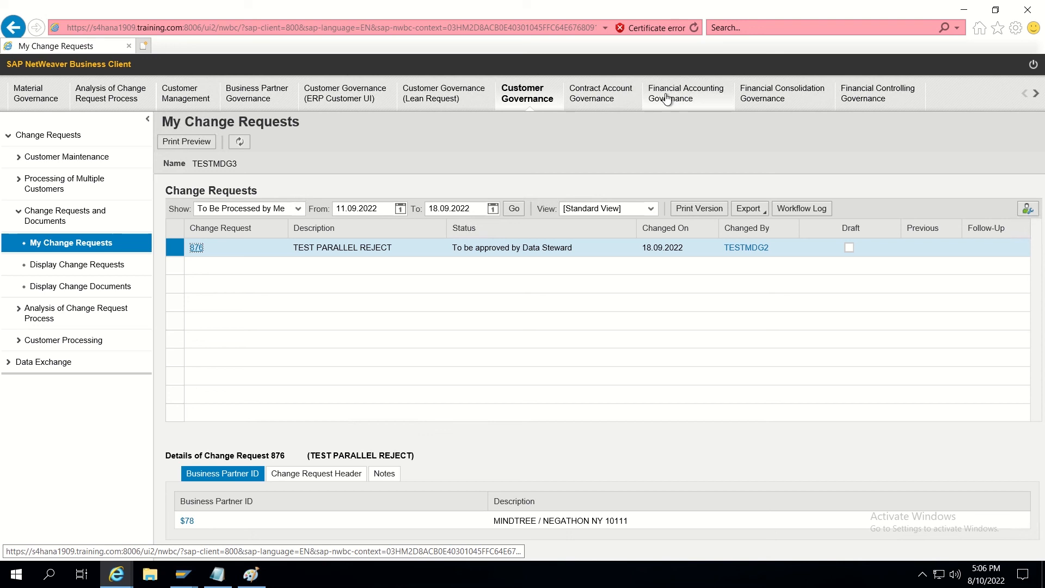
mouse_move(590, 6)
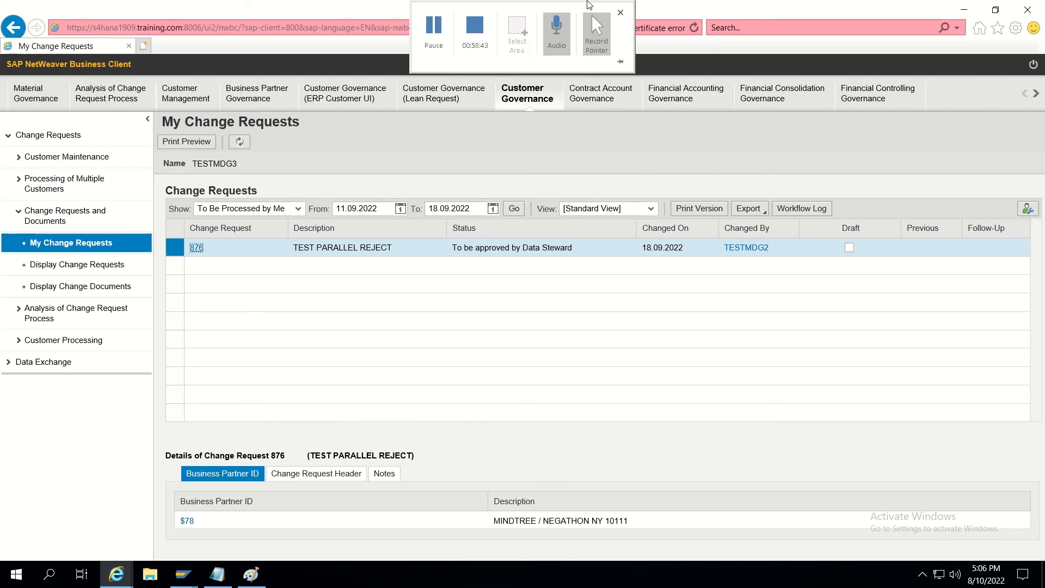